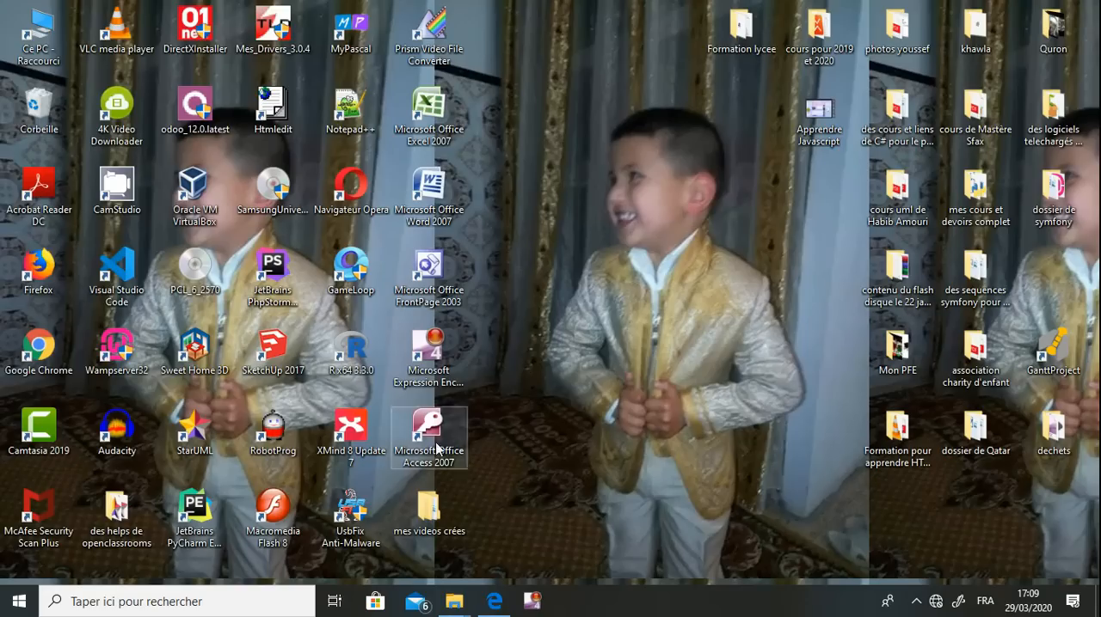
Switch to Microsoft Edge and highlight the web address of the Kiteb.net page for the 2019 practical exams
left_click(497, 604)
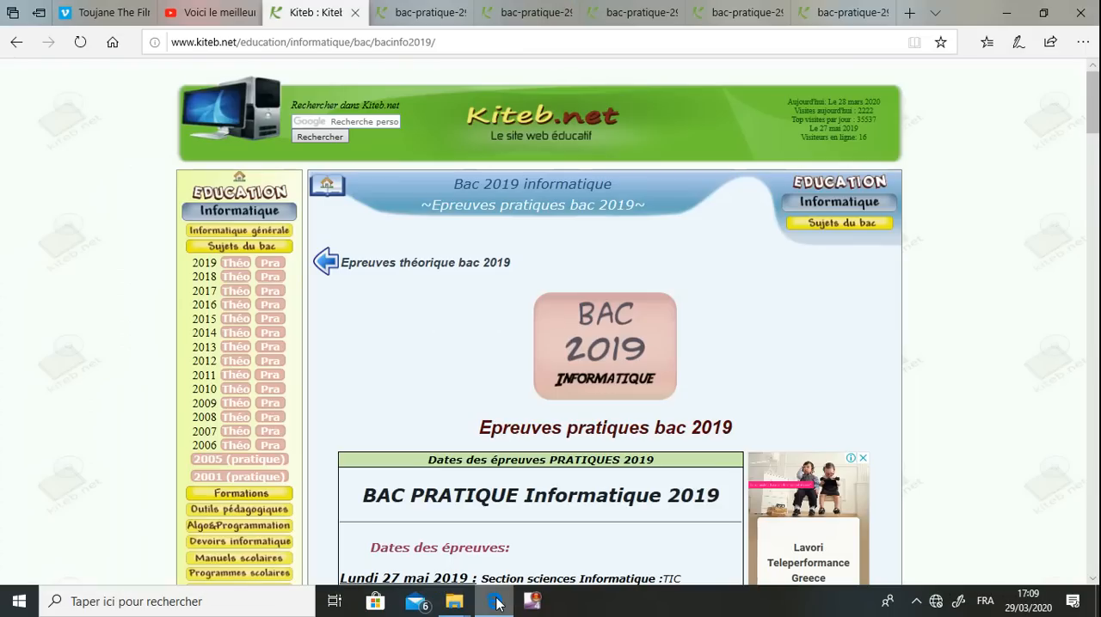
left_click(404, 41)
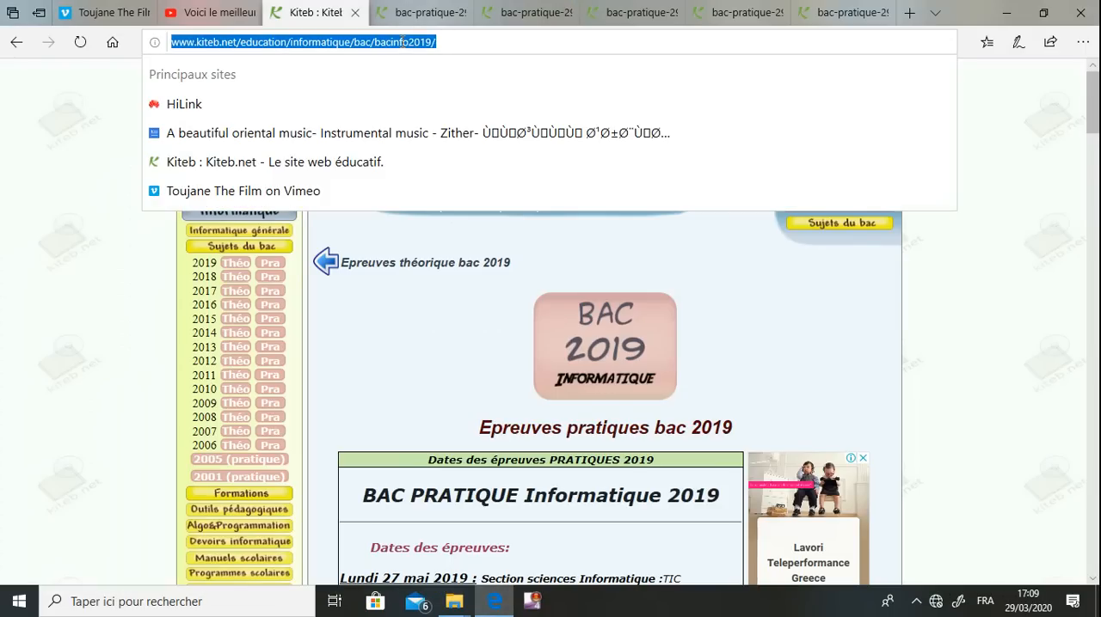
left_click(402, 41)
double_click(402, 41)
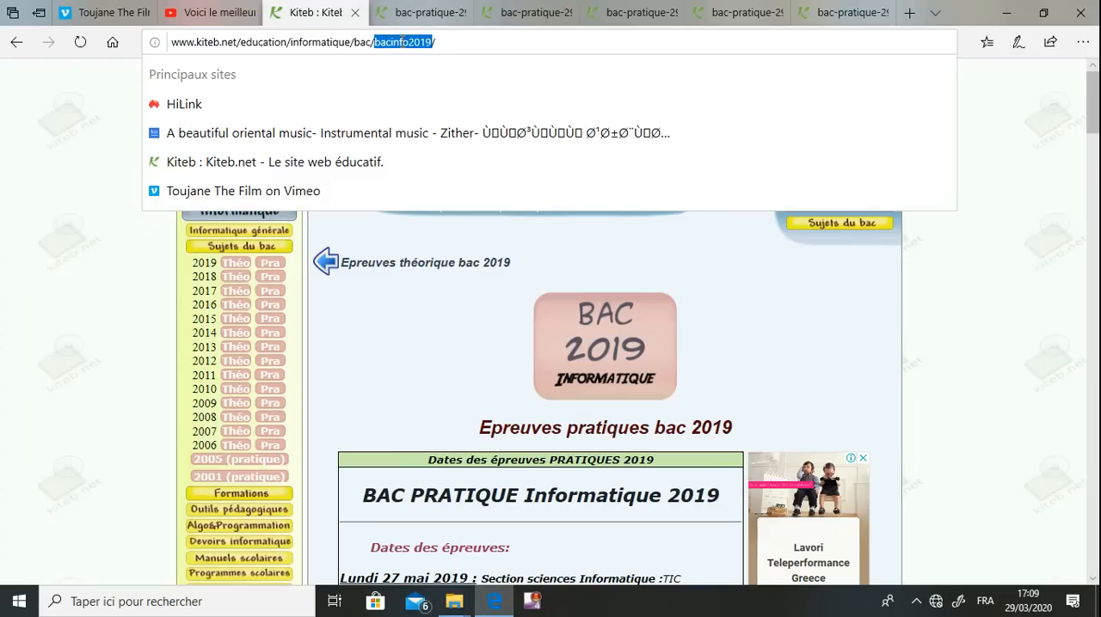
right_click(400, 42)
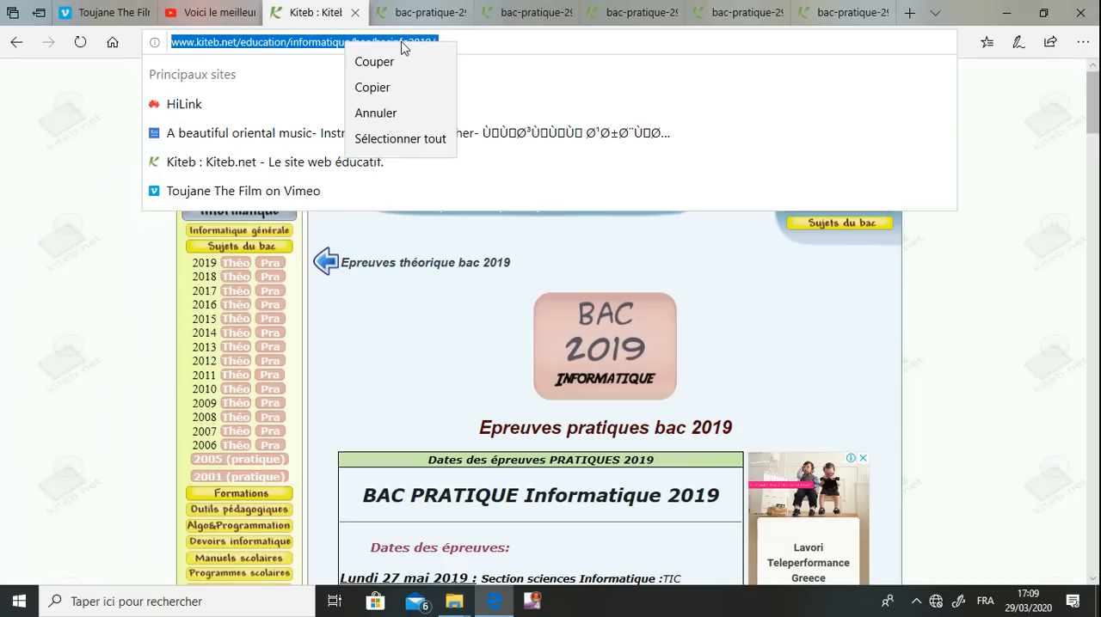
left_click(267, 42)
left_click(50, 191)
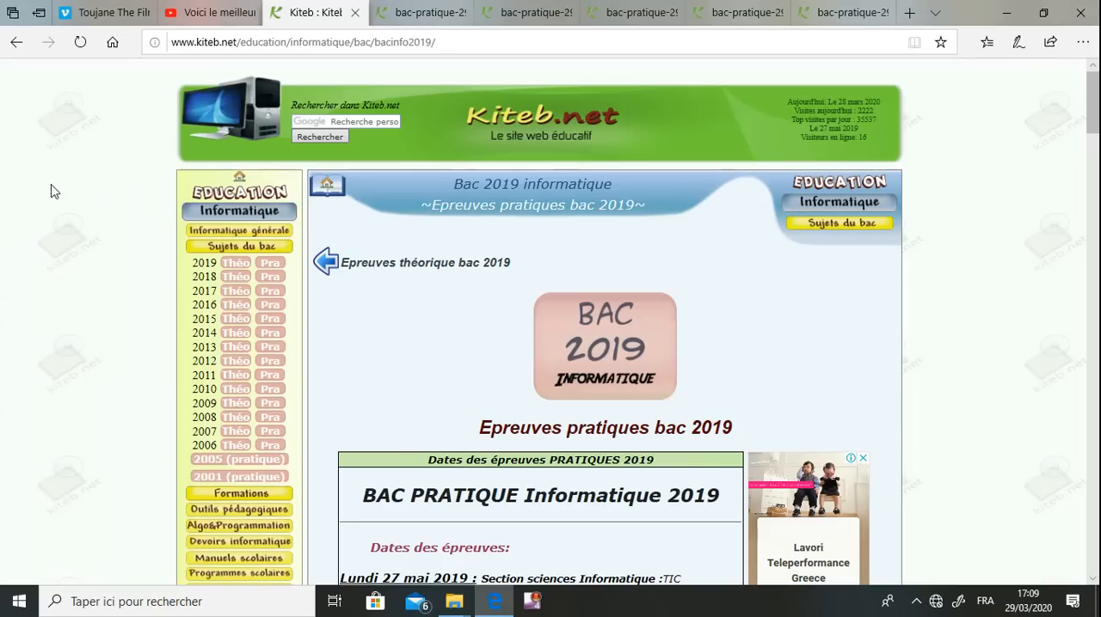
Look through the 2019 practical informatics exam subjects down to the Section Economie et gestion entries
scroll(50, 191, "down", 1)
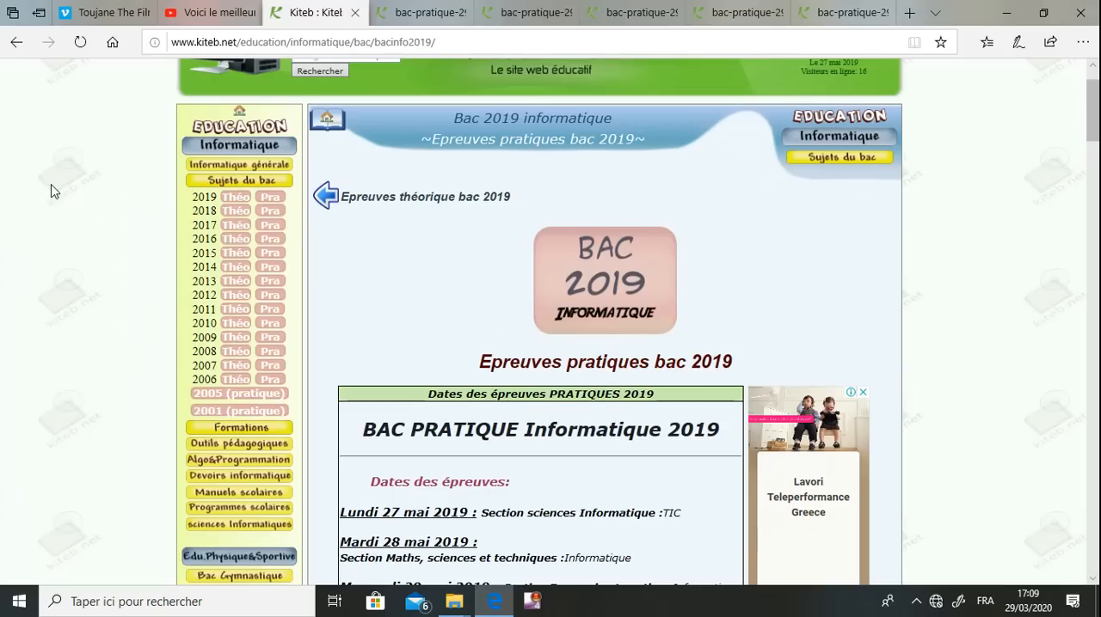
scroll(51, 191, "down", 1)
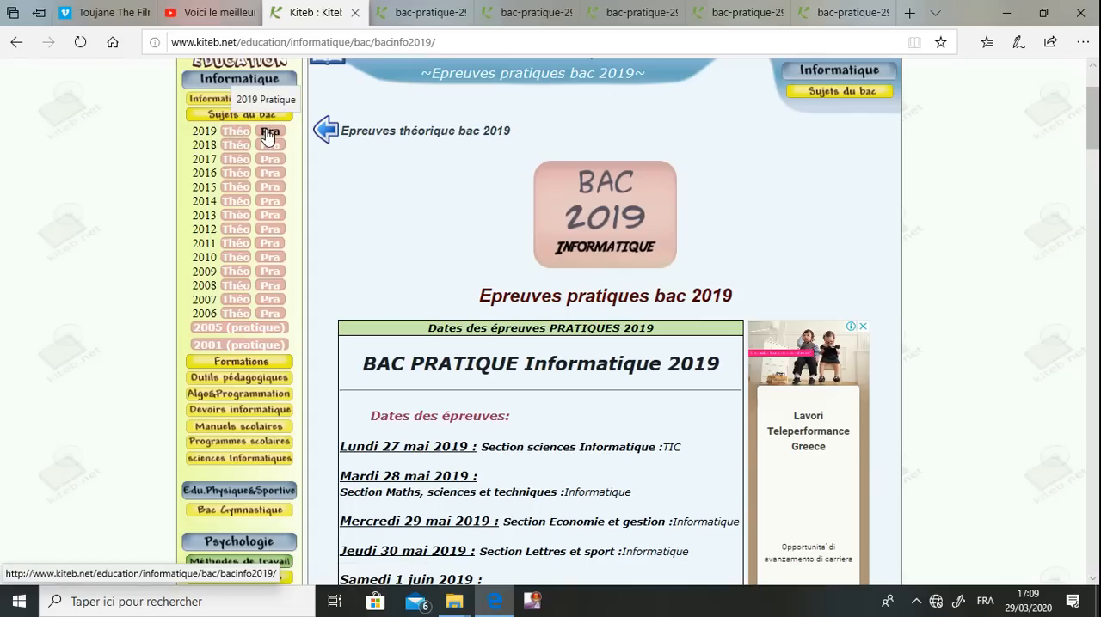
scroll(268, 136, "down", 10)
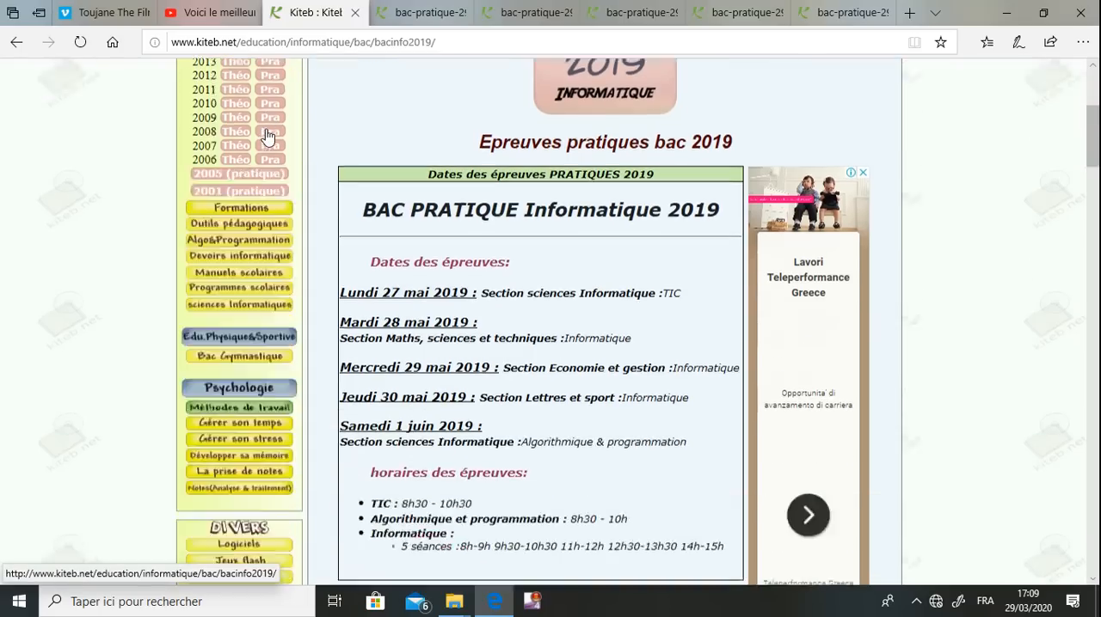
scroll(268, 136, "up", 3)
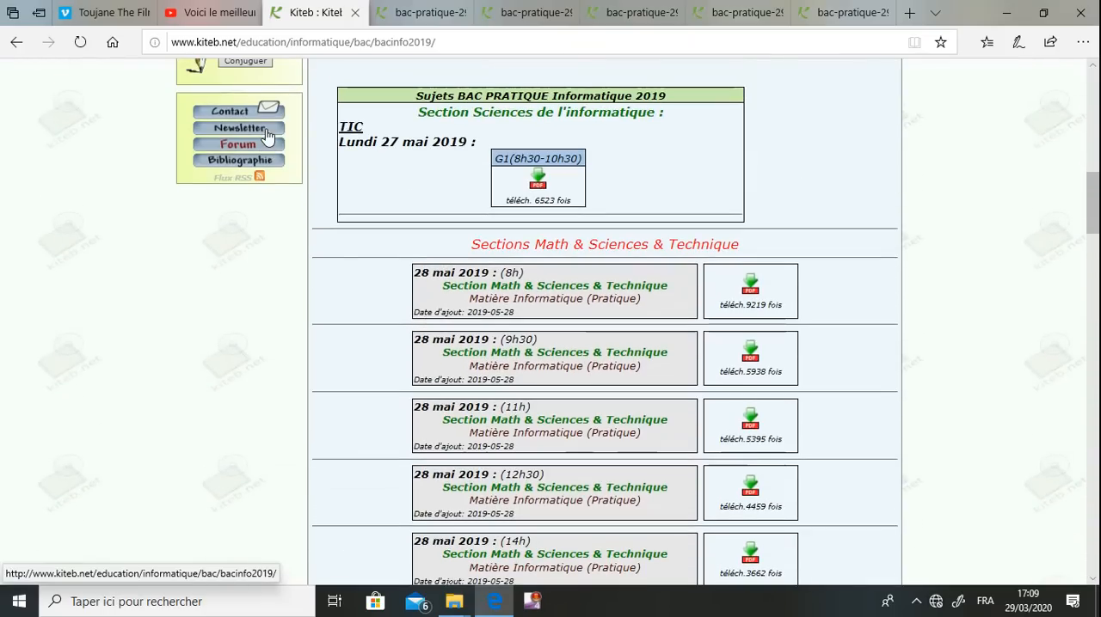
scroll(268, 136, "down", 1)
scroll(269, 136, "down", 2)
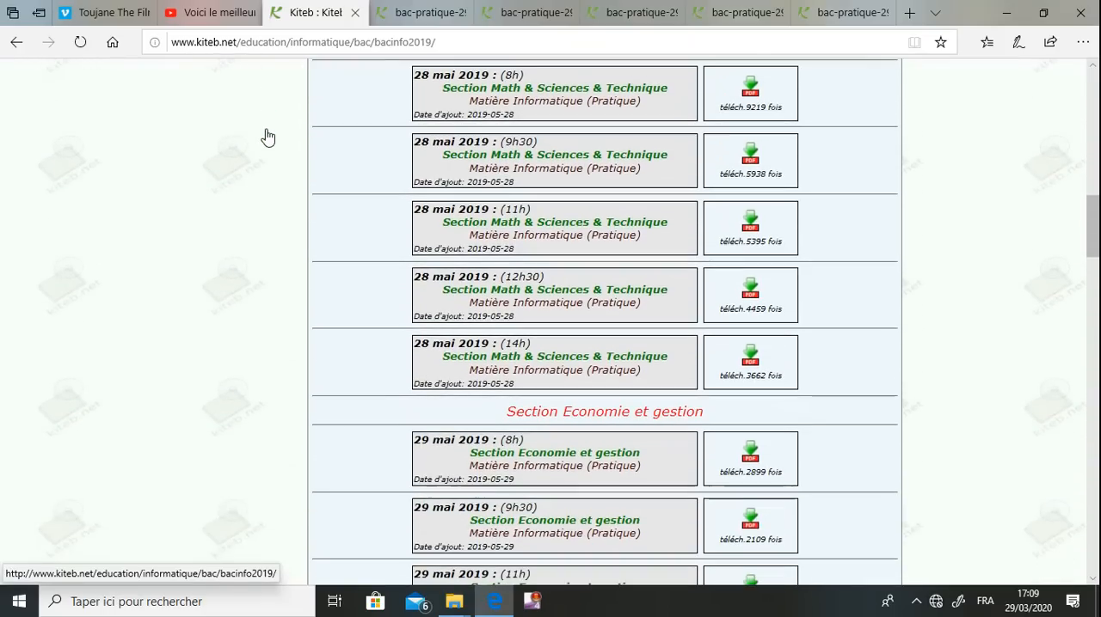
scroll(268, 136, "down", 4)
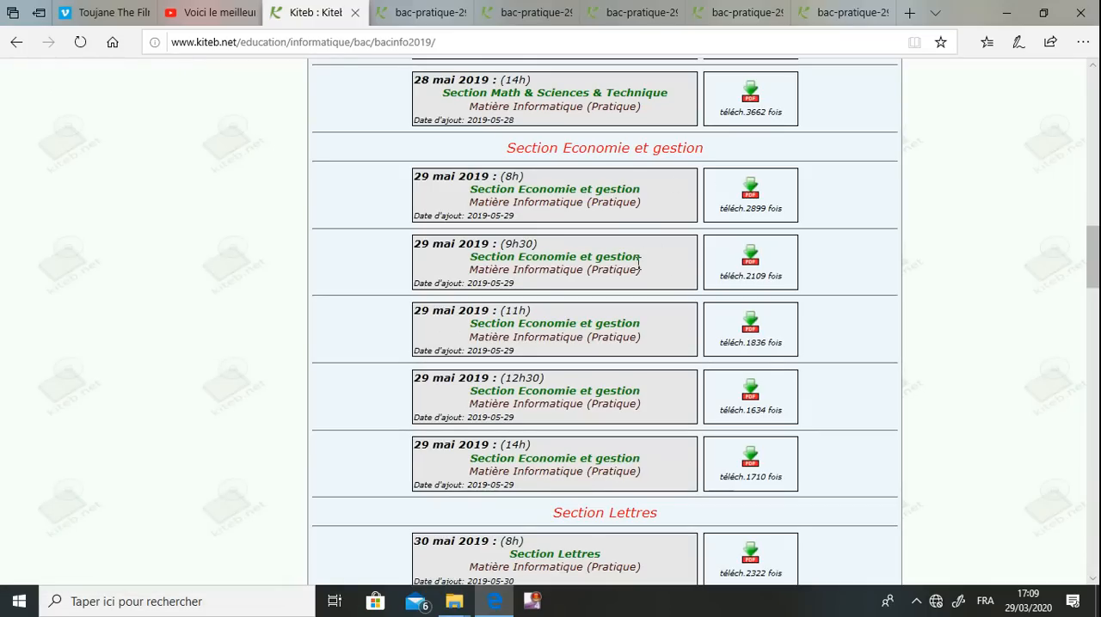
Show the 29 mai 2019 8h Economie et gestion exam PDF and read its instruction about the working folder
middle_click(751, 198)
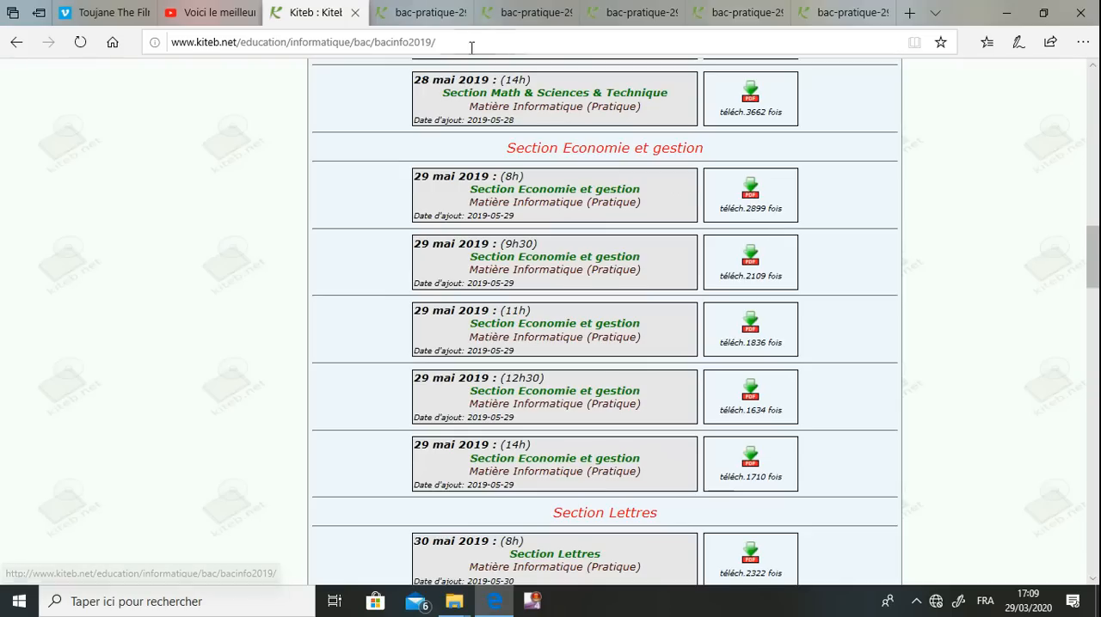
left_click(421, 12)
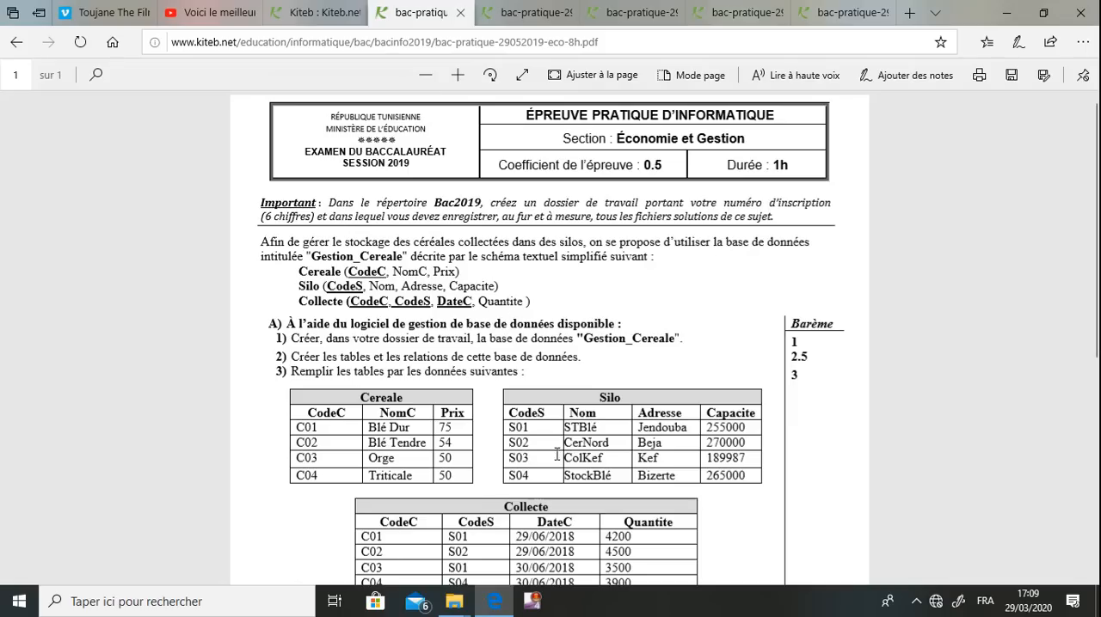
left_click_drag(265, 207, 349, 215)
left_click(349, 213)
Minimize the browser and open the bac2020 folder on local disk C: in File Explorer
left_click(1016, 17)
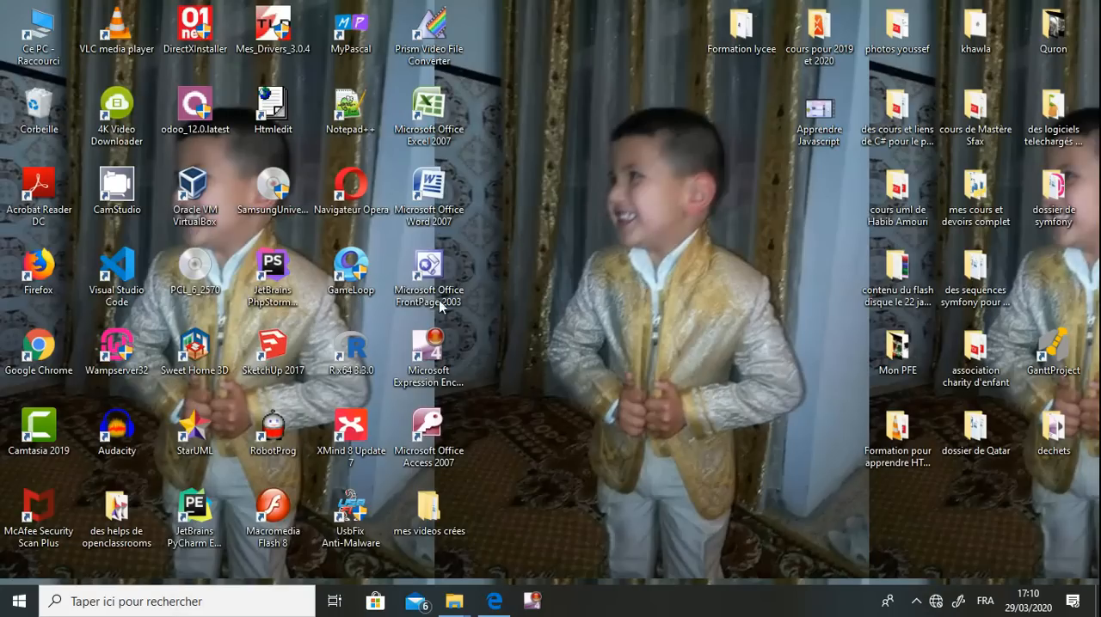
double_click(54, 62)
left_click(258, 285)
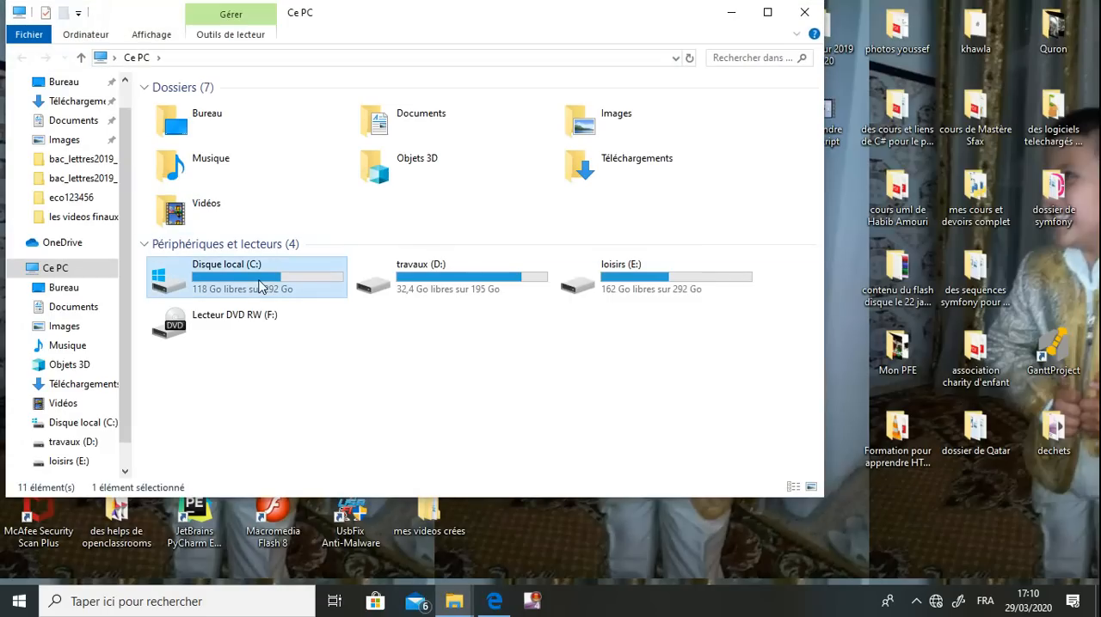
double_click(259, 285)
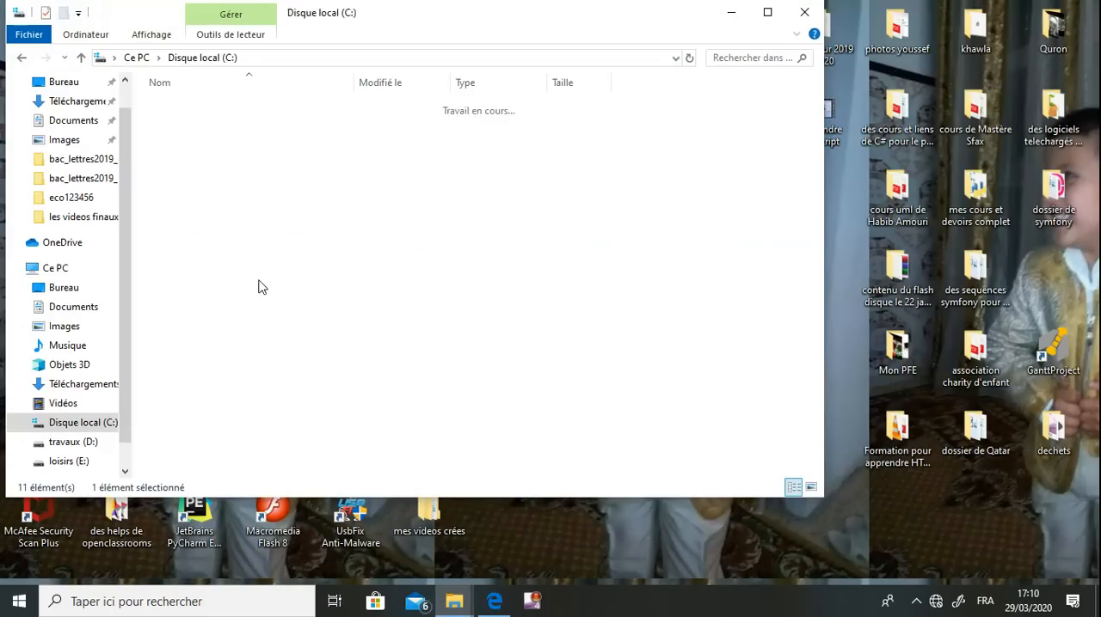
left_click(216, 113)
double_click(216, 113)
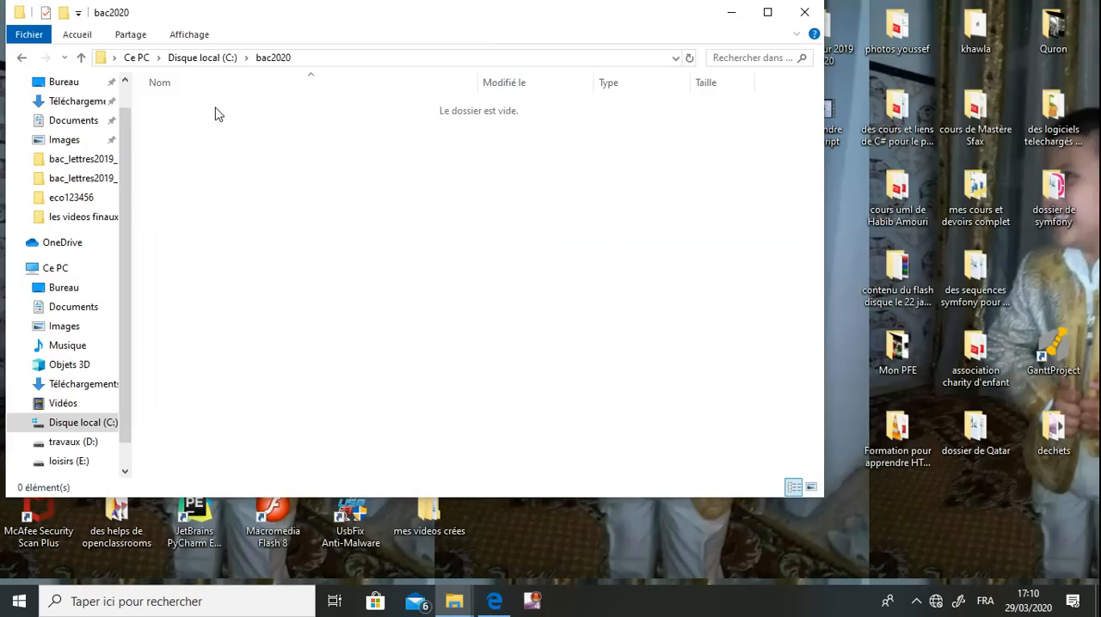
Create a folder named 123456 inside bac2020 and open it
right_click(216, 115)
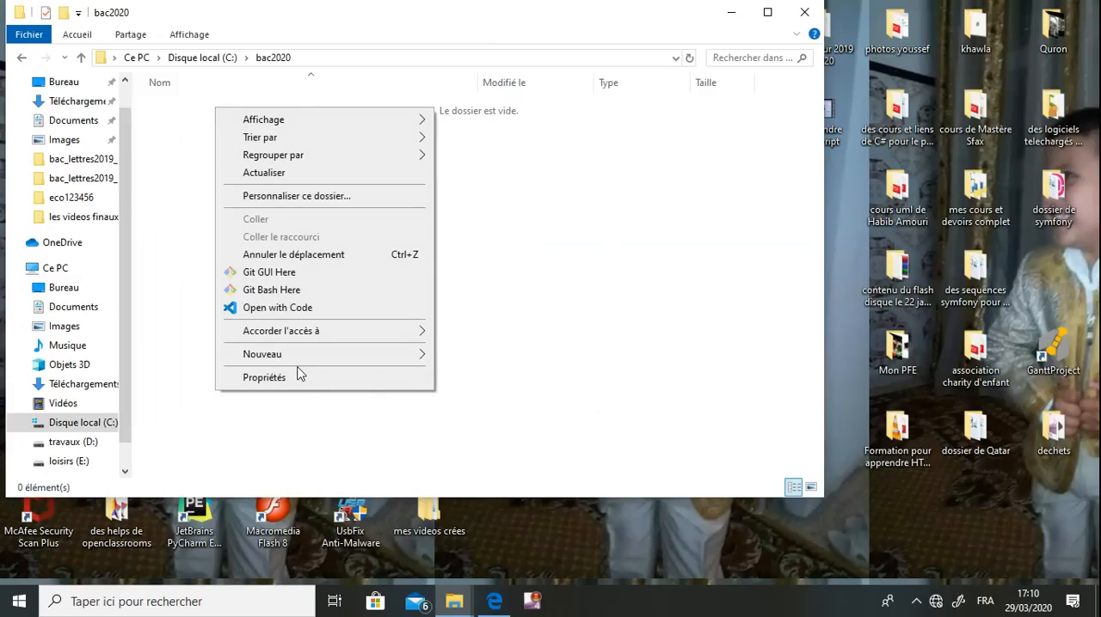
mouse_move(303, 362)
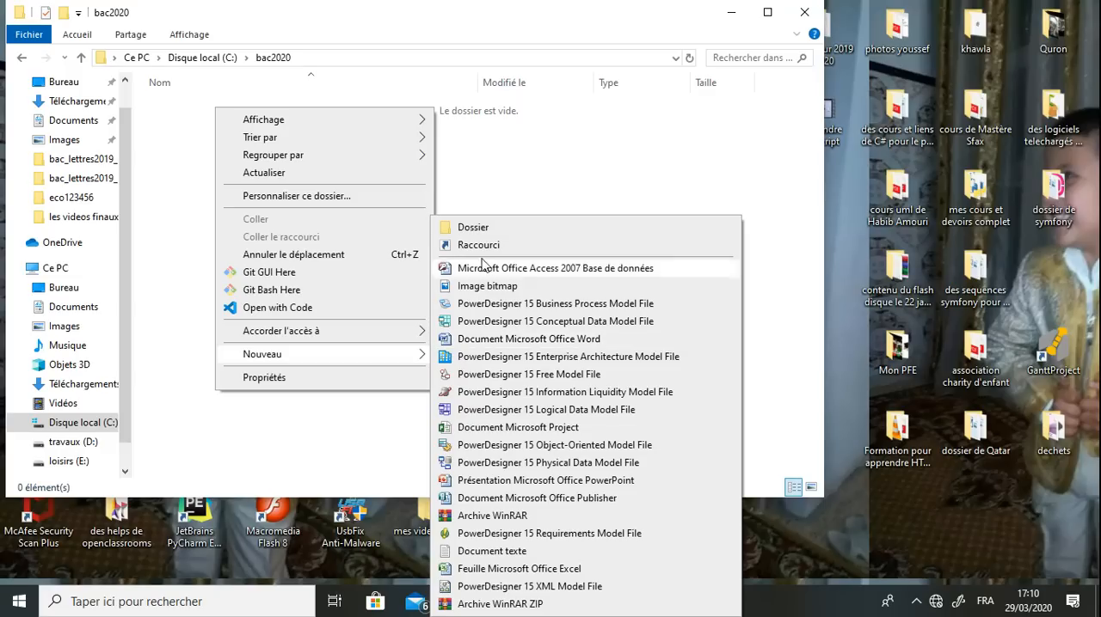
left_click(474, 228)
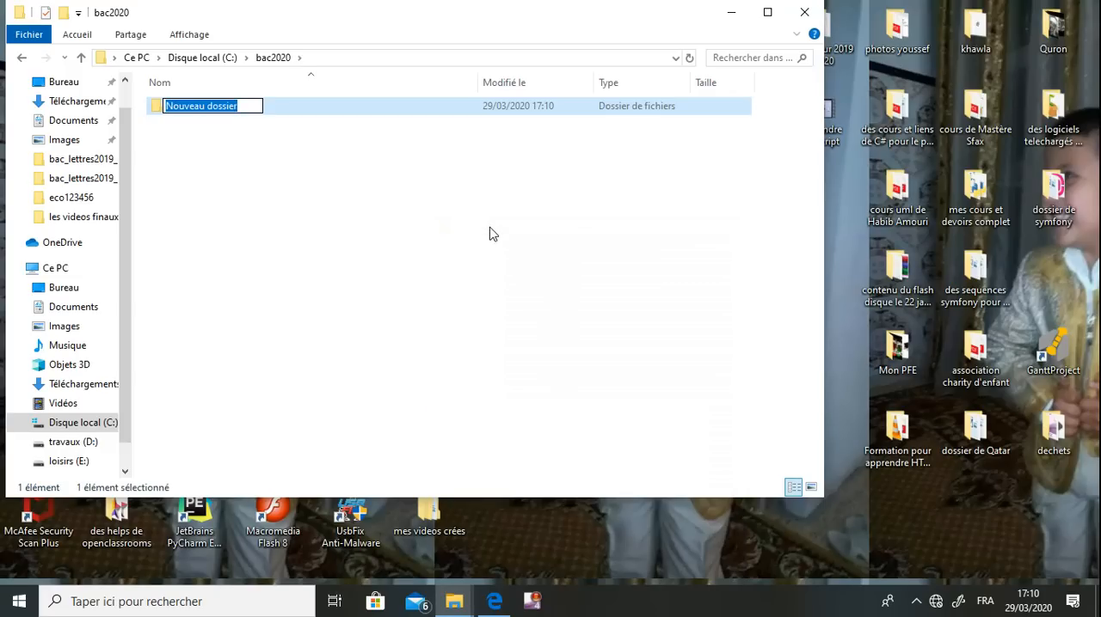
type("123456")
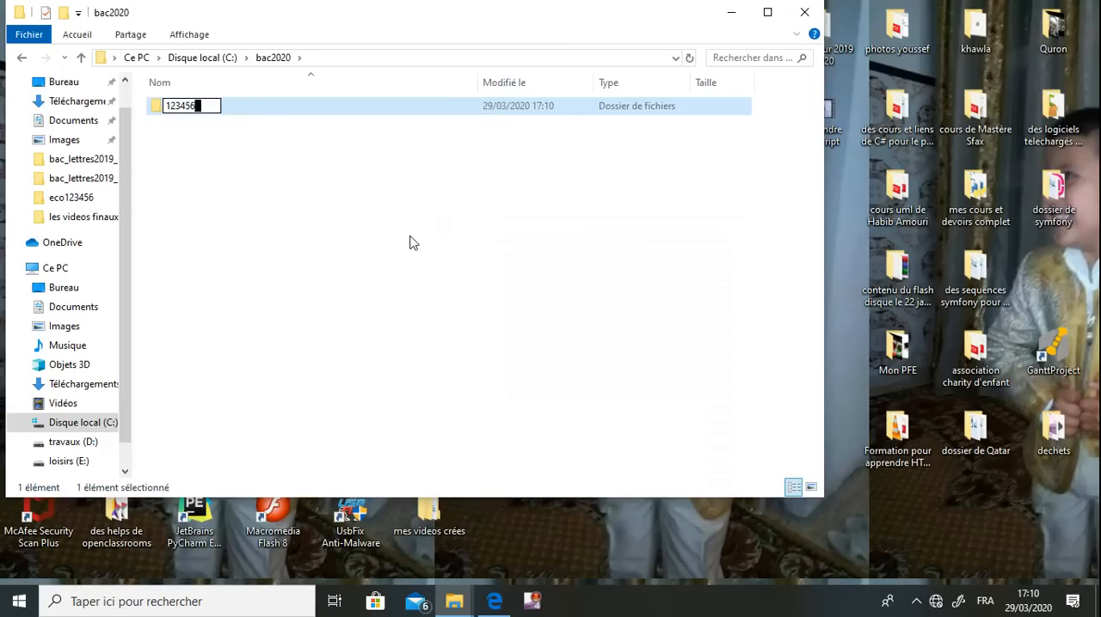
key("Return")
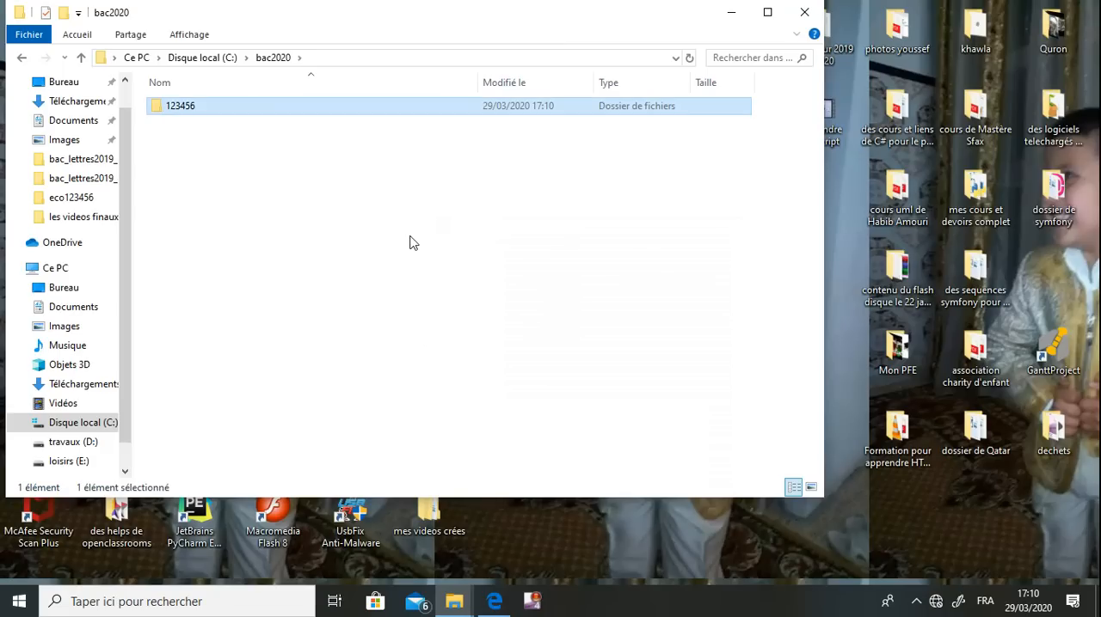
key("Return")
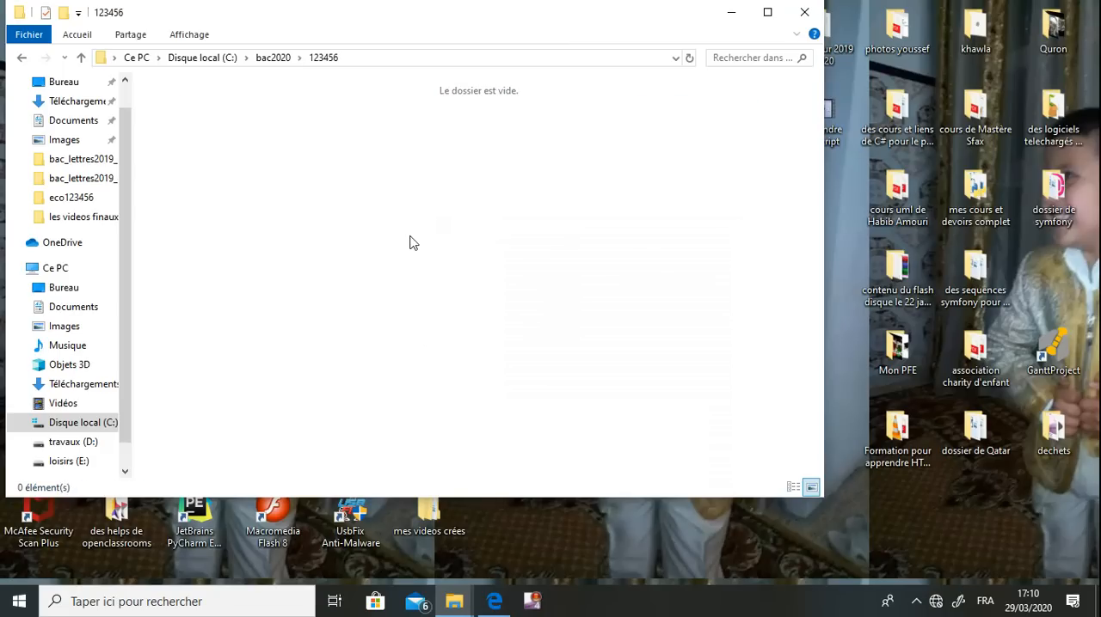
Switch back to the exam PDF in Edge and examine the Gestion_Cereale database description, including the key fields of Cereale and Collecte
left_click(492, 599)
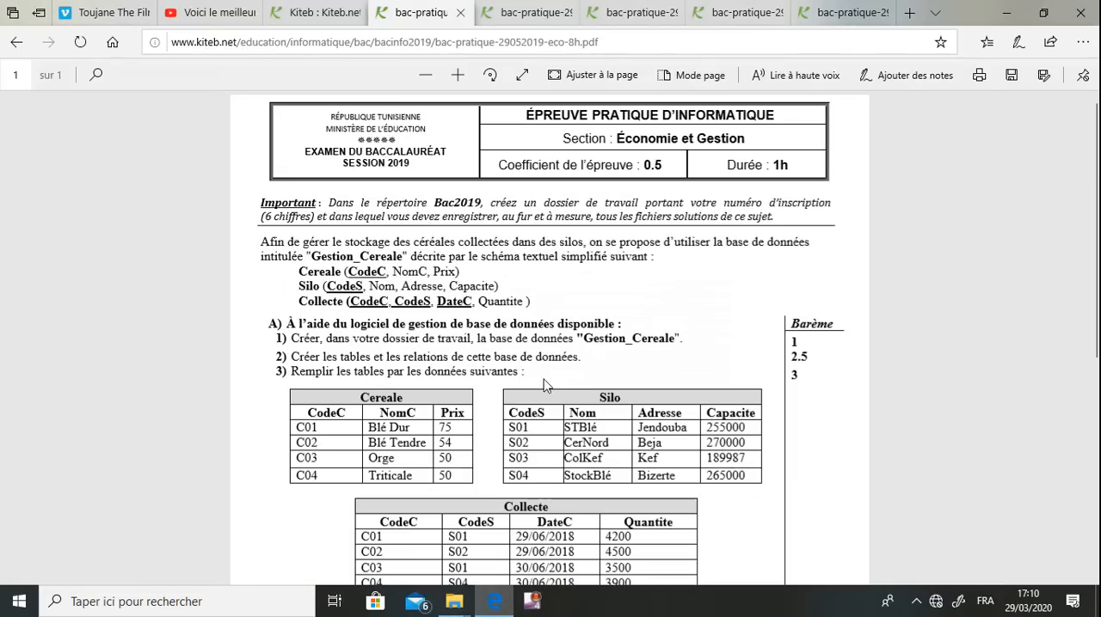
left_click_drag(262, 241, 369, 248)
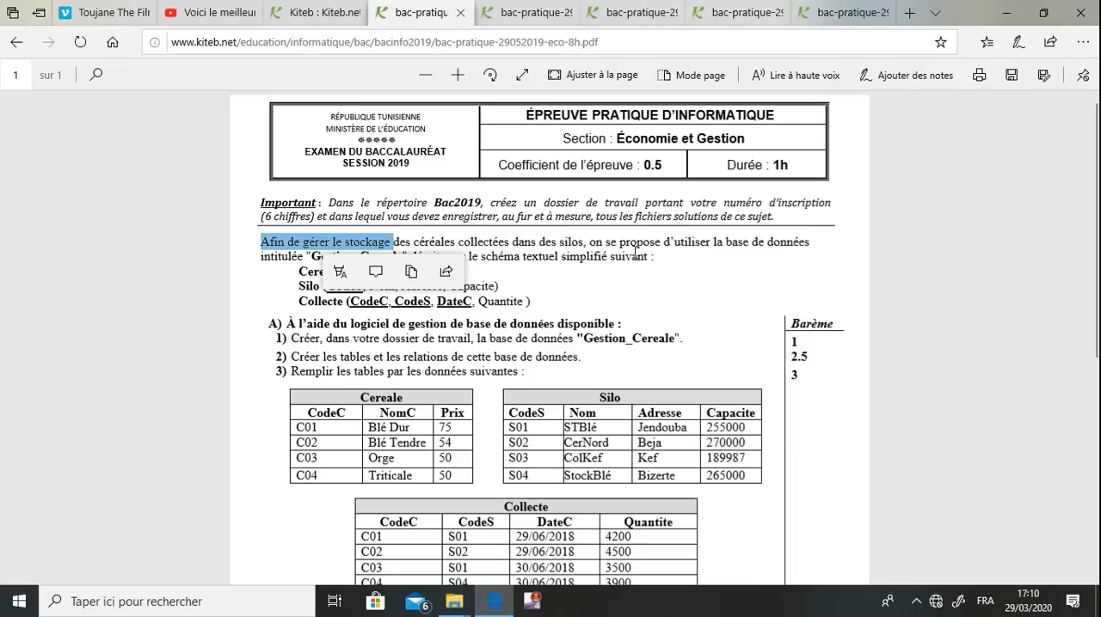
left_click(693, 261)
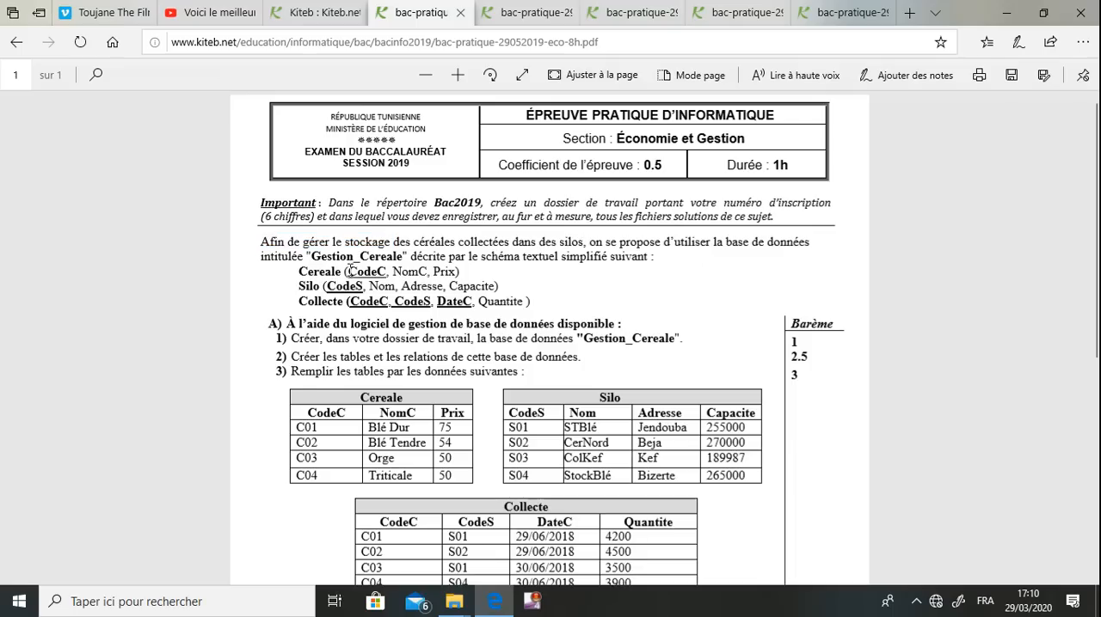
left_click_drag(323, 256, 401, 257)
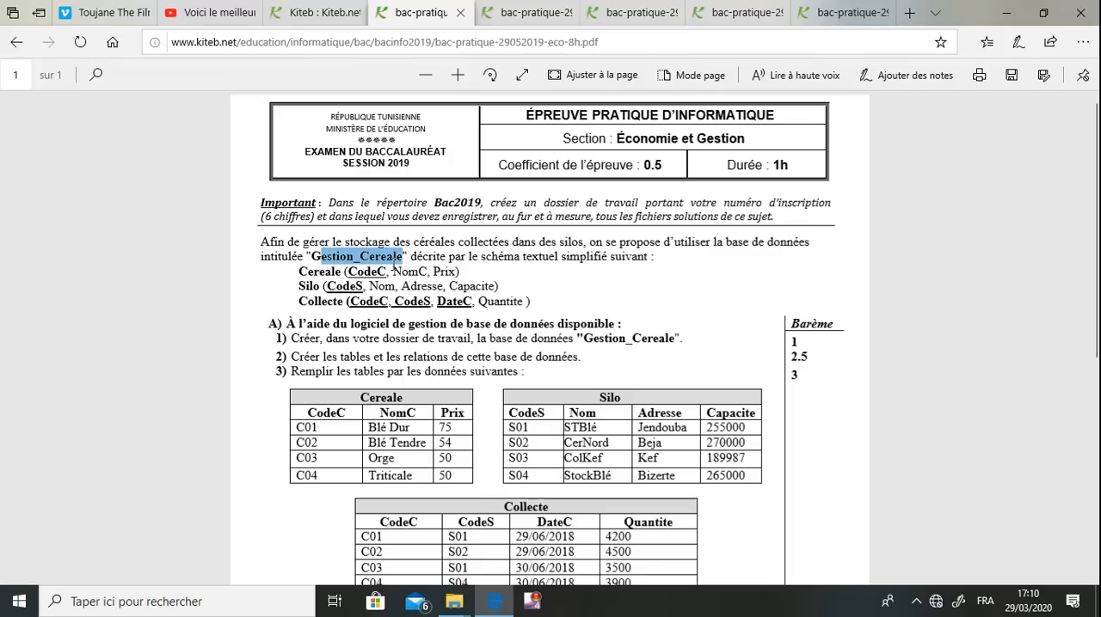
left_click(543, 261)
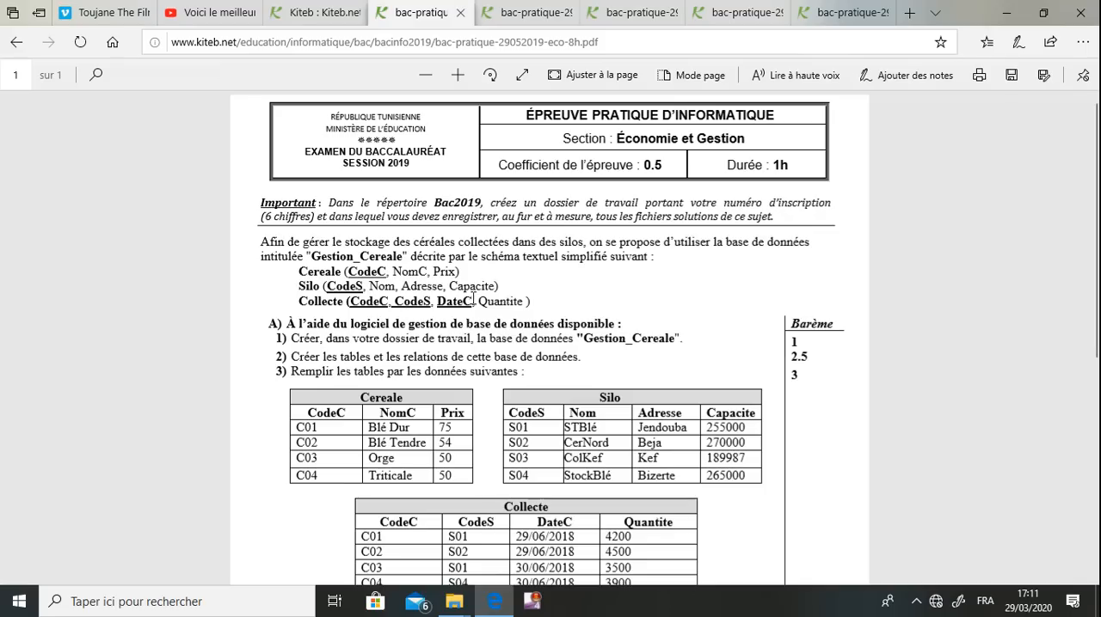
left_click_drag(473, 300, 374, 301)
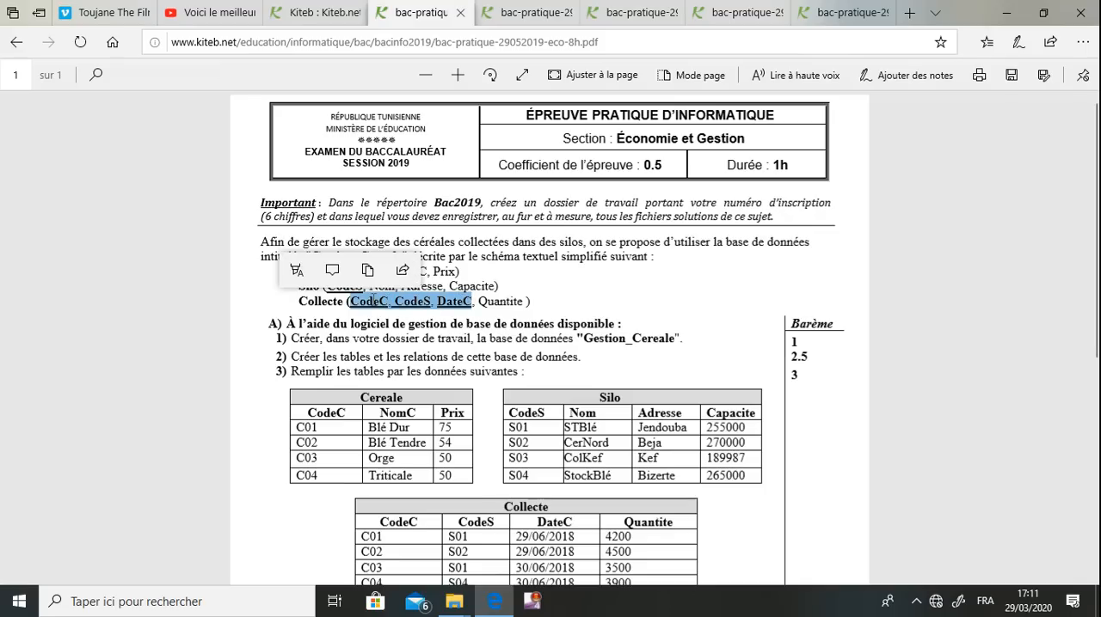
left_click(361, 319)
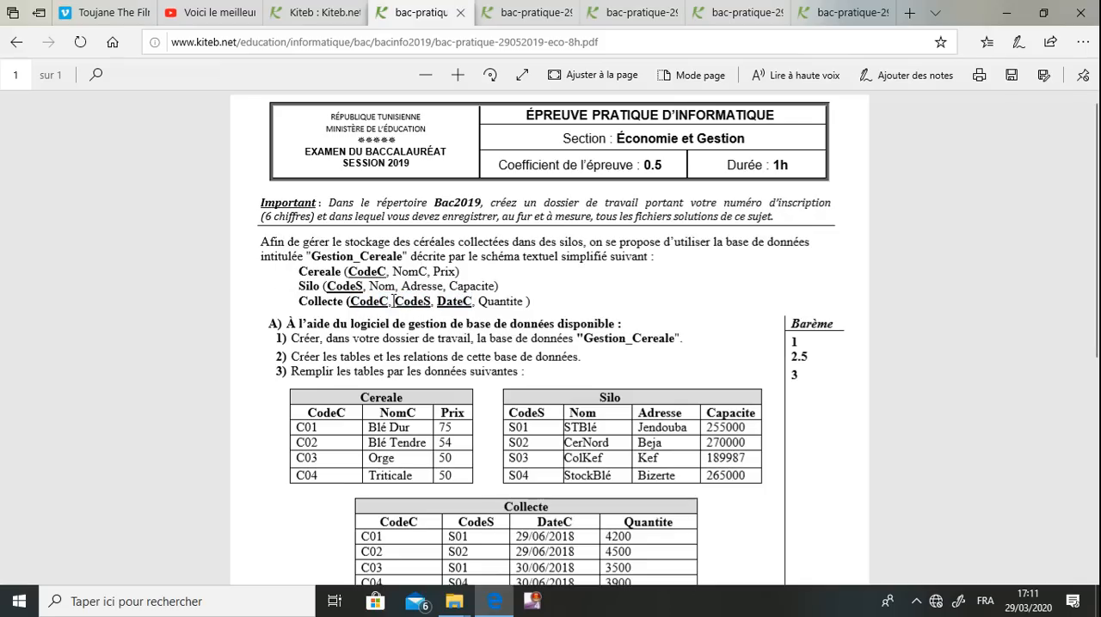
left_click_drag(386, 300, 349, 301)
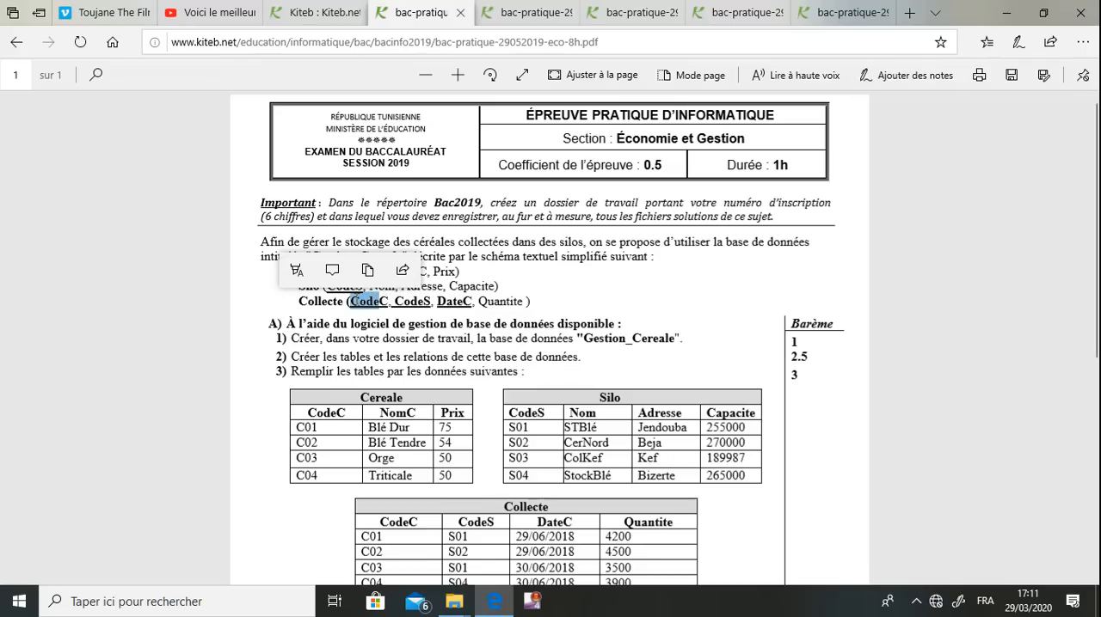
left_click(370, 302)
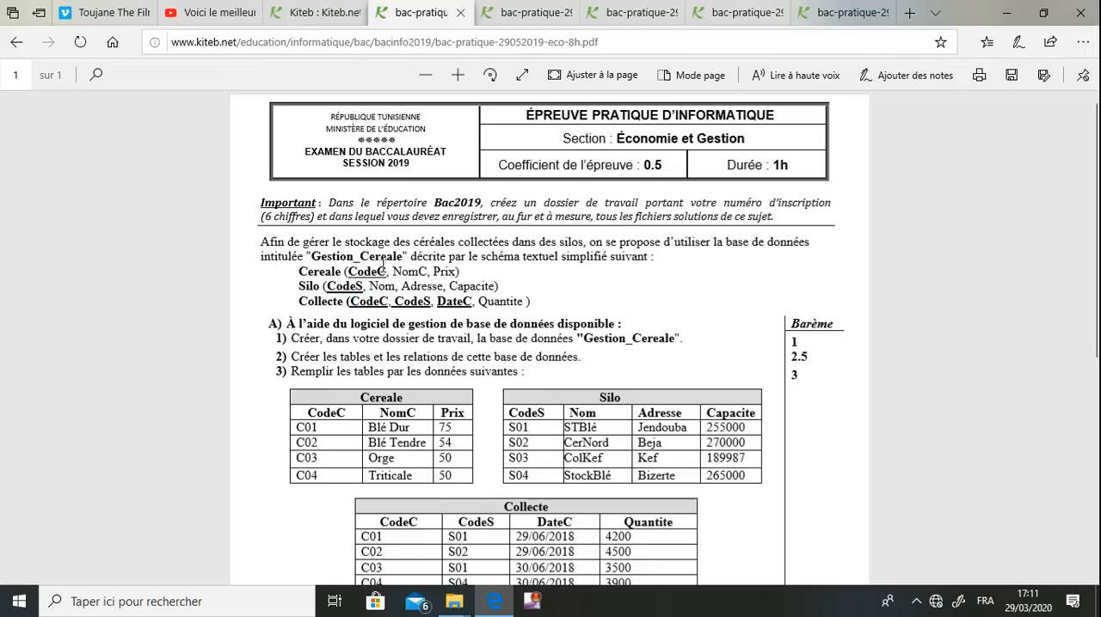
left_click_drag(383, 270, 348, 272)
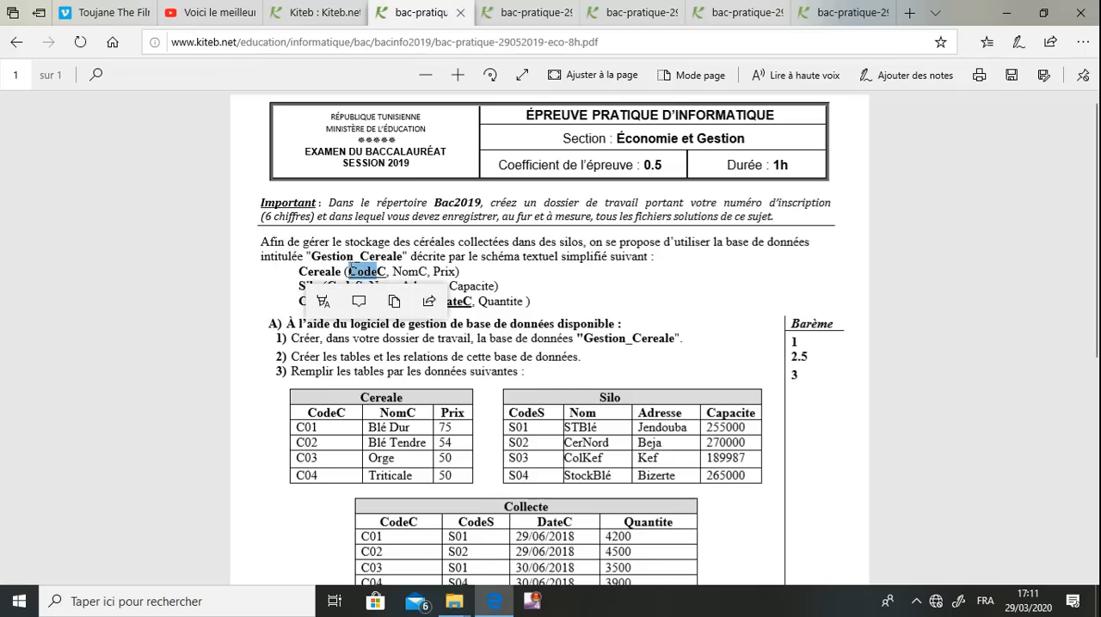
left_click(444, 315)
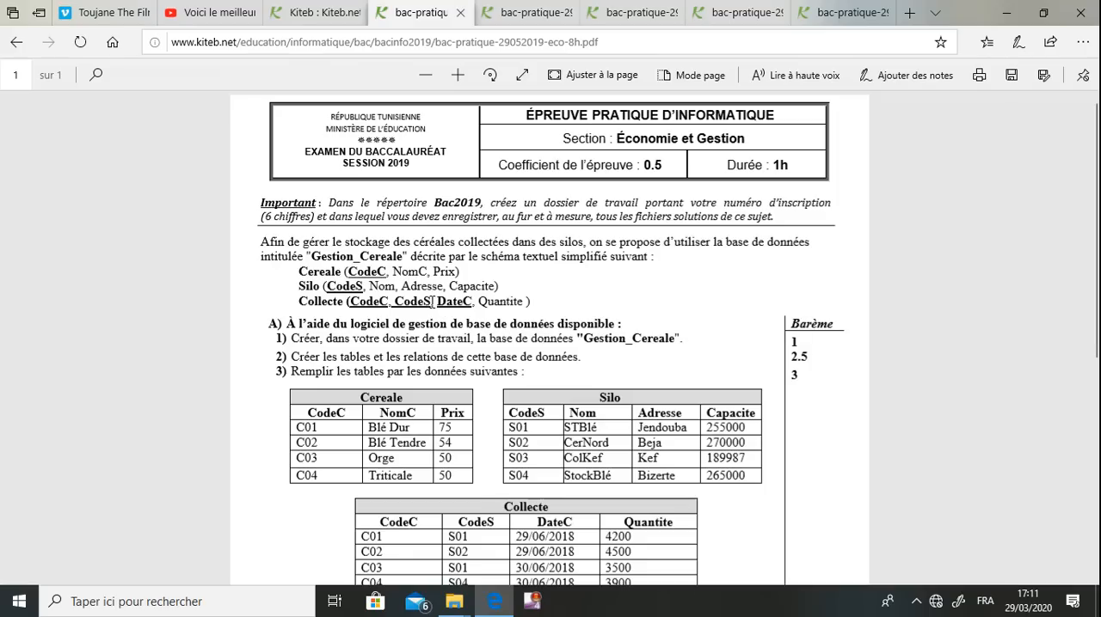
Examine the Collecte key fields and the part A instruction about creating the database in the working folder
left_click_drag(420, 301, 406, 301)
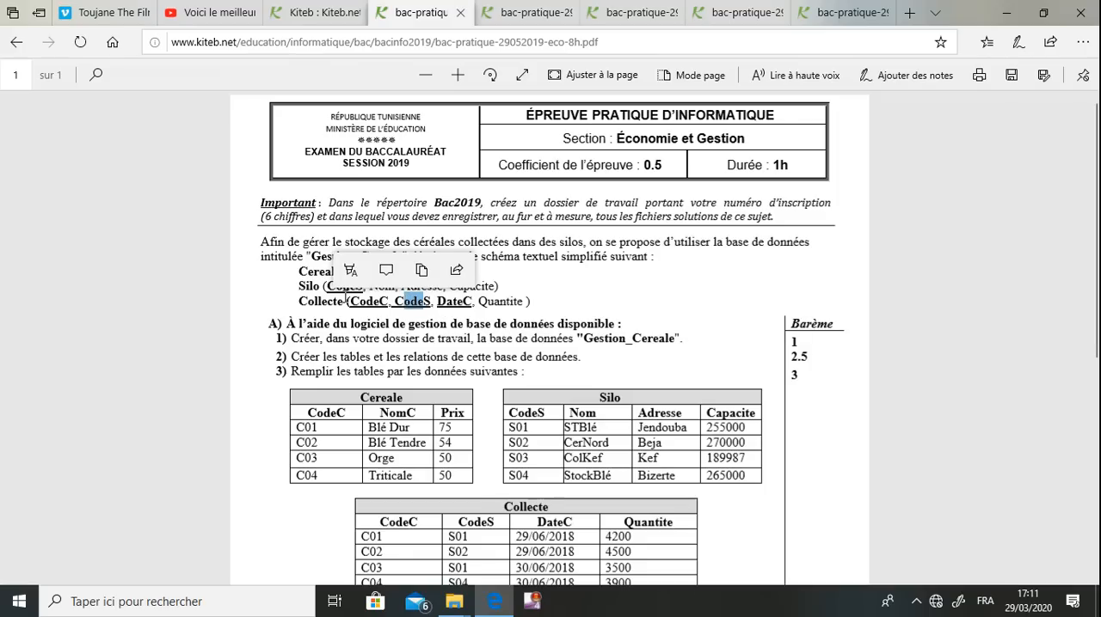
left_click(346, 297)
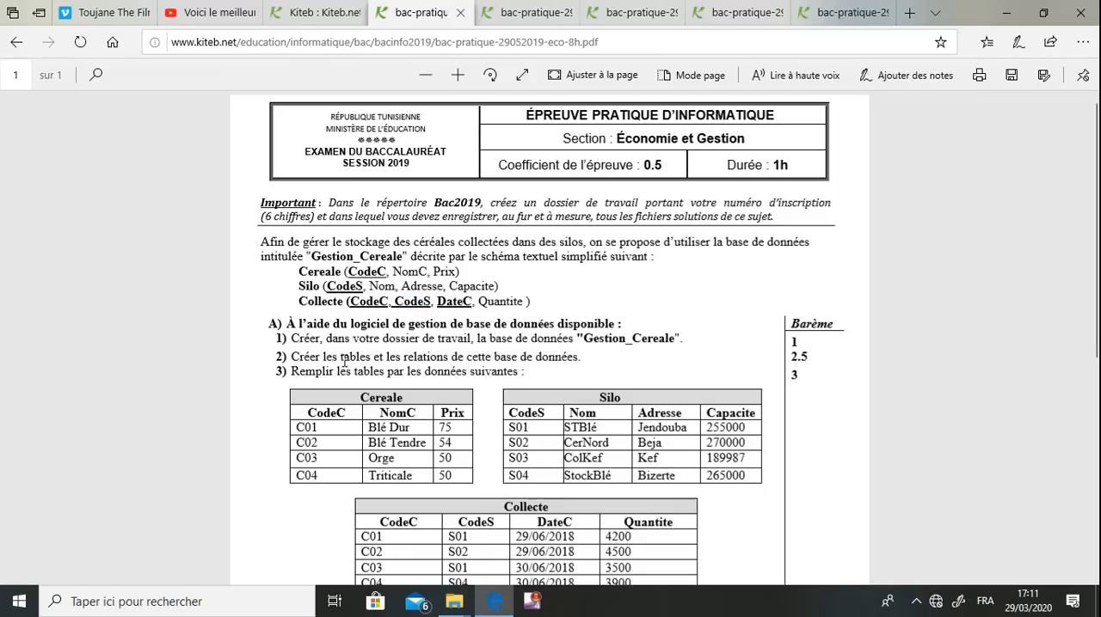
left_click_drag(269, 324, 581, 338)
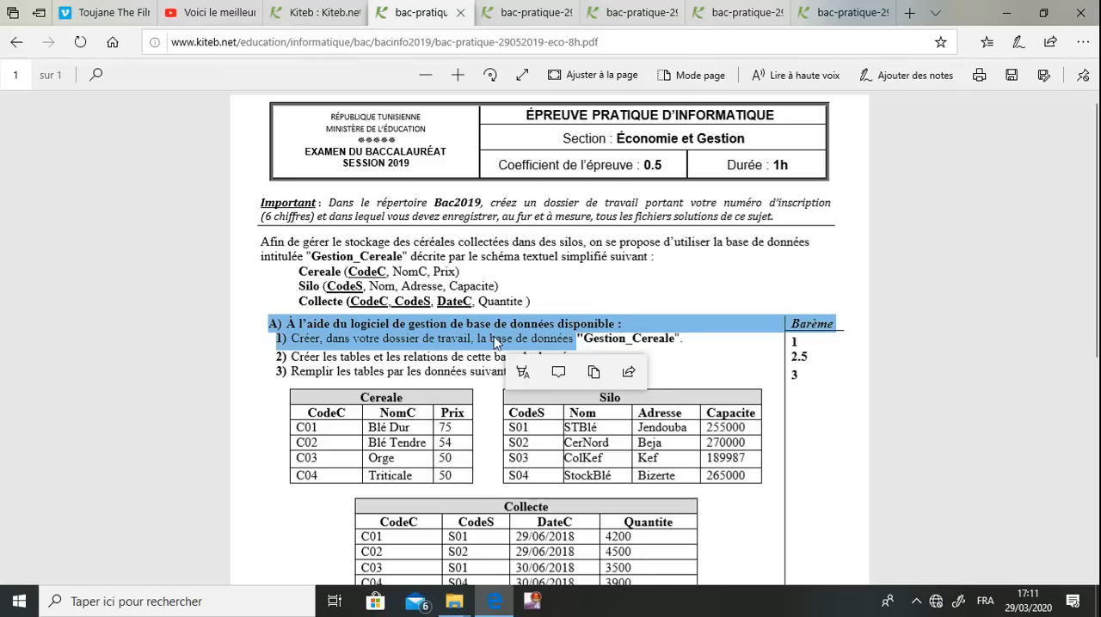
left_click(495, 342)
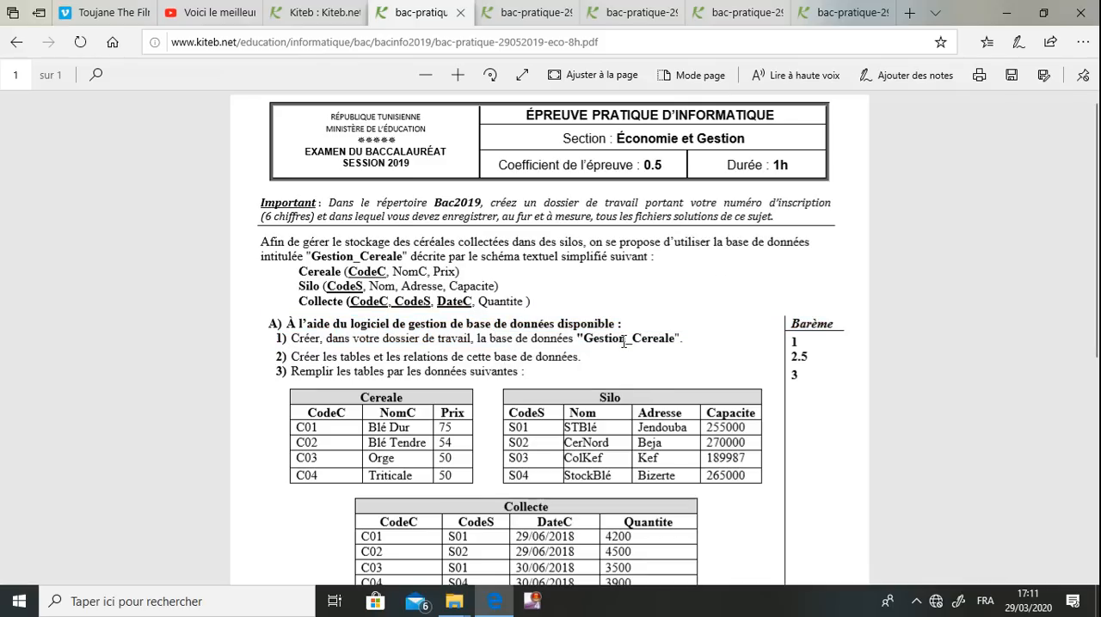
Minimize the browser and File Explorer windows and launch Microsoft Office Access 2007
left_click(1004, 16)
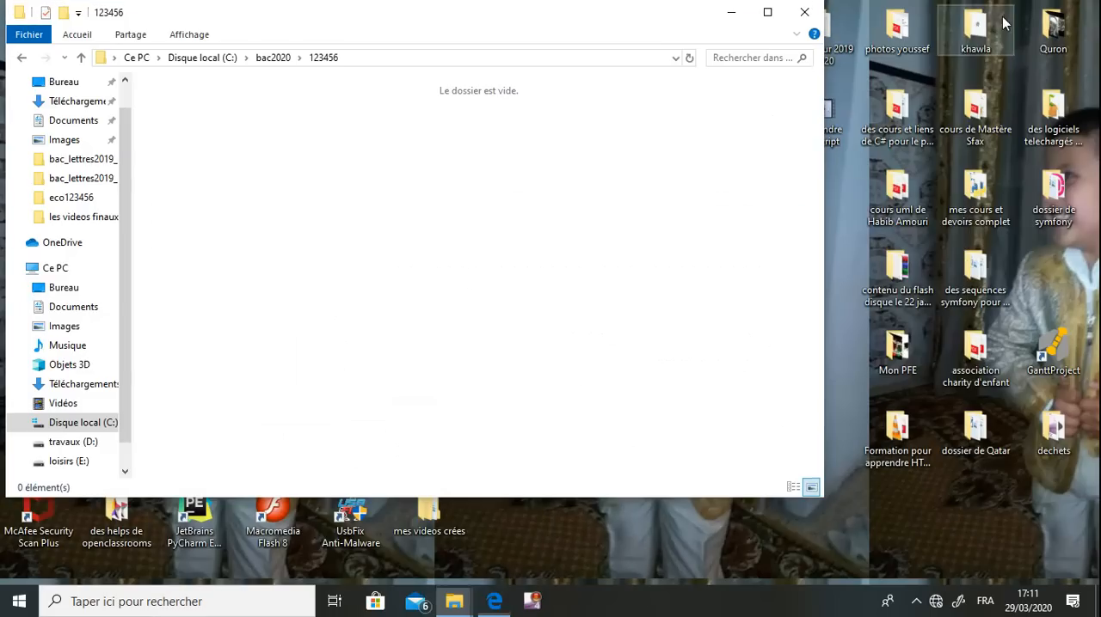
left_click(732, 13)
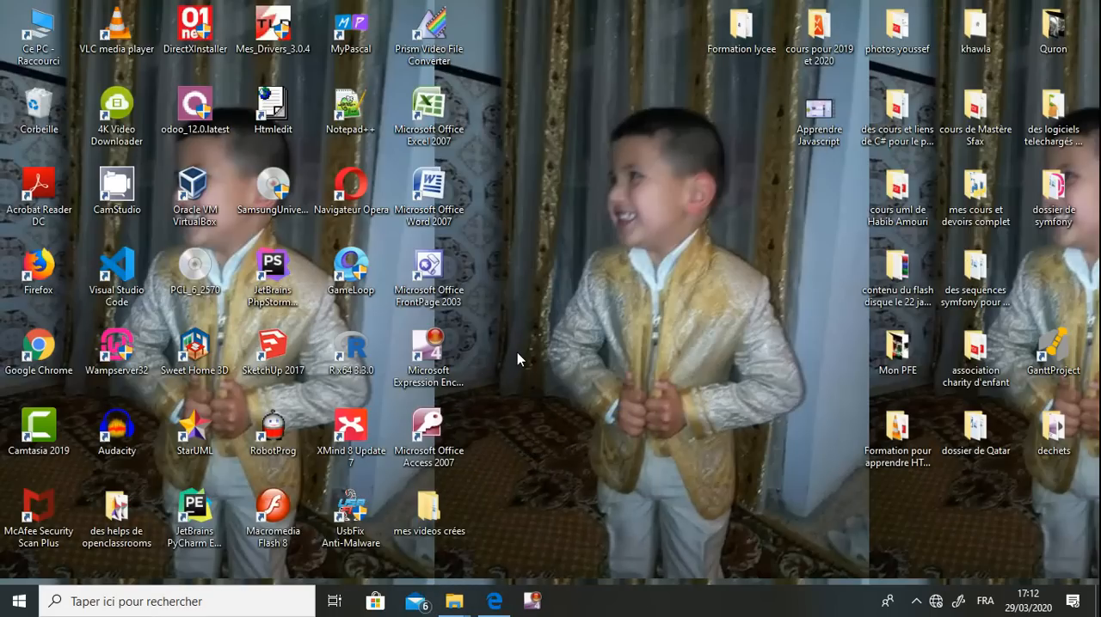
double_click(453, 437)
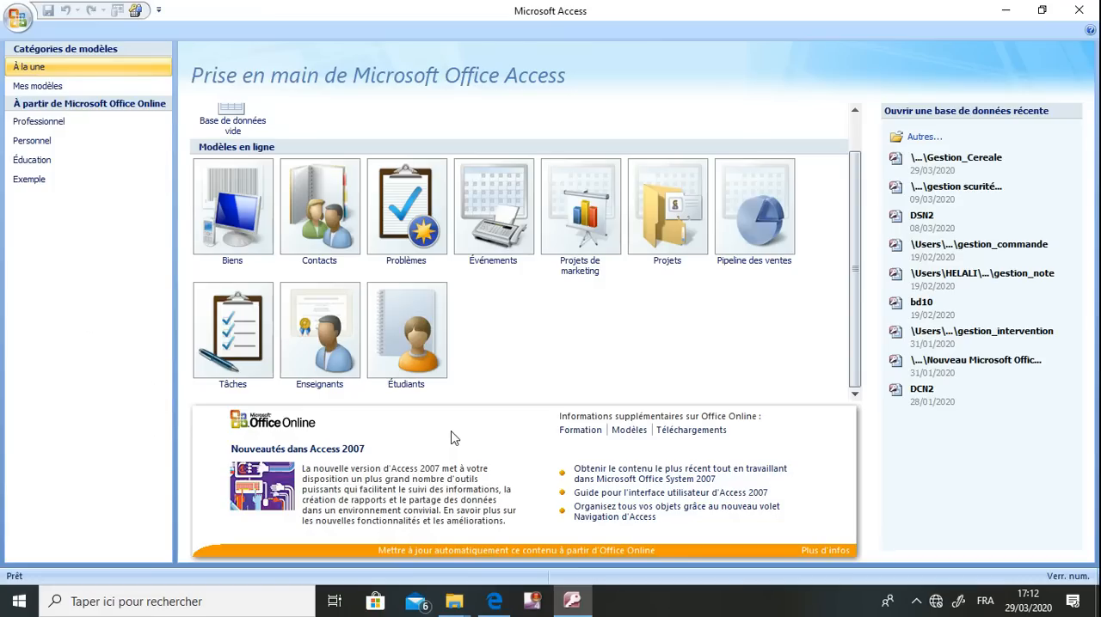
Place the restored Access window beside a narrowed exam PDF window and reread the requested database name
double_click(837, 19)
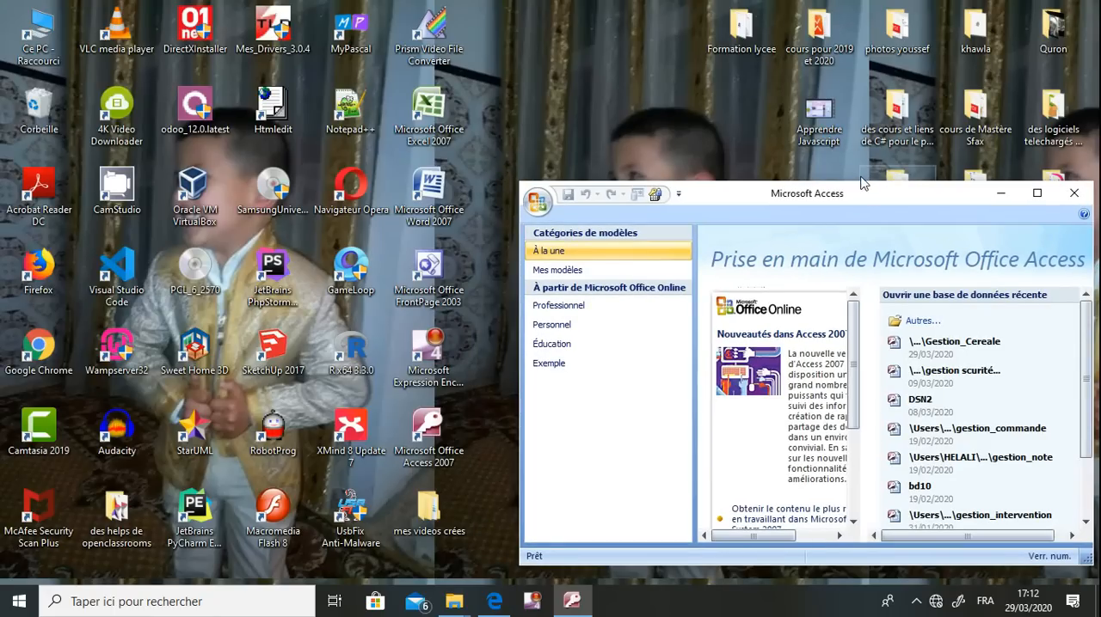
left_click_drag(854, 180, 851, 4)
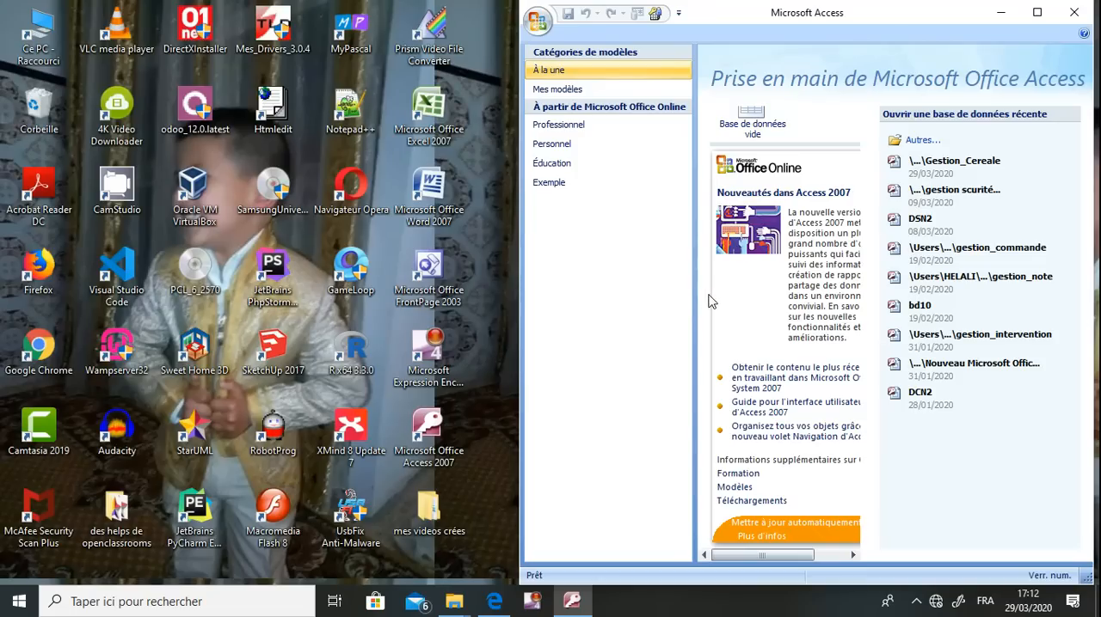
left_click(492, 603)
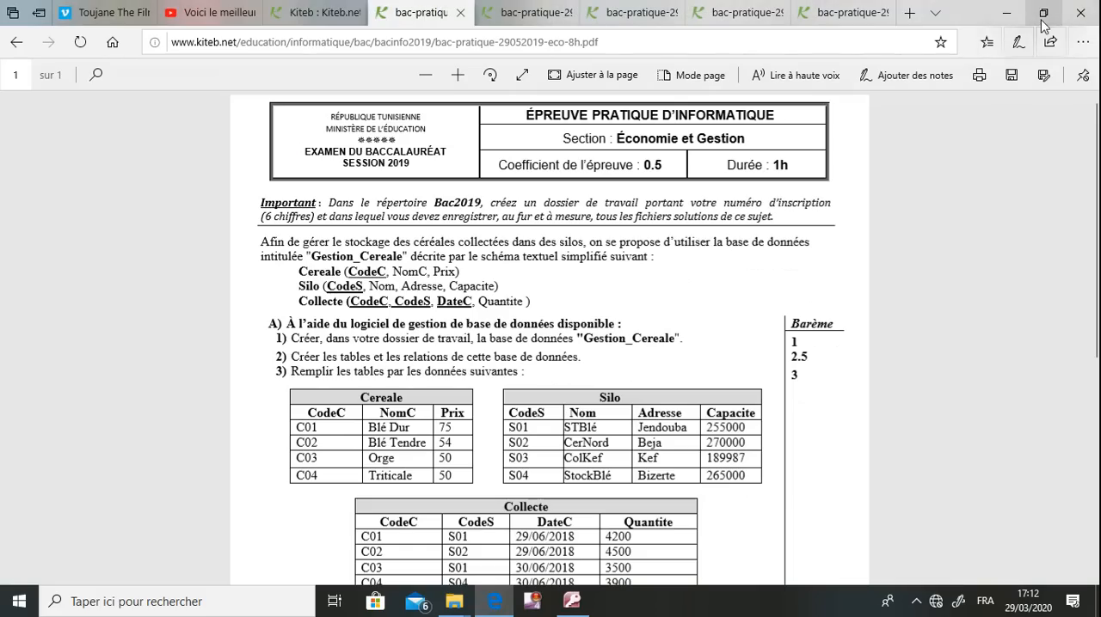
left_click(1039, 19)
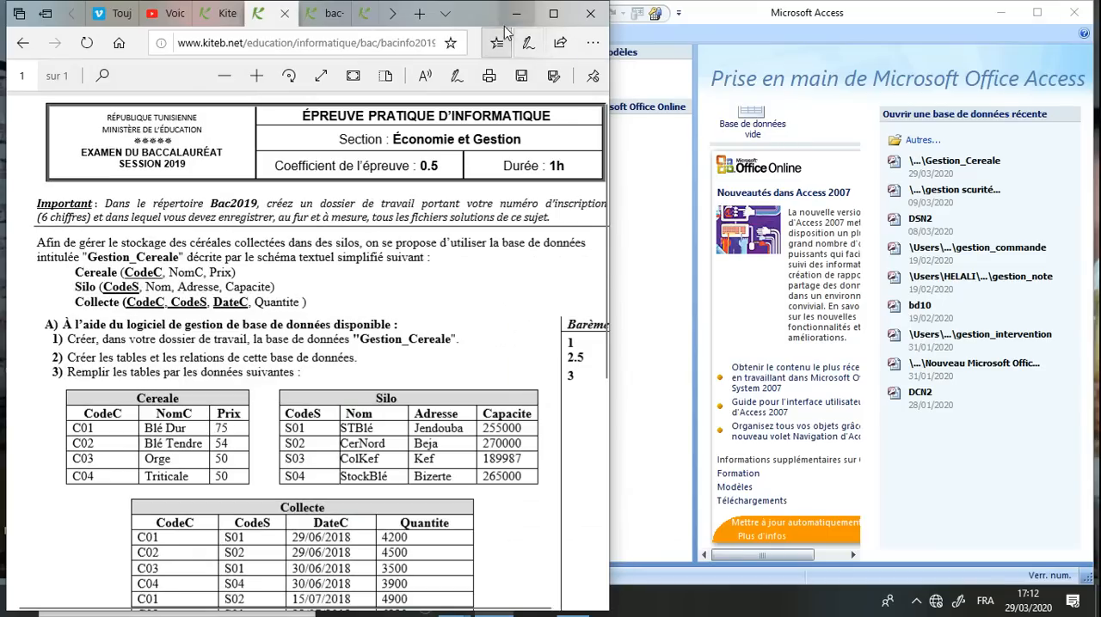
left_click_drag(608, 281, 548, 279)
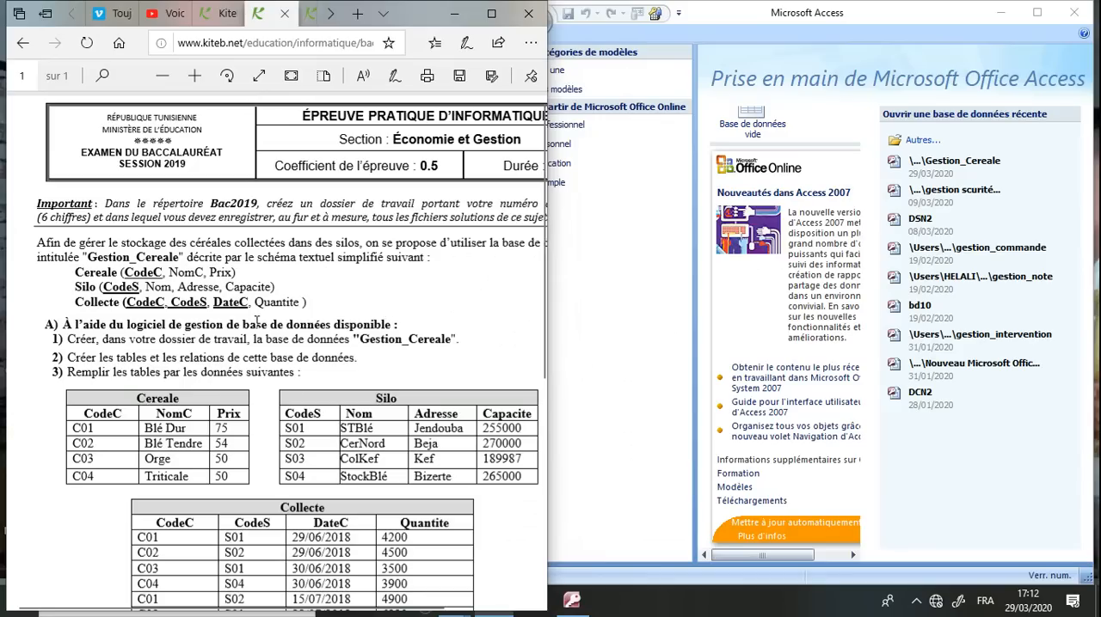
left_click_drag(159, 344, 406, 335)
left_click(406, 336)
Maximize Access, start a blank database and choose C:\bac2020\123456 as its storage folder
left_click_drag(781, 557, 844, 550)
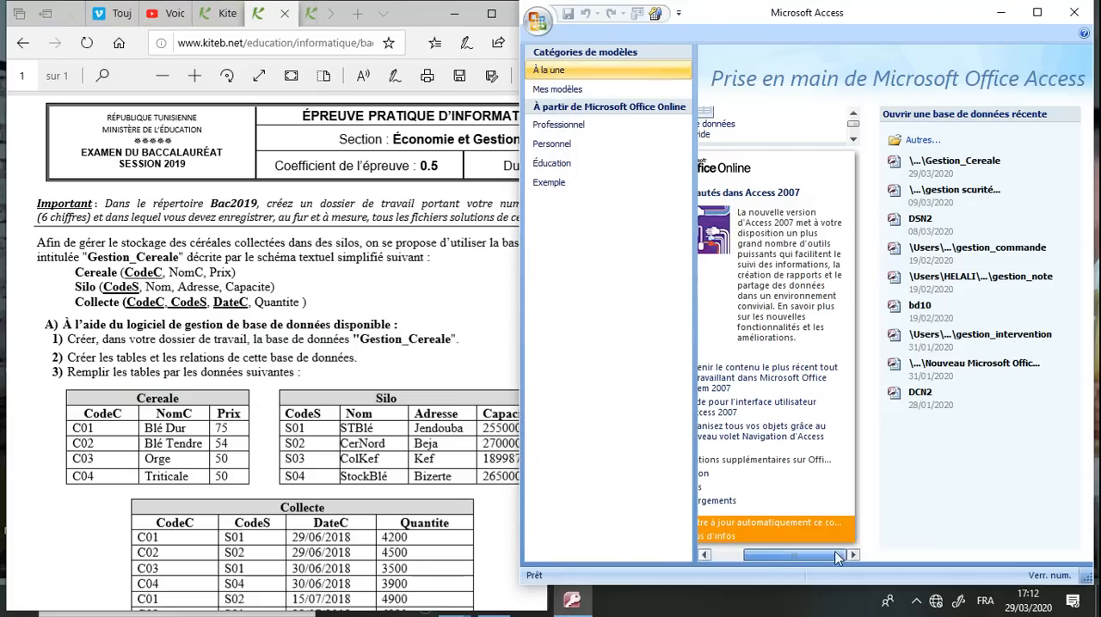
left_click(1038, 12)
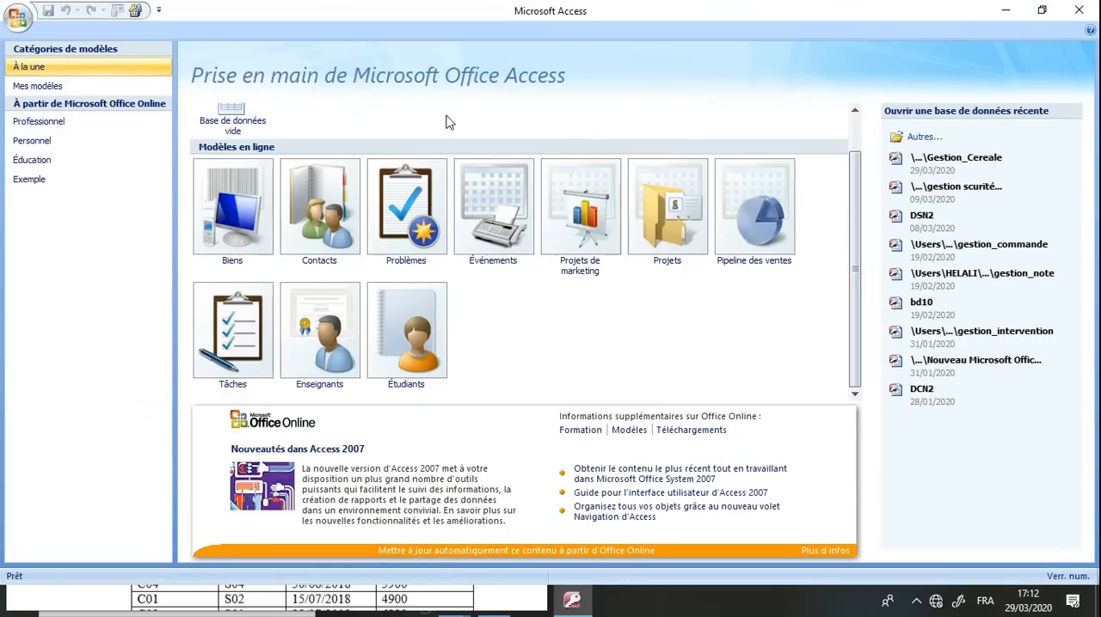
left_click(242, 119)
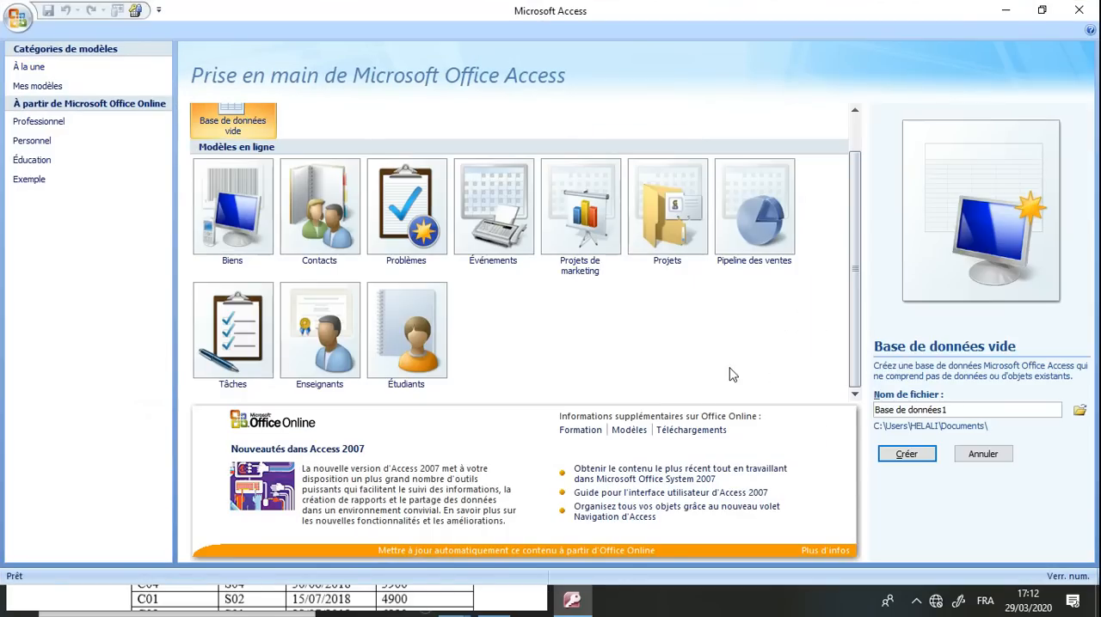
left_click(1084, 412)
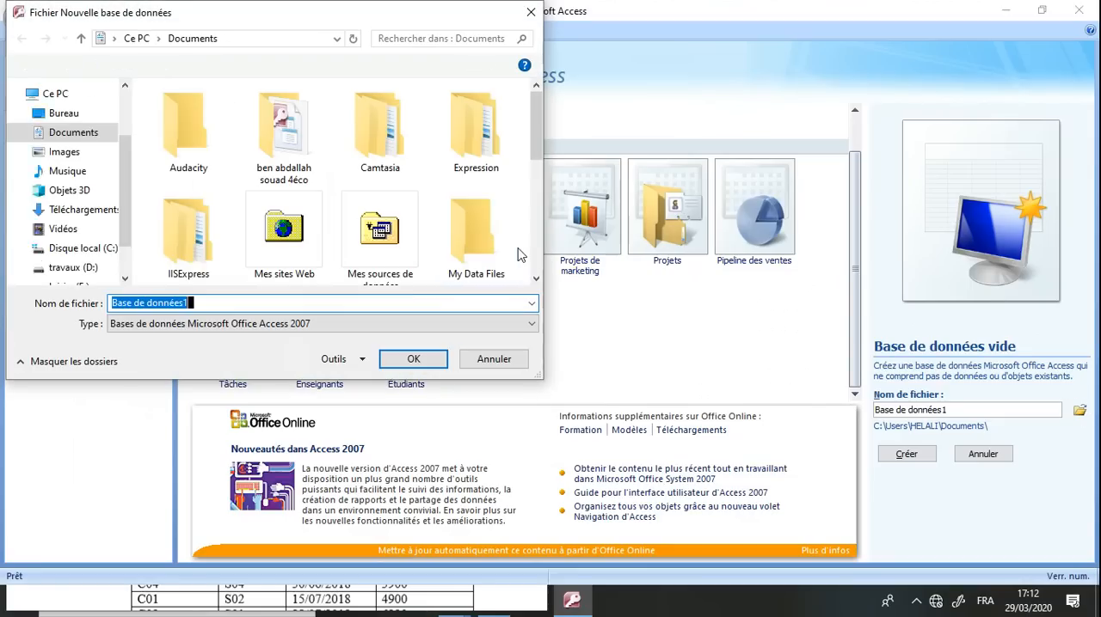
left_click(123, 270)
left_click(99, 202)
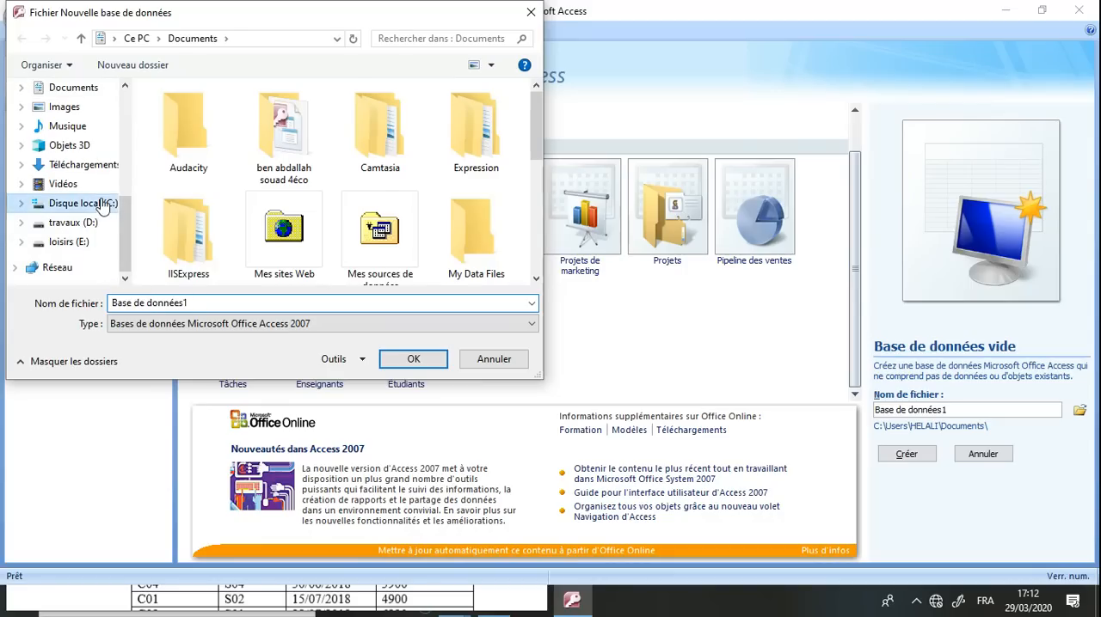
left_click(197, 112)
double_click(197, 112)
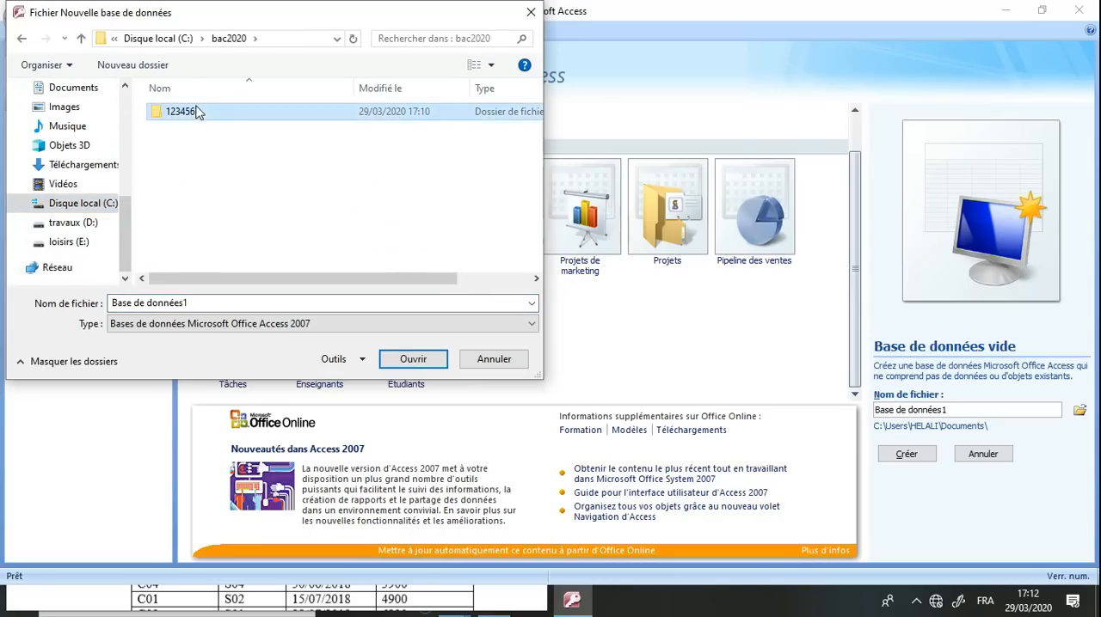
double_click(197, 111)
left_click(207, 307)
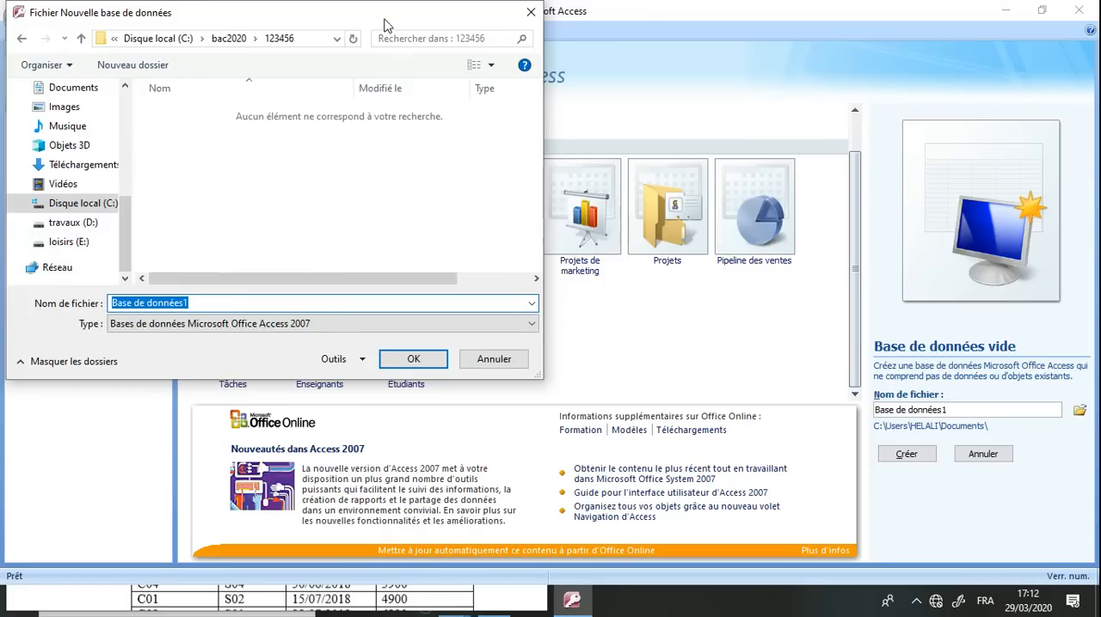
Name the new database file Gestion_collecte and confirm its name and folder
left_click_drag(388, 16, 520, 41)
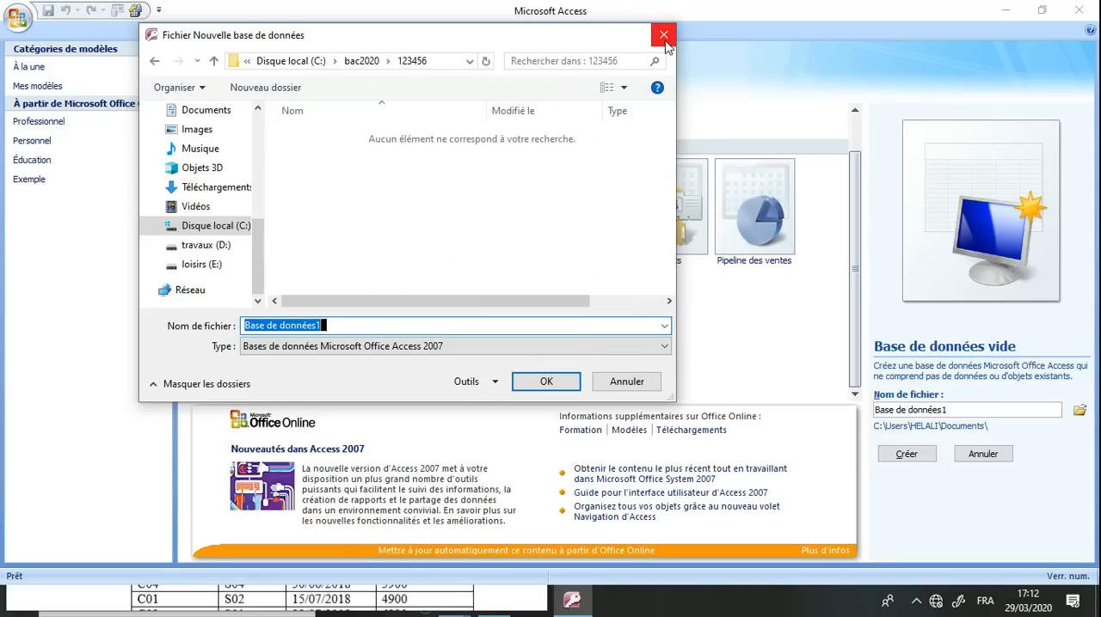
type("Gestion_co")
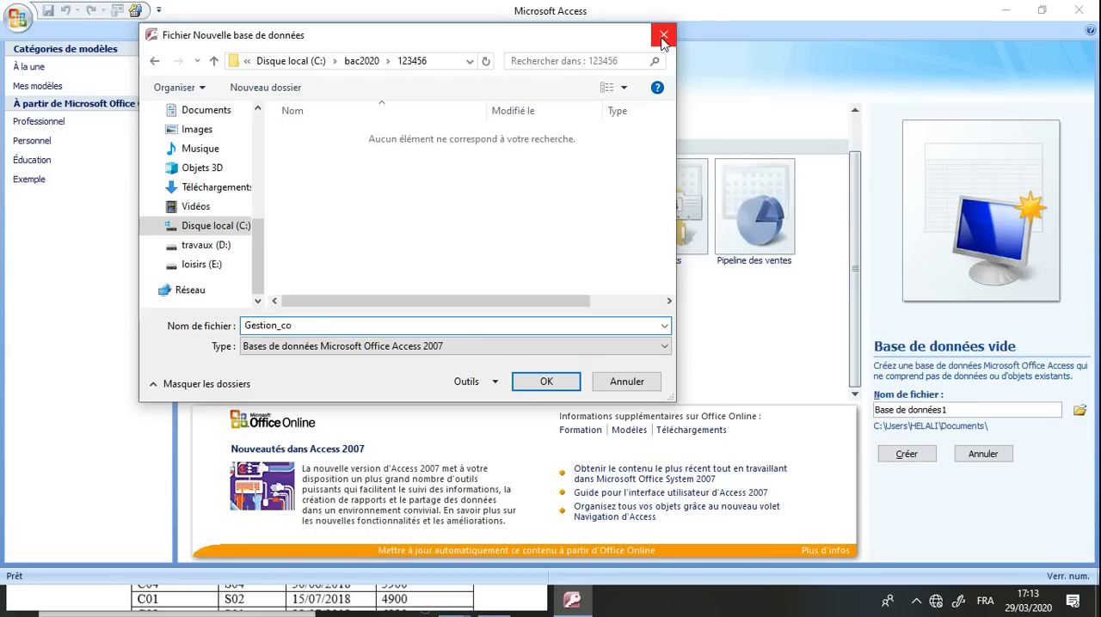
type("llecte")
key("Return")
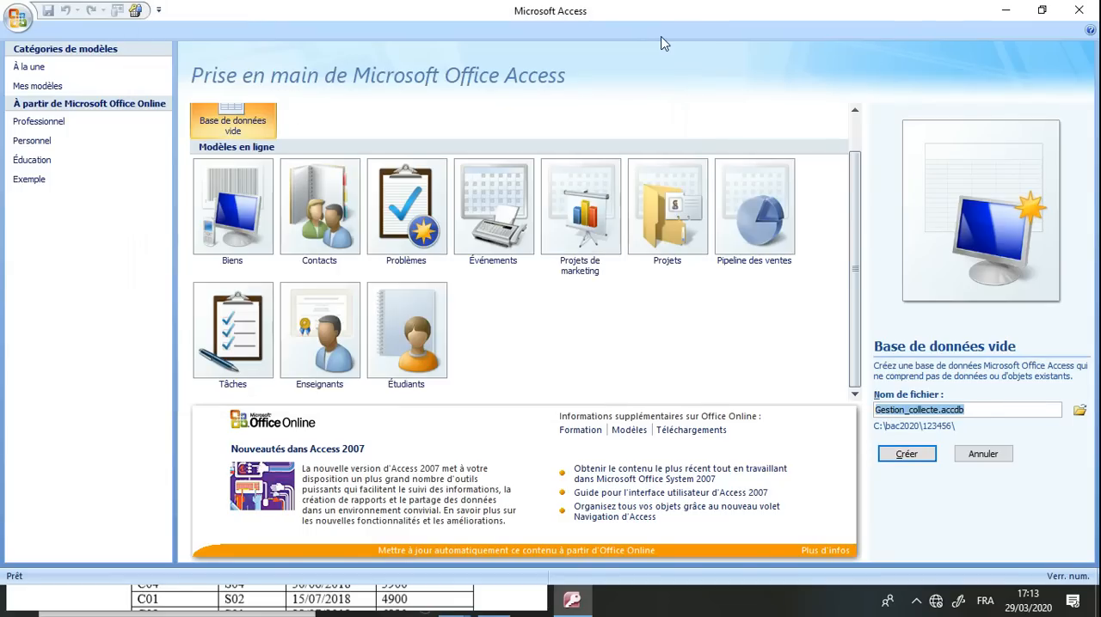
Check the database name in the exam PDF, correct the file name to Gestion_cereale and create the database
double_click(886, 10)
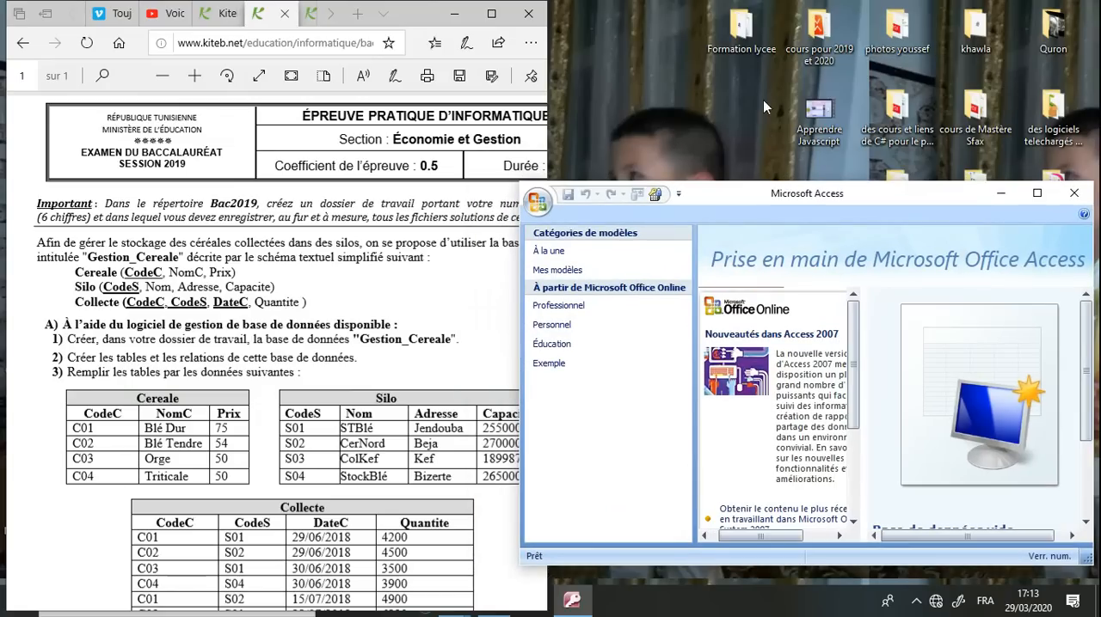
double_click(941, 191)
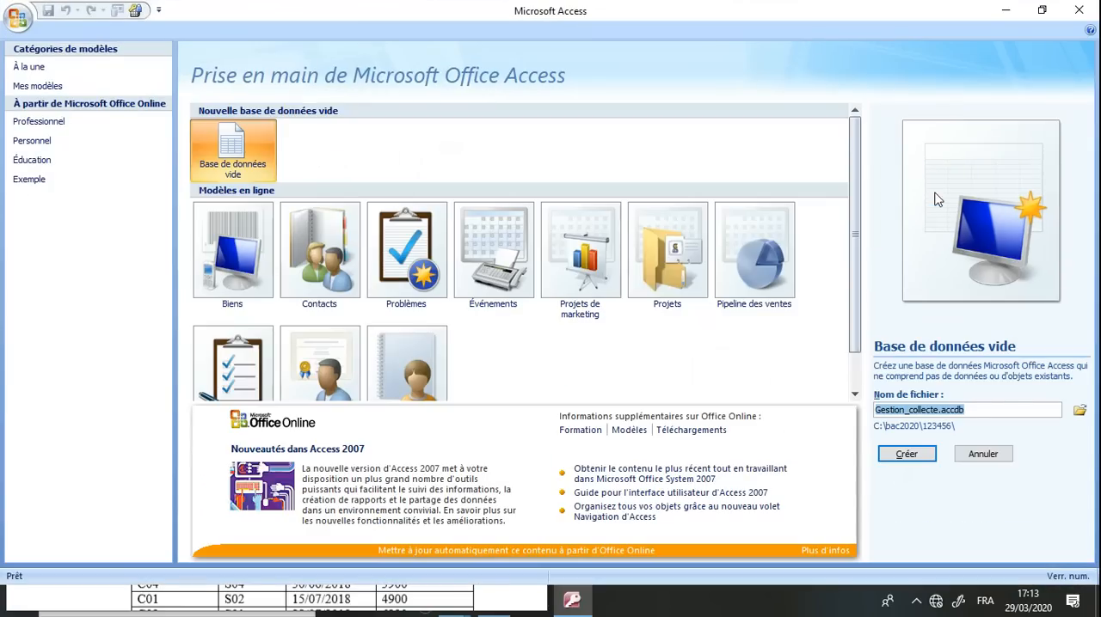
double_click(925, 410)
type("cereale")
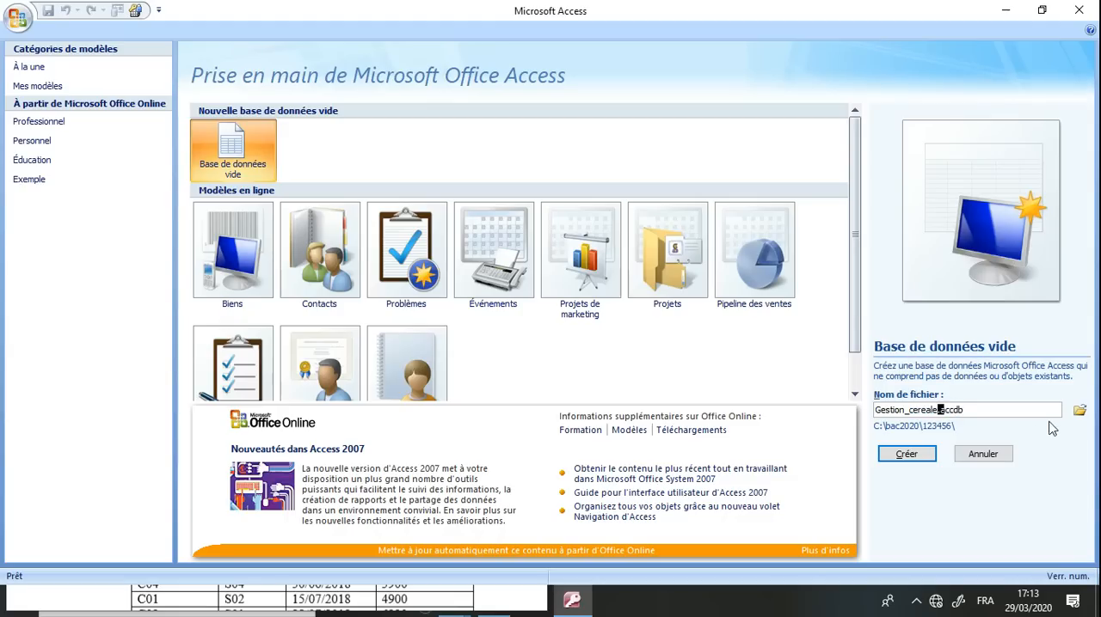
left_click(905, 460)
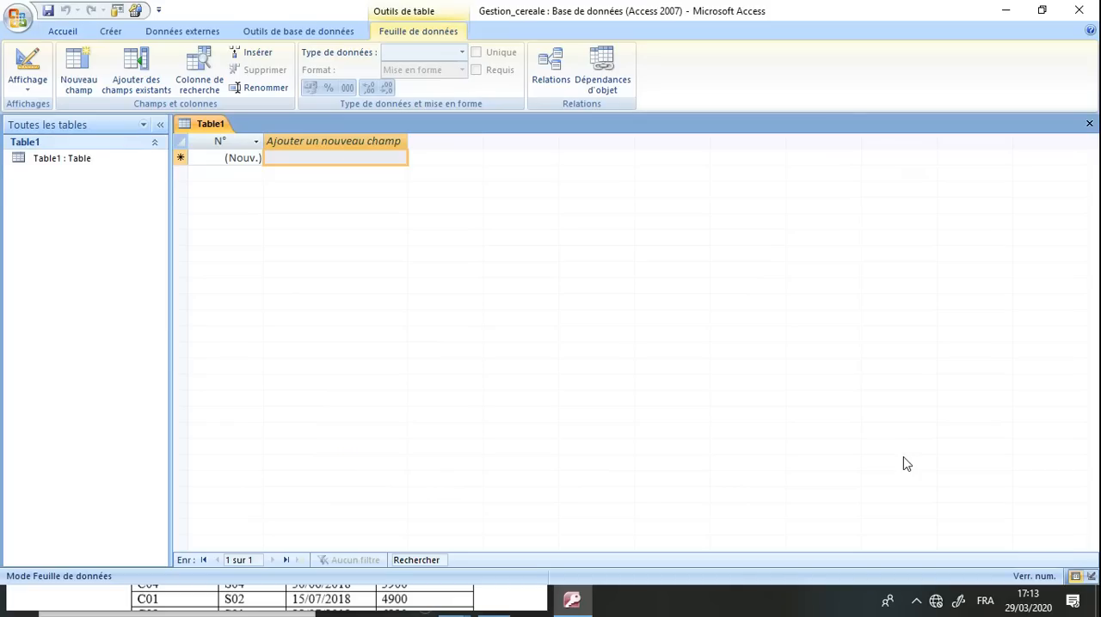
Place the Access window beside the exam PDF again and read instruction 2 and the data for the three tables
double_click(779, 12)
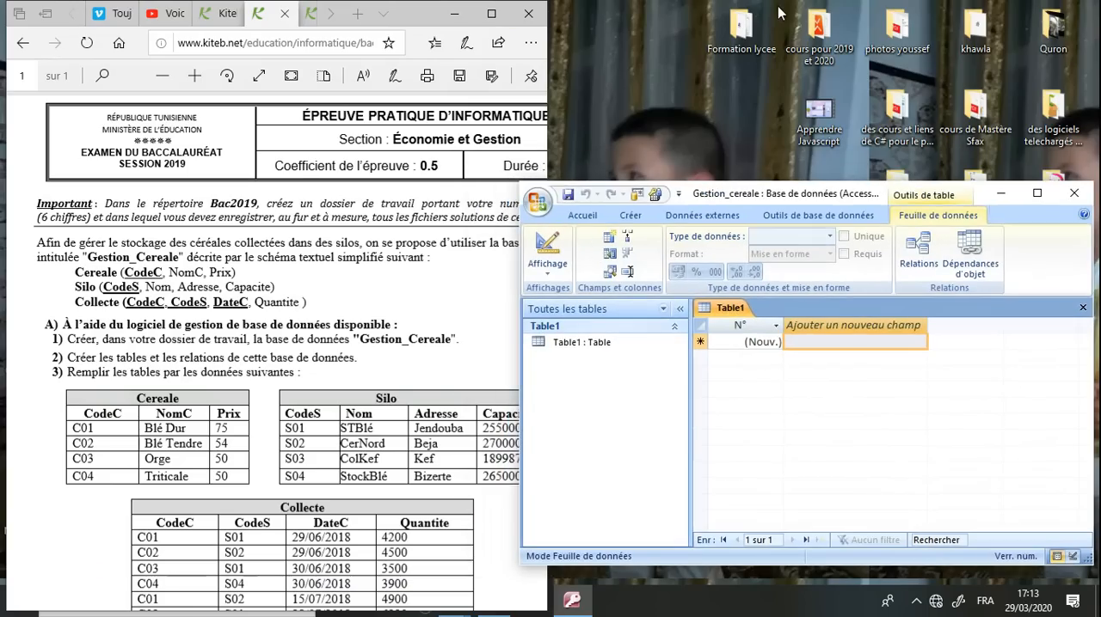
left_click_drag(825, 181, 830, 2)
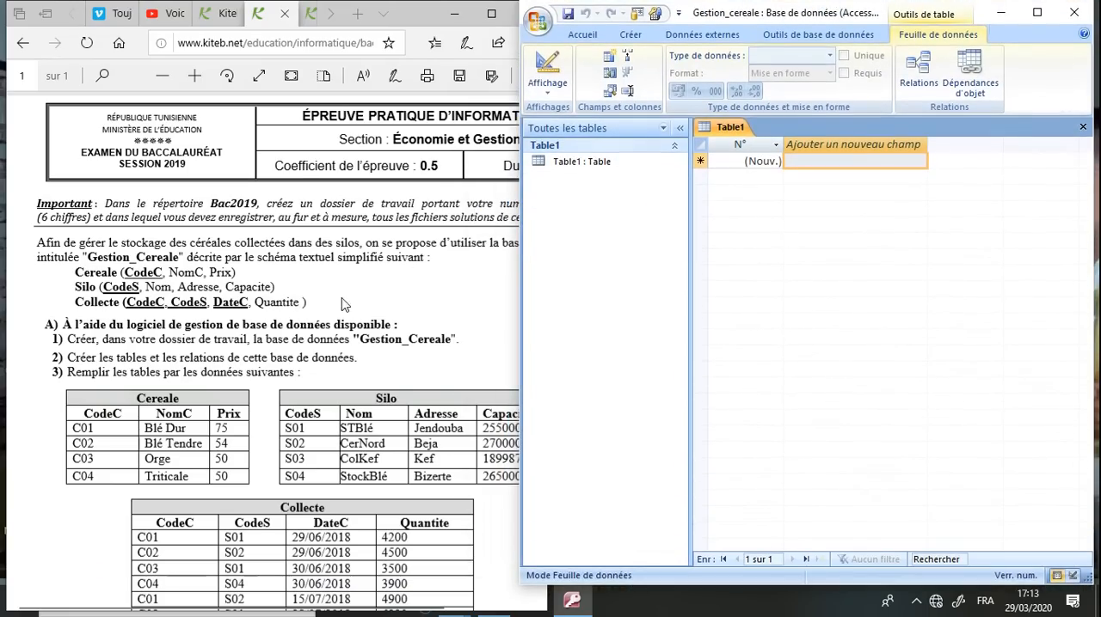
left_click(142, 372)
left_click_drag(51, 362, 314, 359)
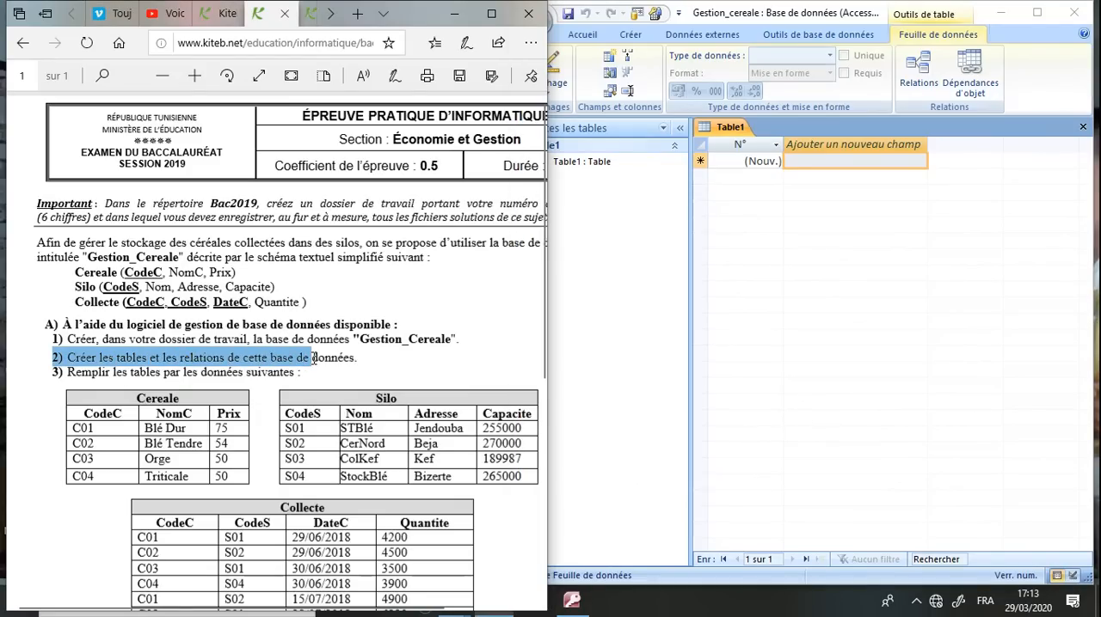
left_click(338, 364)
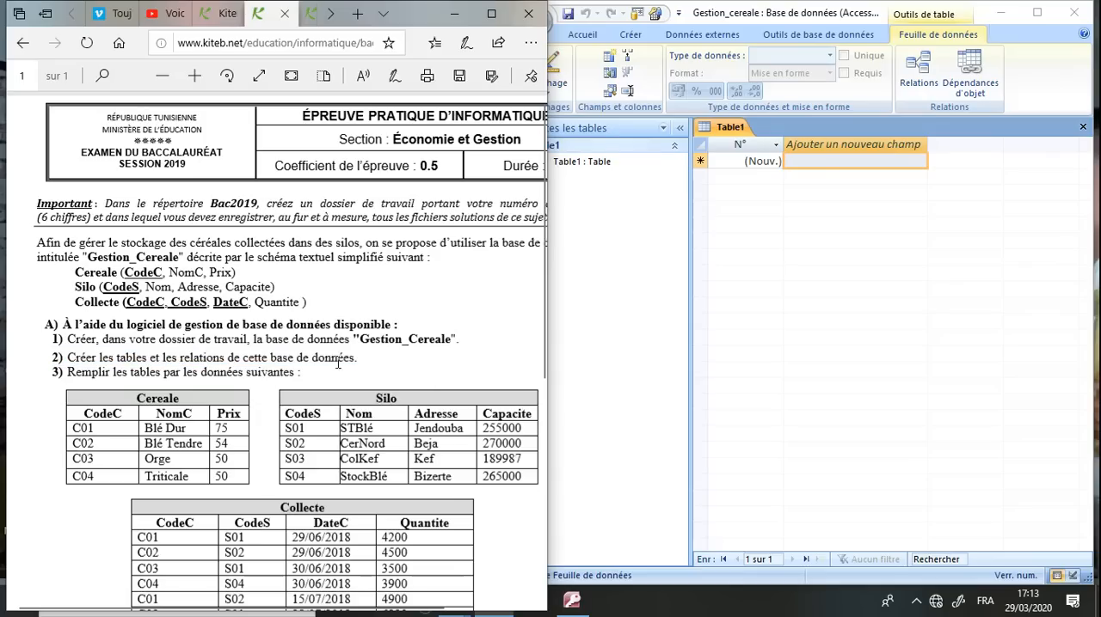
scroll(297, 408, "down", 3)
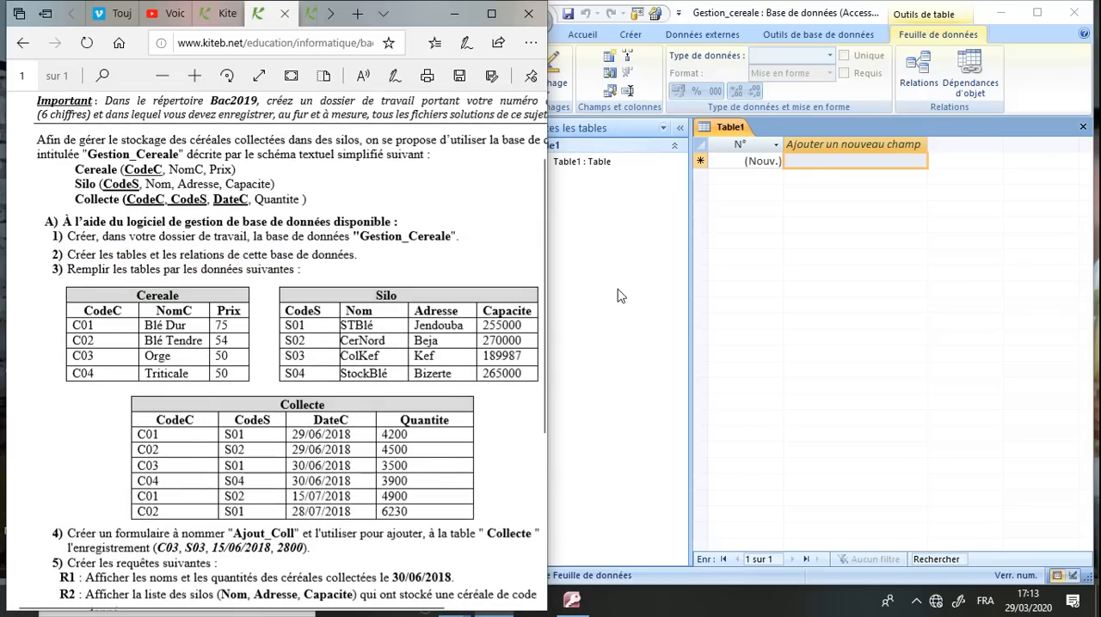
Create a new table in design view, add a CodeC field of type Texte and open its field size for editing
left_click(618, 289)
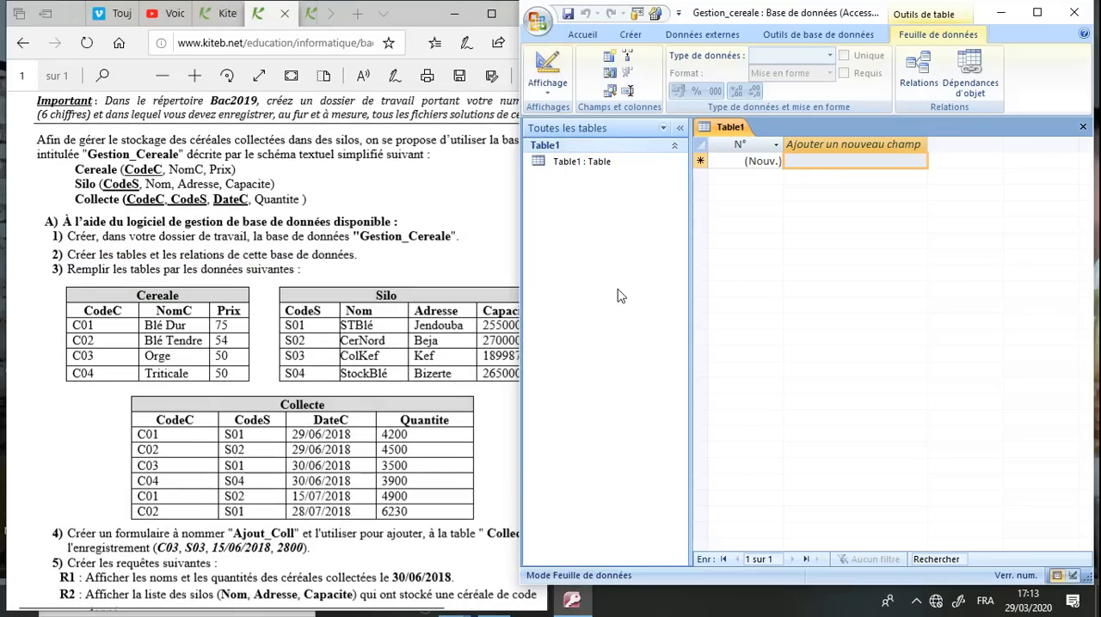
left_click(630, 35)
left_click(650, 76)
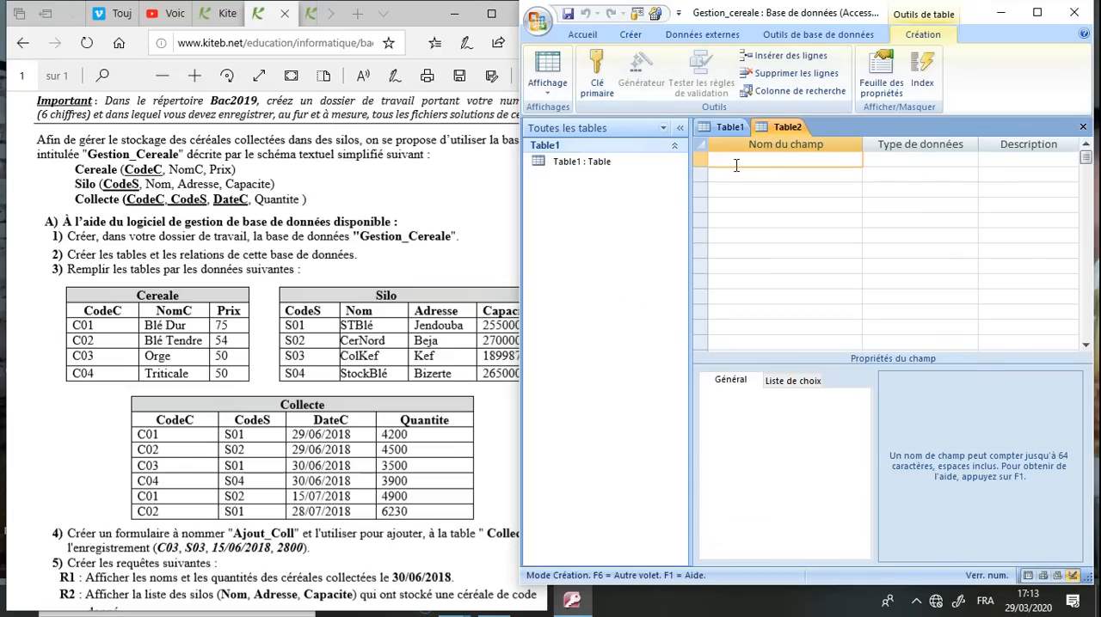
type("CodeC")
left_click(905, 164)
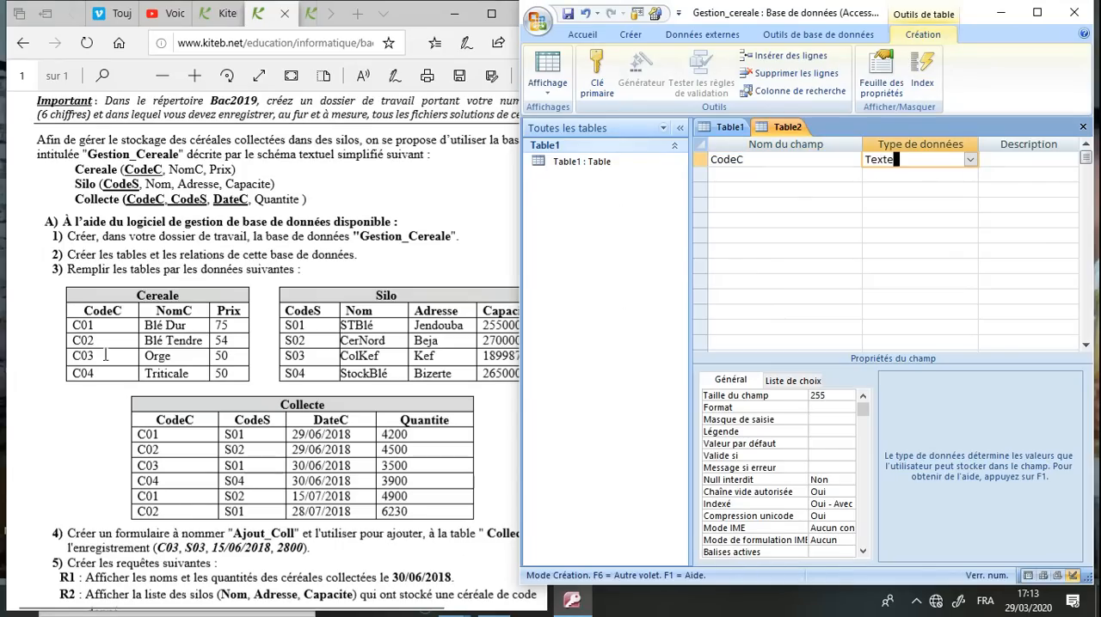
left_click(837, 396)
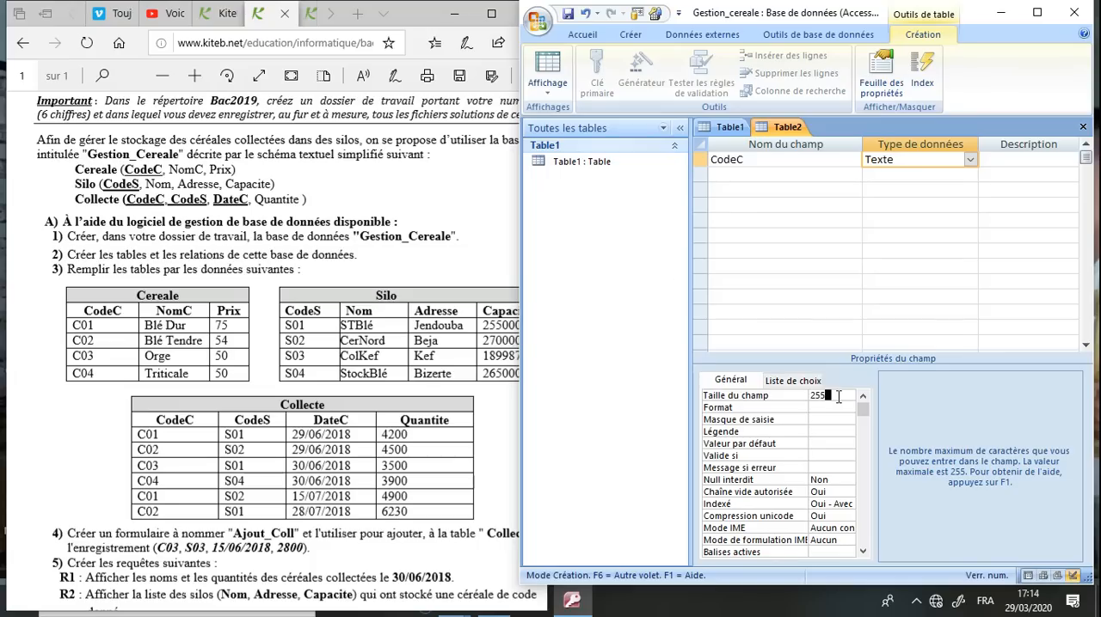
Add a NomC field of type Texte and a Prix field of type Numérique to the table design
left_click(766, 180)
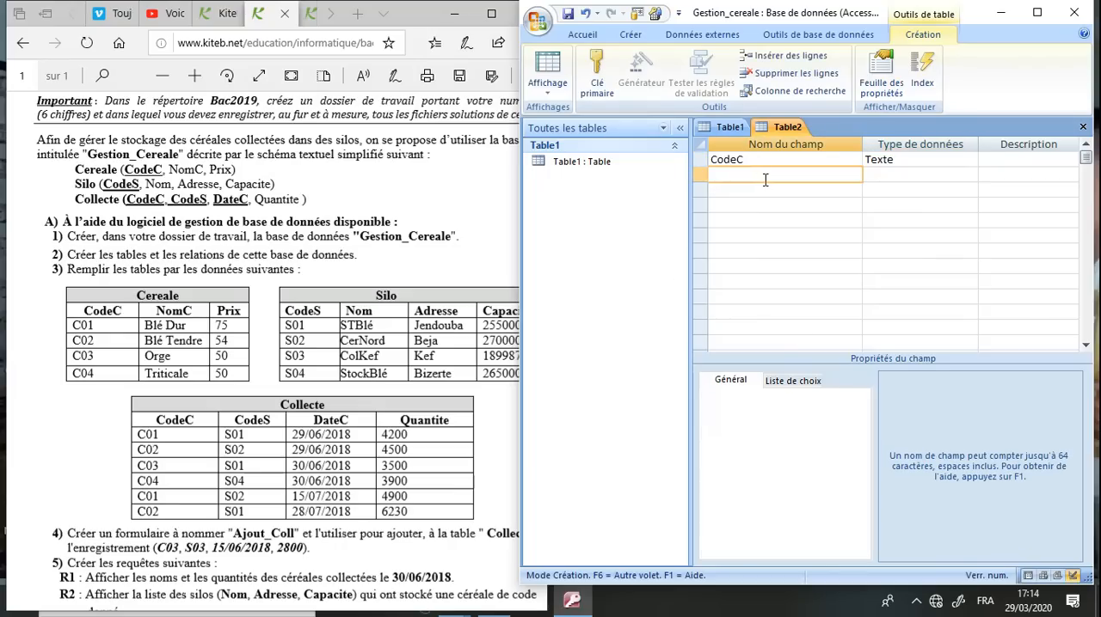
type("NomC")
left_click(884, 172)
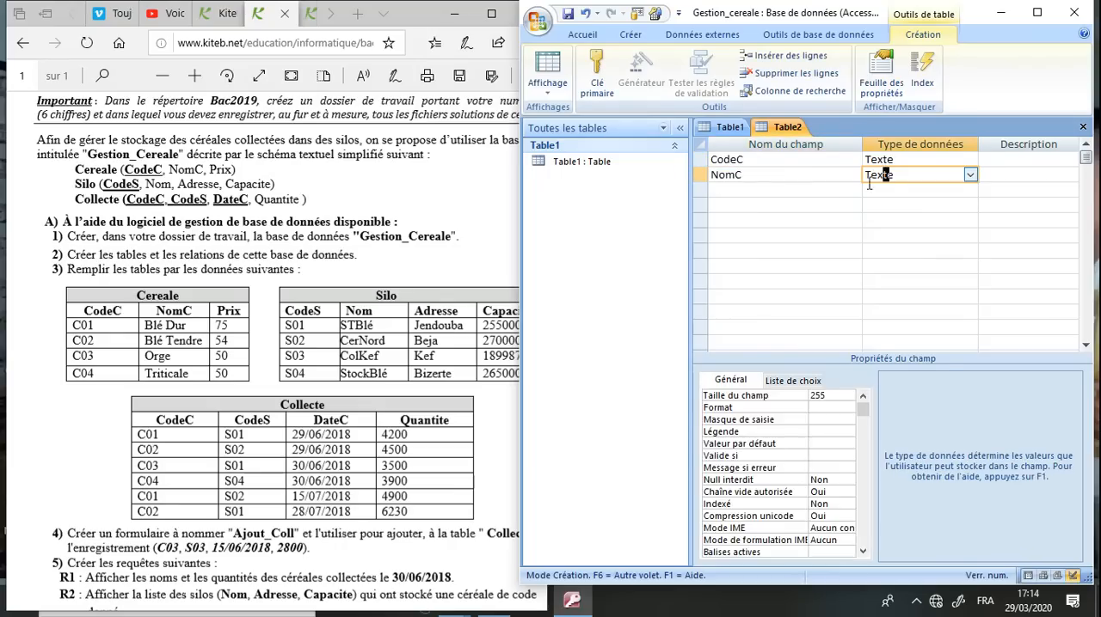
left_click(815, 190)
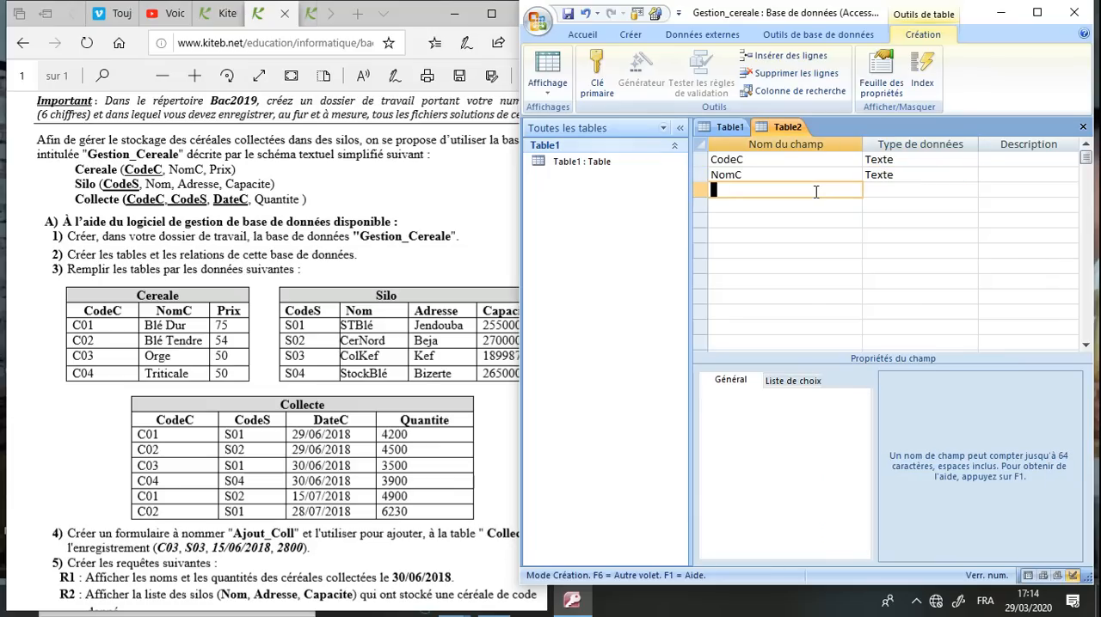
type("Prix")
left_click(886, 190)
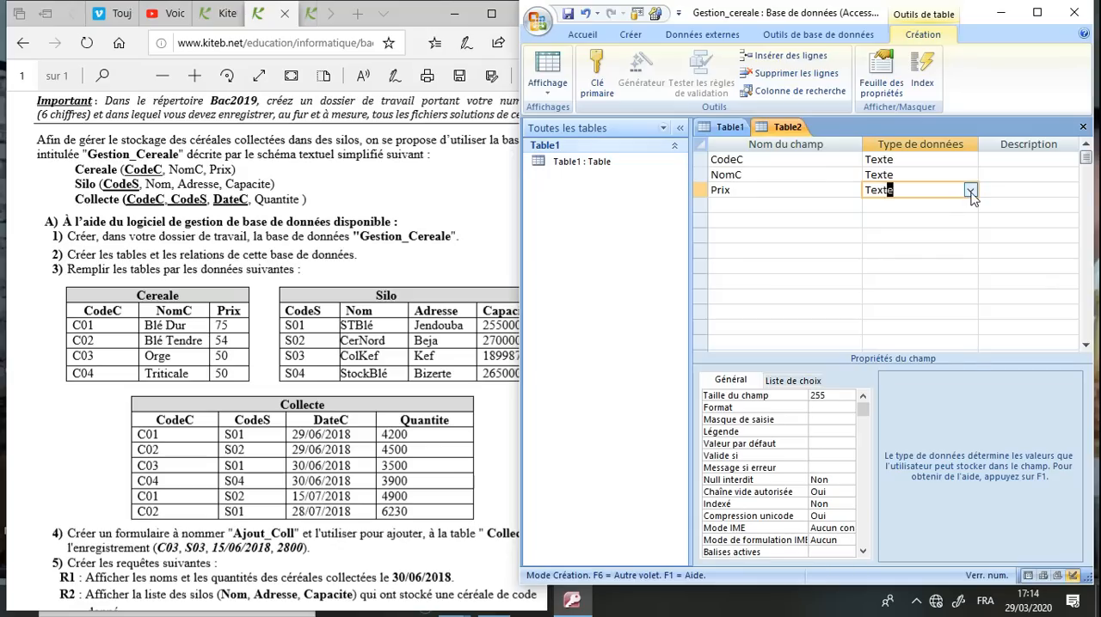
left_click(970, 191)
left_click(941, 241)
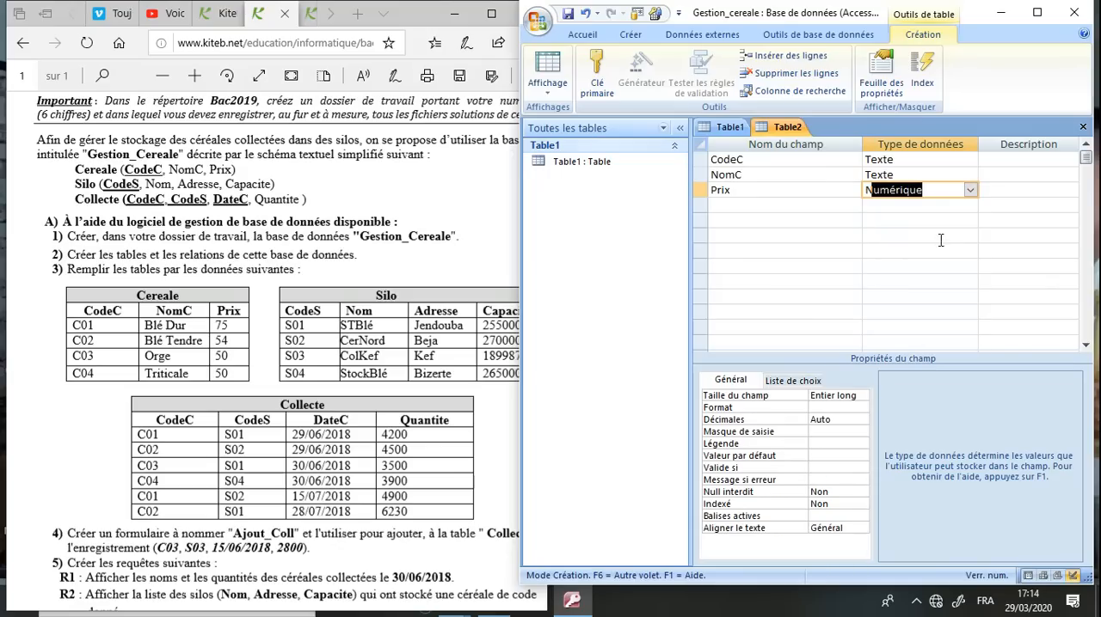
left_click(855, 397)
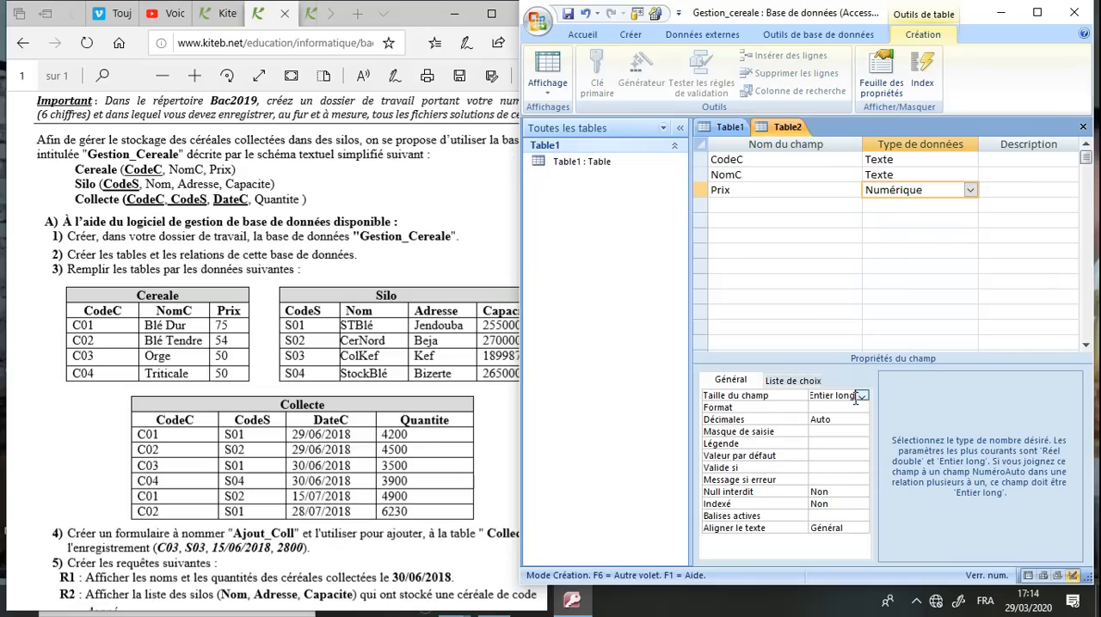
Set CodeC as the primary key, then save the table as Cereale and close it
left_click(731, 160)
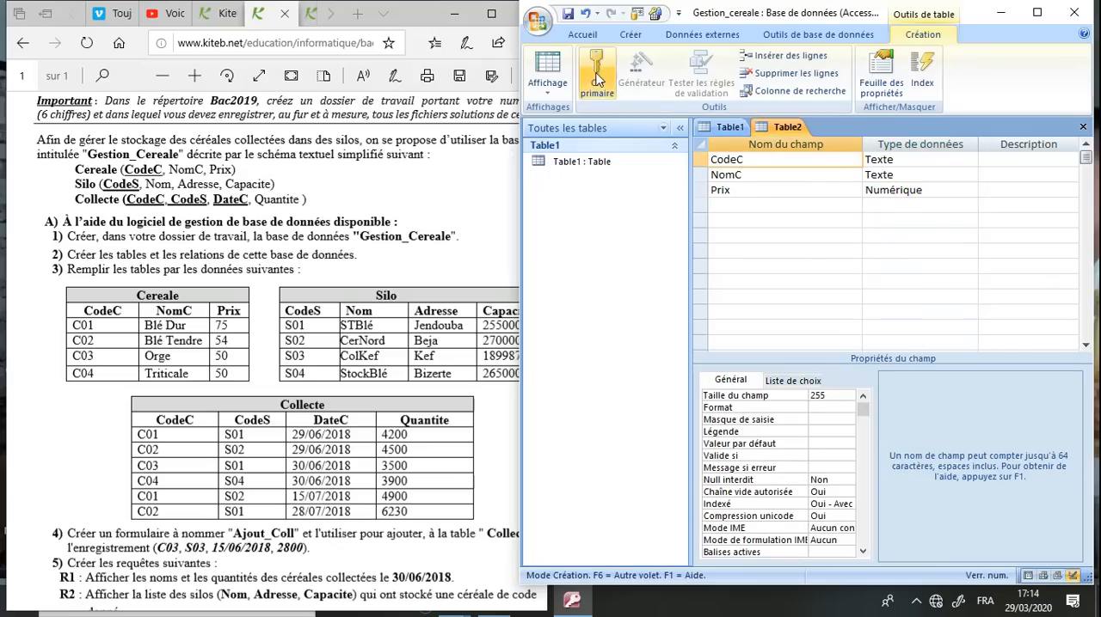
left_click(597, 77)
left_click(567, 14)
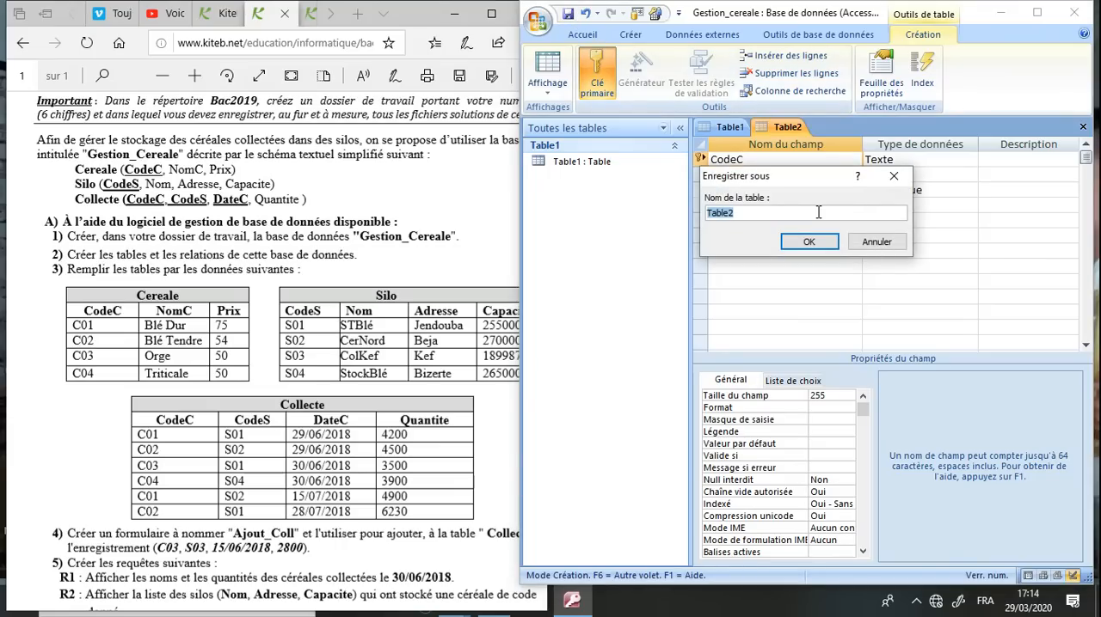
type("Cereale")
key("Return")
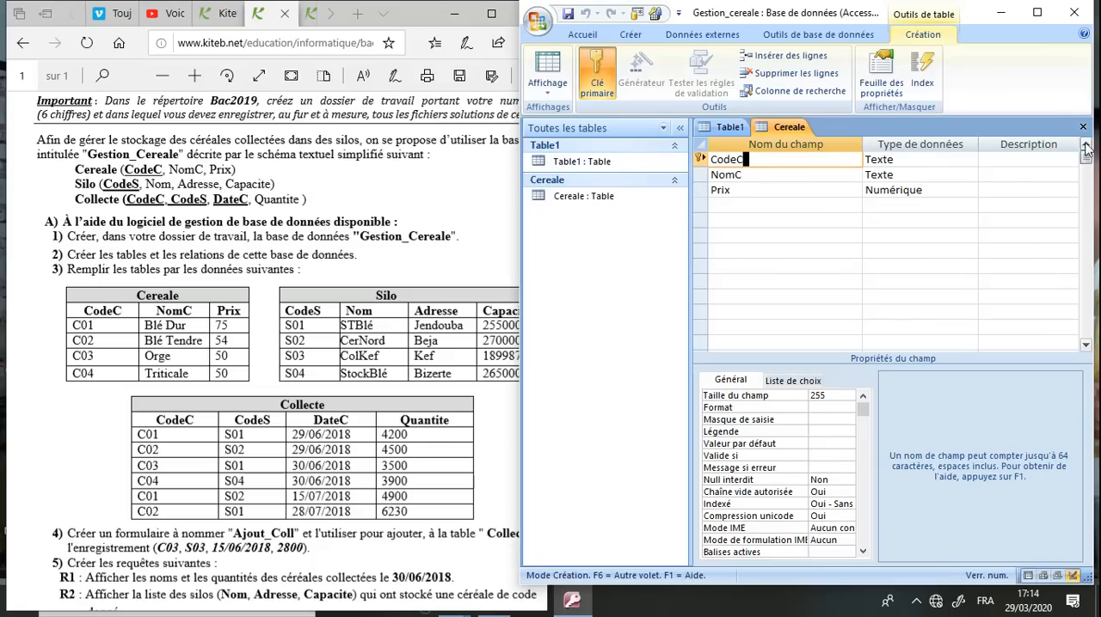
left_click(1083, 127)
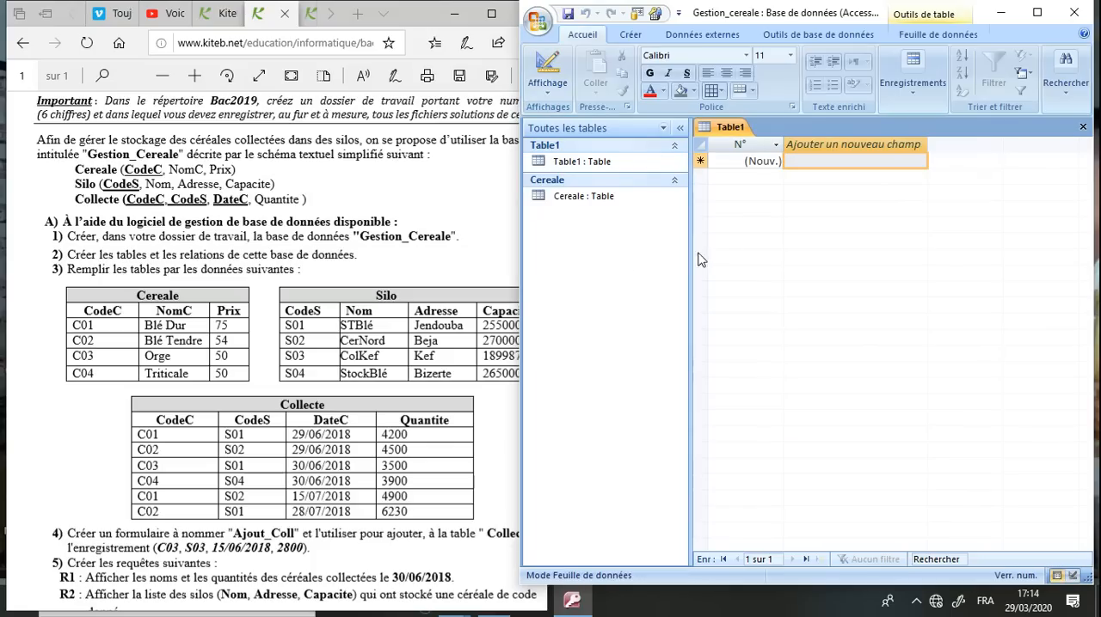
Create another table in design view and add a CodeS field of type Texte as its first field
left_click(631, 35)
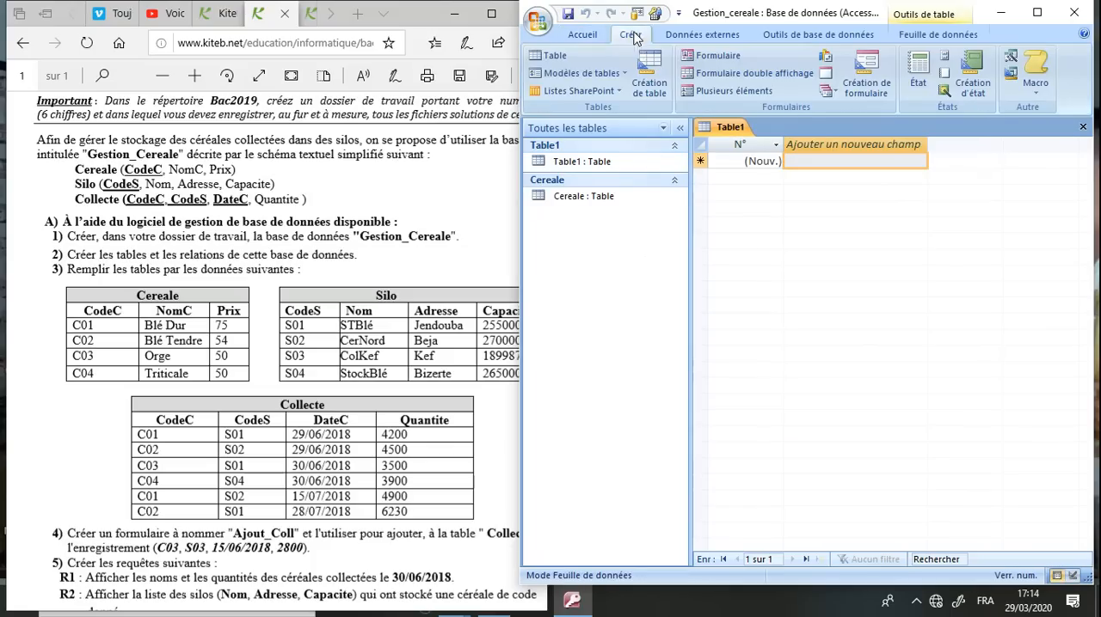
left_click(639, 70)
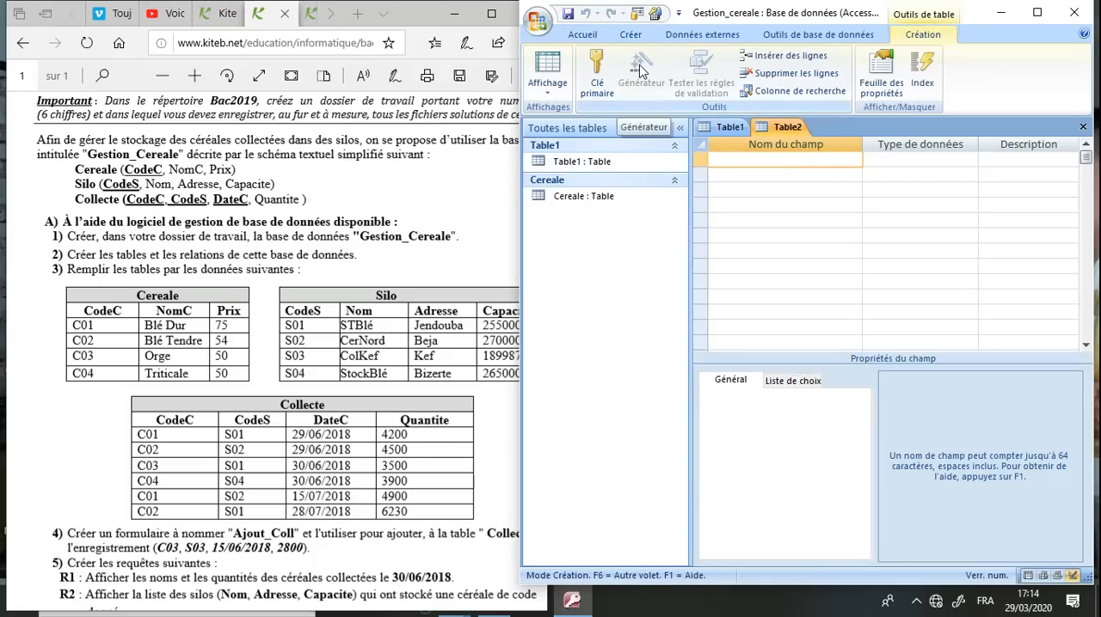
type("S")
key("BackSpace")
type("CodeS")
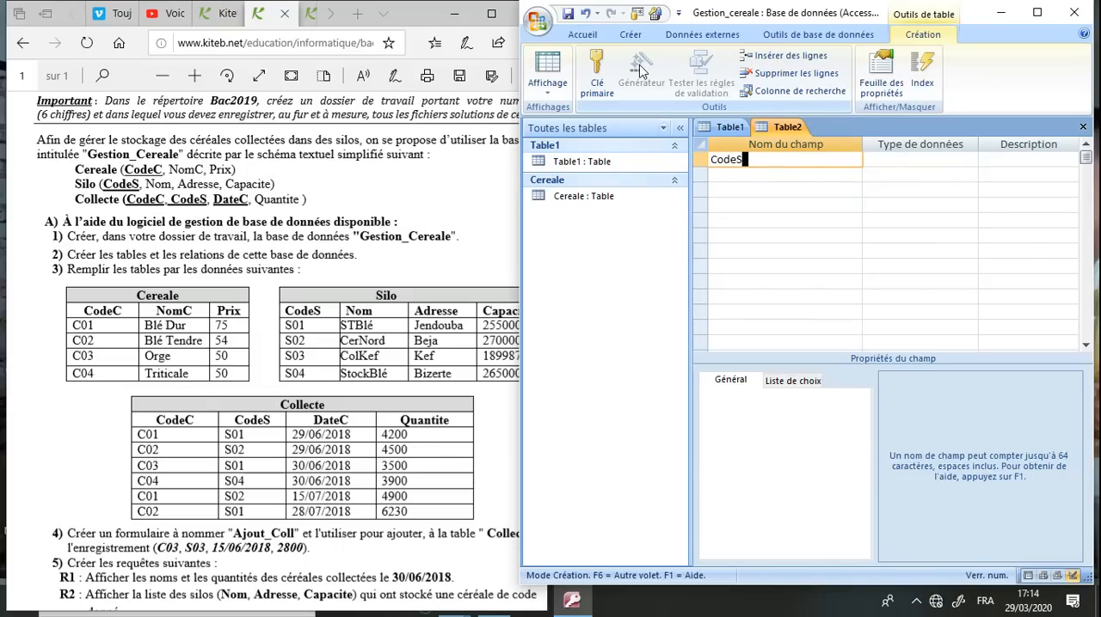
left_click(884, 160)
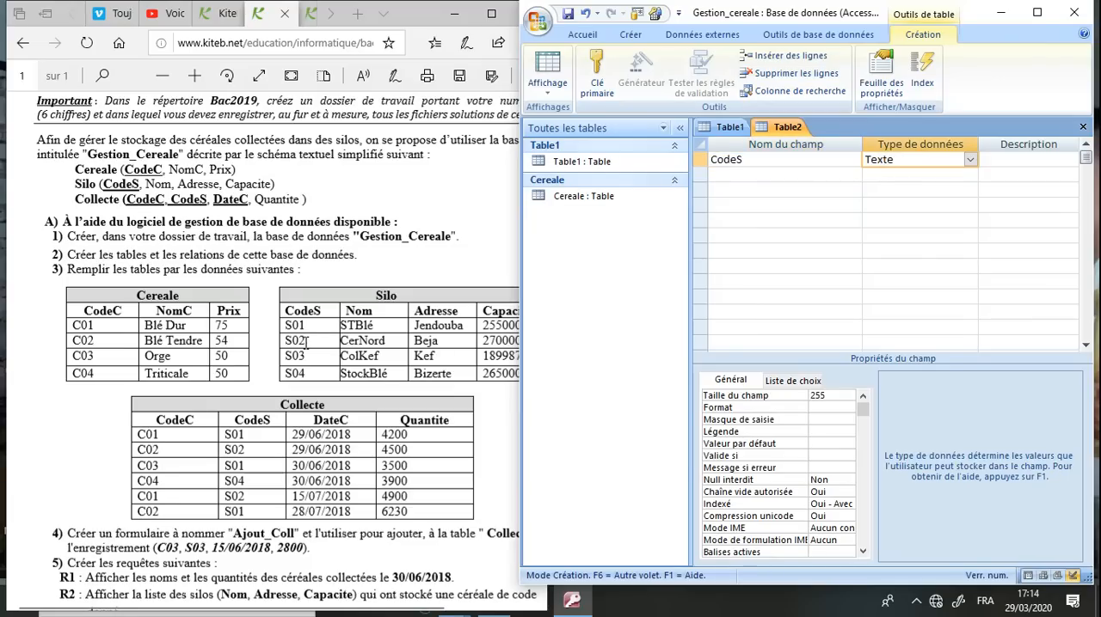
left_click(830, 397)
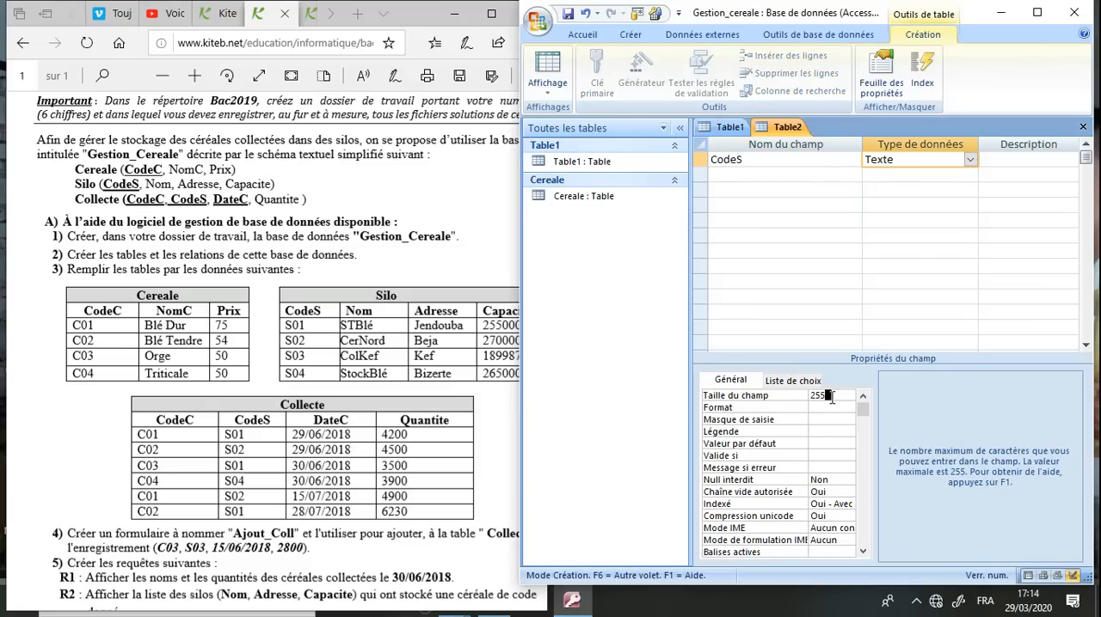
Add the fields Nom and Adresse below CodeS, both of type Texte
left_click(750, 164)
key("Down")
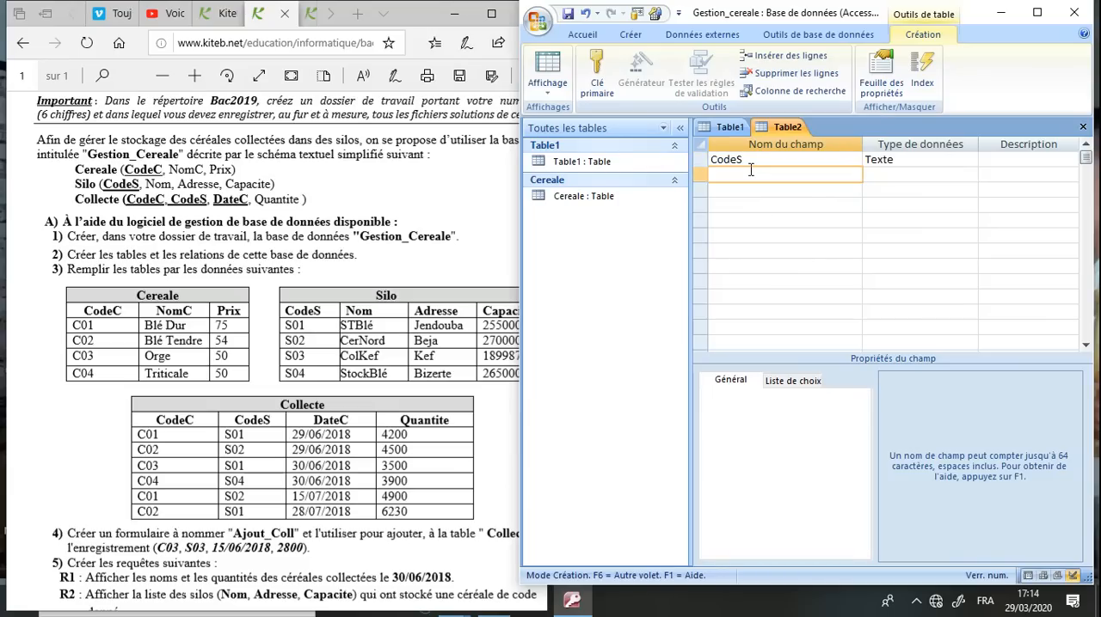
type("Nom")
left_click(889, 175)
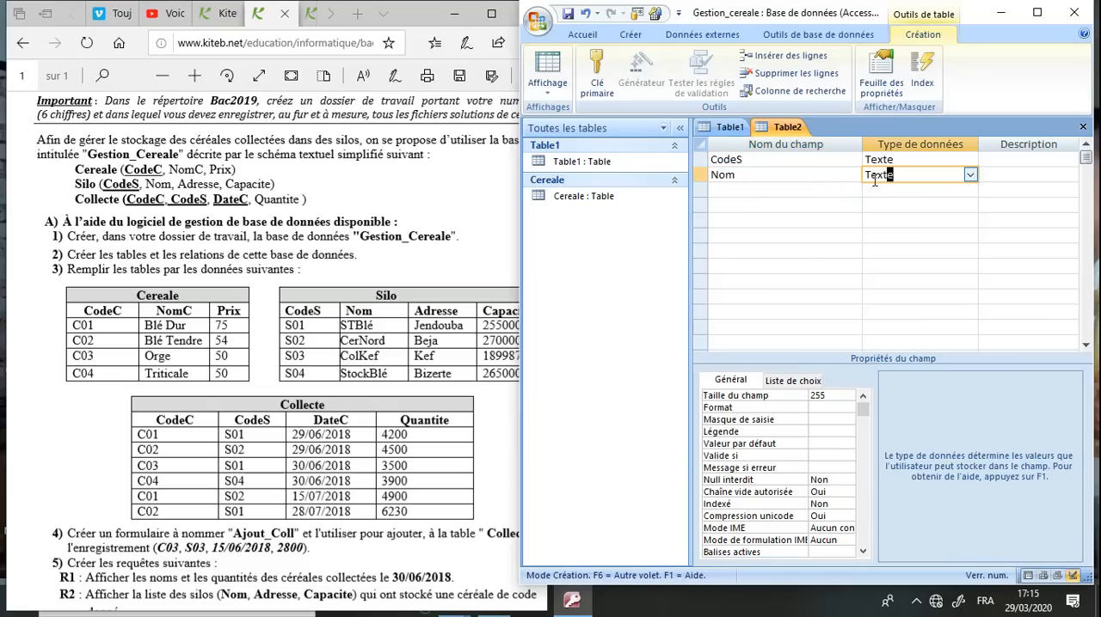
left_click(807, 191)
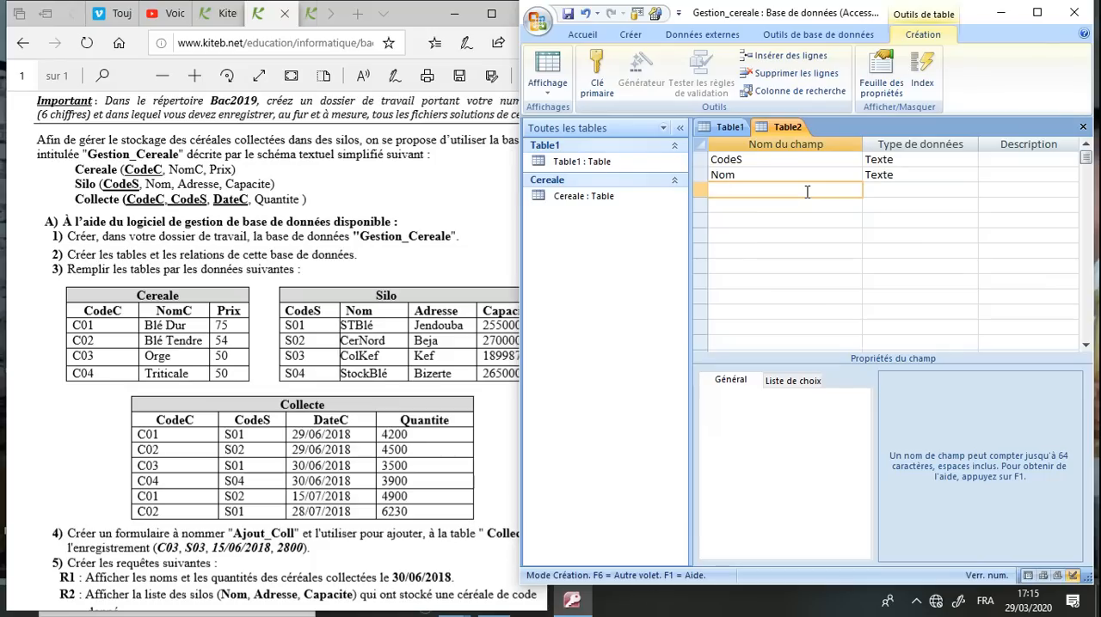
type("Adresse")
left_click(878, 189)
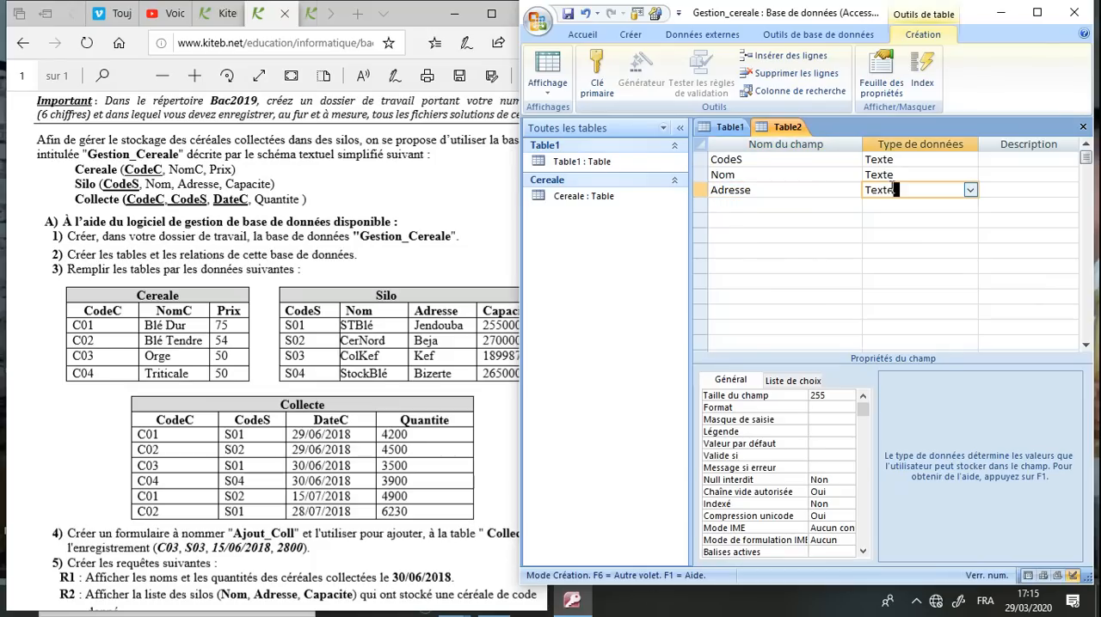
Add a Capacite field below Adresse and set its data type to Numérique
left_click(785, 205)
type("Capacit")
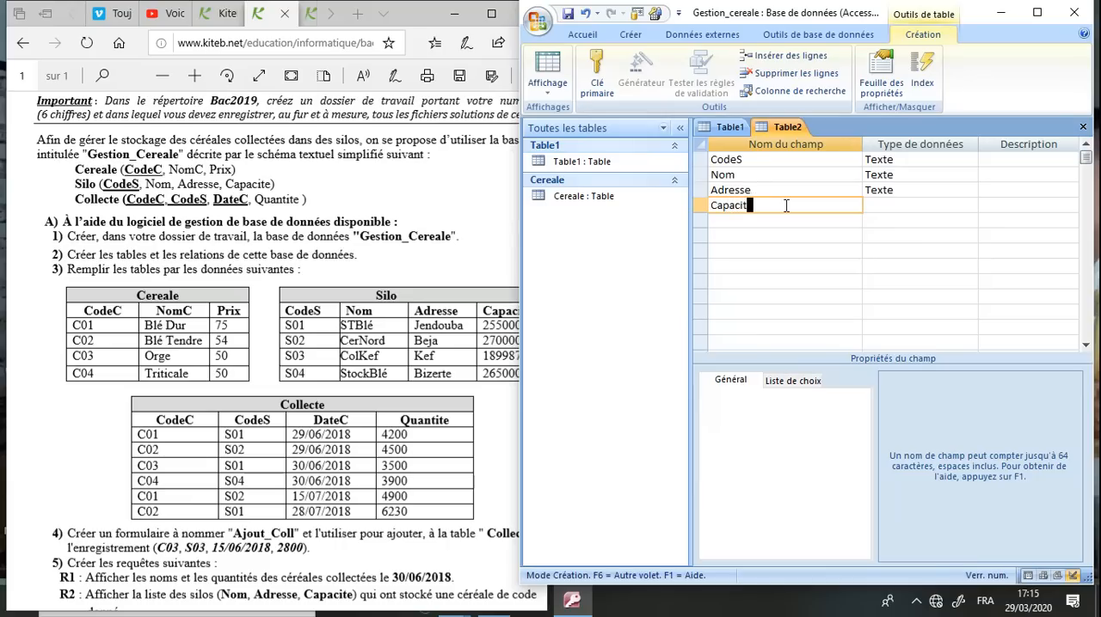
type("é")
key("BackSpace")
type("e")
key("Tab")
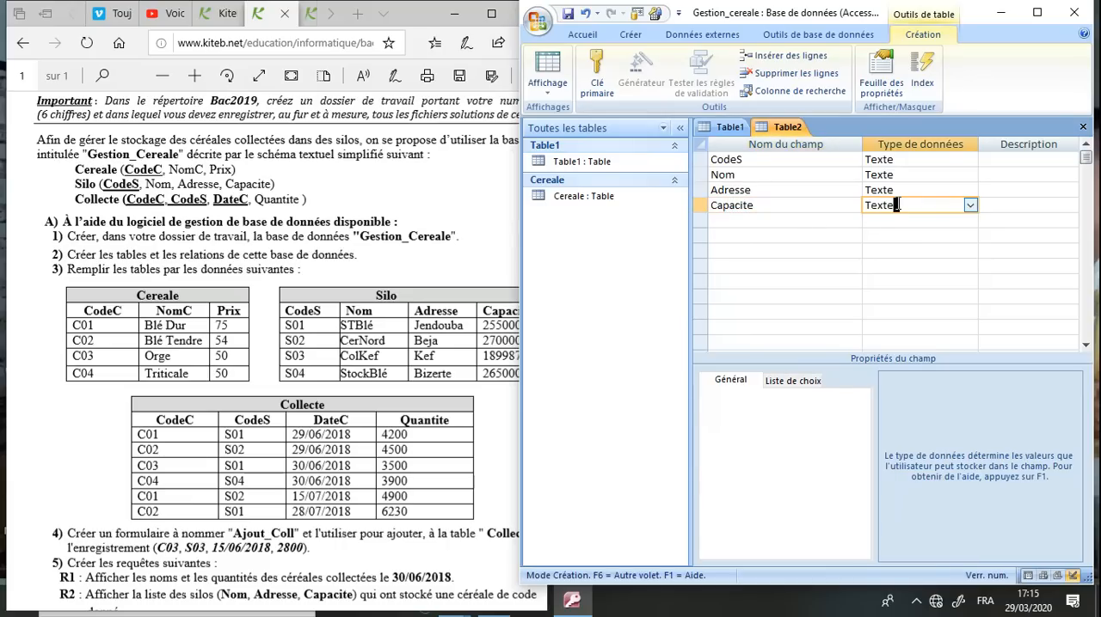
left_click(486, 336)
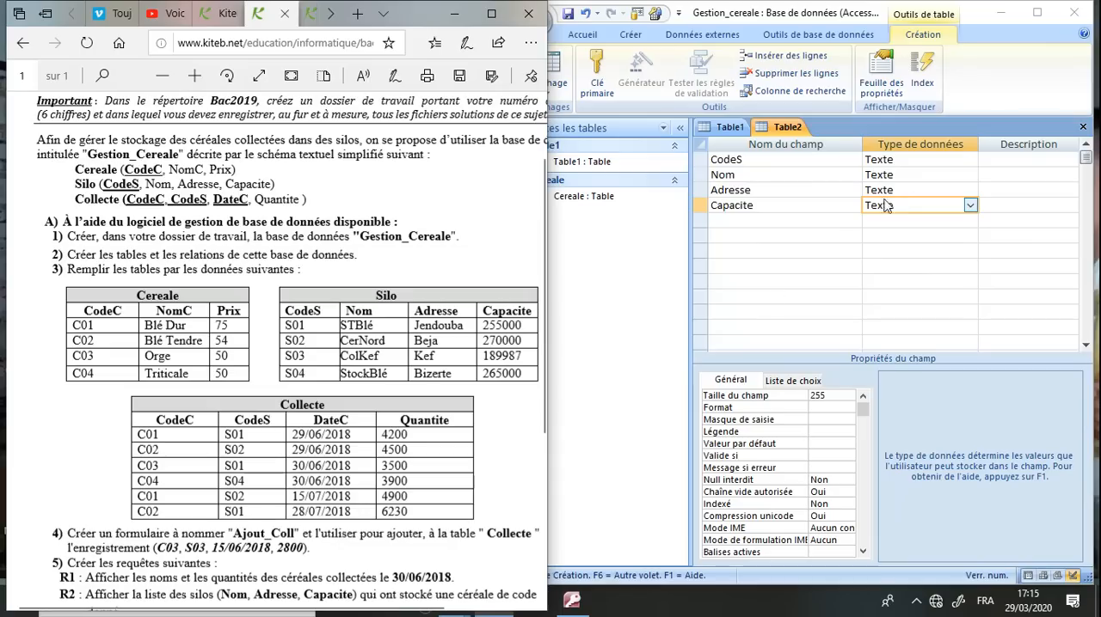
left_click(970, 207)
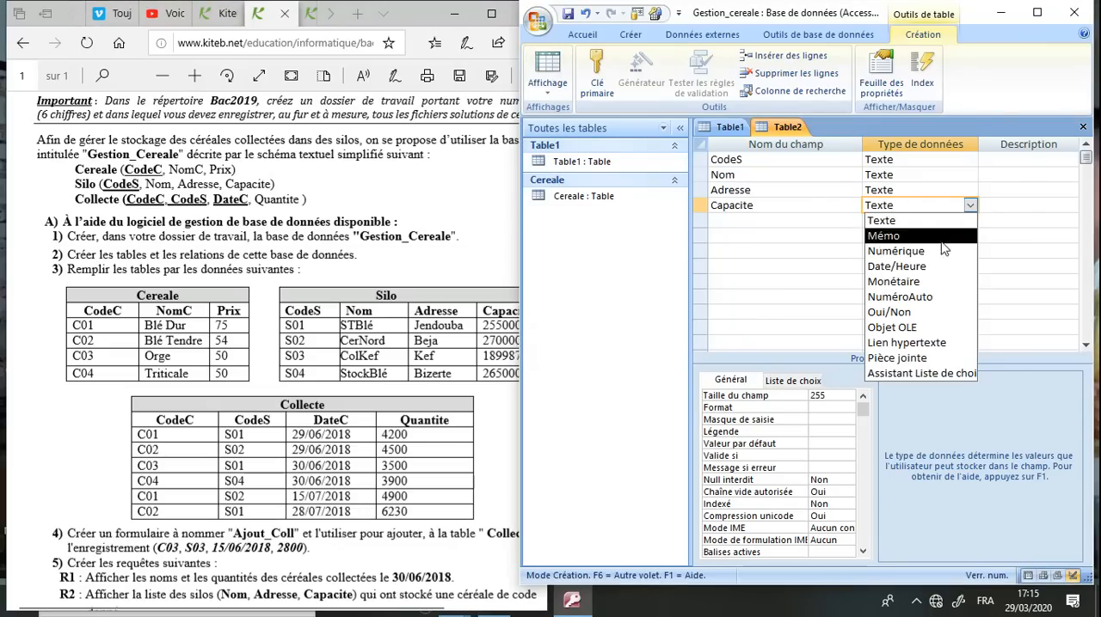
left_click(897, 250)
left_click(854, 394)
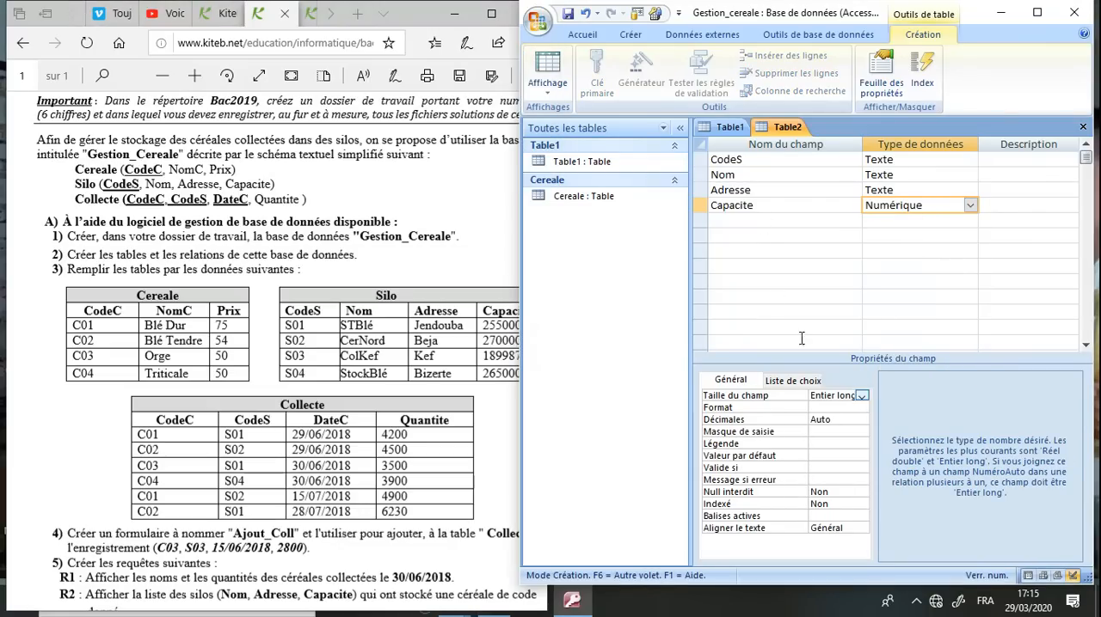
Set CodeS as the primary key and save the table as Silo
left_click(764, 161)
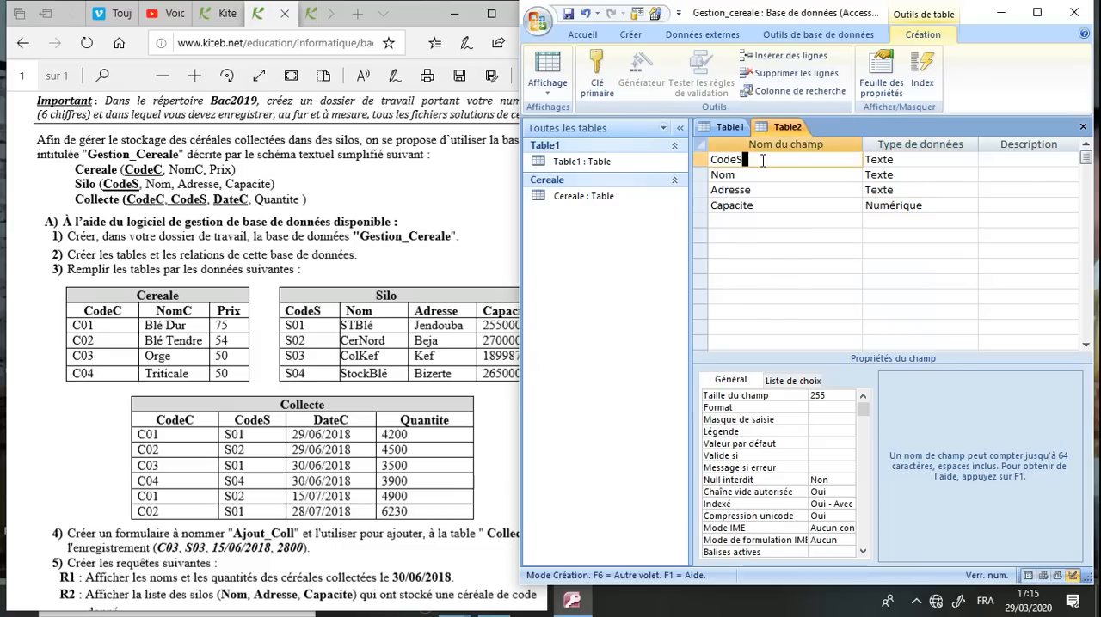
left_click(593, 82)
left_click(568, 15)
type("S")
key("Return")
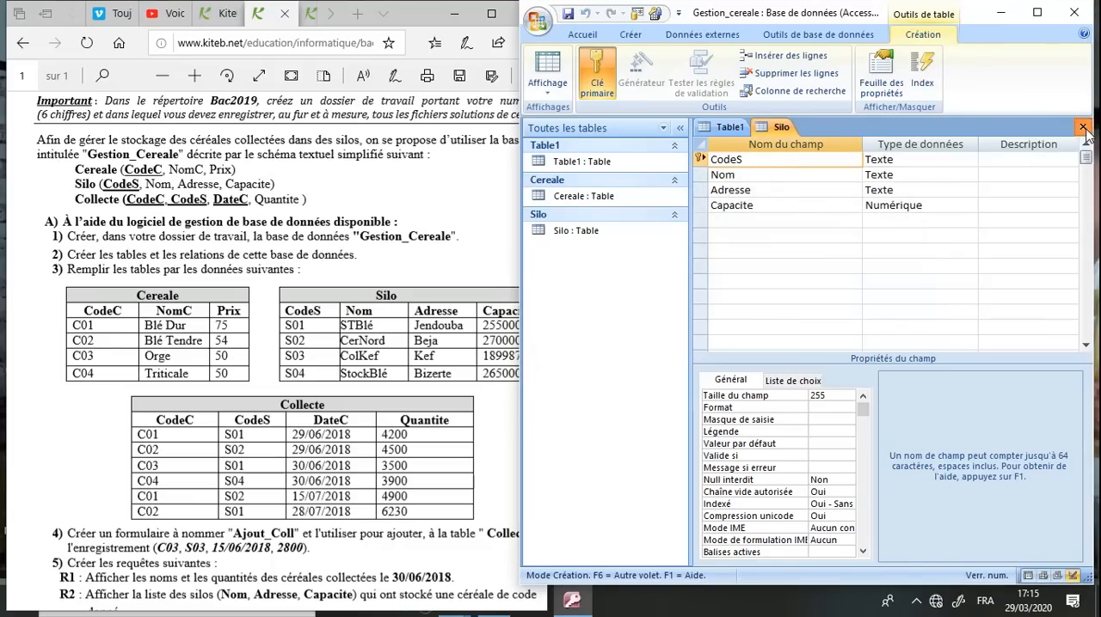
Close the Silo design and the empty Table1, and create a new table in design view
left_click(1082, 127)
left_click(1082, 127)
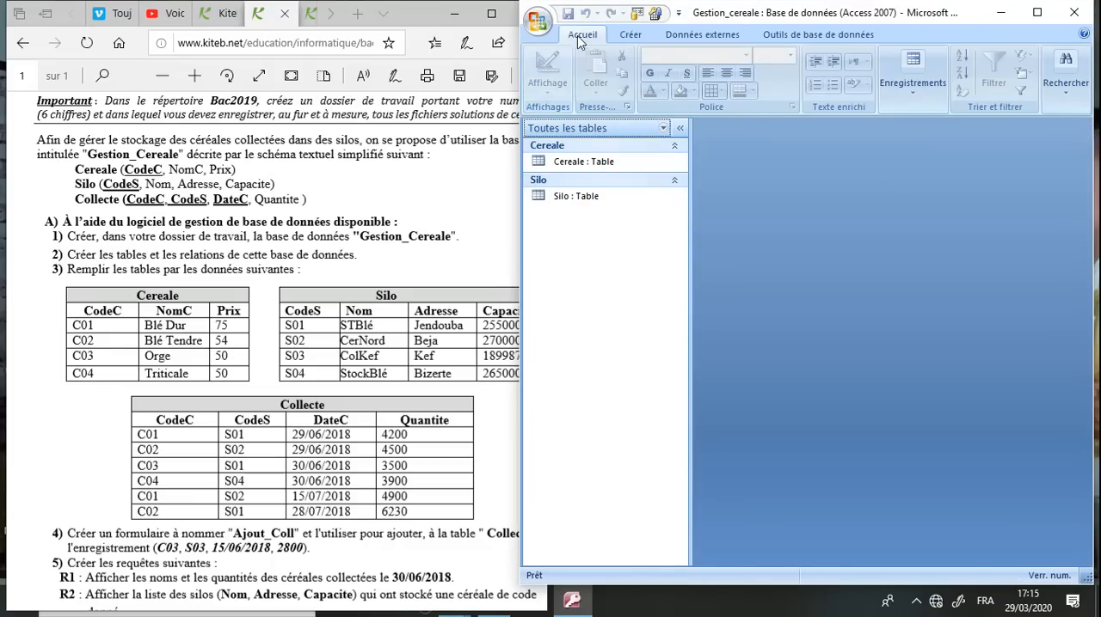
left_click(630, 36)
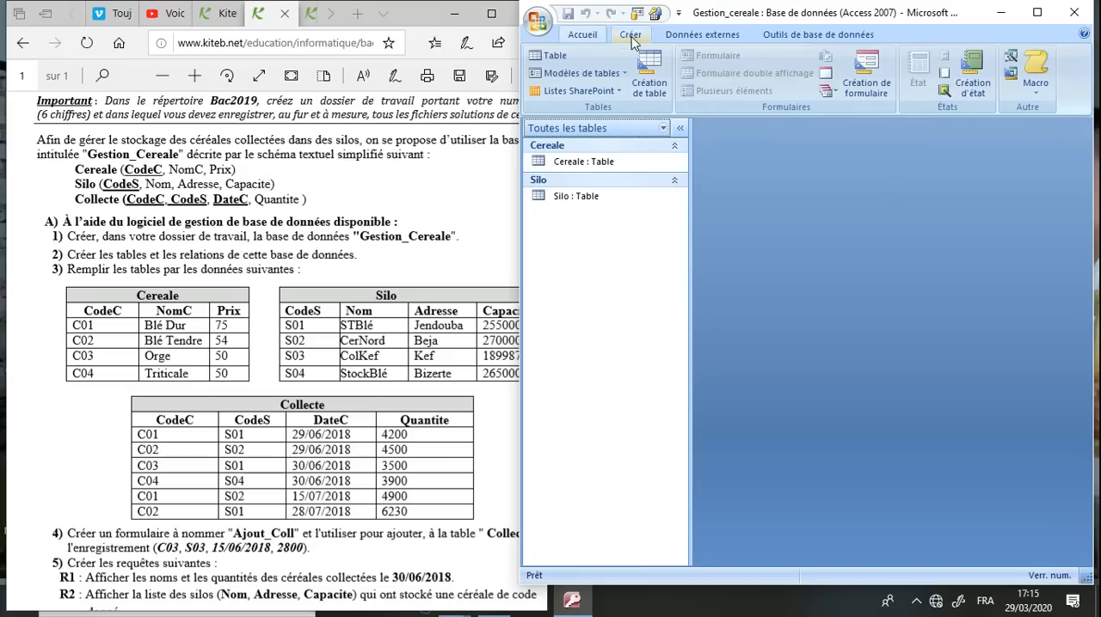
left_click(652, 83)
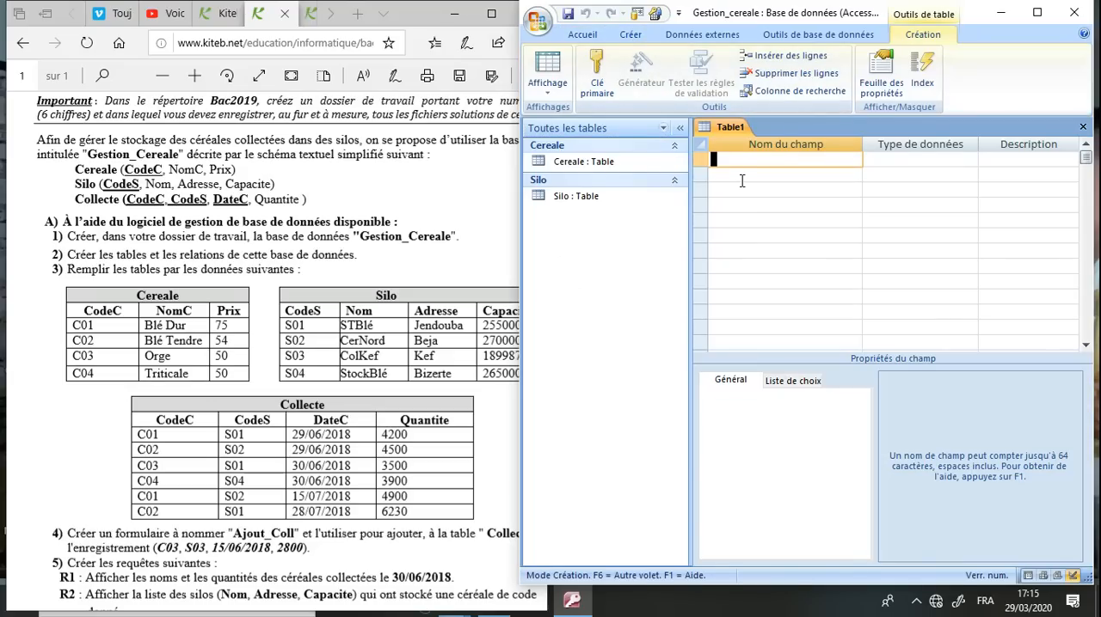
Add the fields CodeC and CodeS to the new table, both of type Texte
type("CodeC")
left_click(943, 162)
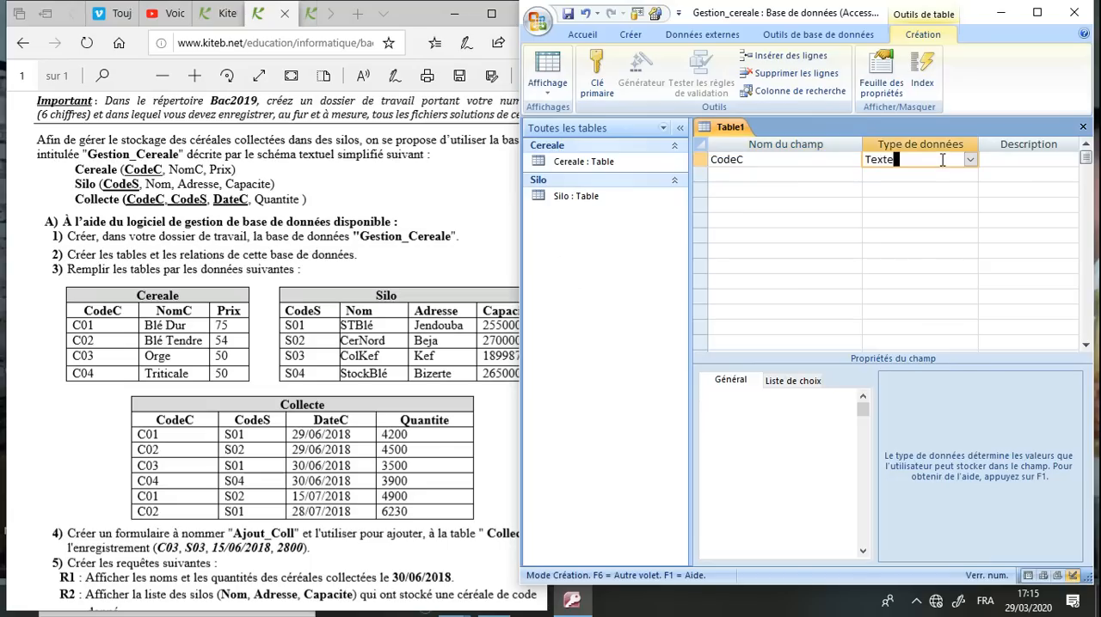
left_click(778, 176)
type("CodeS")
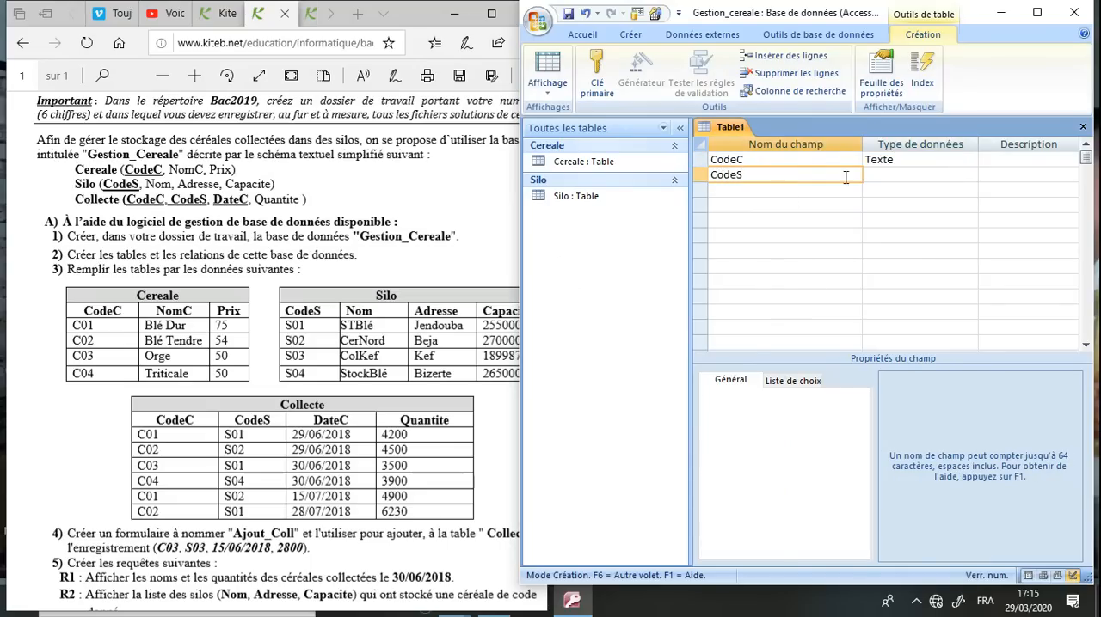
key("Tab")
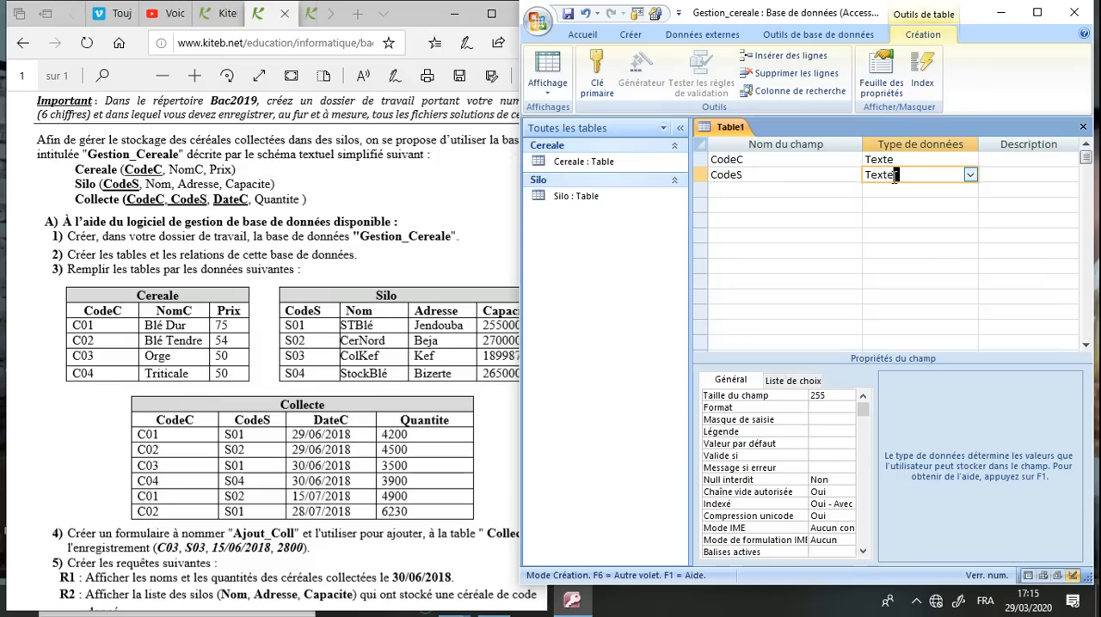
Add a DateC field below CodeS and set its data type to Date/Heure
left_click(782, 191)
type("Date")
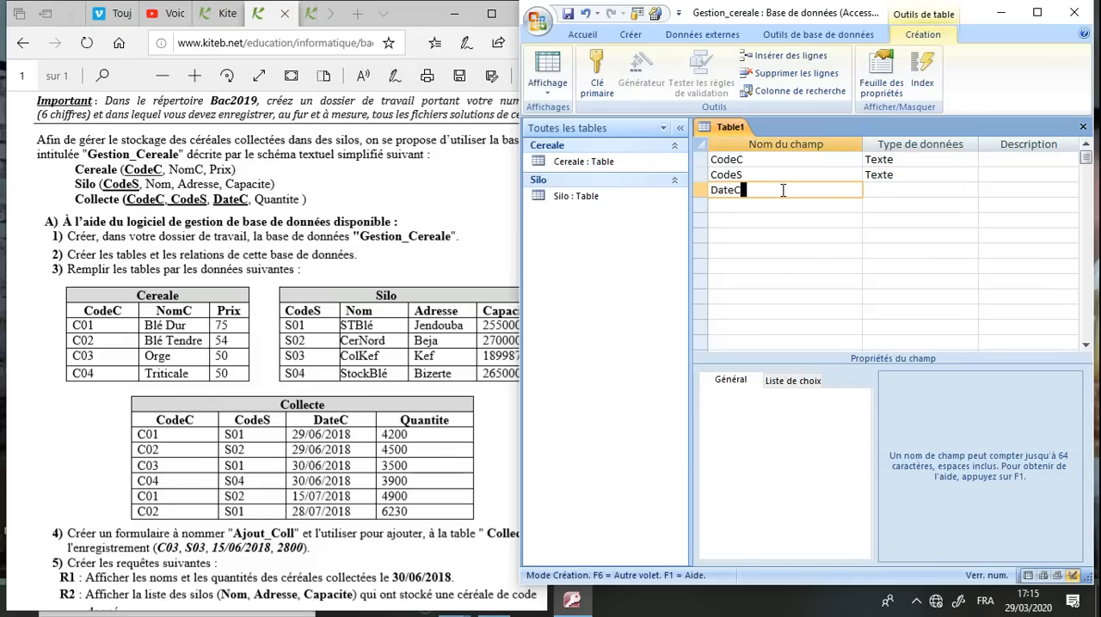
type("C")
left_click(888, 193)
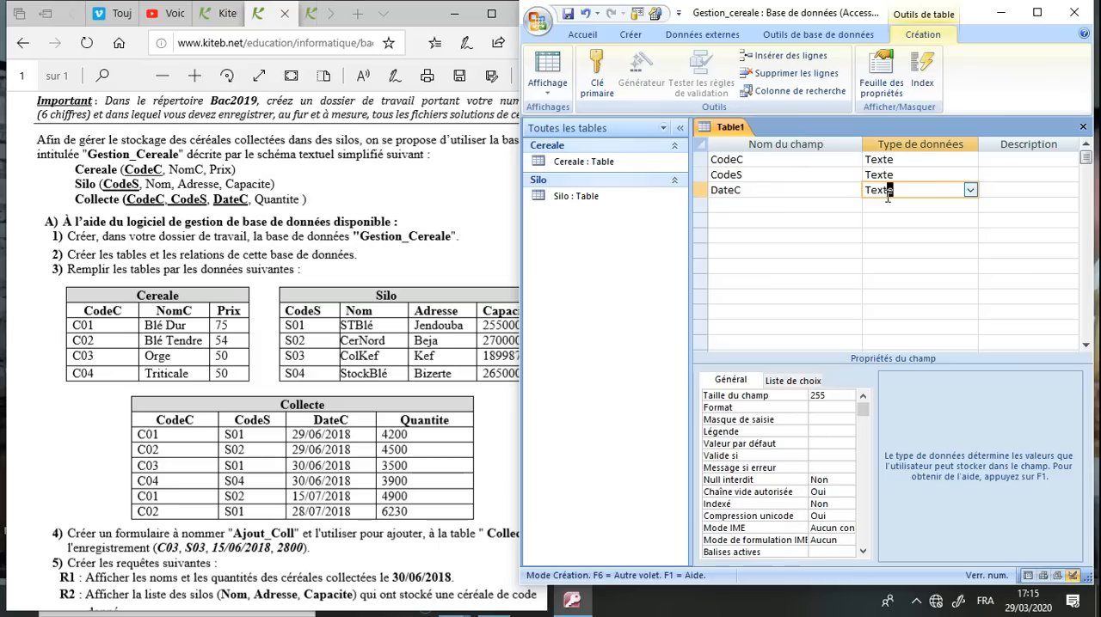
left_click(969, 190)
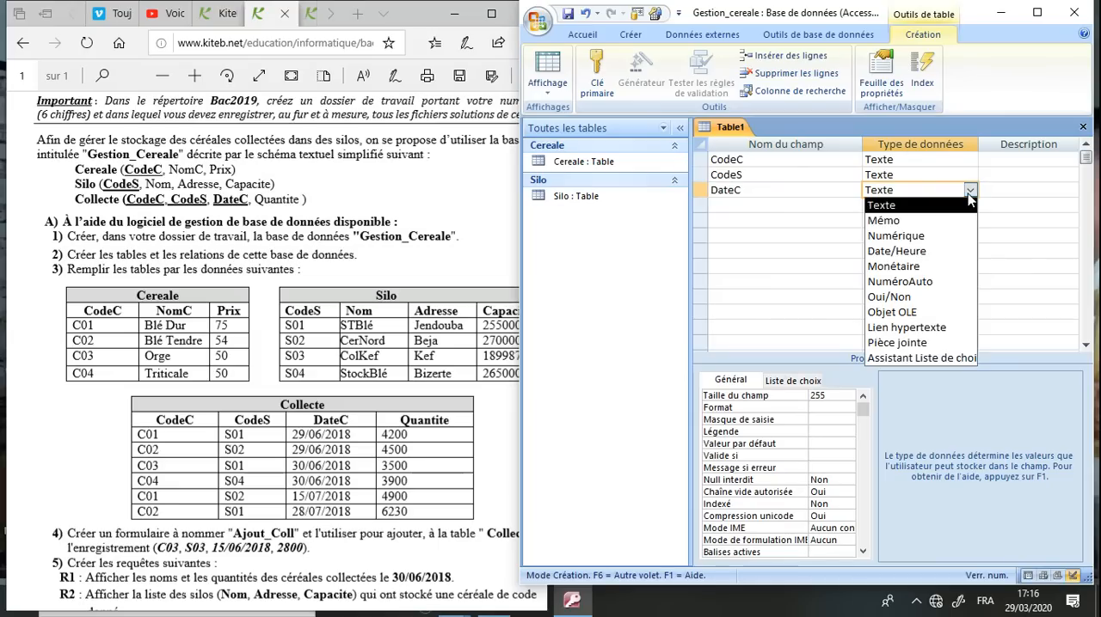
left_click(931, 250)
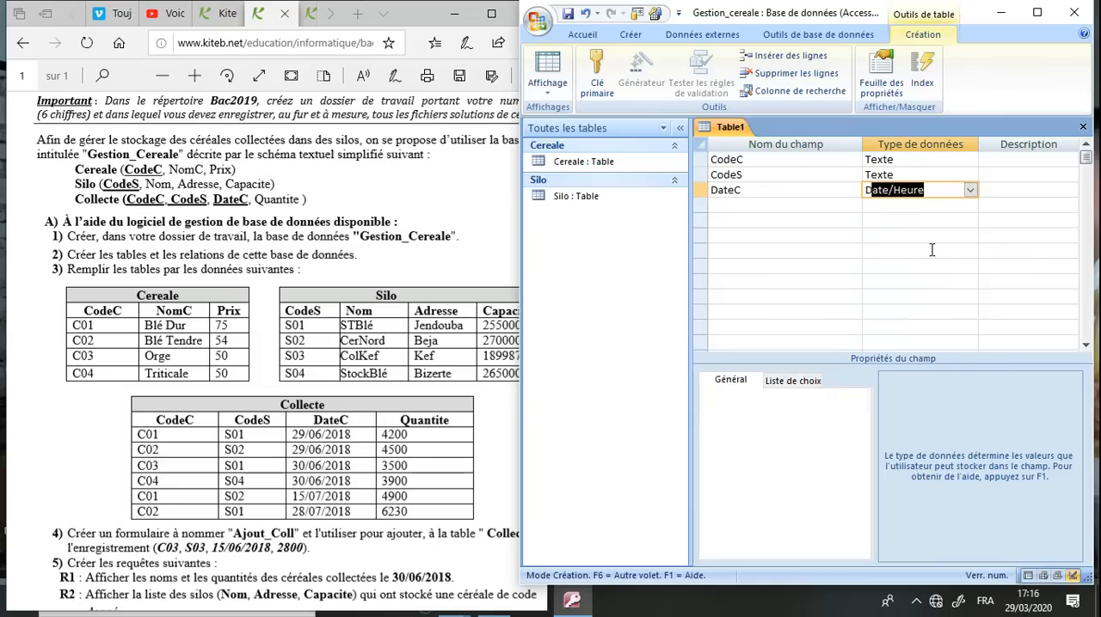
Set the DateC field's format to Date, abrégé
left_click(1037, 12)
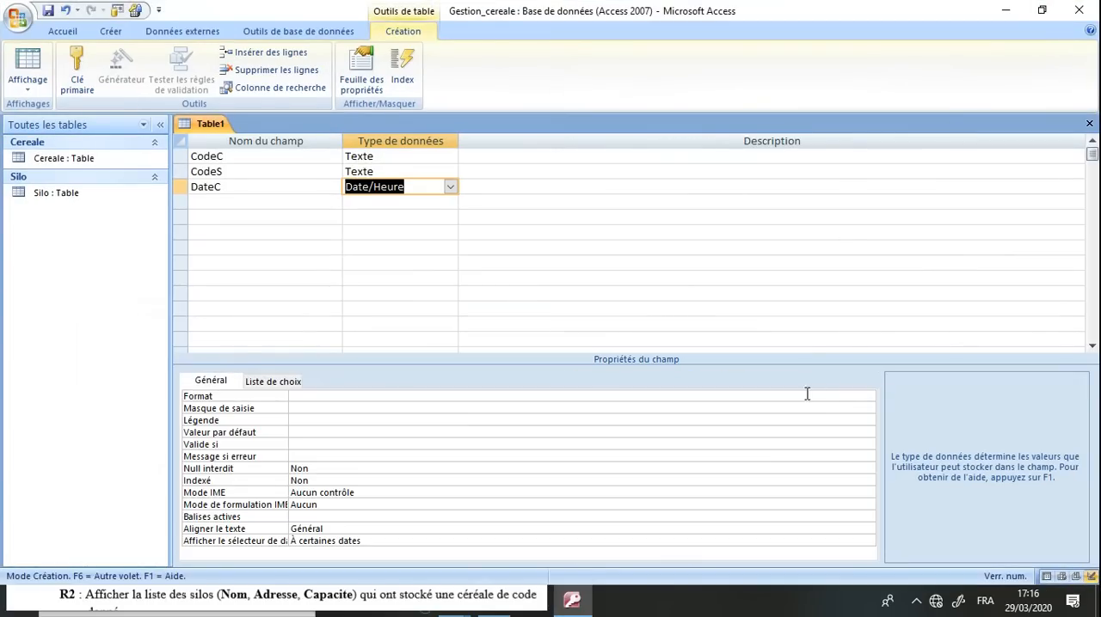
left_click(830, 394)
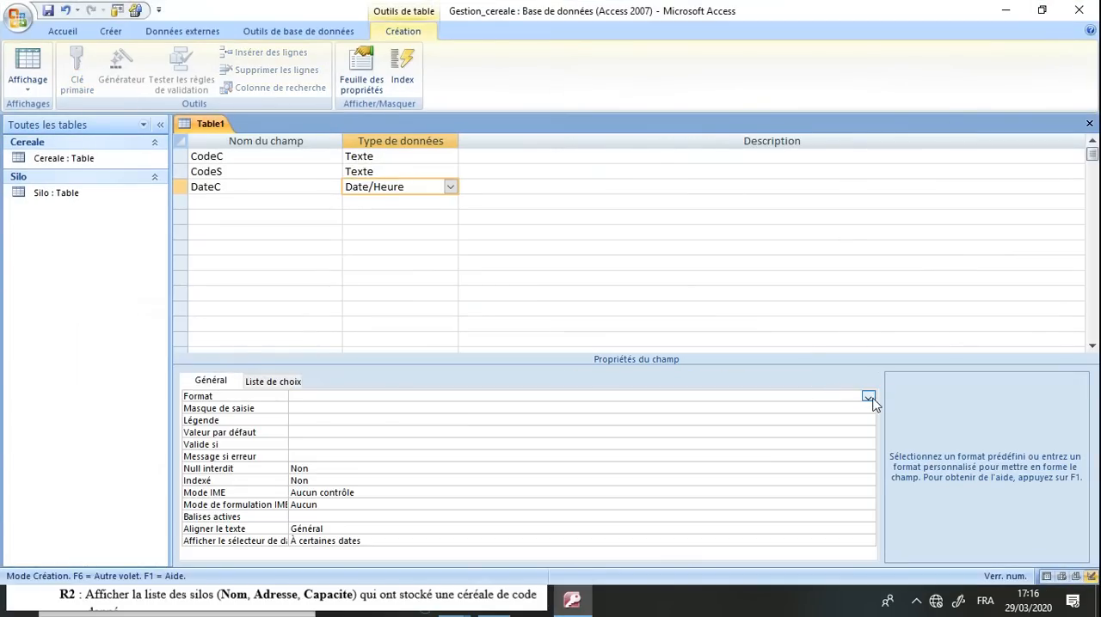
left_click(869, 396)
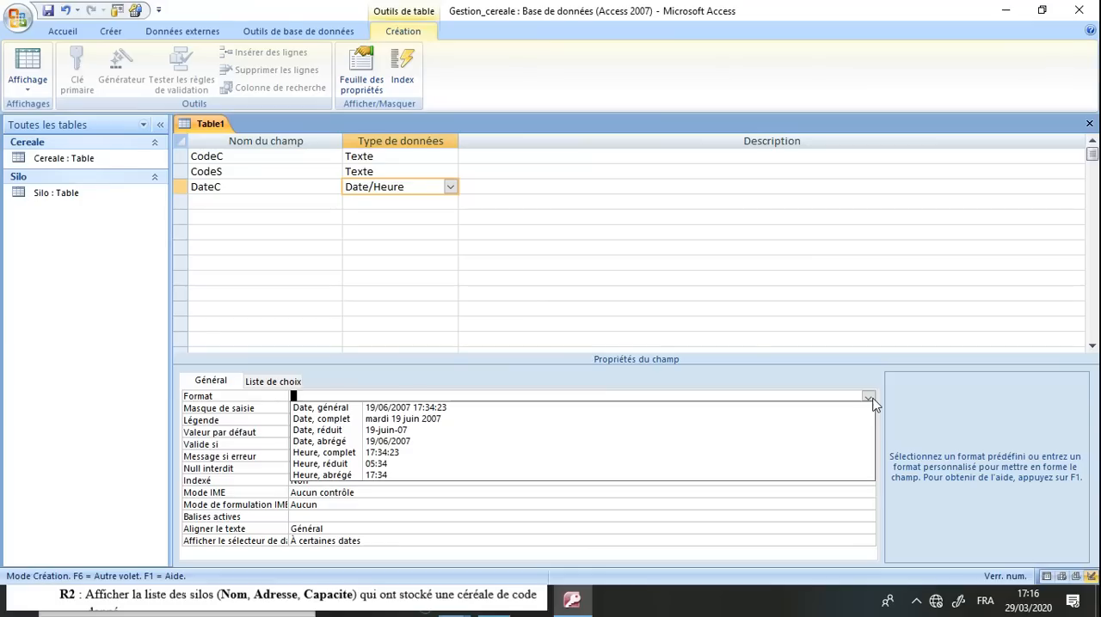
left_click(589, 441)
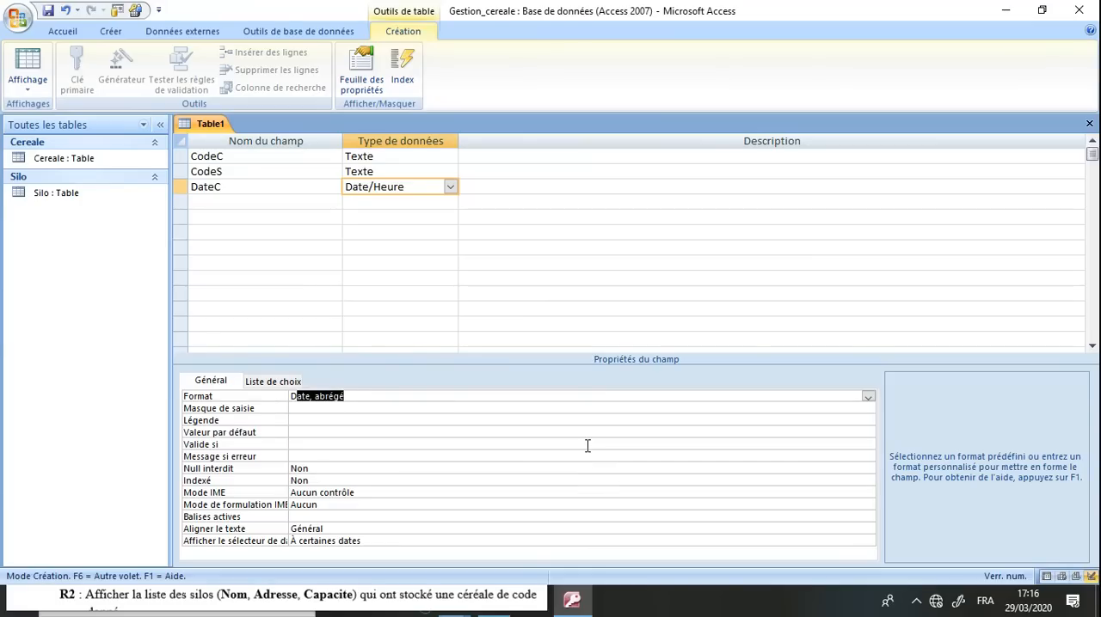
double_click(744, 10)
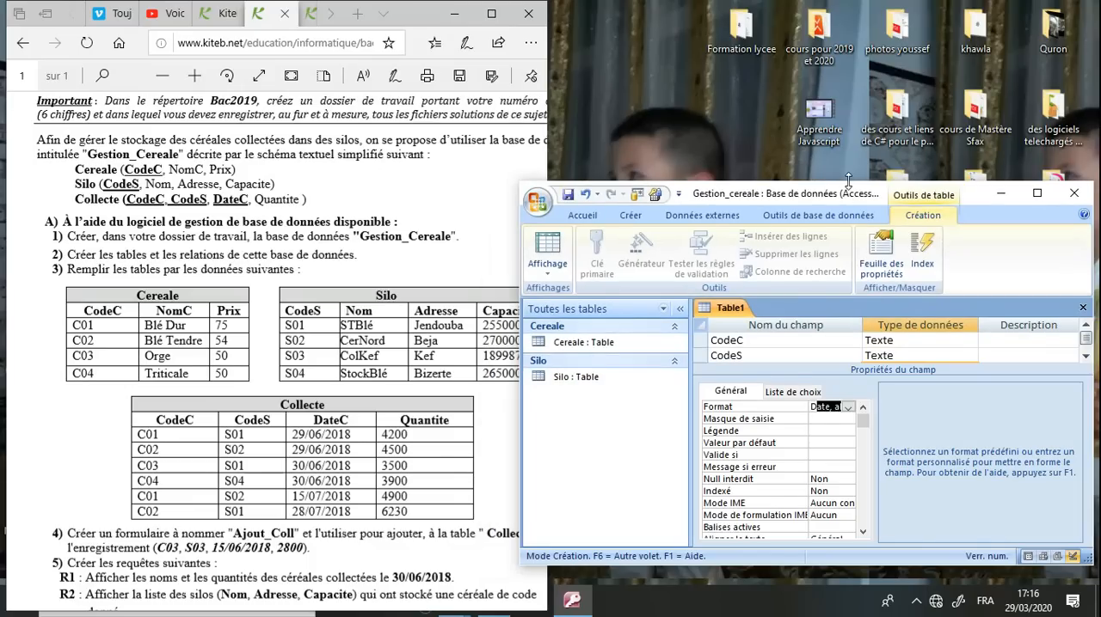
left_click_drag(832, 110, 826, 9)
Add a Quntite field below DateC and set its data type to Numérique
left_click(806, 208)
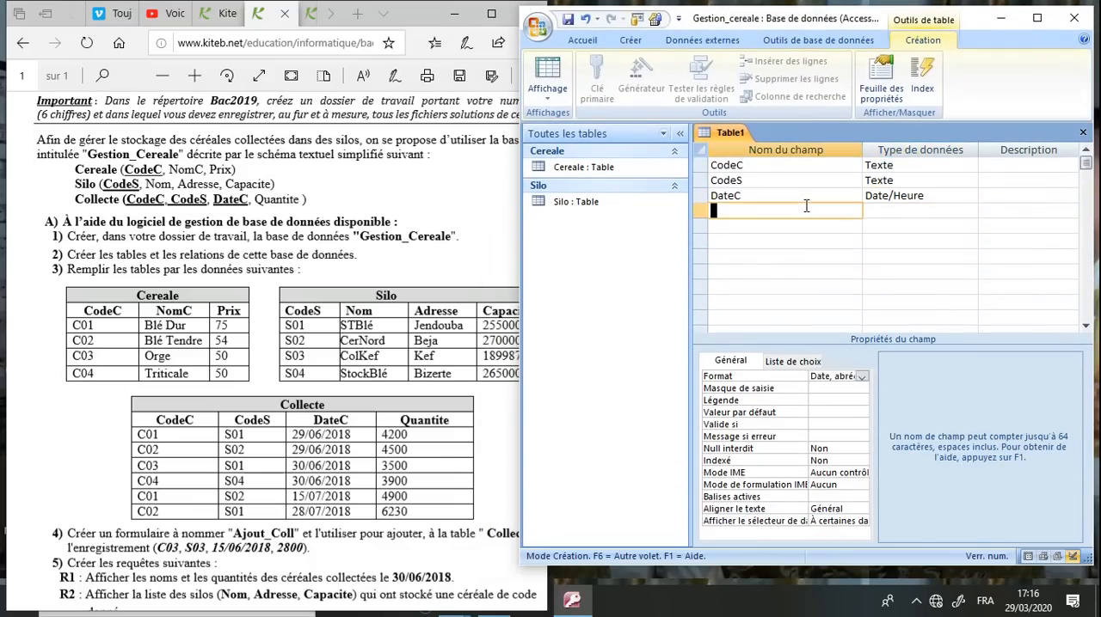
type("Qu")
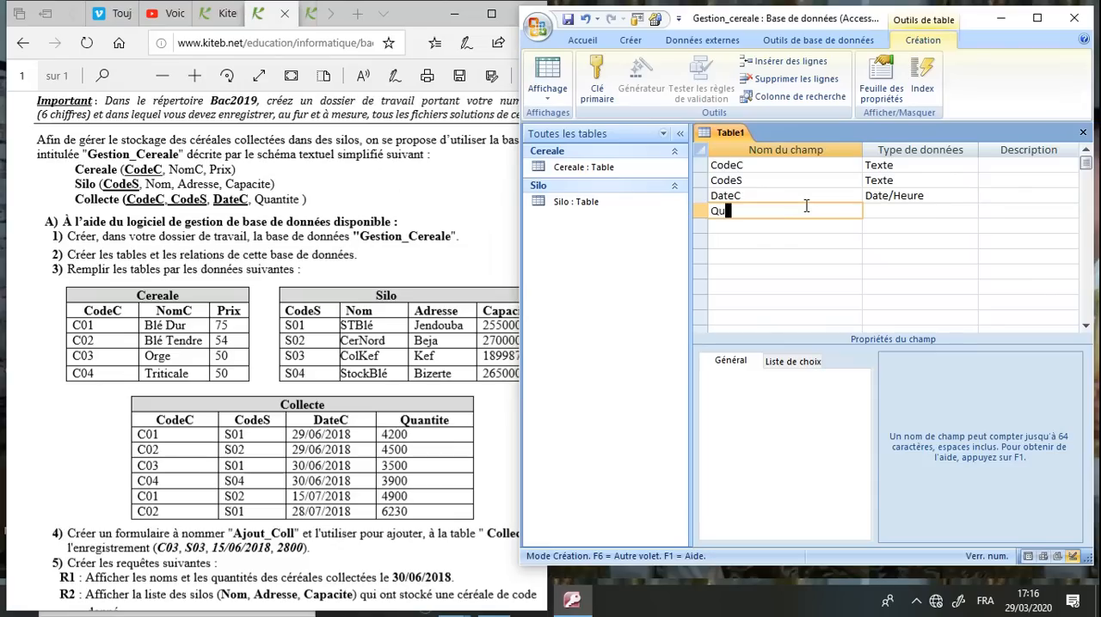
type("ntité")
type("e")
left_click(885, 216)
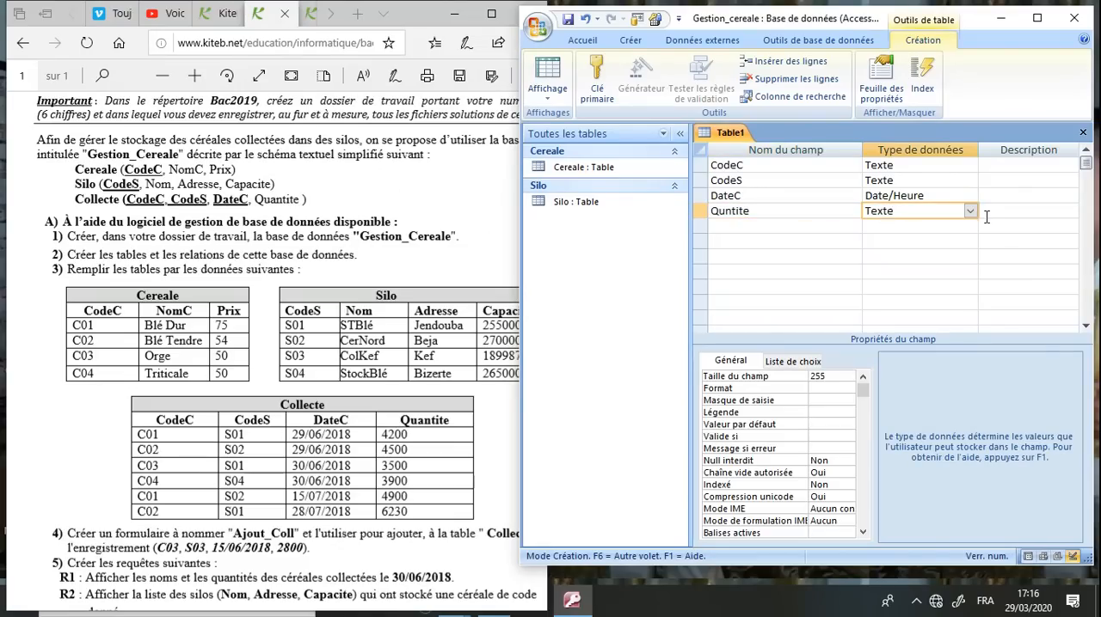
left_click(969, 213)
left_click(895, 256)
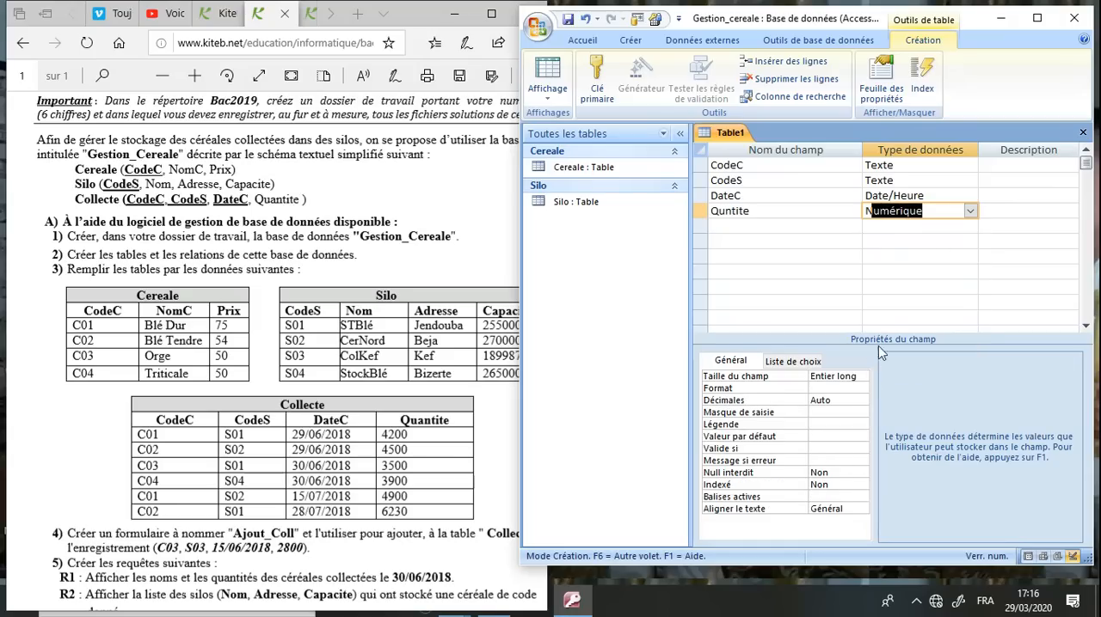
Make CodeC, CodeS and DateC the composite primary key, and save the table as Collecte and close it
left_click(703, 164)
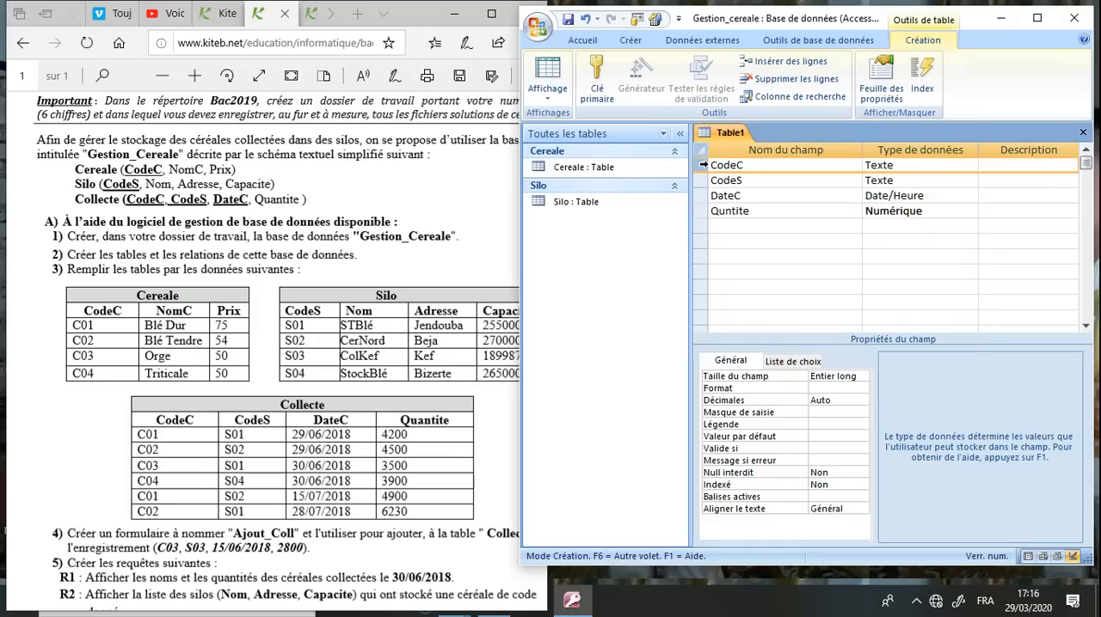
left_click_drag(704, 172, 703, 196)
left_click(597, 78)
left_click(568, 20)
type("Collecte")
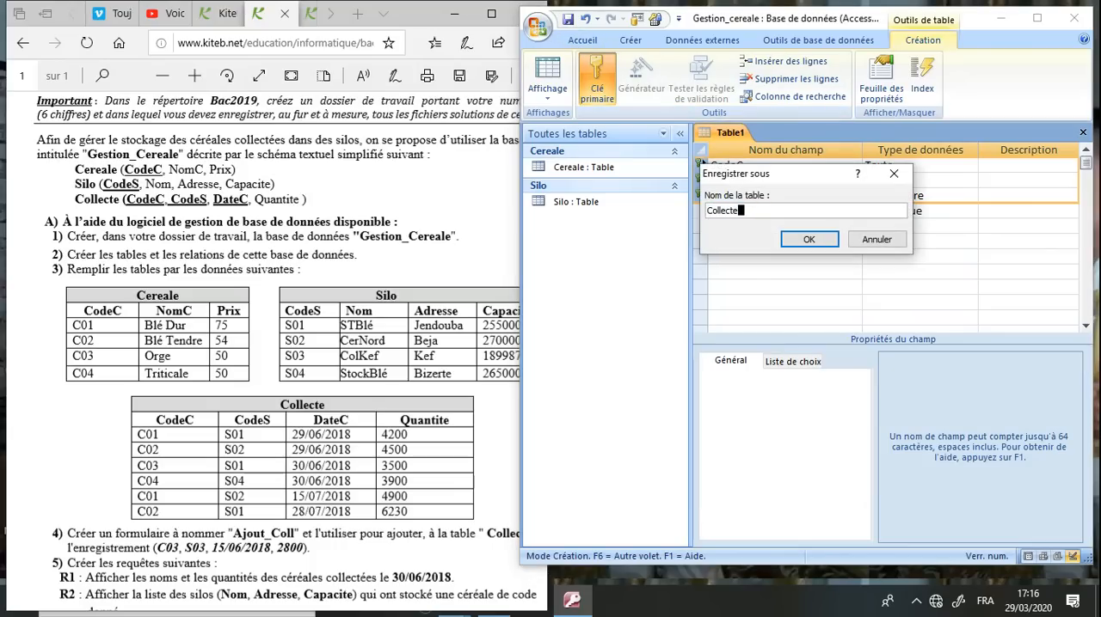
key("Return")
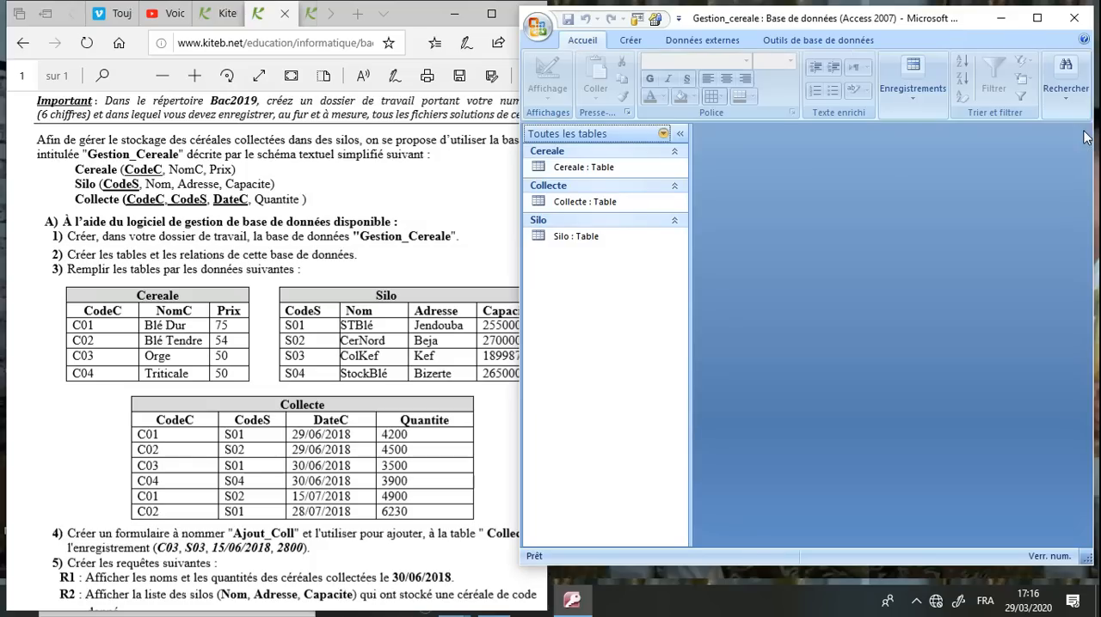
left_click(1083, 135)
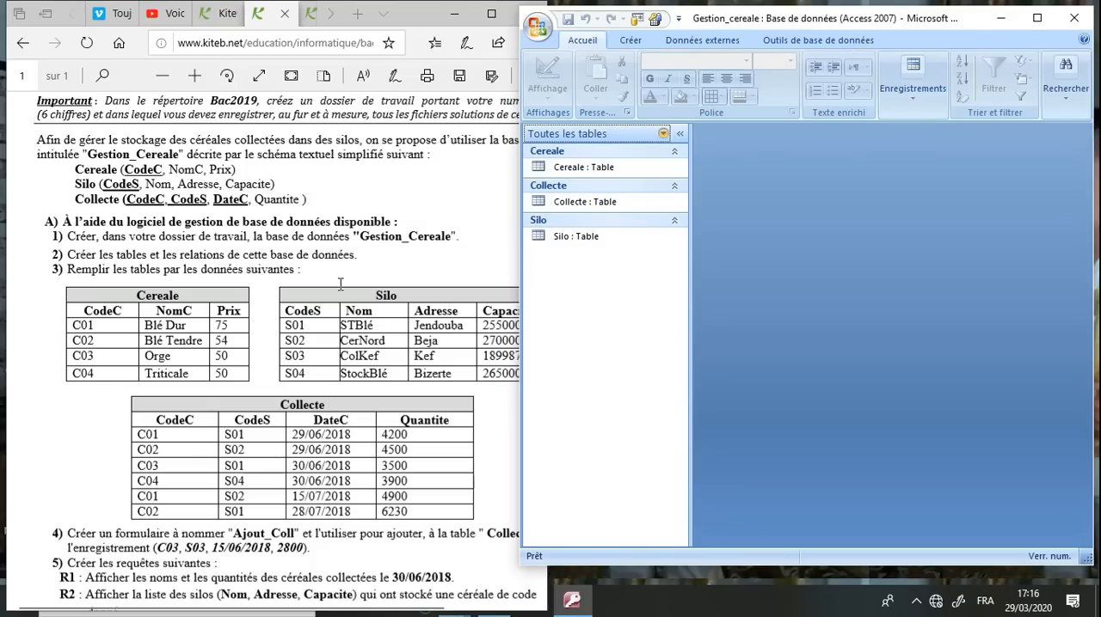
Open the database relations, add the Cereale, Collecte and Silo tables, and place Collecte lower than the other two
left_click_drag(110, 255, 355, 256)
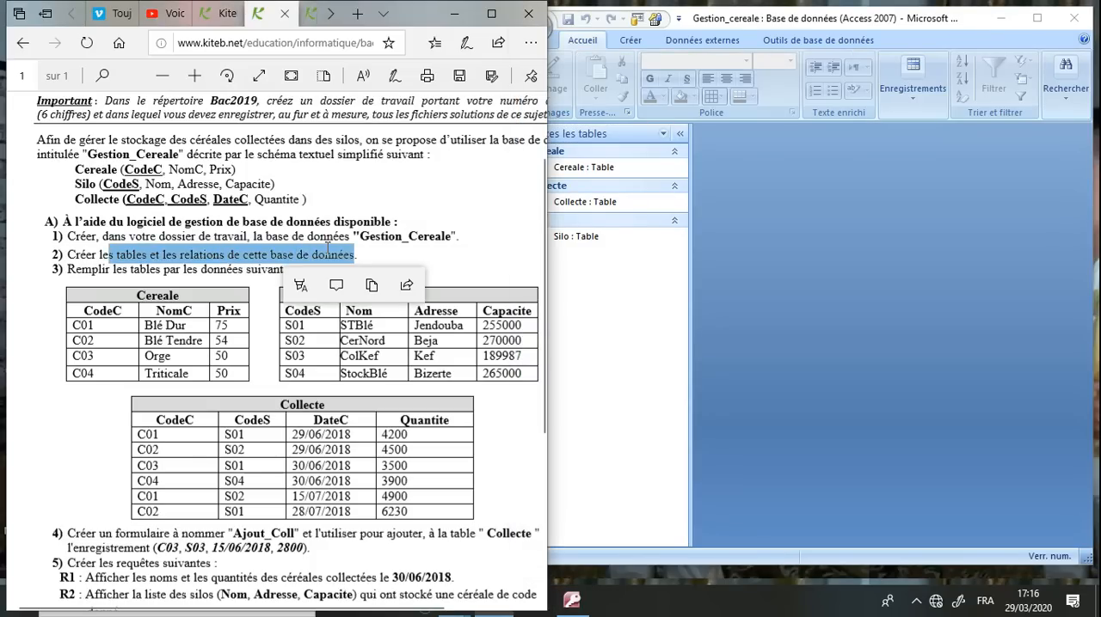
left_click(289, 385)
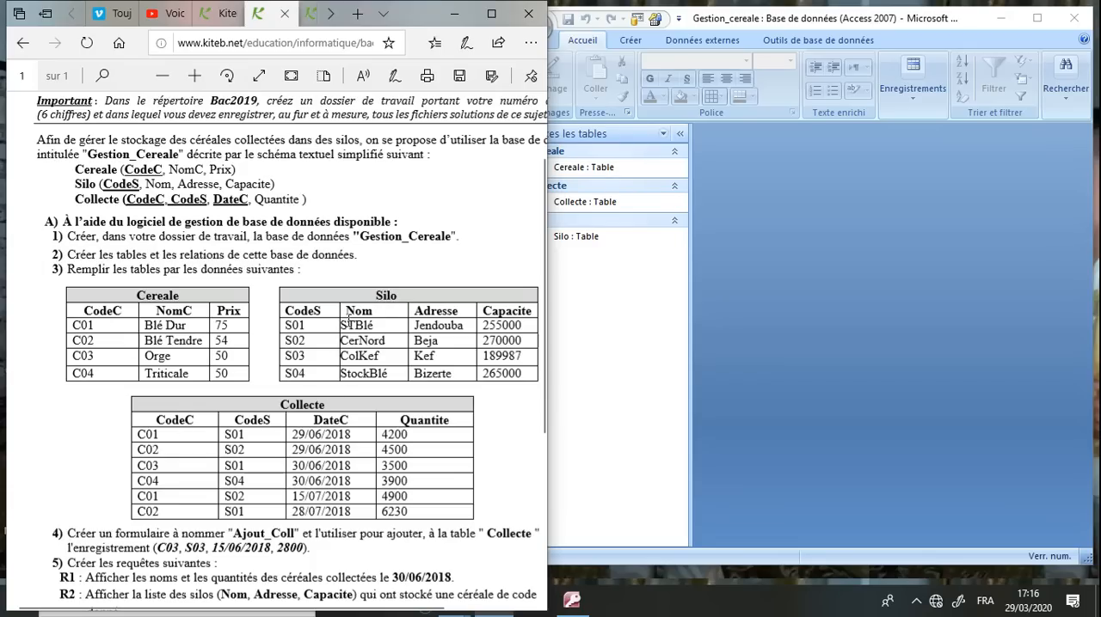
double_click(303, 311)
double_click(252, 420)
left_click(786, 292)
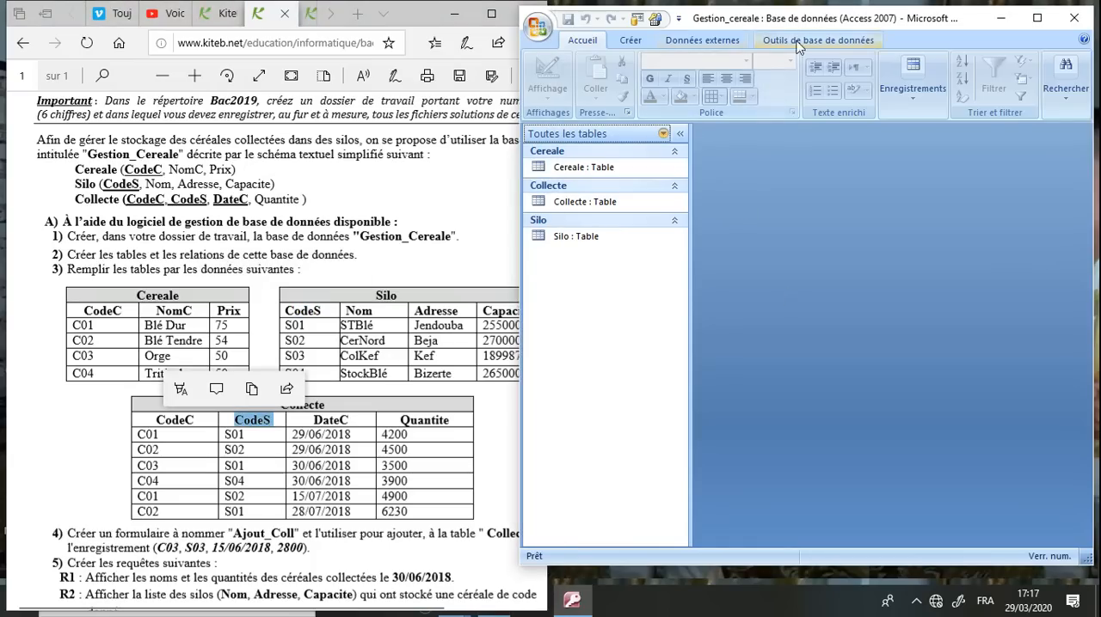
left_click(1037, 17)
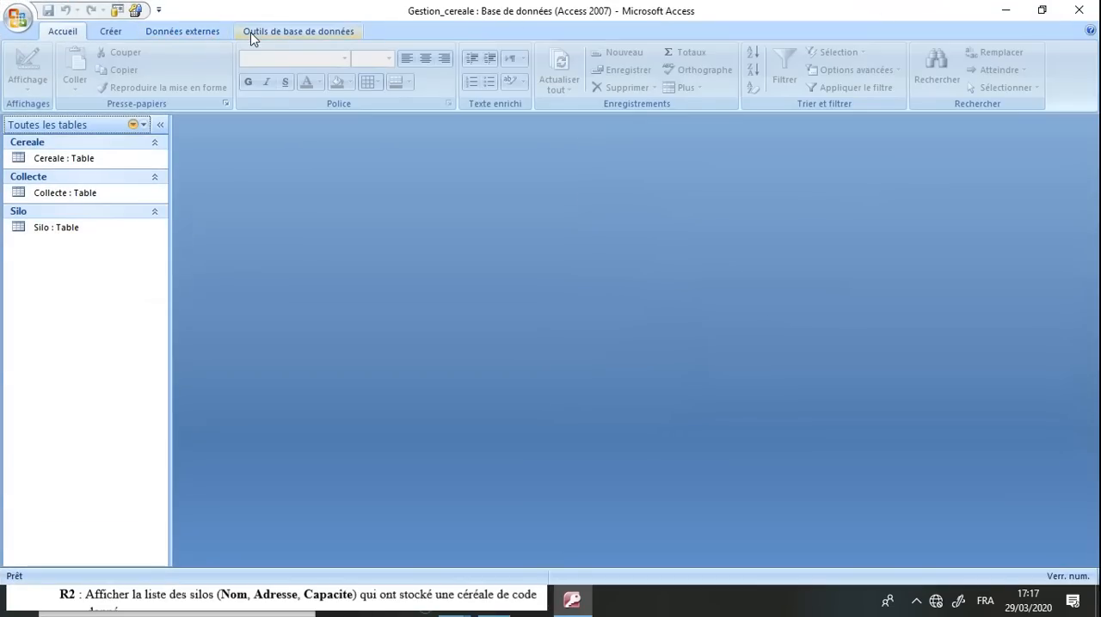
left_click(251, 36)
left_click(257, 67)
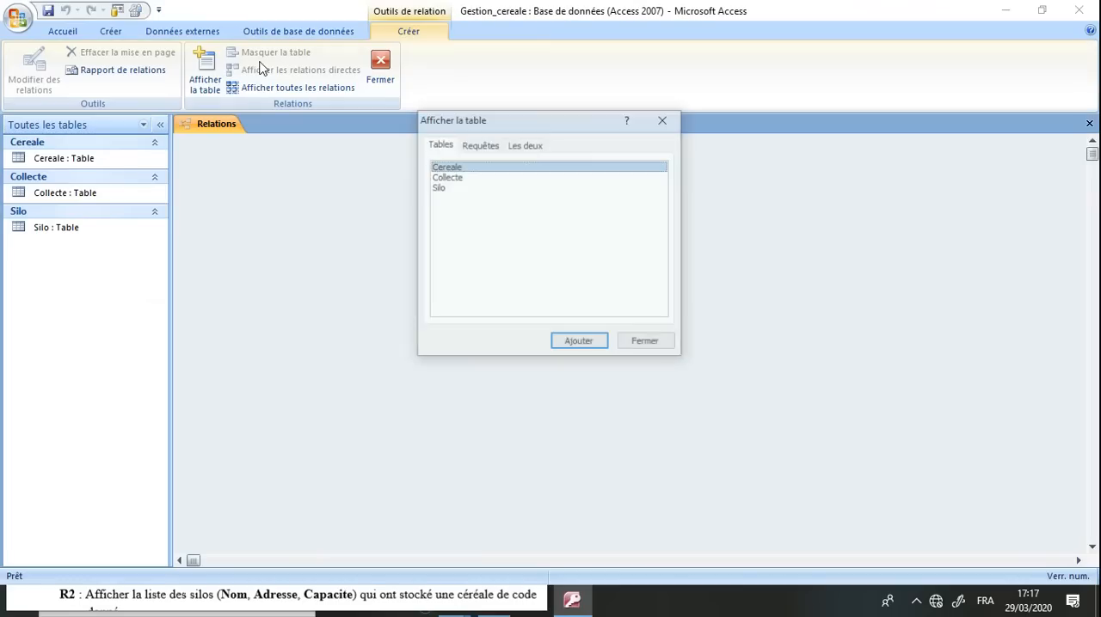
left_click(458, 237)
left_click(437, 170, "shift")
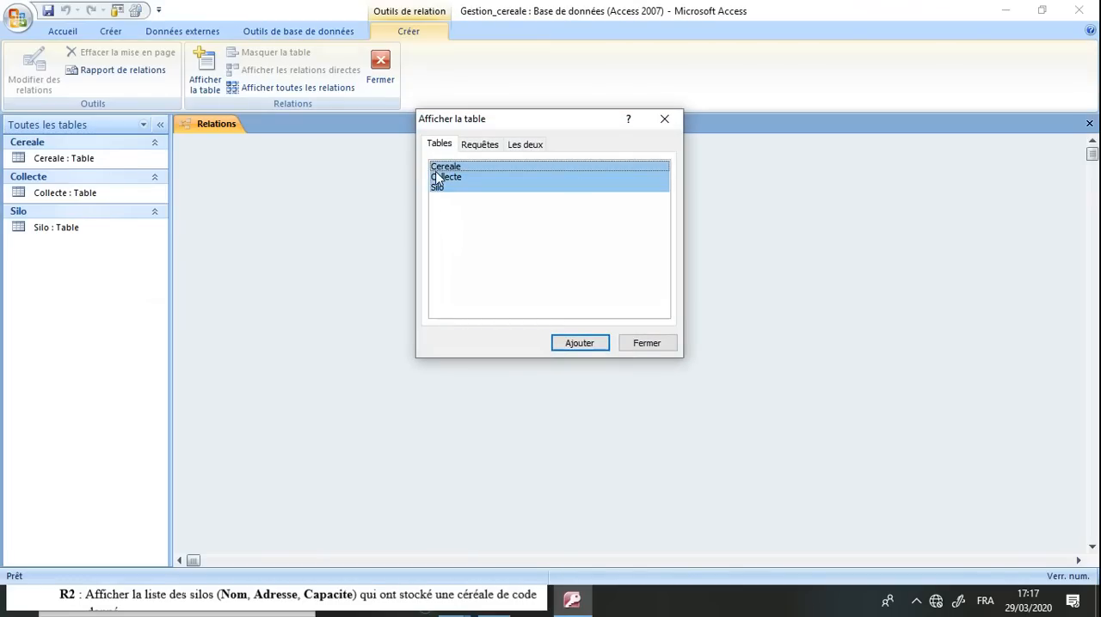
left_click(578, 343)
left_click(646, 348)
left_click_drag(444, 156, 455, 231)
Relate CodeC of Cereale to CodeC of Collecte with referential integrity enforced
left_click_drag(254, 174, 428, 249)
left_click(434, 248)
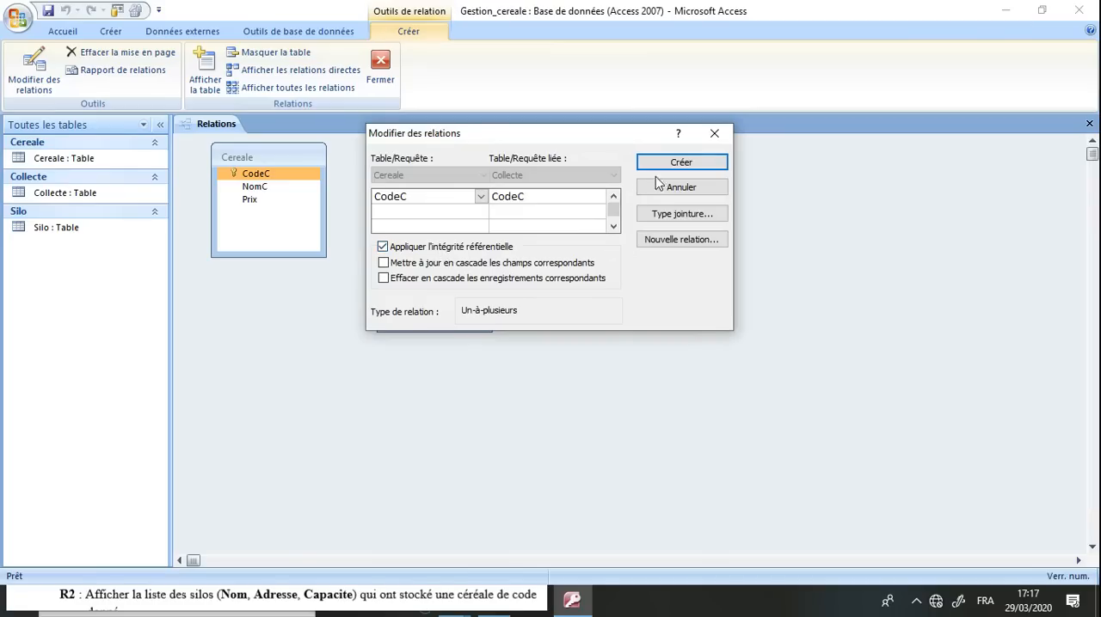
left_click(685, 168)
Relate CodeS of Silo to CodeS of Collecte with referential integrity enforced, and save and close the relations
left_click_drag(578, 177, 421, 262)
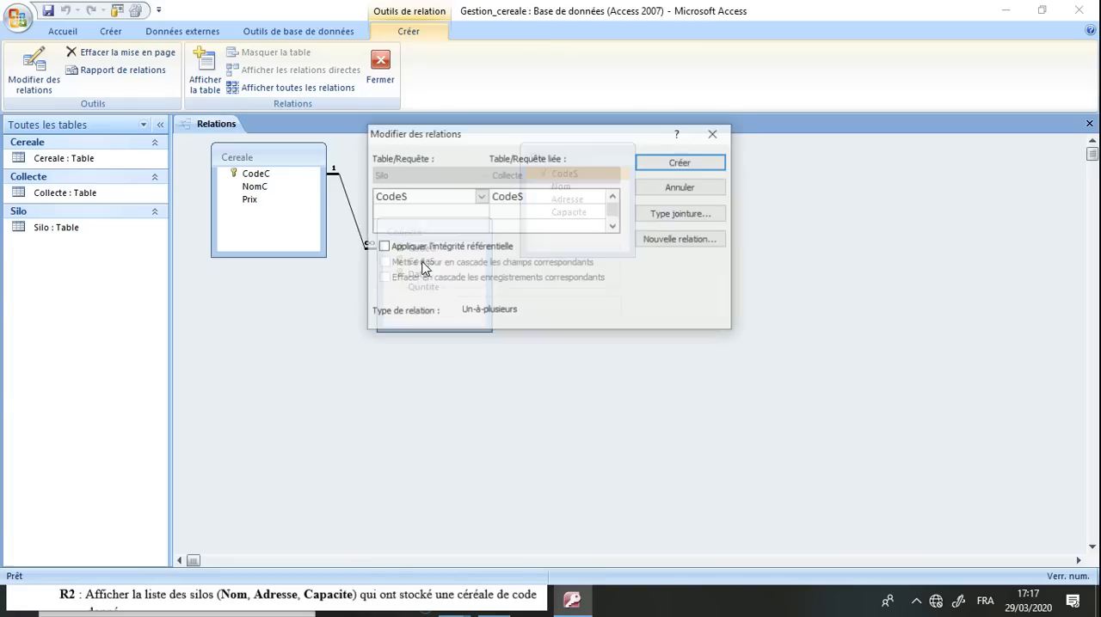
left_click(447, 251)
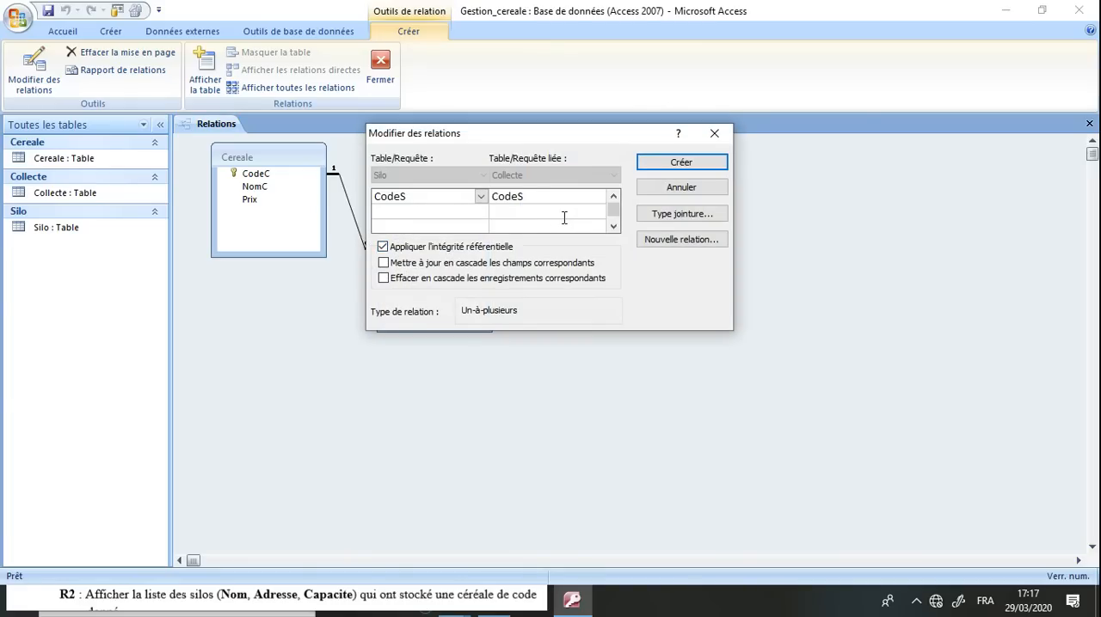
left_click(704, 166)
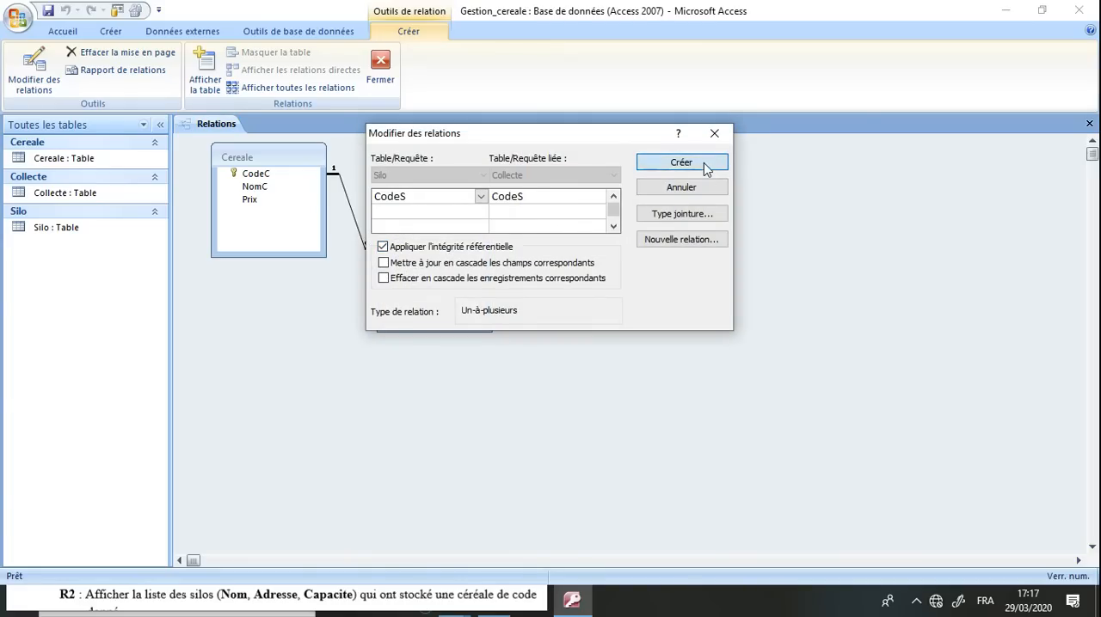
left_click(49, 11)
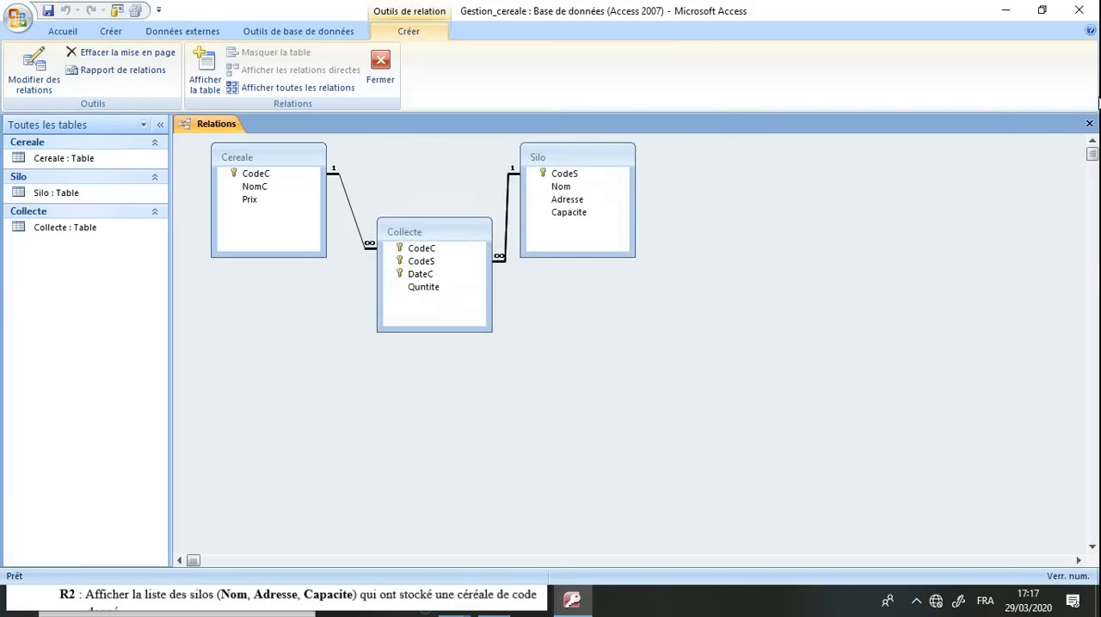
left_click(1089, 125)
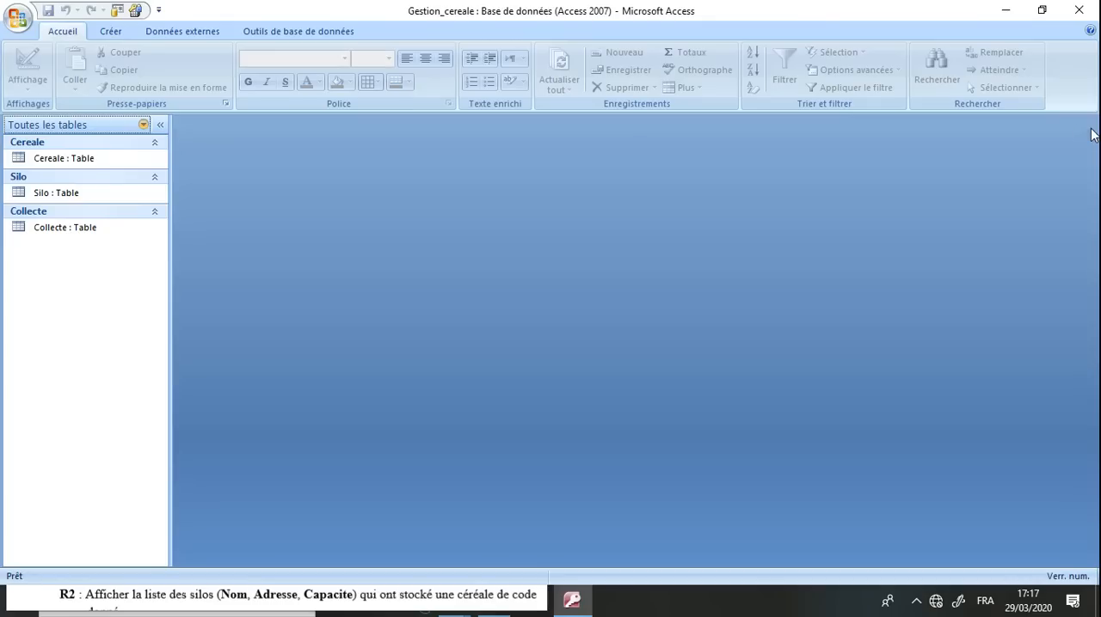
Open the Cereale table in datasheet view beside the exam's instruction on filling the tables
double_click(791, 12)
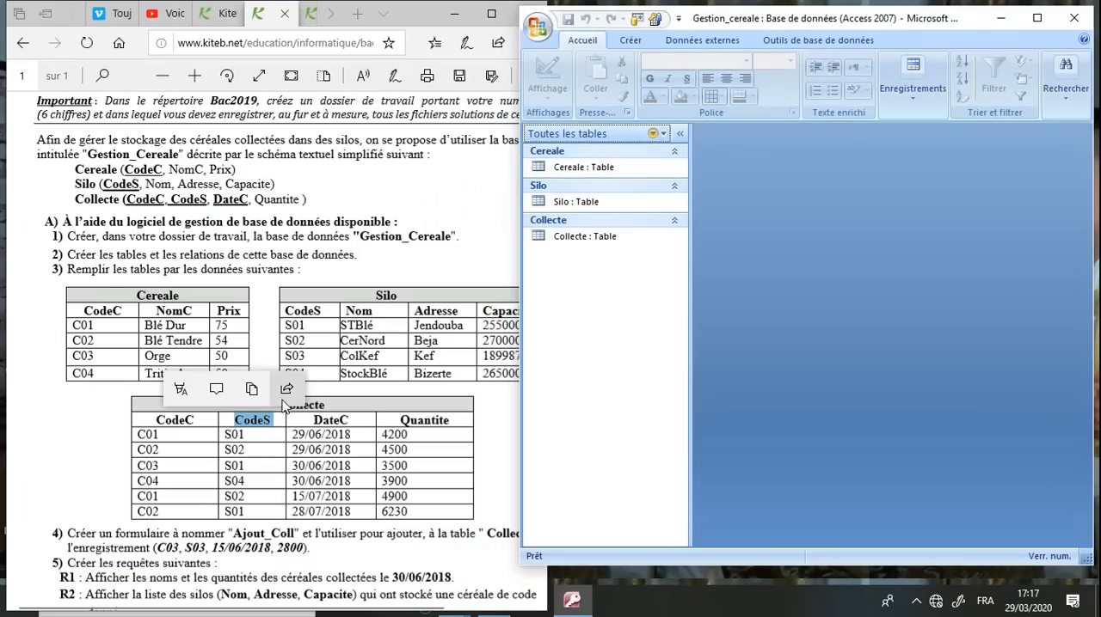
left_click(220, 312)
left_click_drag(86, 269, 226, 269)
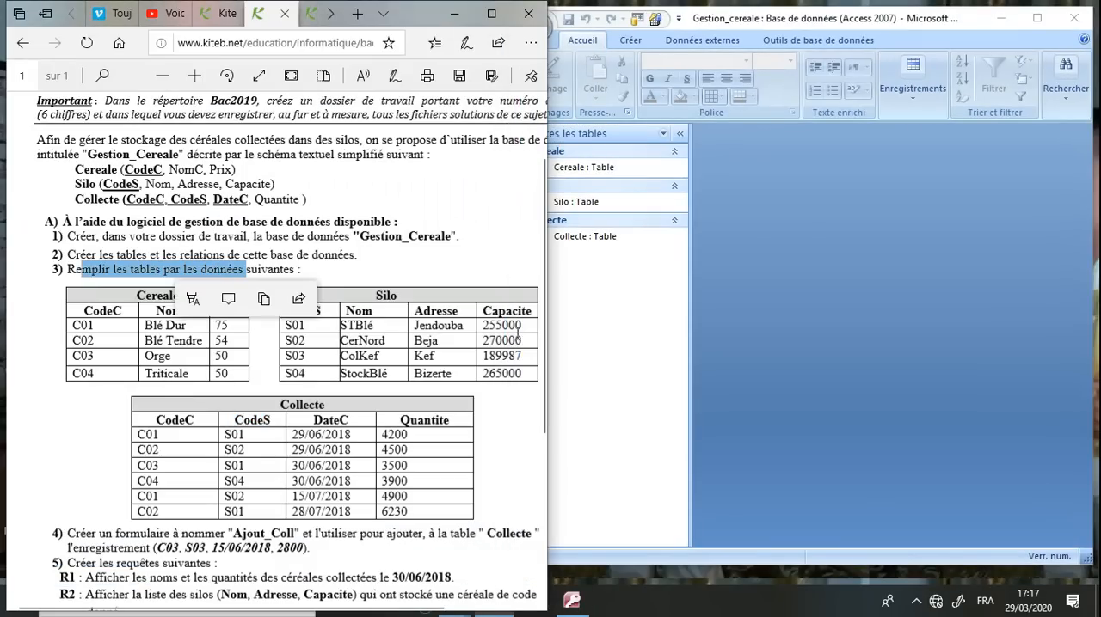
left_click(585, 351)
double_click(600, 170)
Enter the first Cereale record with CodeC C01, NomC Blé dur and Prix 75
left_click(319, 307)
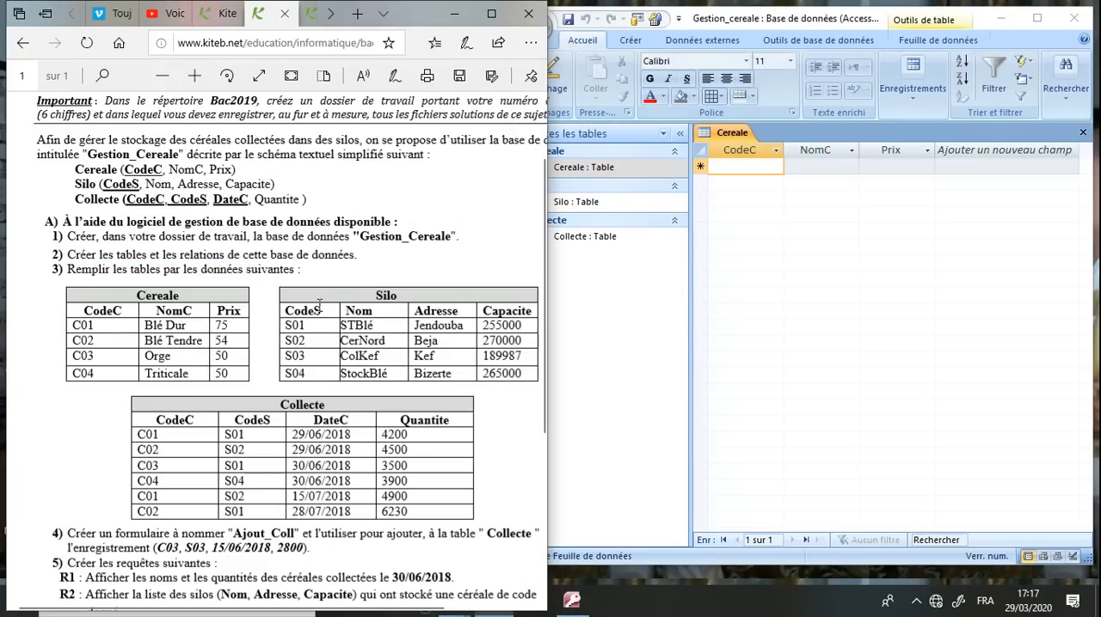
left_click(753, 165)
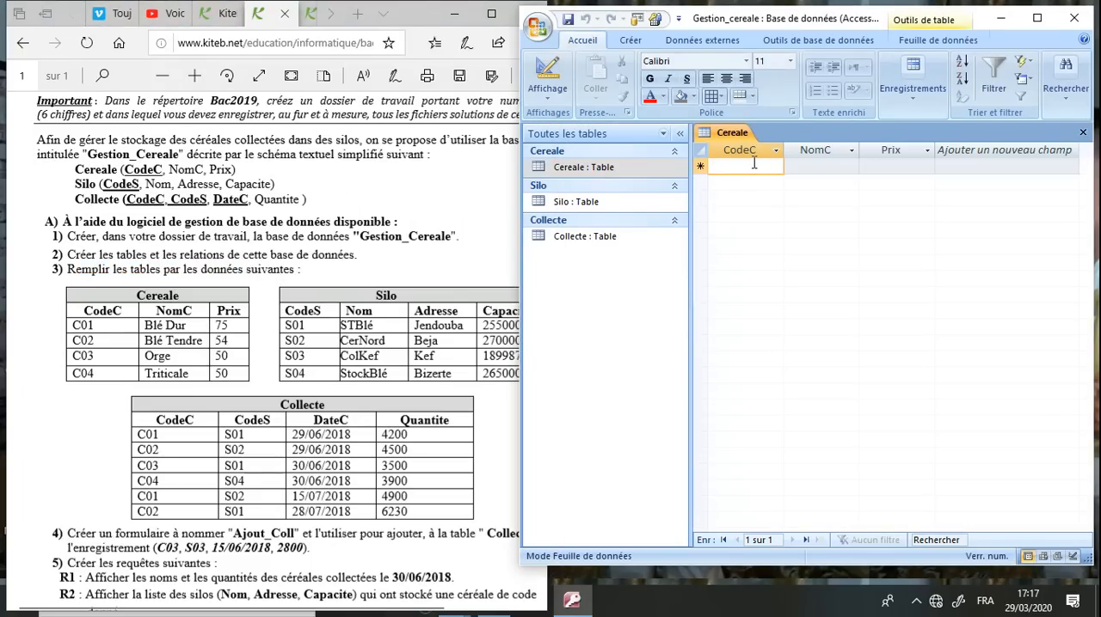
type("C01")
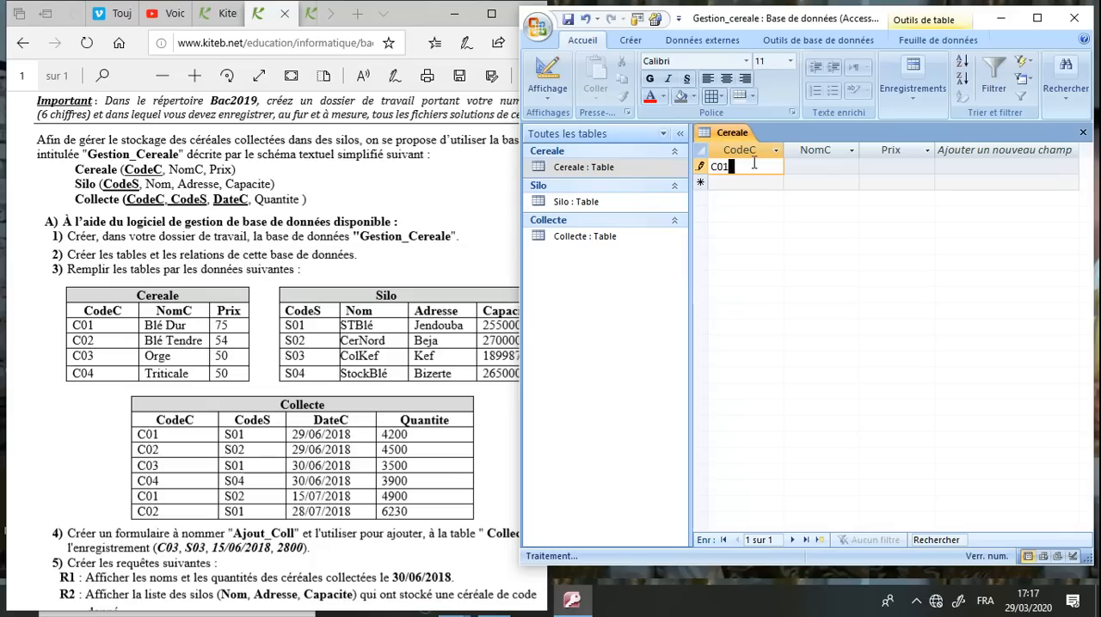
key("Tab")
type("Blé dur")
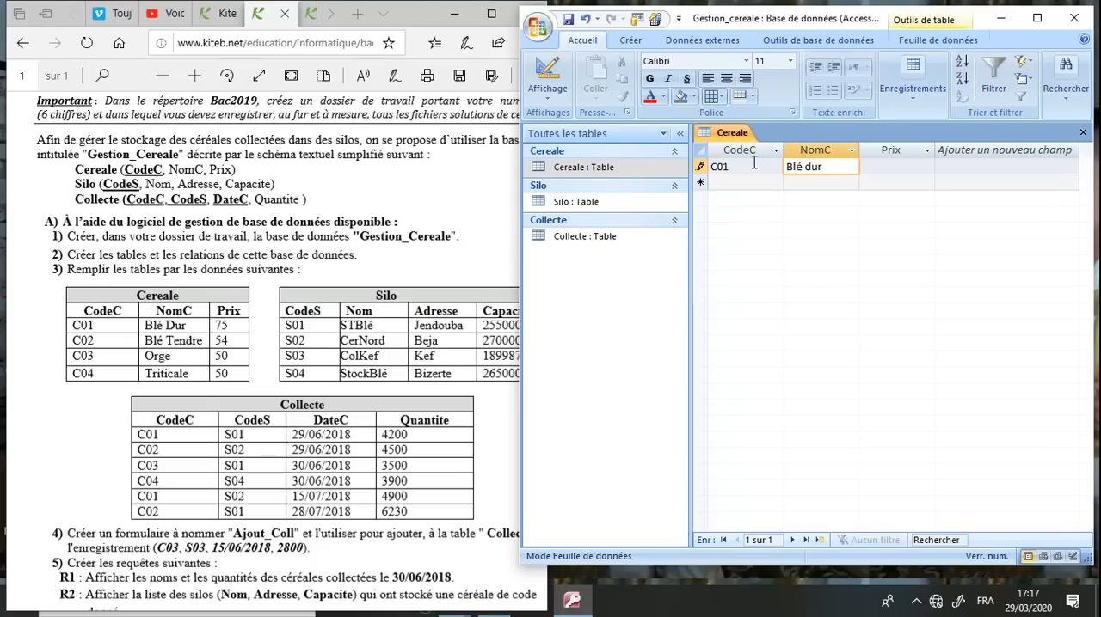
key("Tab")
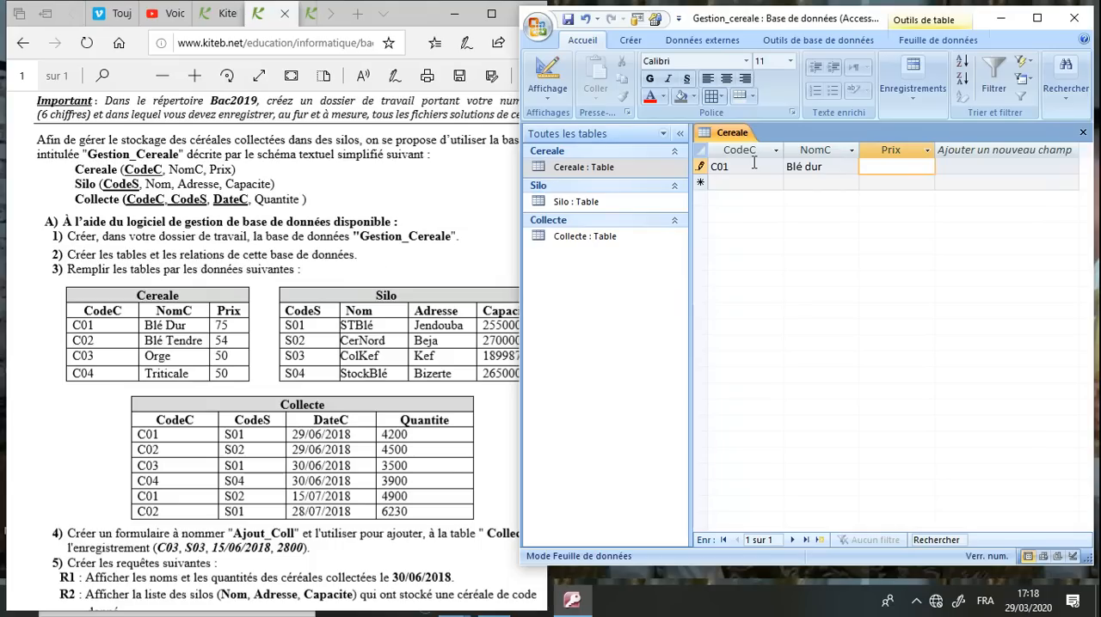
left_click_drag(754, 162, 712, 166)
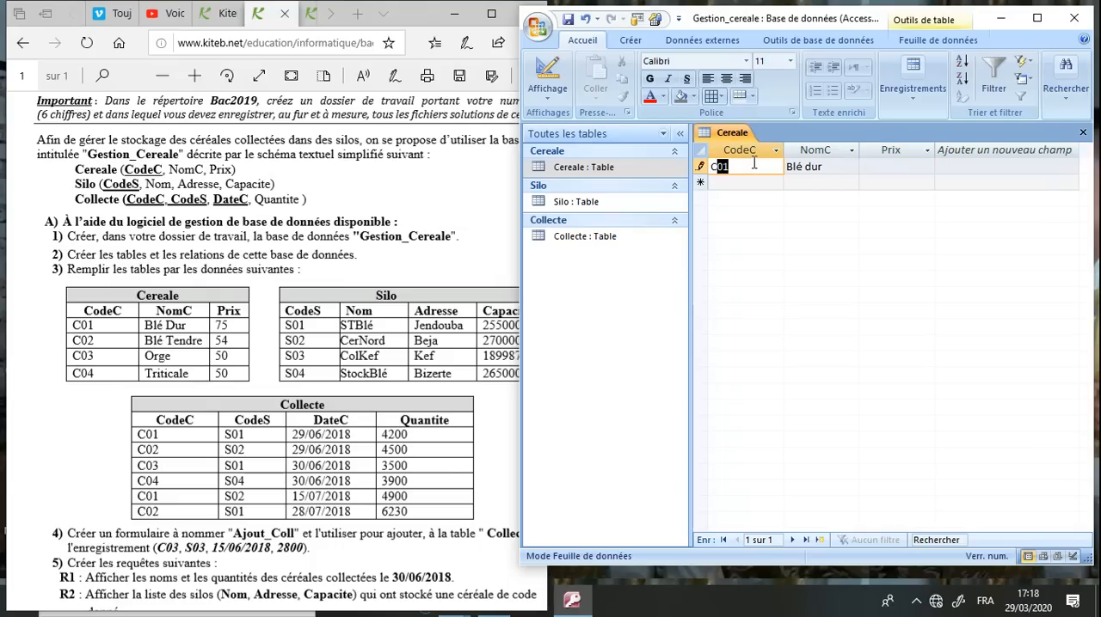
left_click(882, 175)
left_click(882, 173)
type("75")
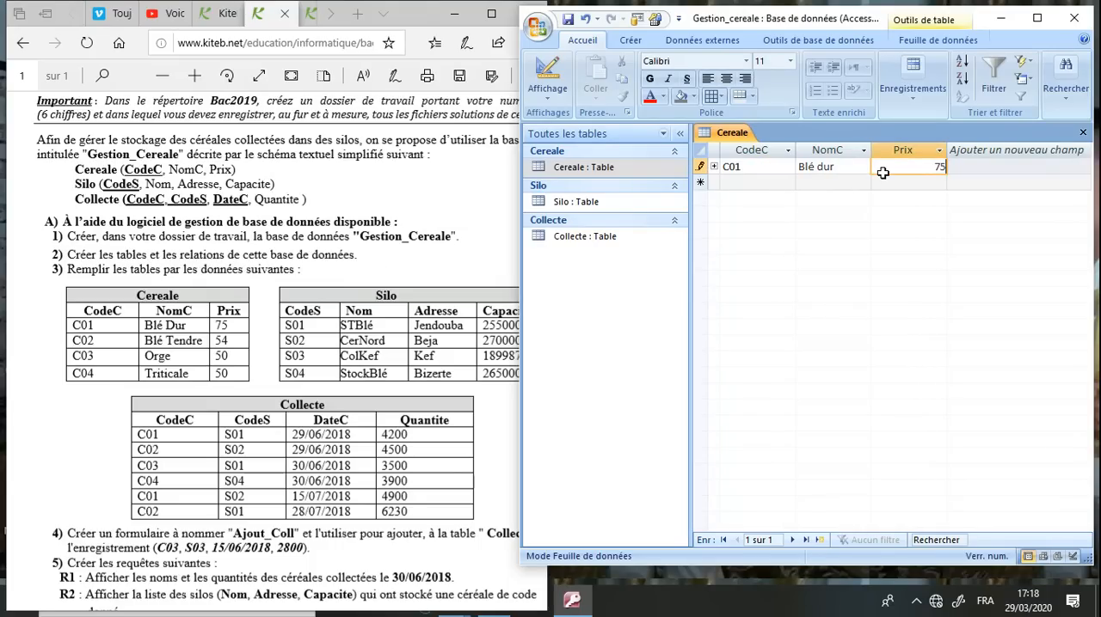
Add the second Cereale record with CodeC C02, NomC Blé Tendre and Prix 54
left_click(764, 181)
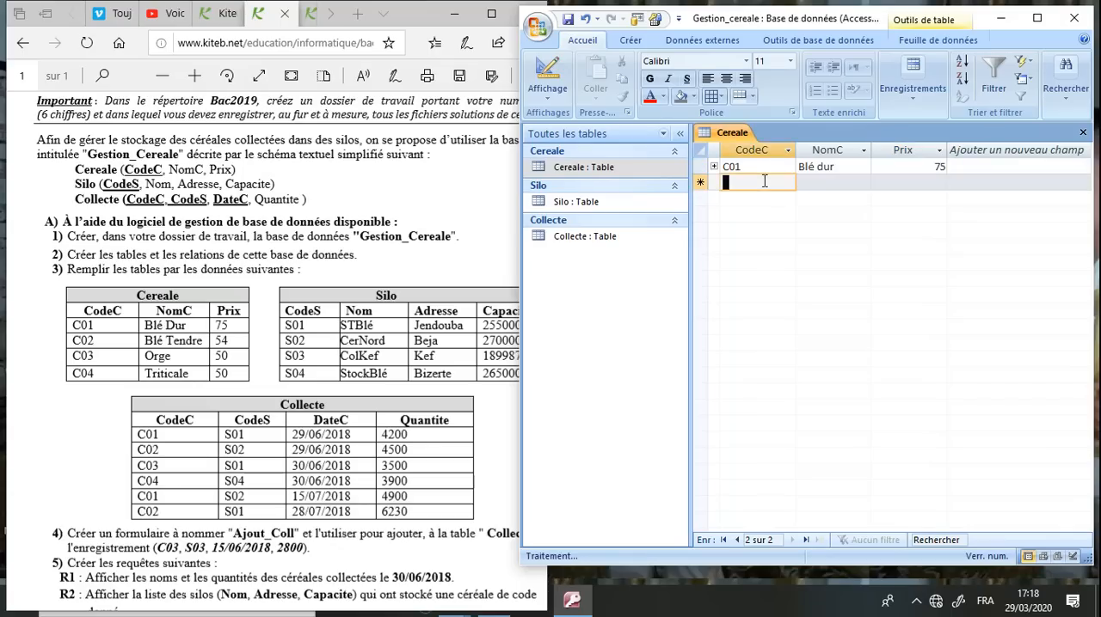
type("C02")
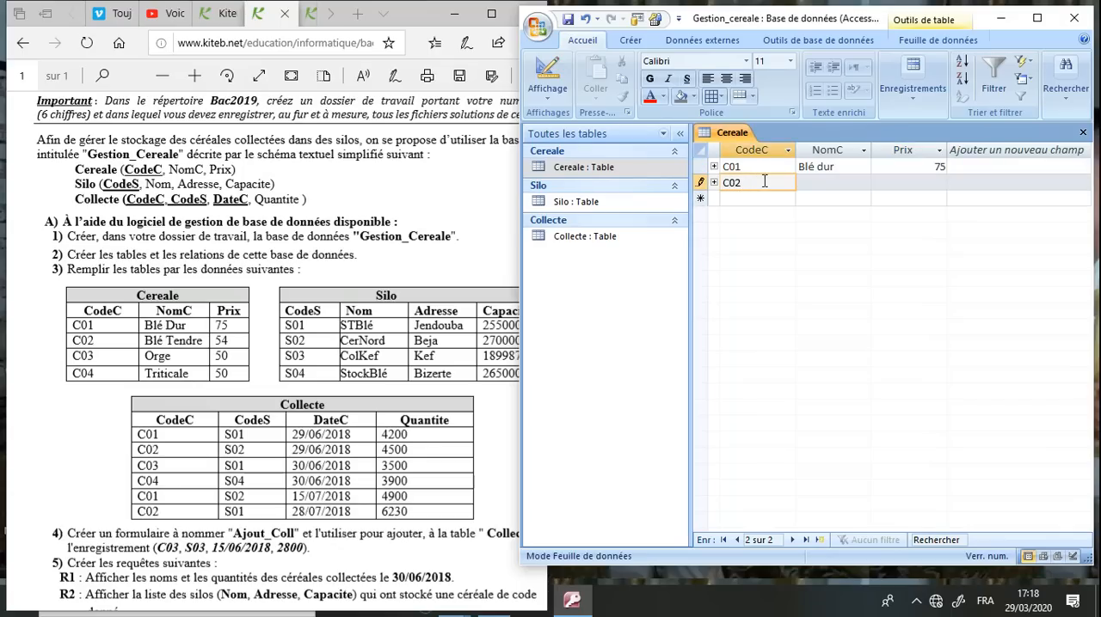
key("Tab")
type("Blé ")
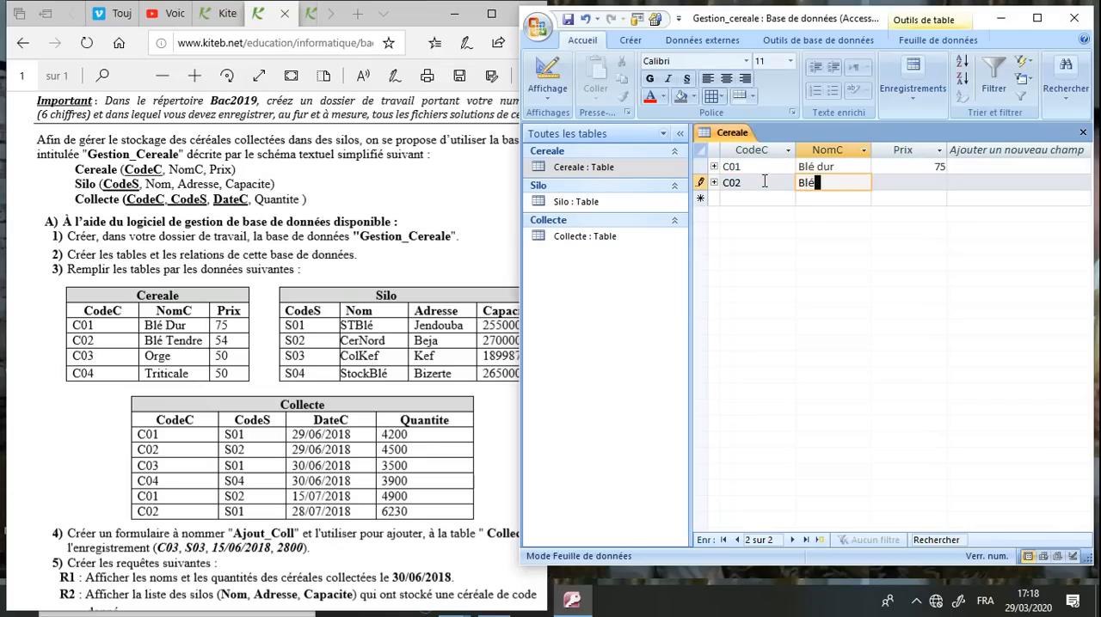
type("Teb")
type("ndre")
key("Tab")
type("54")
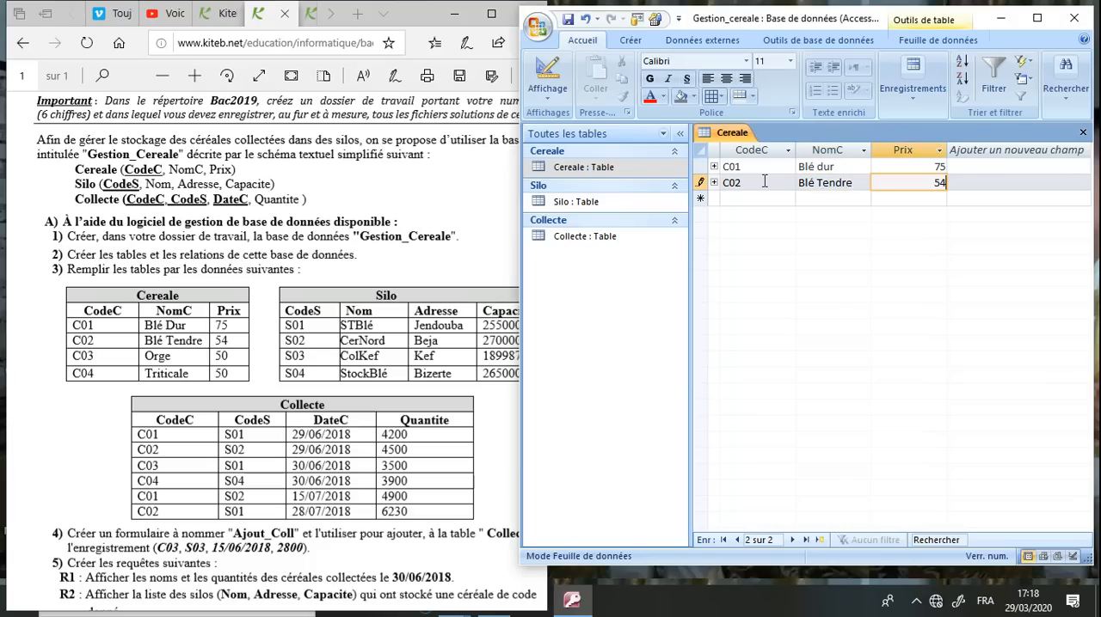
Add the third Cereale record with CodeC C03, NomC Orge and Prix 50
left_click(733, 198)
type("C03")
left_click(827, 199)
type("Orge")
key("Tab")
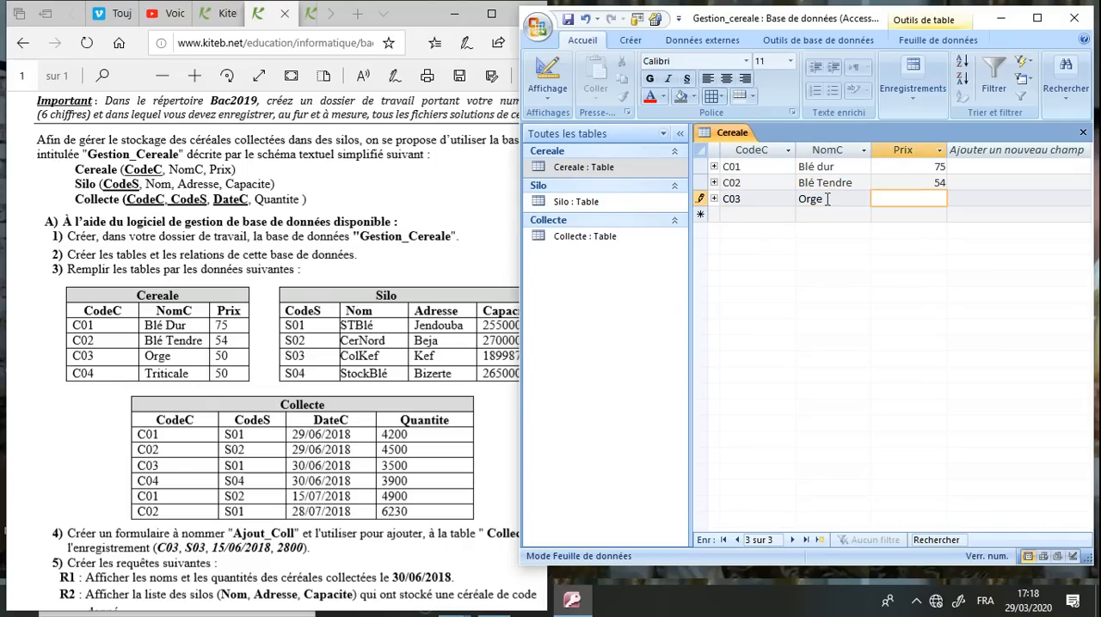
Add the fourth Cereale record with CodeC C04, NomC Triticale and Prix 50, and save and close the table
left_click(764, 215)
type("C04")
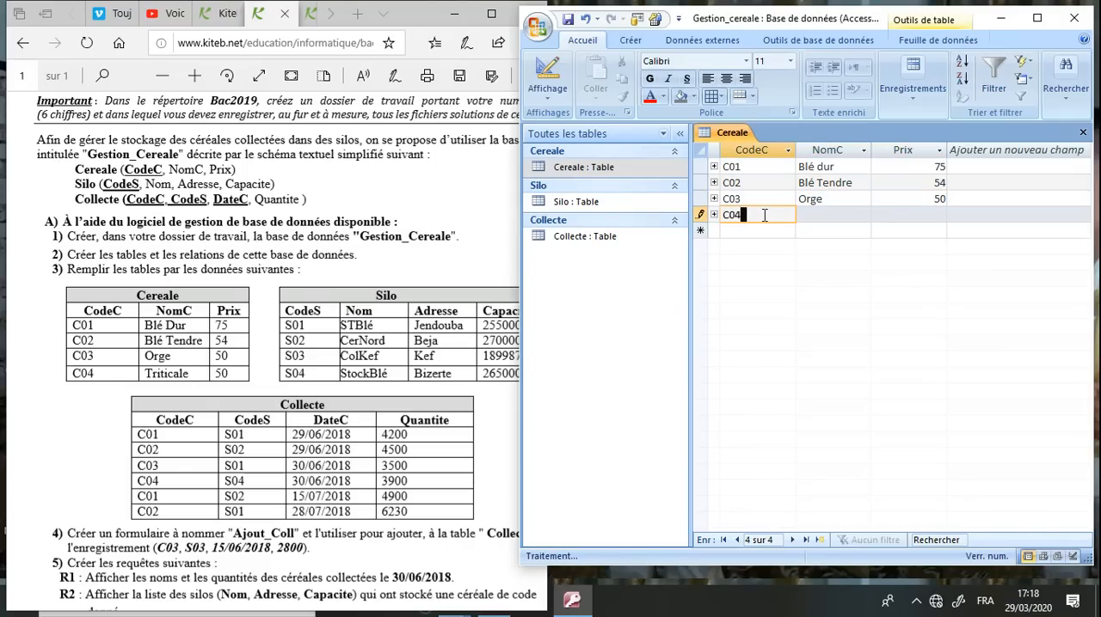
left_click(843, 215)
type("Tr")
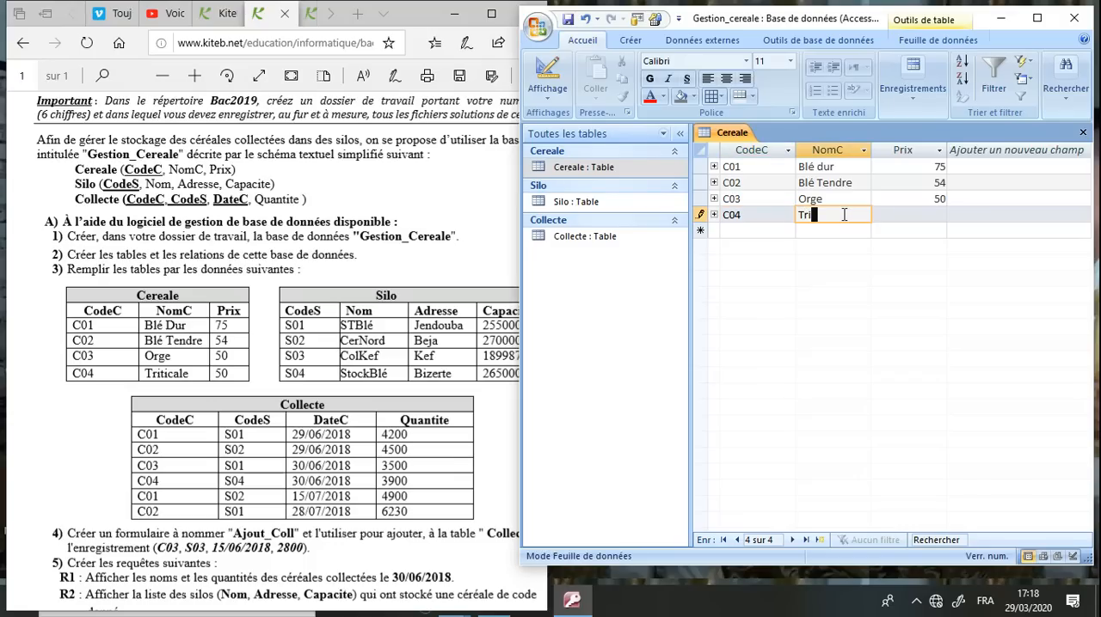
type("iticale")
key("Tab")
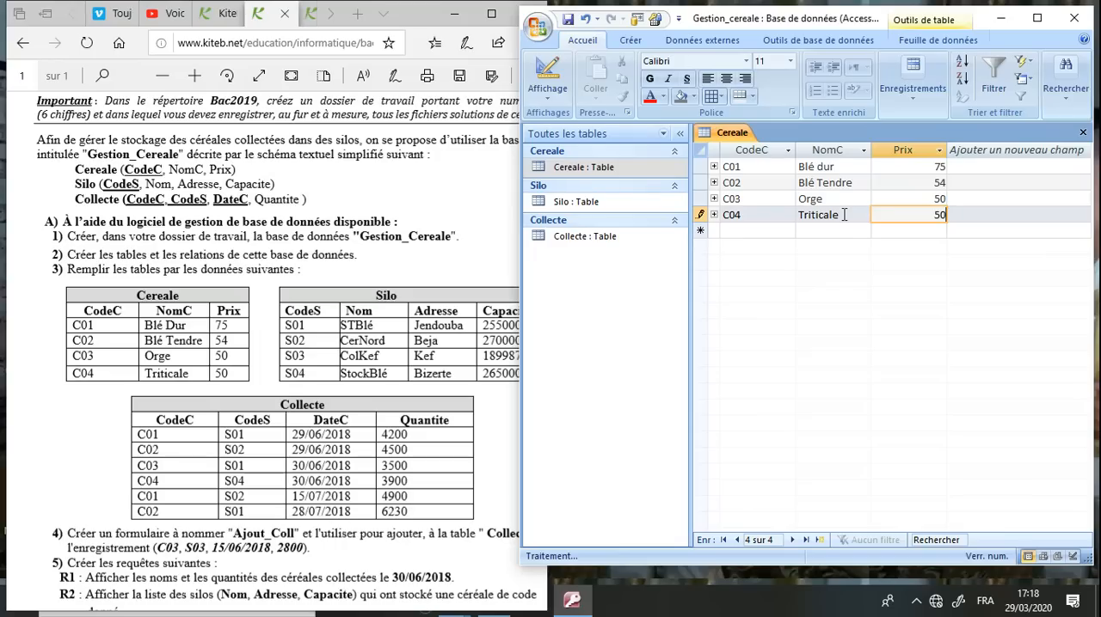
left_click(568, 22)
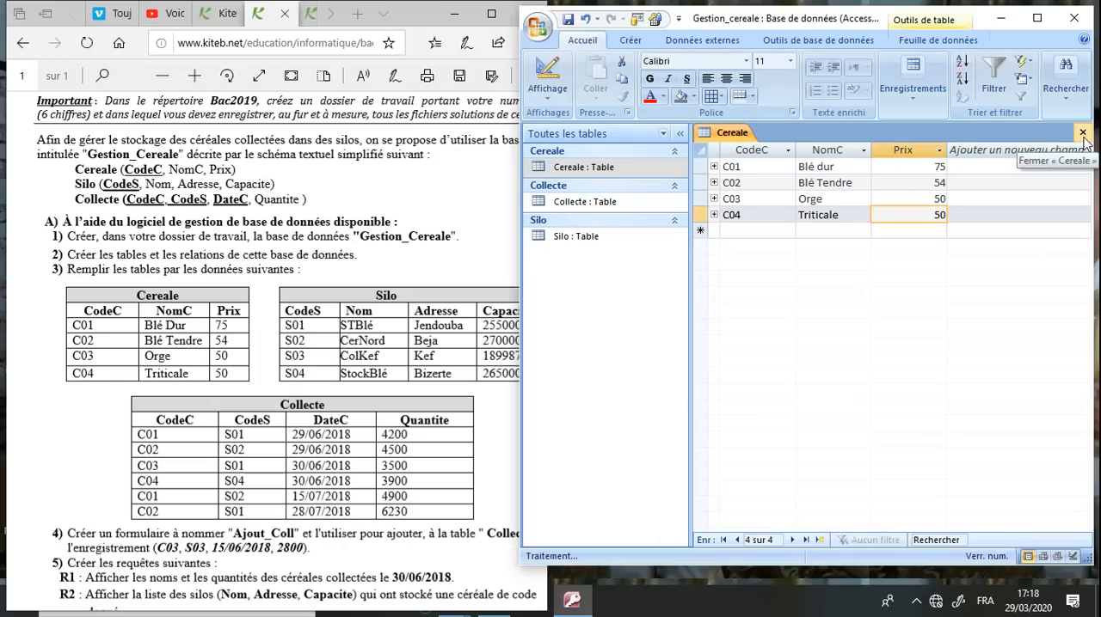
left_click(1082, 135)
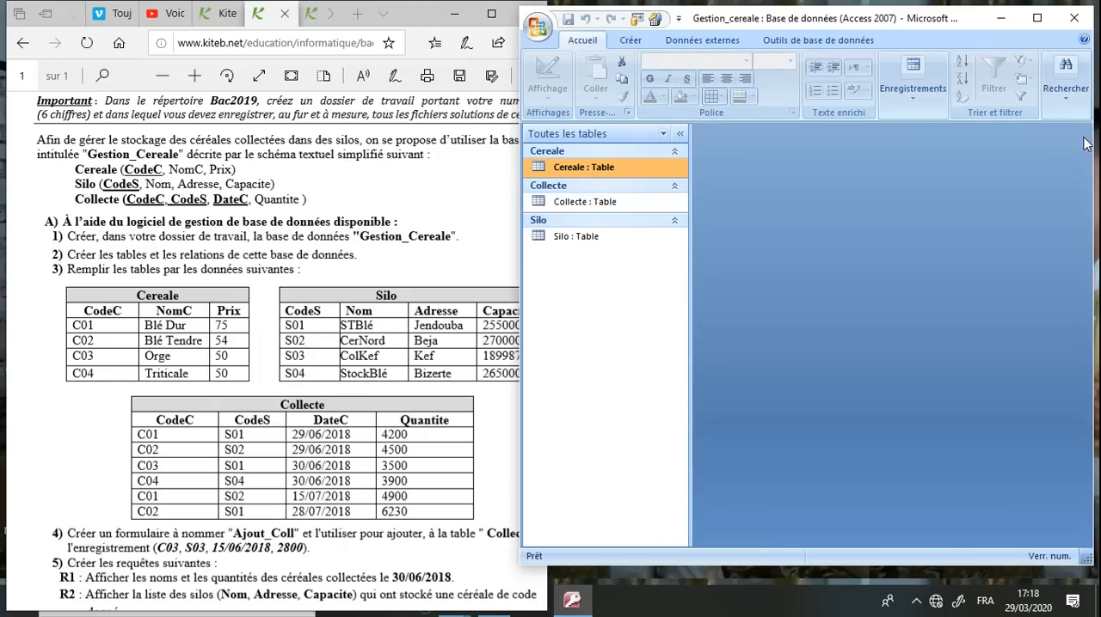
Open the Silo table and enter its first record with CodeS S01, Nom STBlé, Adresse Jendouba and Capacite 255000
double_click(588, 234)
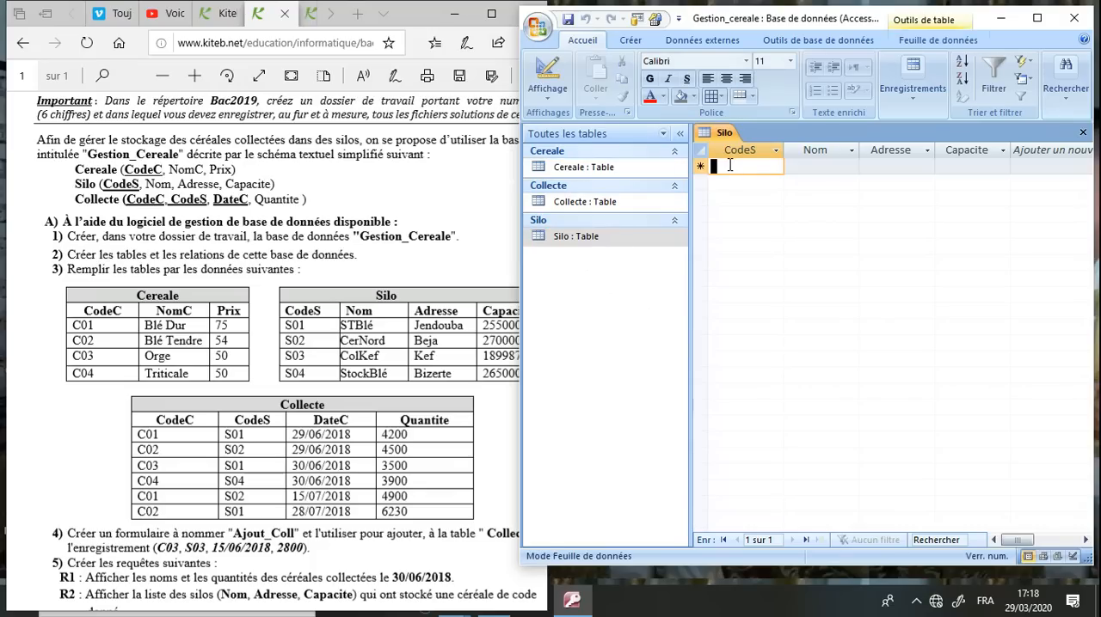
type("S01")
left_click(800, 169)
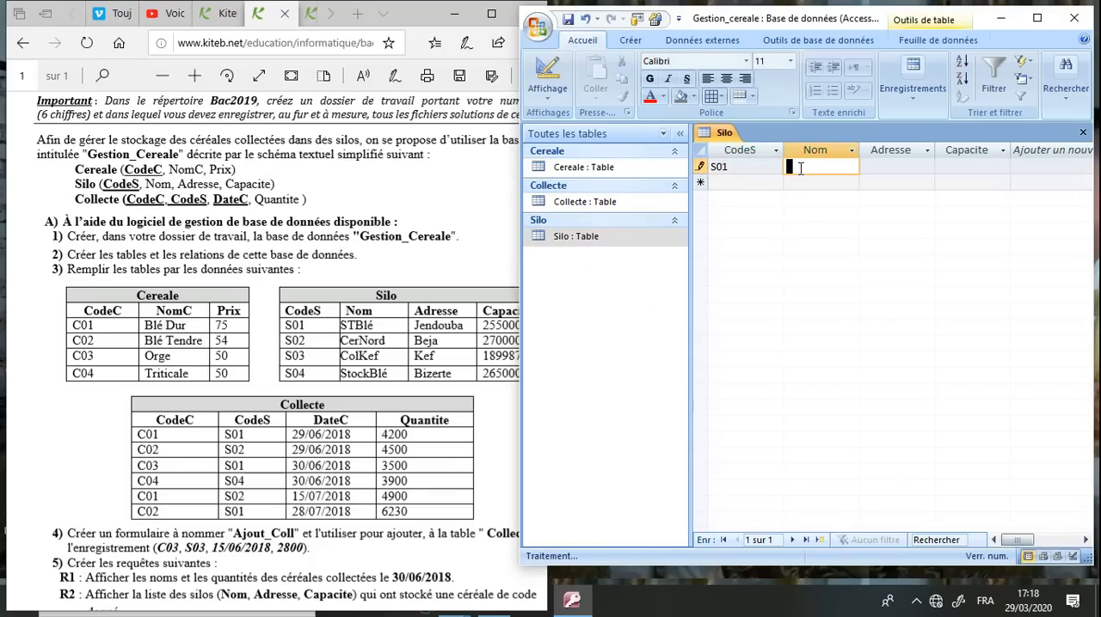
type("STBlé")
key("Tab")
type("Jendouba")
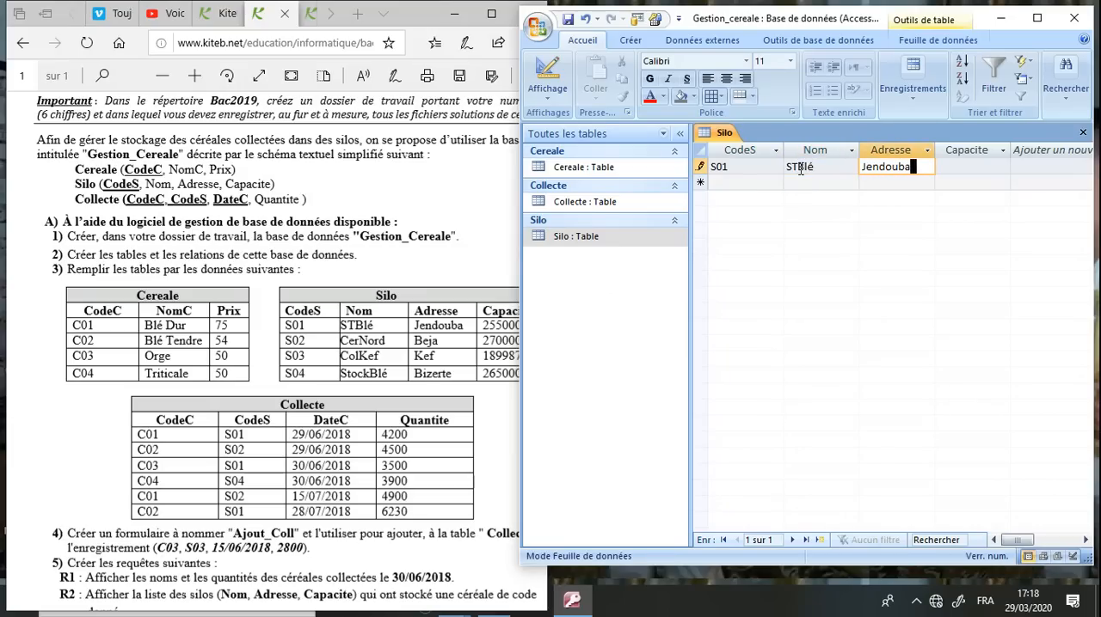
key("Tab")
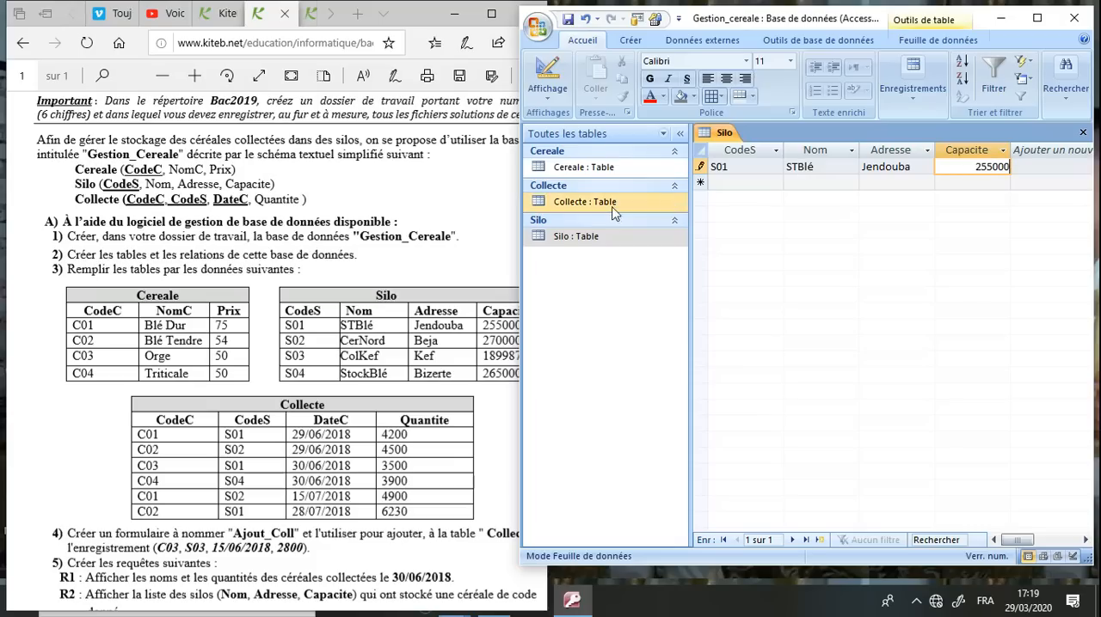
Add the second Silo record with CodeS S02, Nom CerNord, Adresse Beje and Capacite 270000
left_click(496, 293)
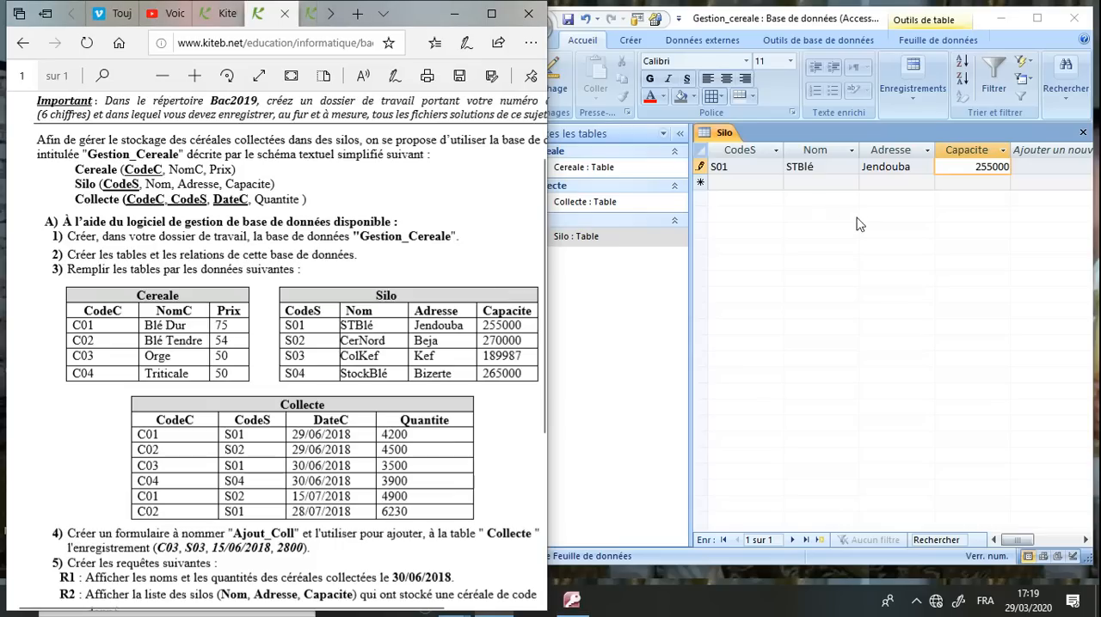
left_click(752, 185)
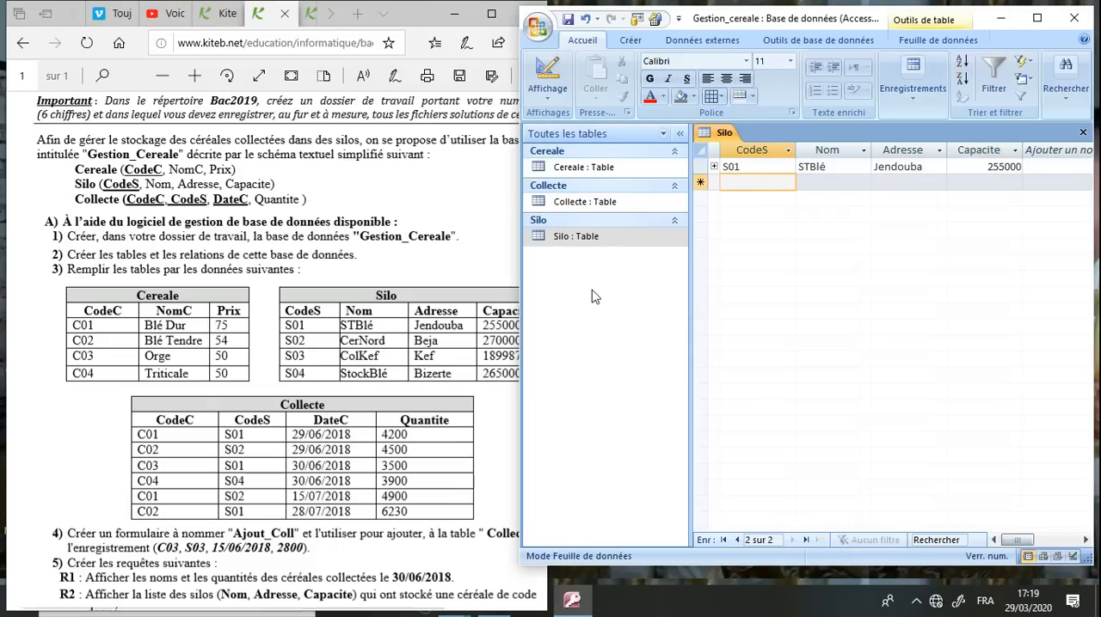
type("S02")
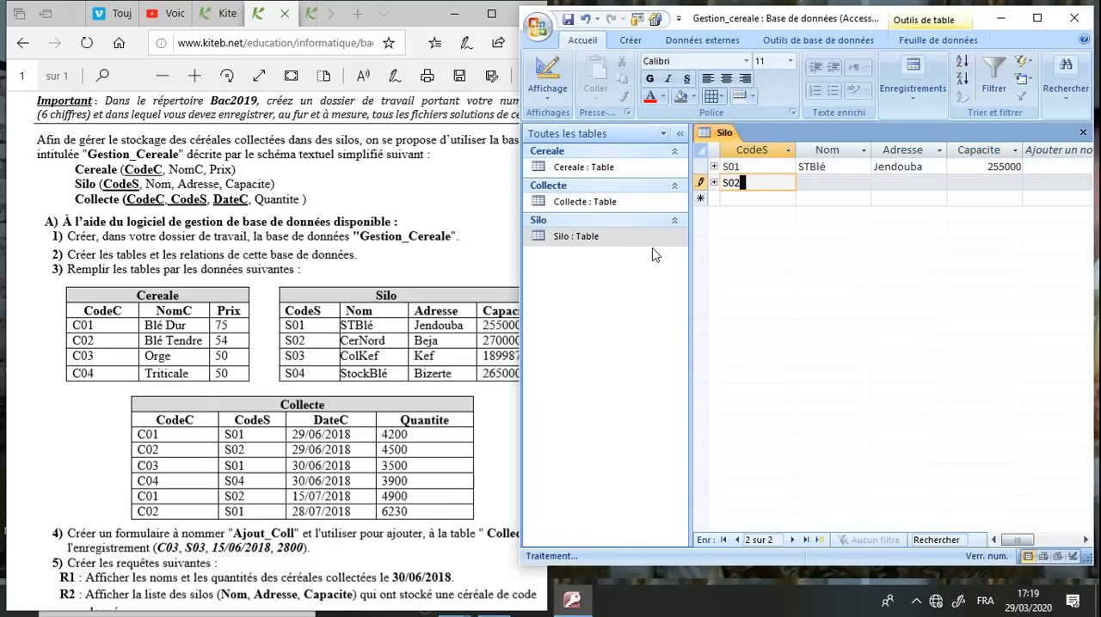
key("Tab")
type("C")
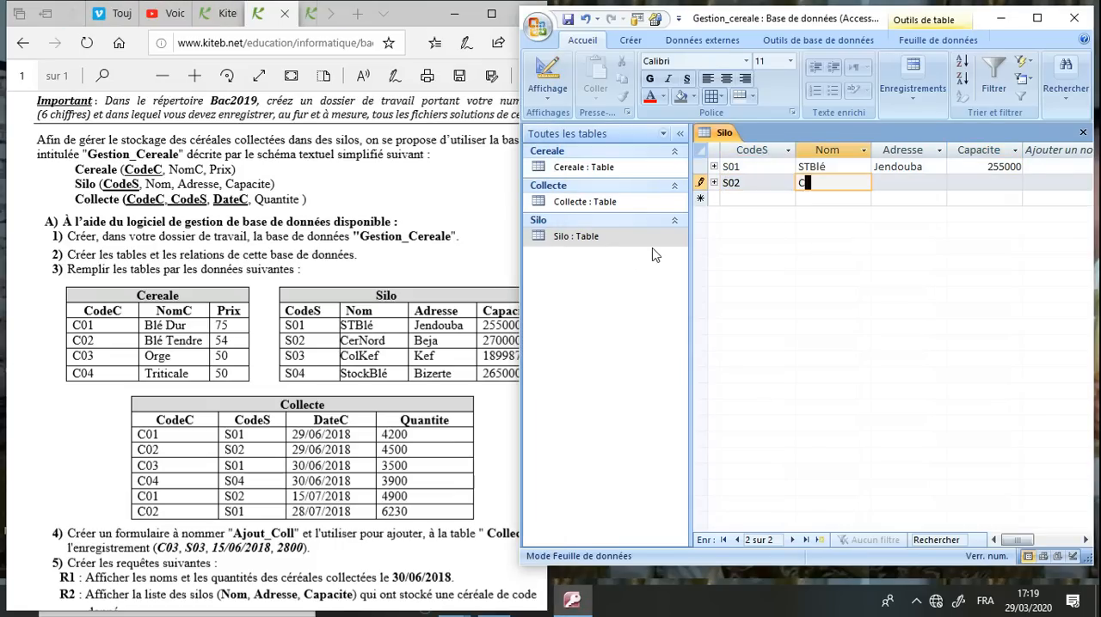
type("erNord")
key("Tab")
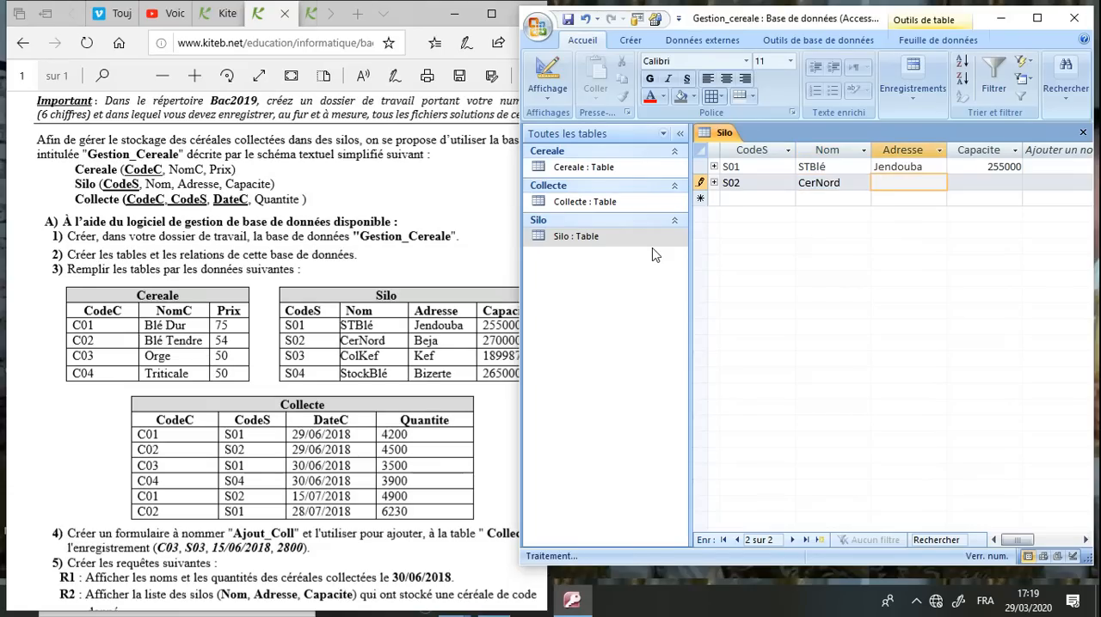
type("Beje")
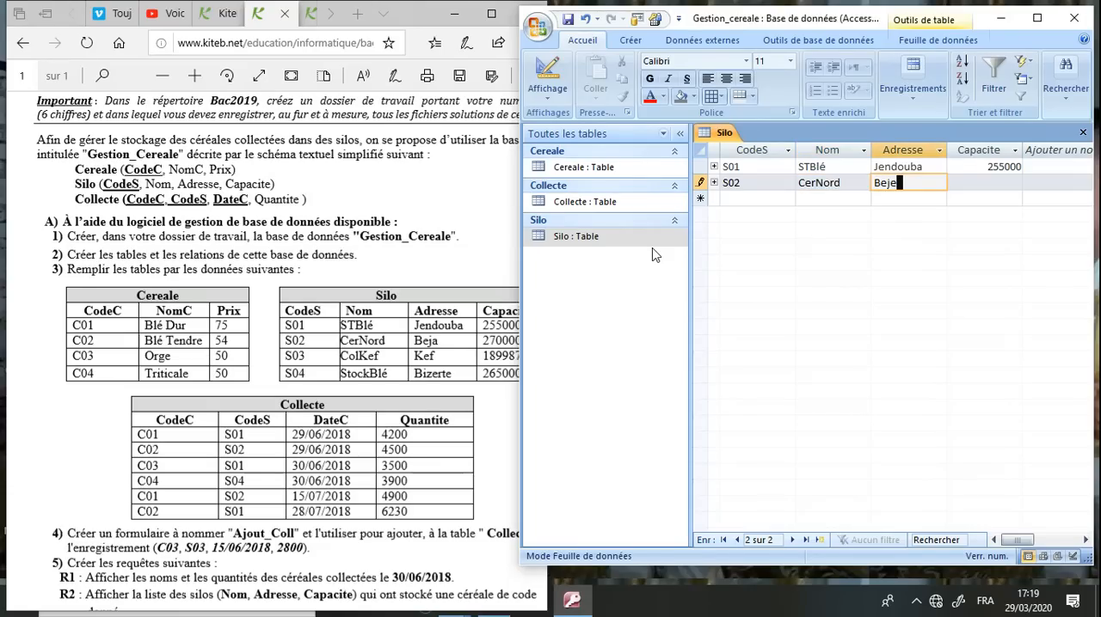
key("Tab")
type("270000")
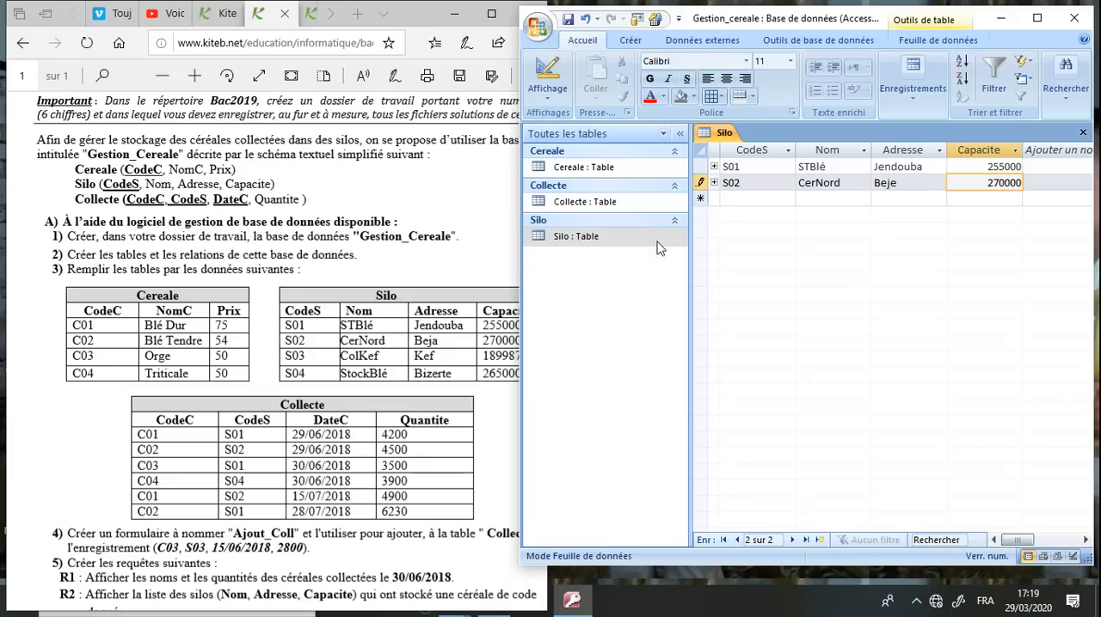
Add the third Silo record with CodeS S03, Nom Colkef, Adresse kef and Capacite 189987
left_click(737, 199)
type("S03")
key("Tab")
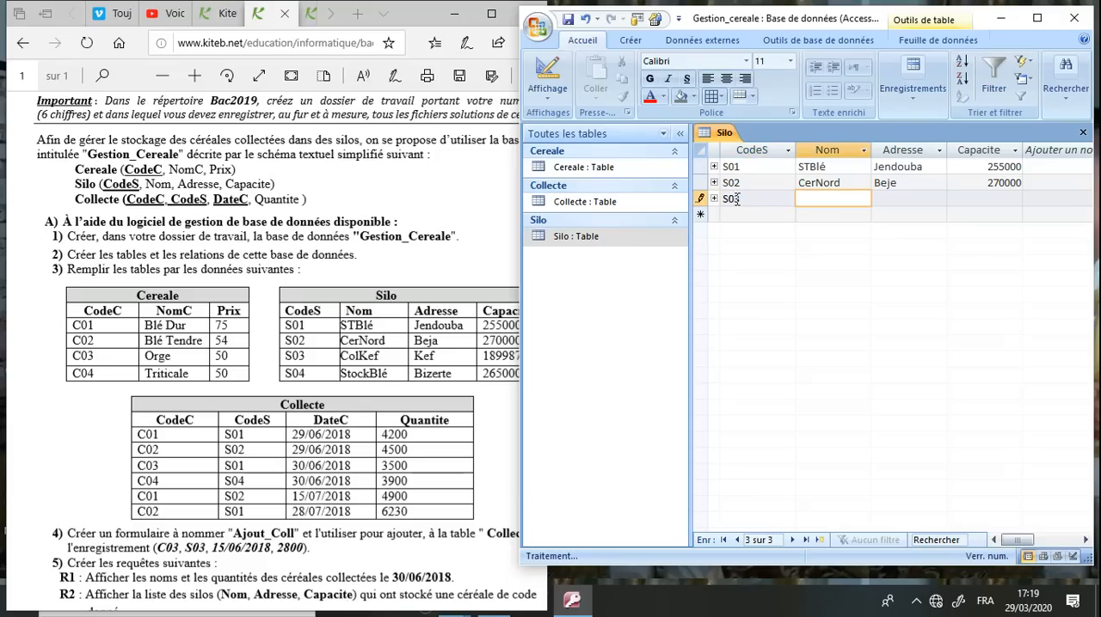
type("Col")
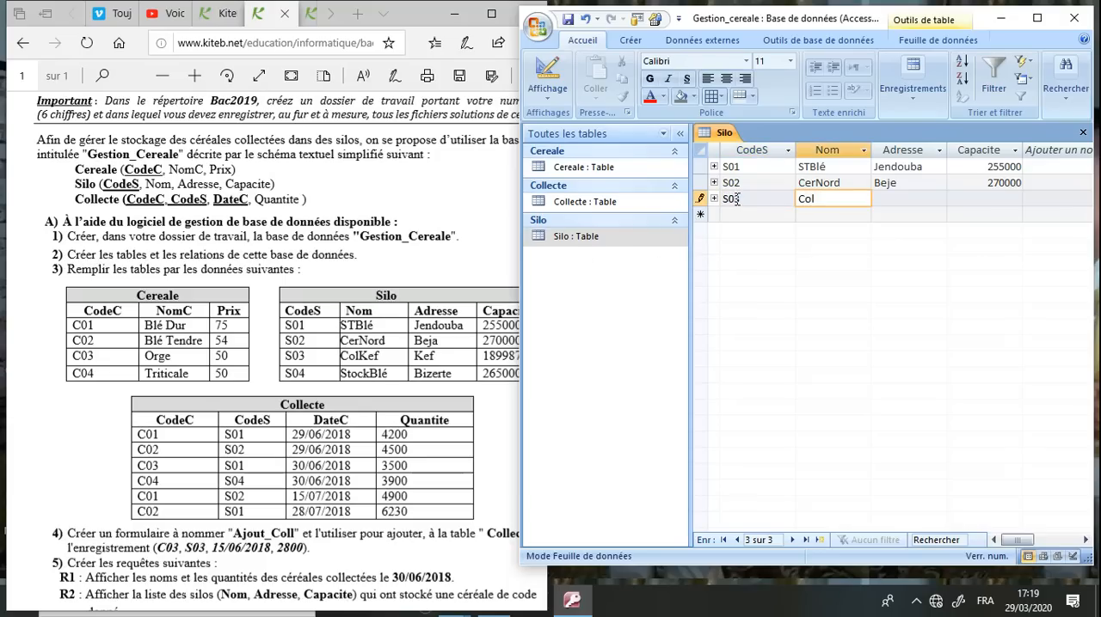
type("kef")
key("Tab")
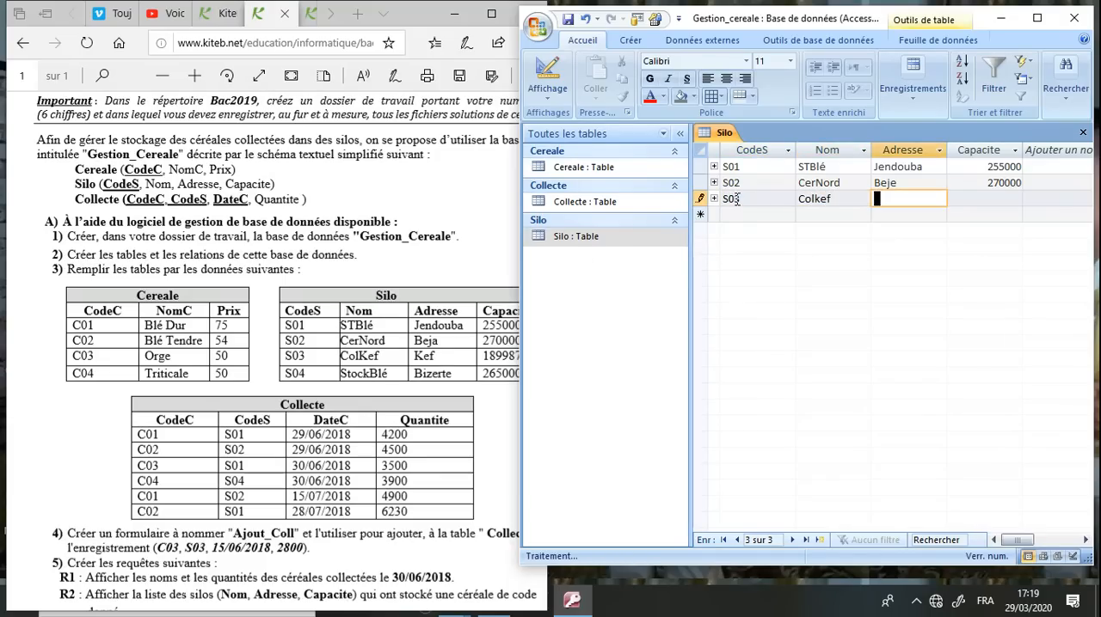
type("kef")
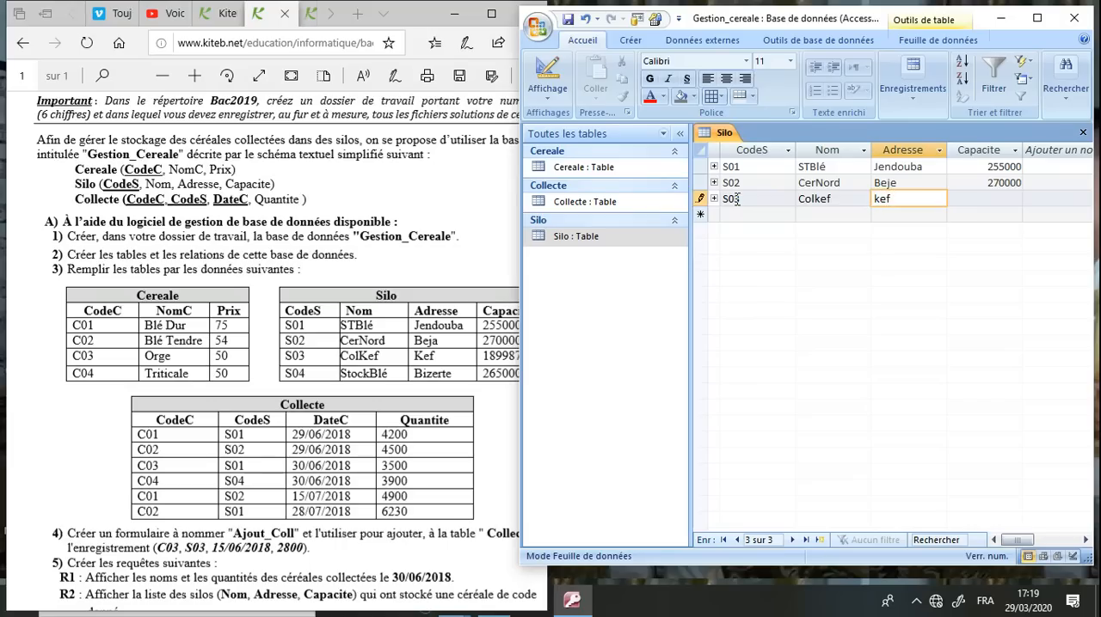
key("Tab")
type("189987")
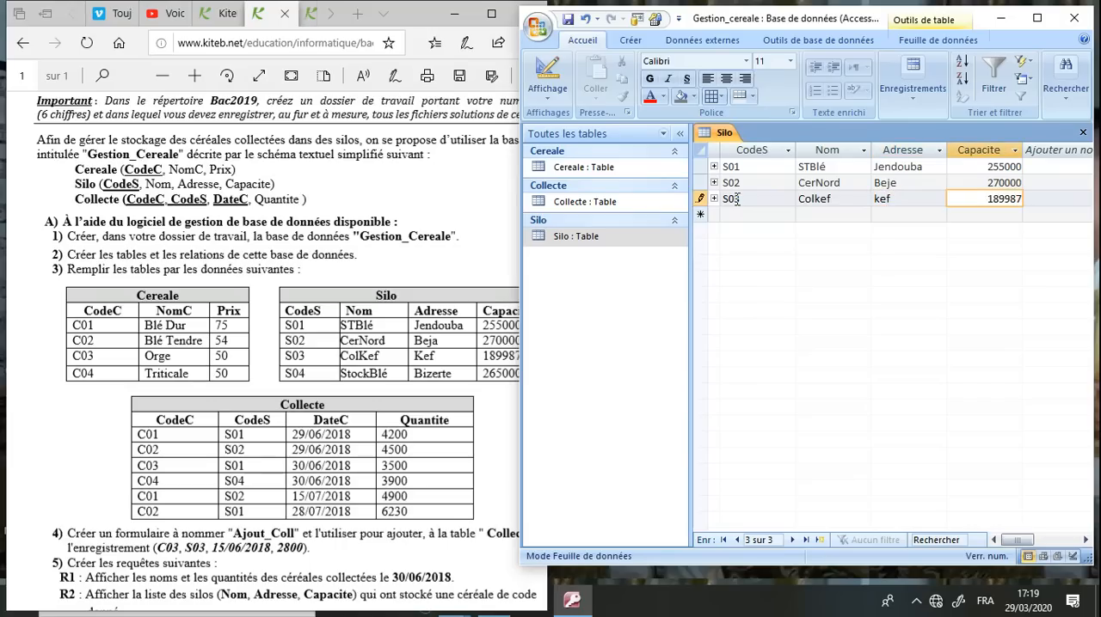
Add the fourth Silo record with CodeS S04, Nom stockBlé, Adresse Bizerte and Capacite 265000, and save and close the table
left_click(727, 214)
type("S")
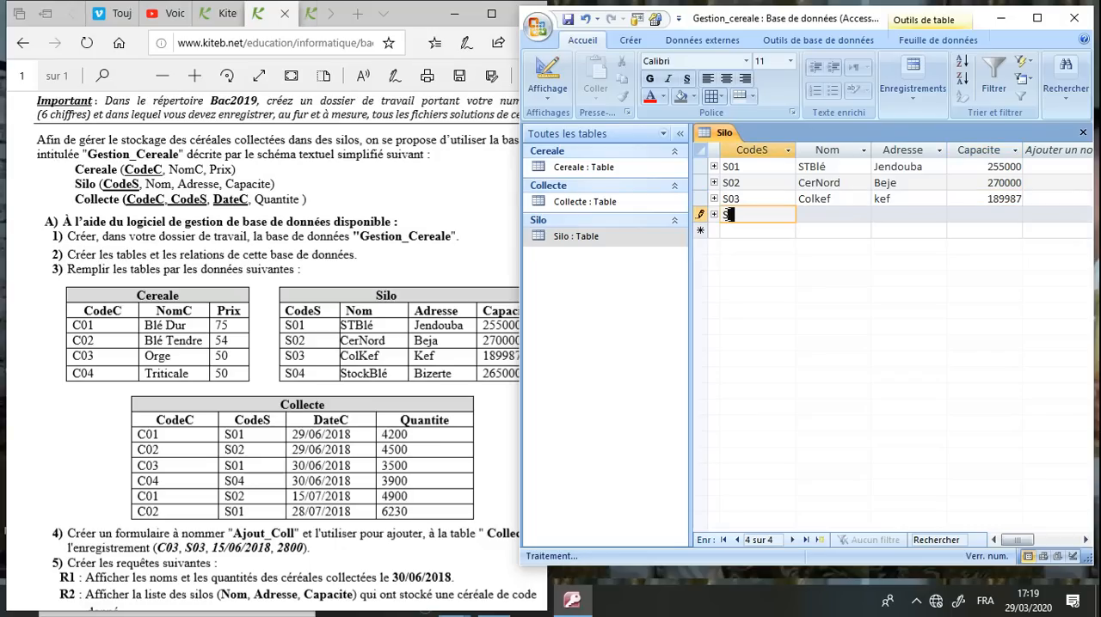
type("04")
key("Tab")
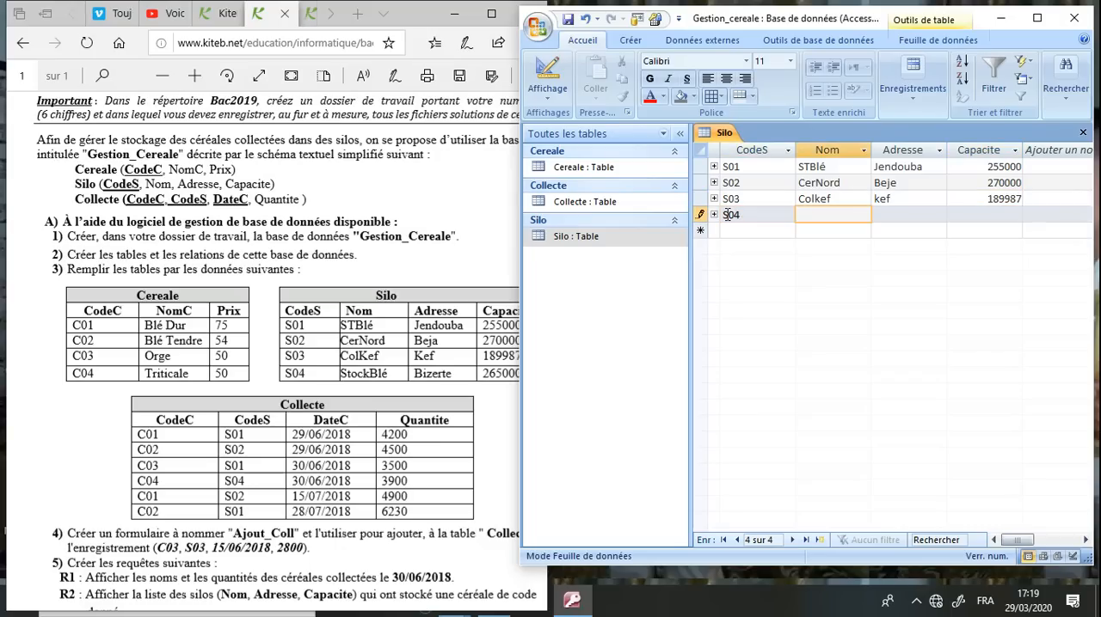
type("stockBlé")
key("Tab")
type("Bize")
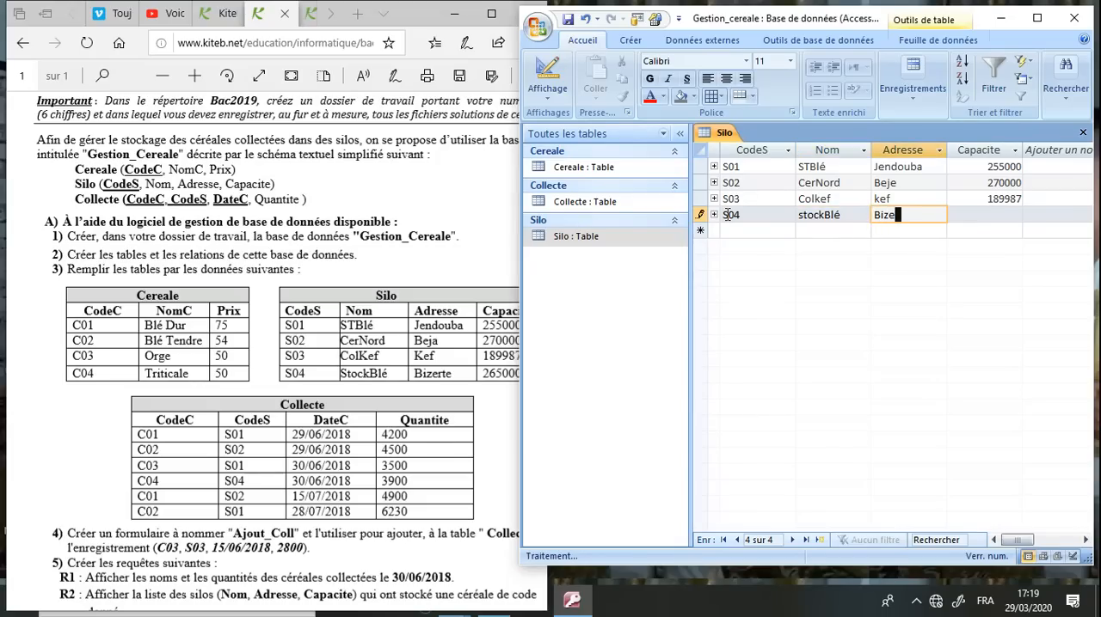
type("rte")
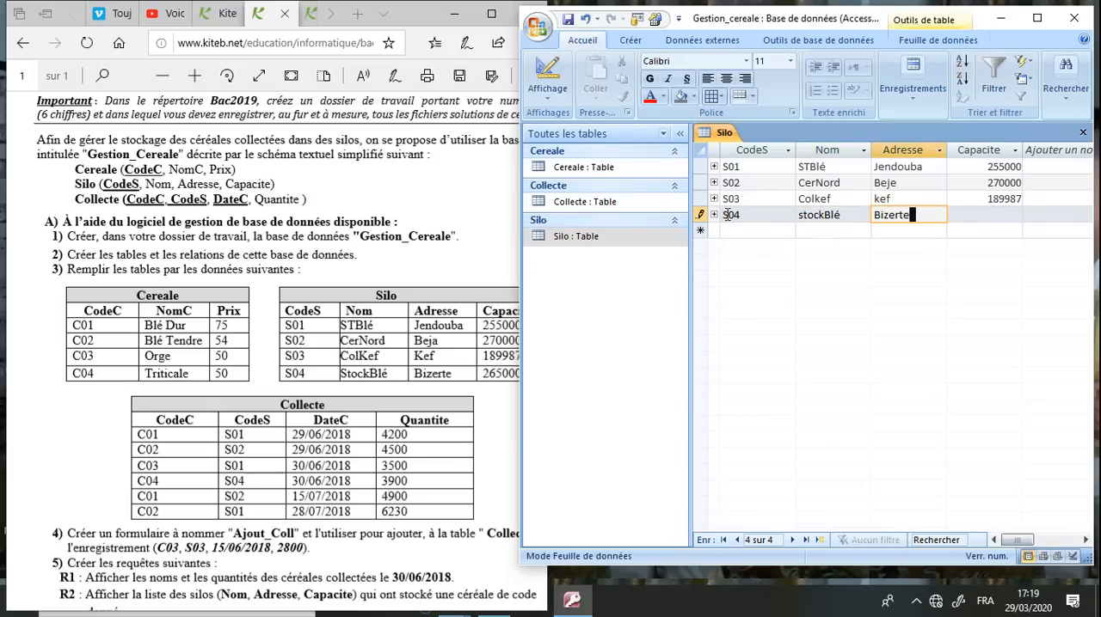
key("Tab")
type("265000")
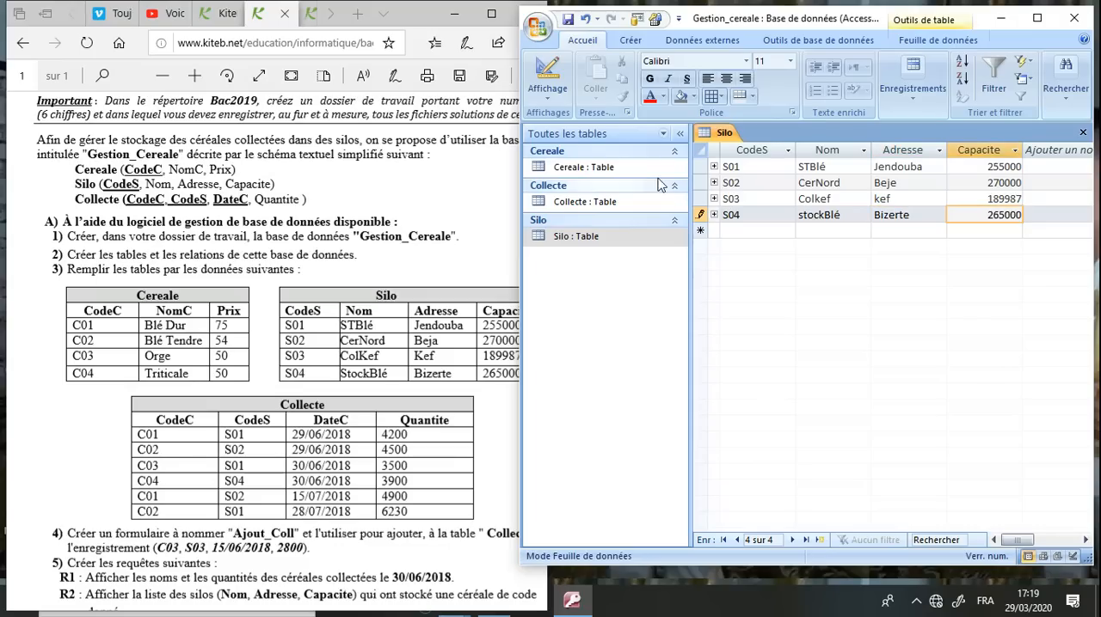
left_click(567, 18)
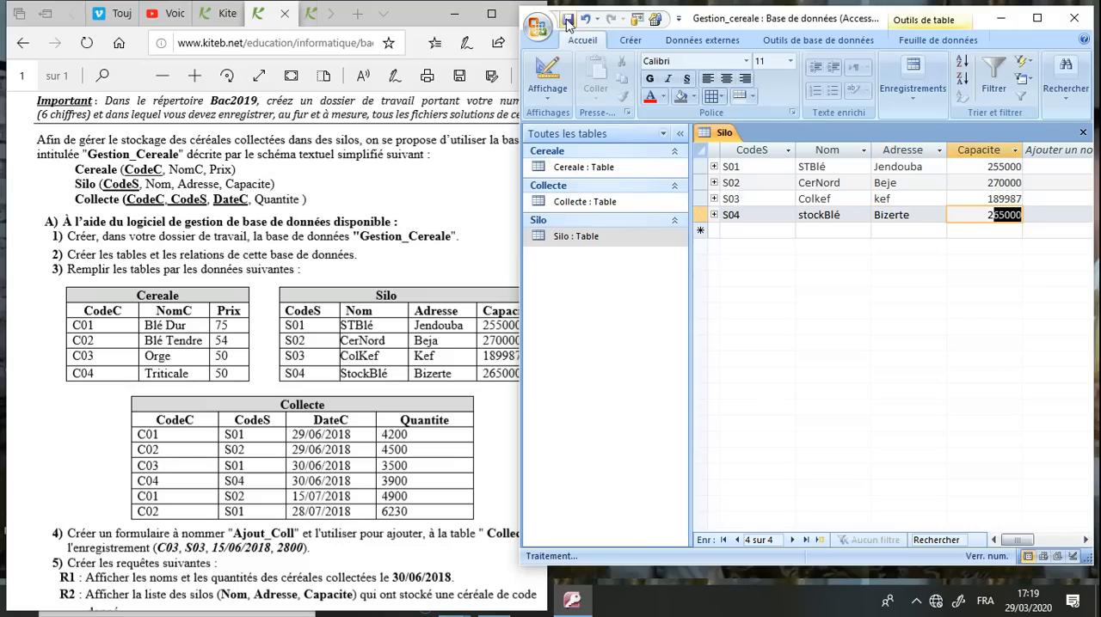
left_click(1082, 132)
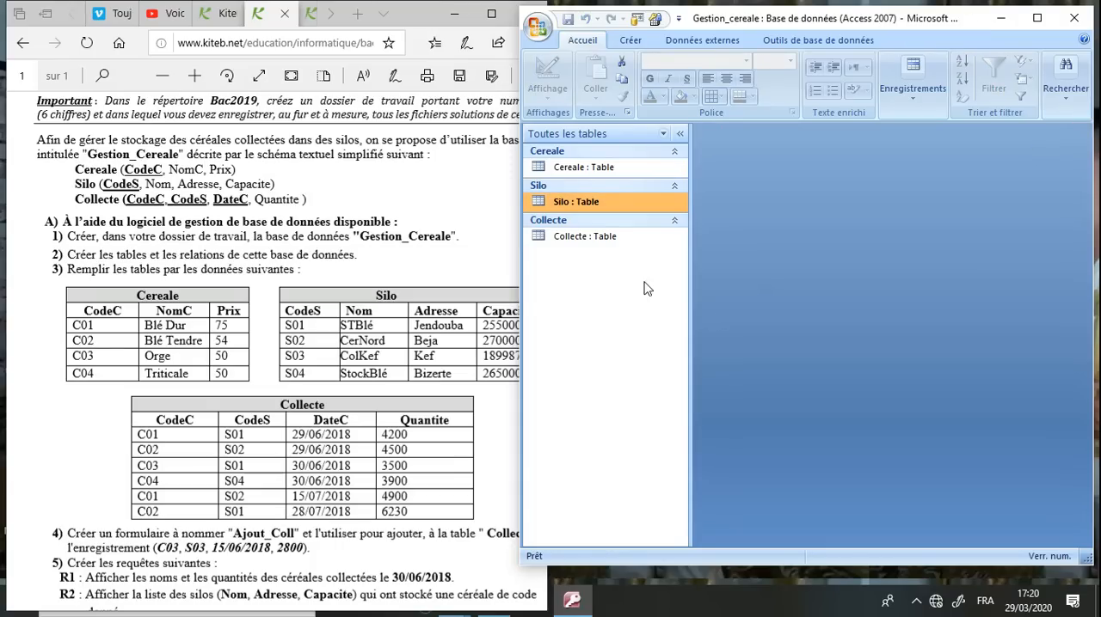
Open the Collecte table and enter its first record with CodeC C01, CodeS S01, DateC 29/06/2018 and Quntite 4200
left_click(611, 242)
double_click(612, 242)
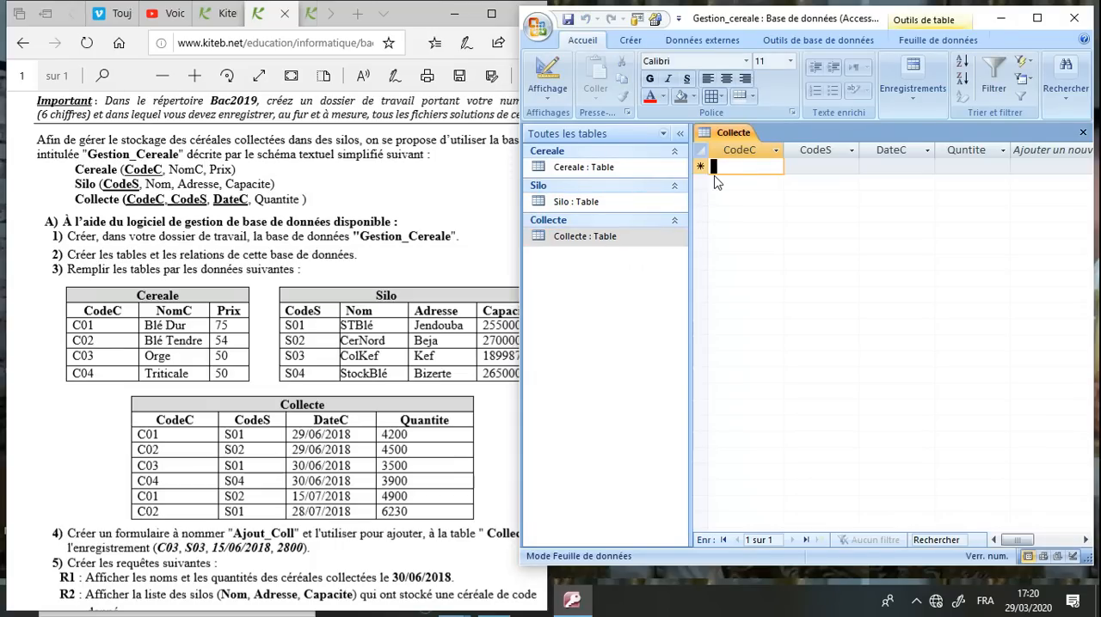
type("C01")
key("Tab")
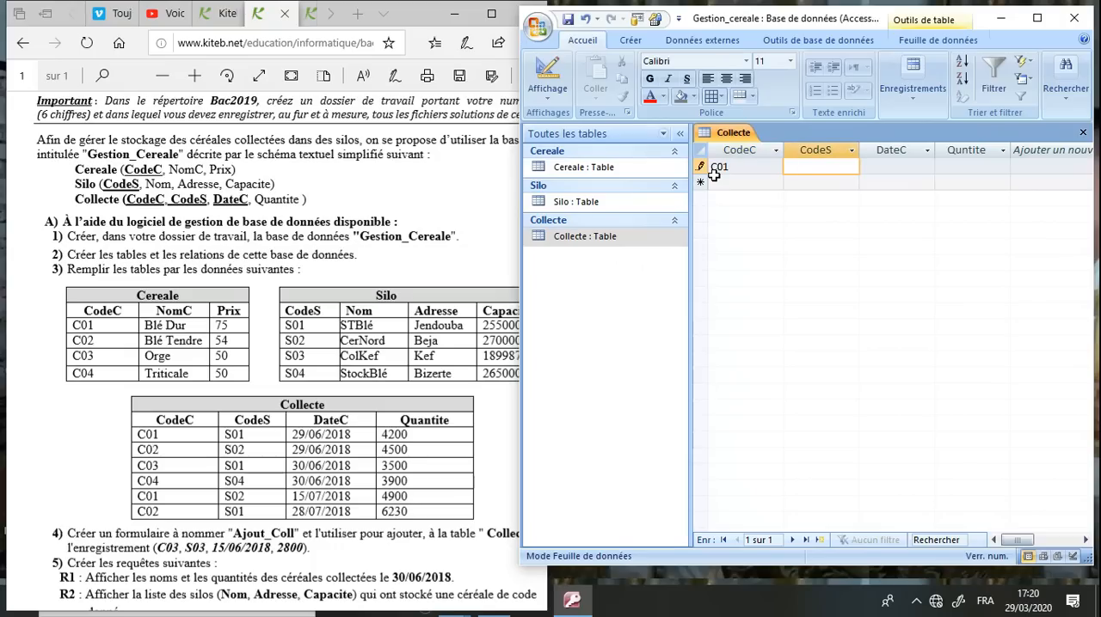
type("S01")
key("Tab")
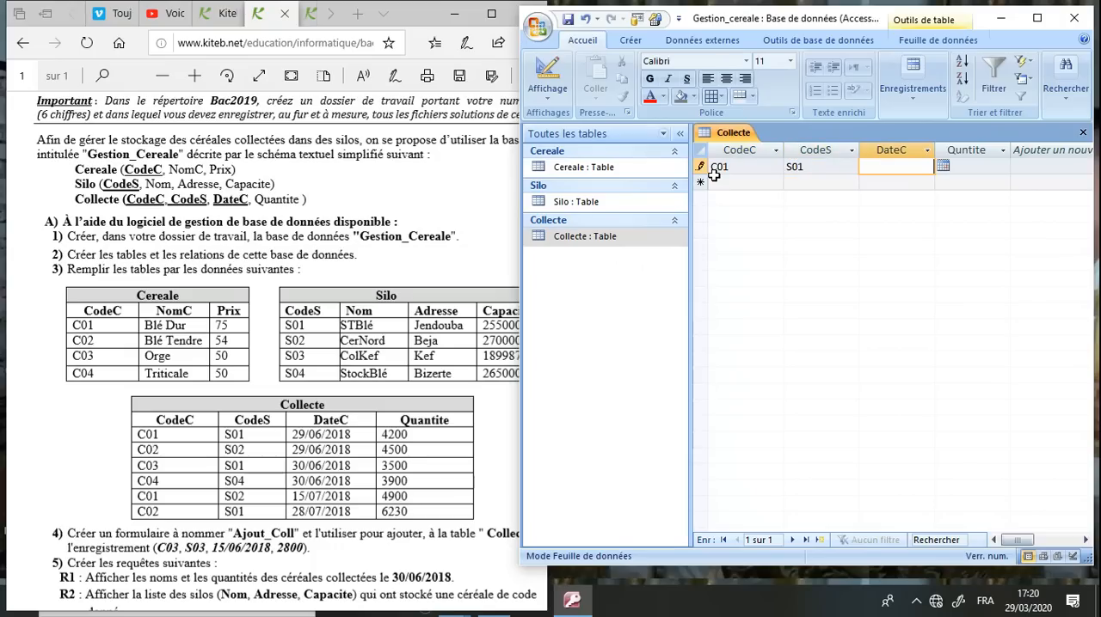
type("29/06/2018/")
key("BackSpace")
key("Tab")
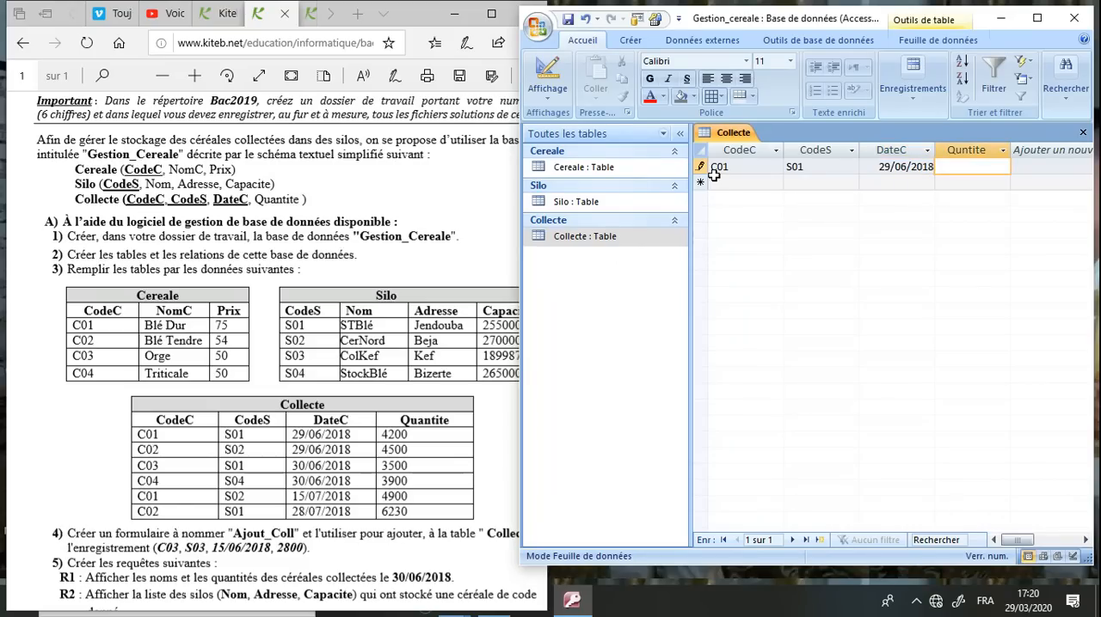
type("4200")
Add the second Collecte record with CodeC C02, CodeS S02, DateC 29/06/2018 and Quntite 4500
left_click(720, 183)
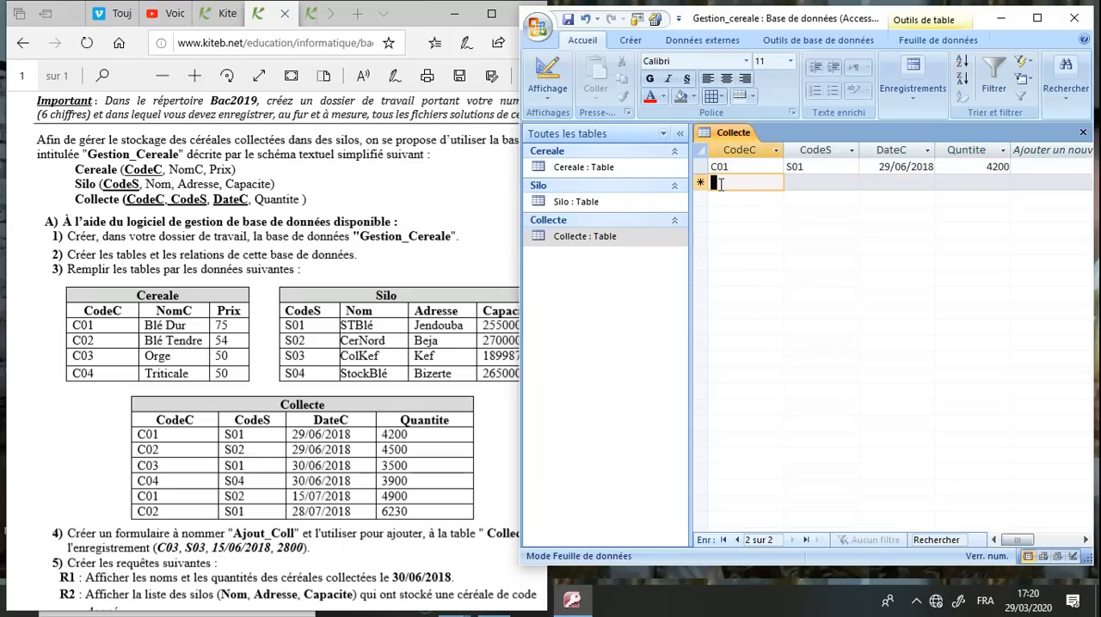
type("C02")
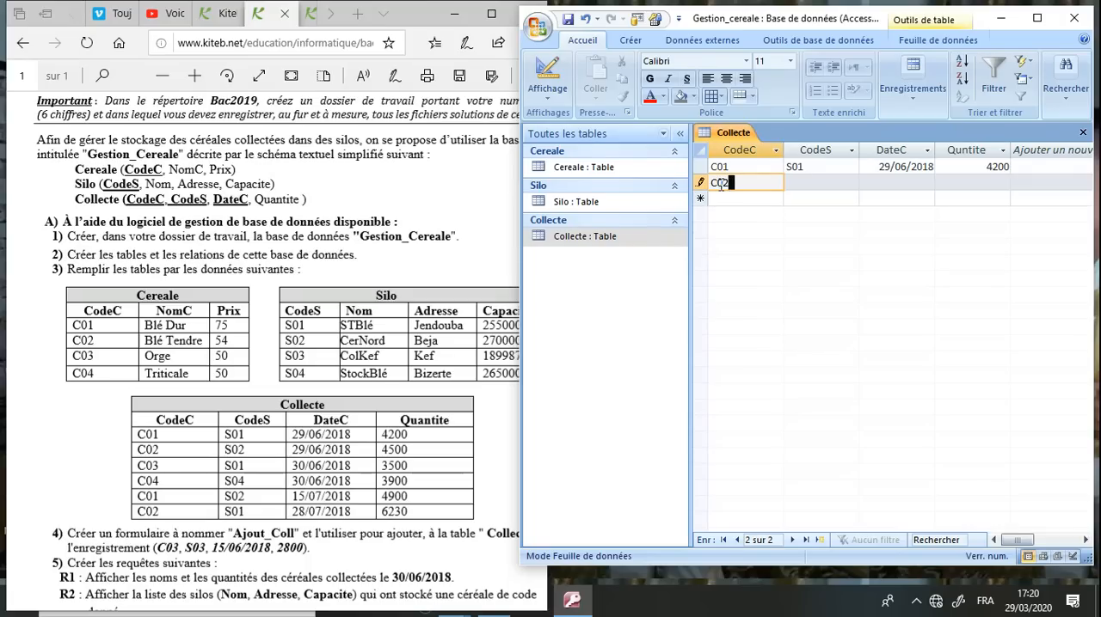
key("Tab")
type("S02")
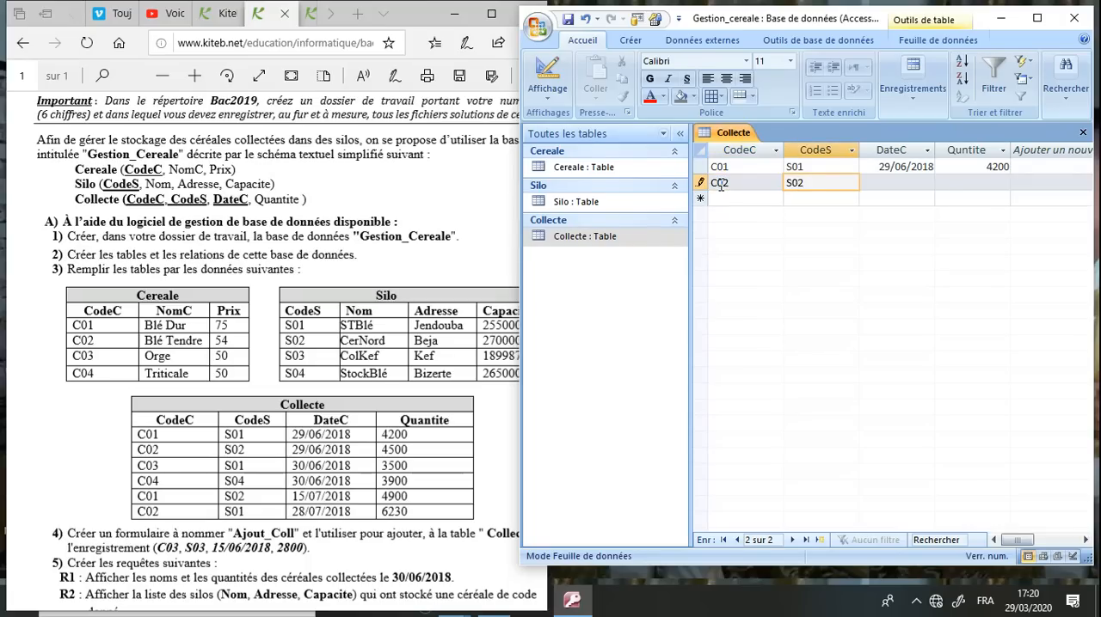
key("Tab")
type("29/06")
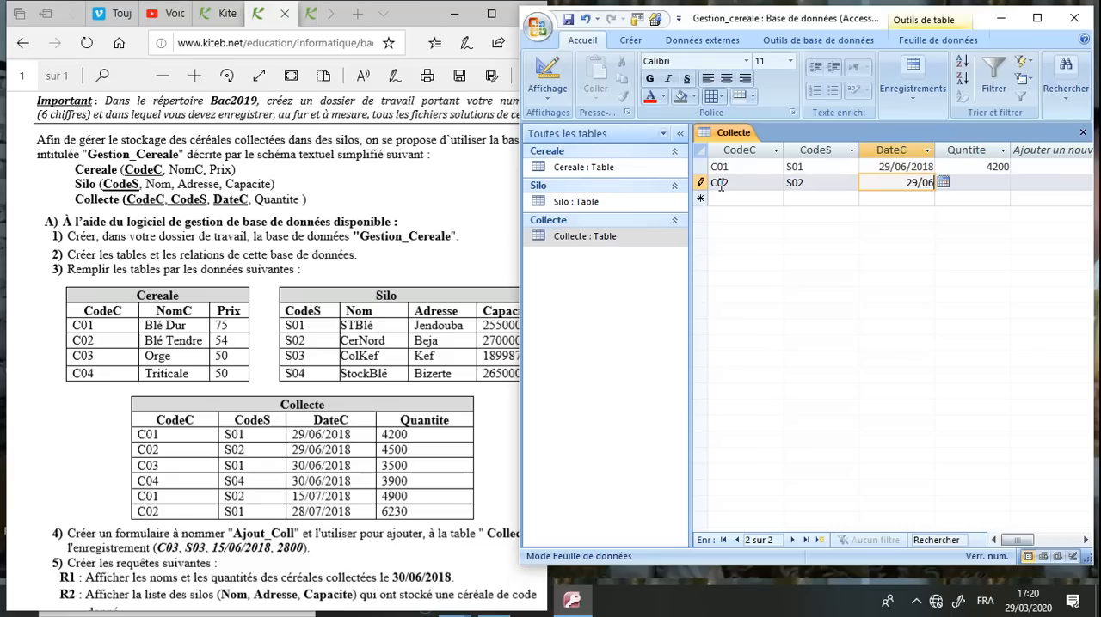
type("/2018")
key("Tab")
type("4500")
key("Tab")
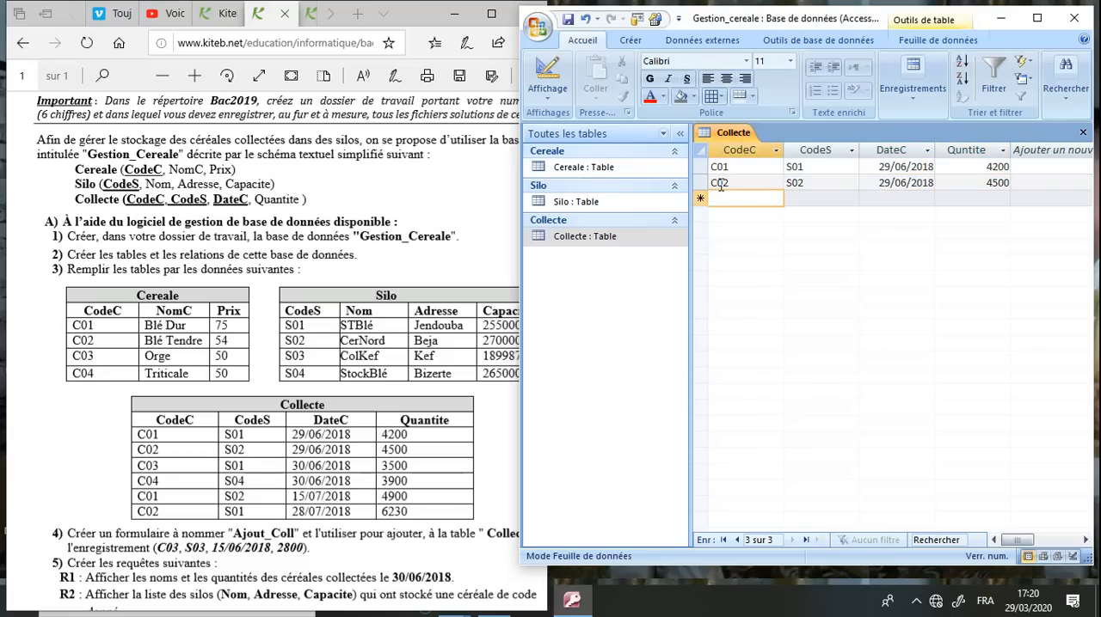
Add the third Collecte record with CodeC C03, CodeS S01, DateC 30/06/2018 and Quntite 3500
type("C03")
key("Tab")
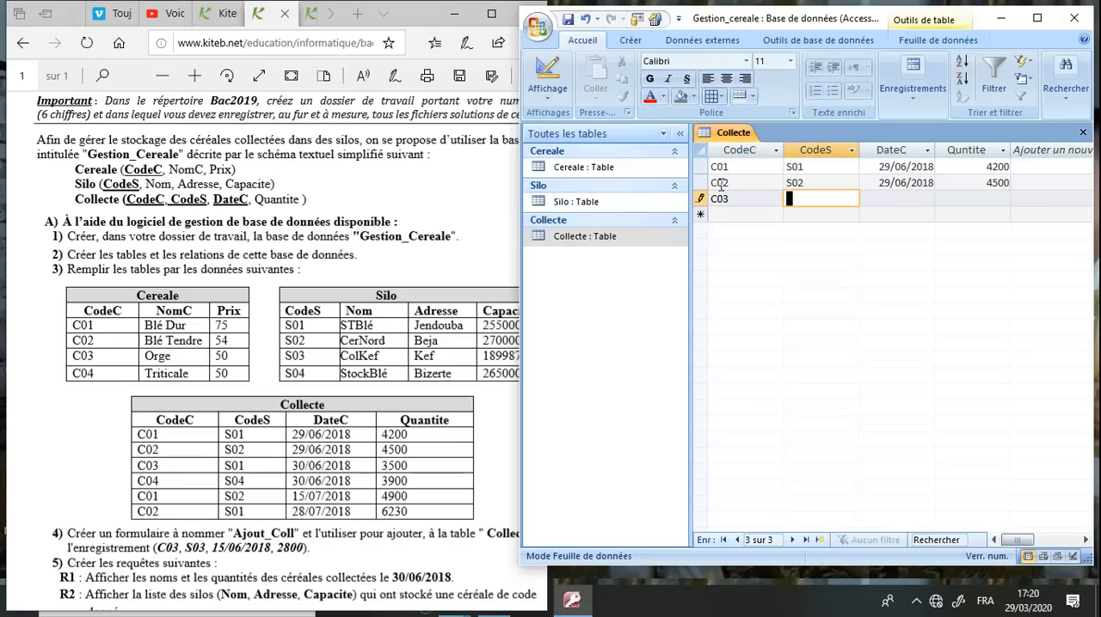
type("S01")
key("Tab")
type("30/06")
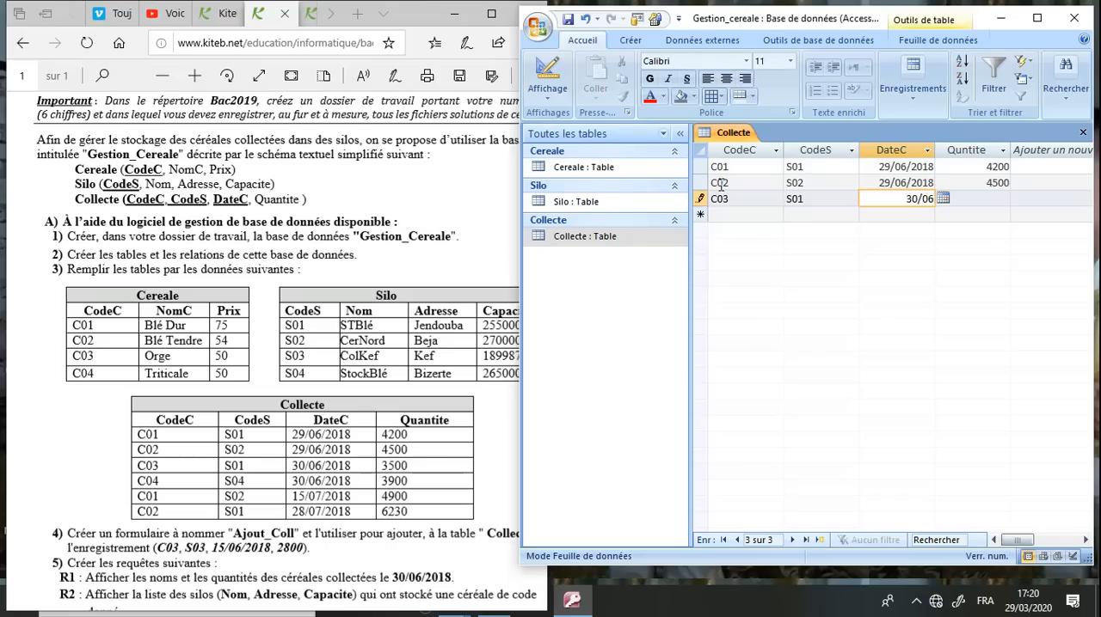
type("/2018")
key("Tab")
type("3500")
key("Tab")
Add the fourth Collecte record with CodeC C04, CodeS S04, DateC 30/06/2018 and Quntite 3900
type("C")
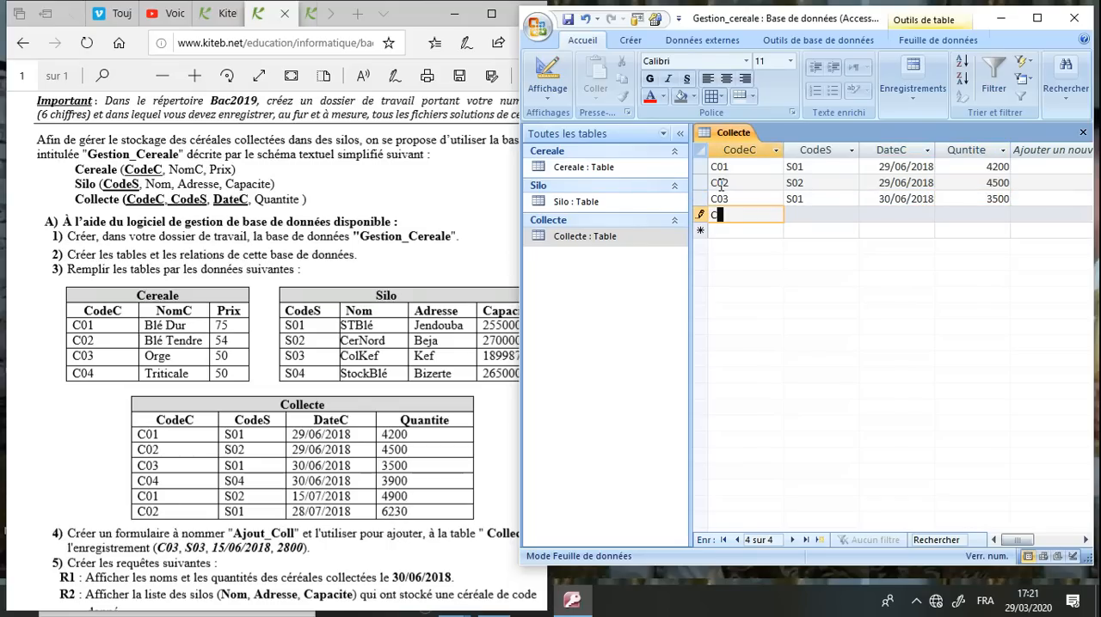
type("04")
key("Tab")
type("S04")
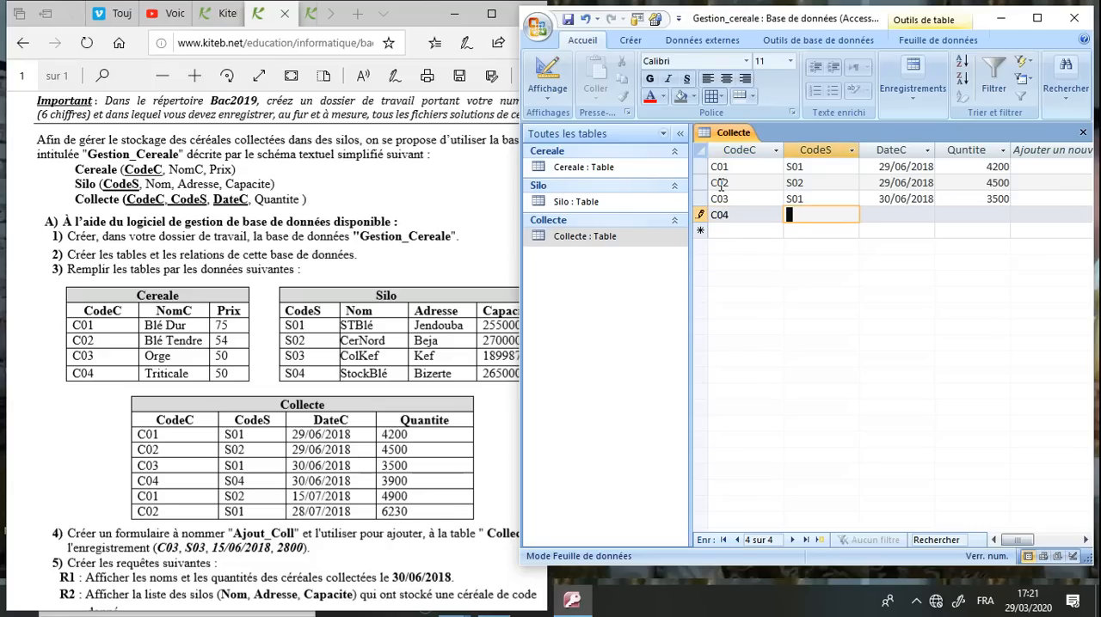
key("Tab")
type("3")
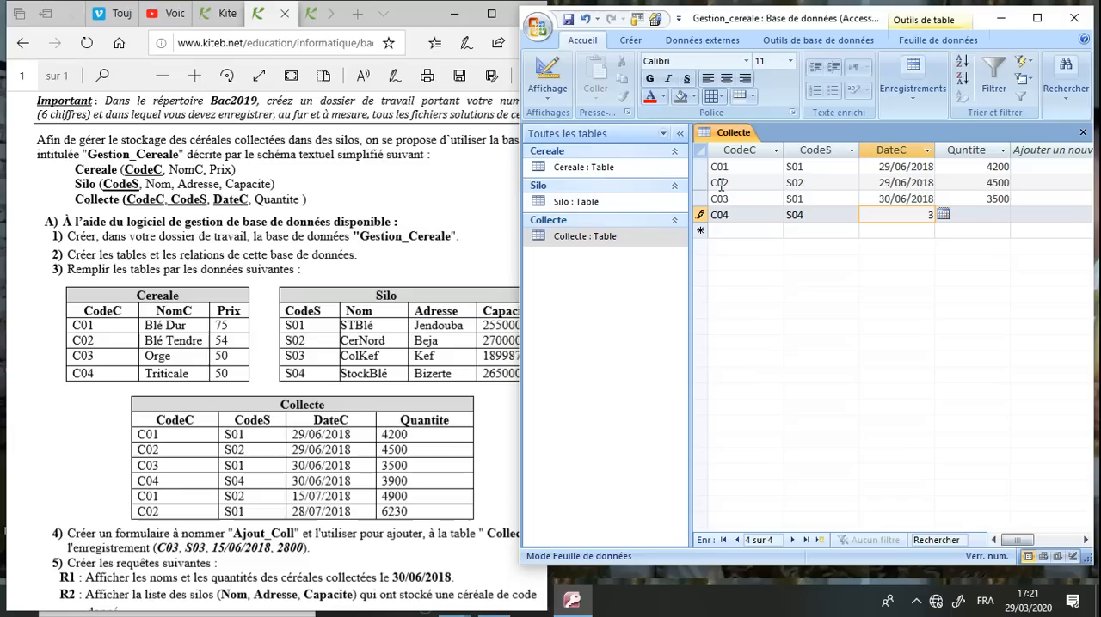
type("0/06/2018")
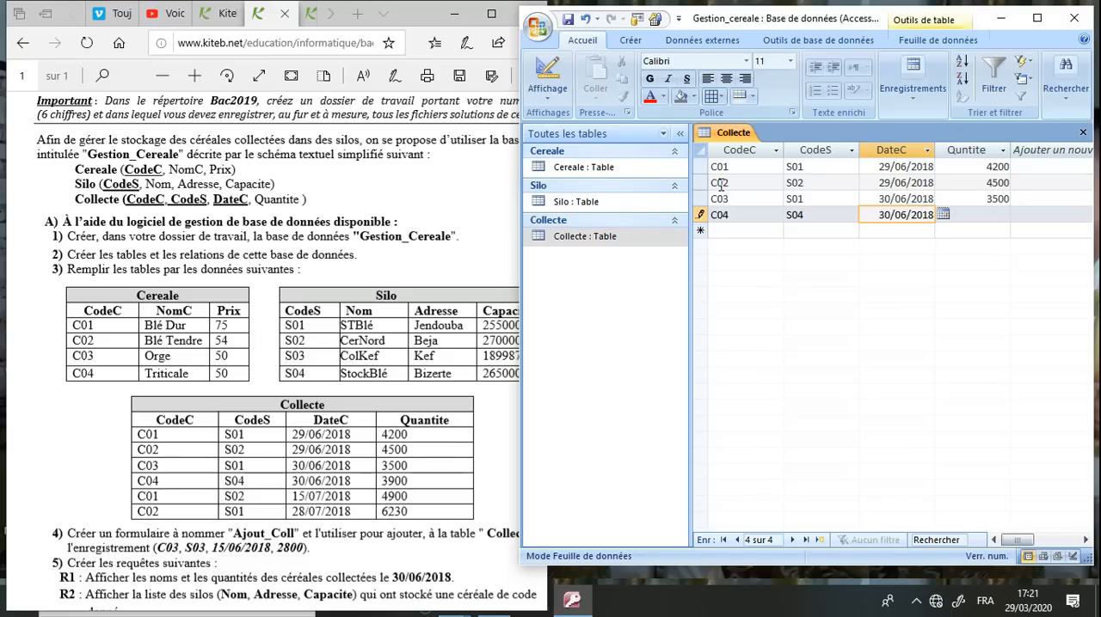
key("Tab")
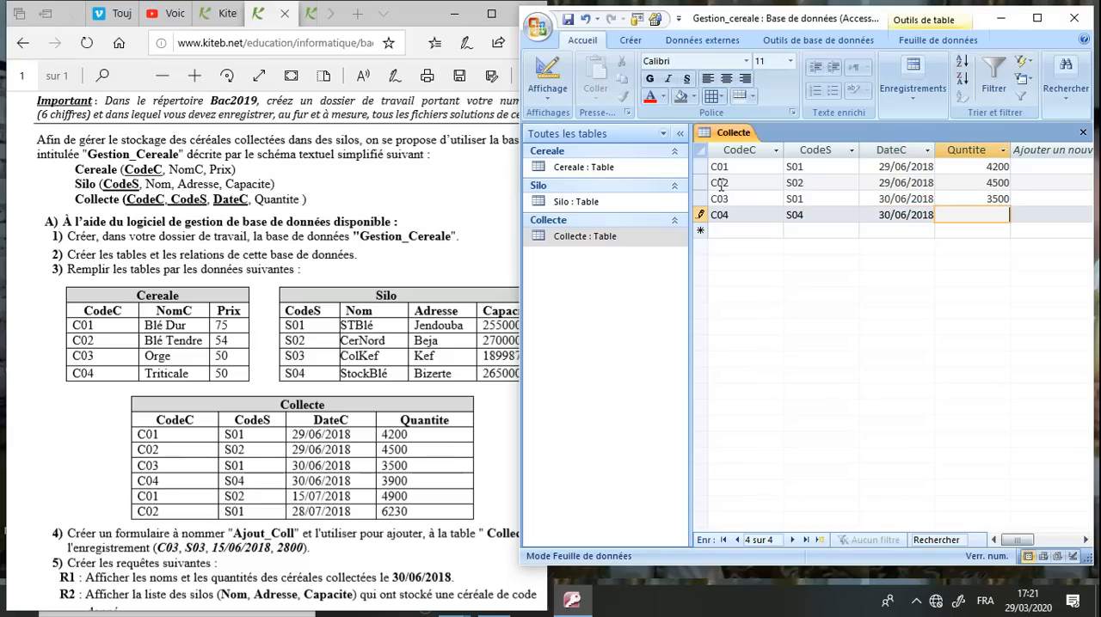
type("3900")
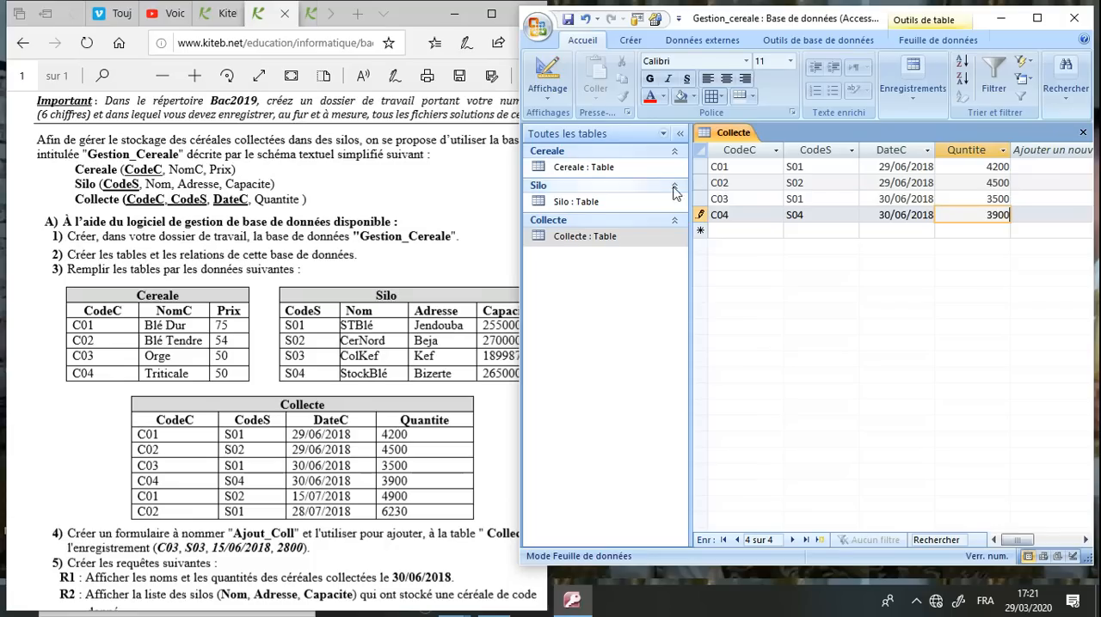
Add the fifth Collecte record with CodeC C01, CodeS S02, DateC 15/07/2018 and Quntite 4900
left_click(735, 231)
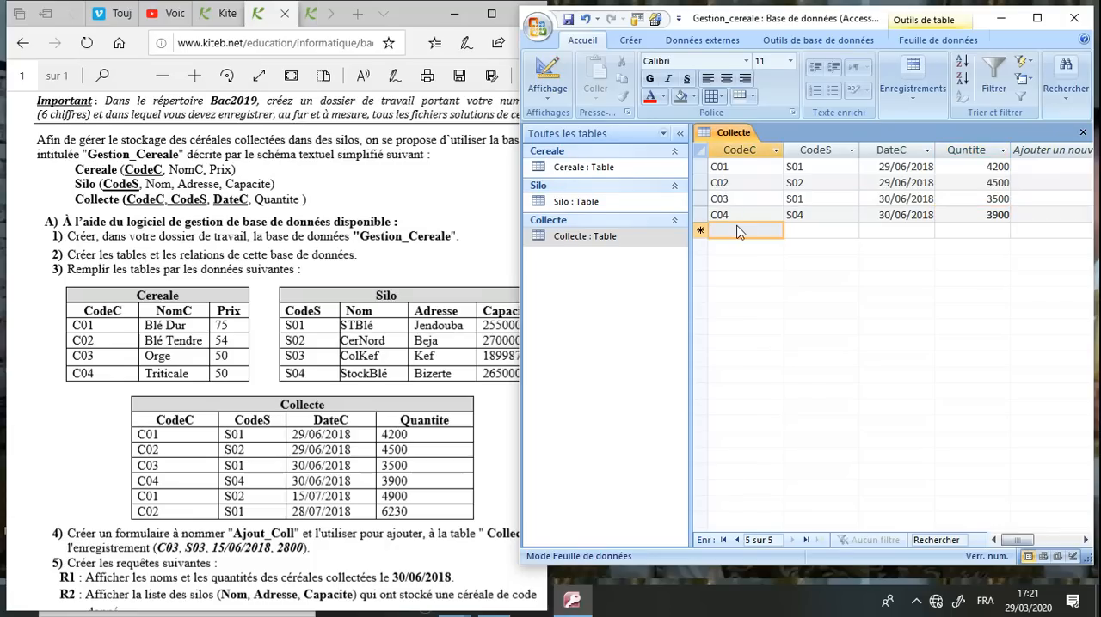
type("C01")
key("Tab")
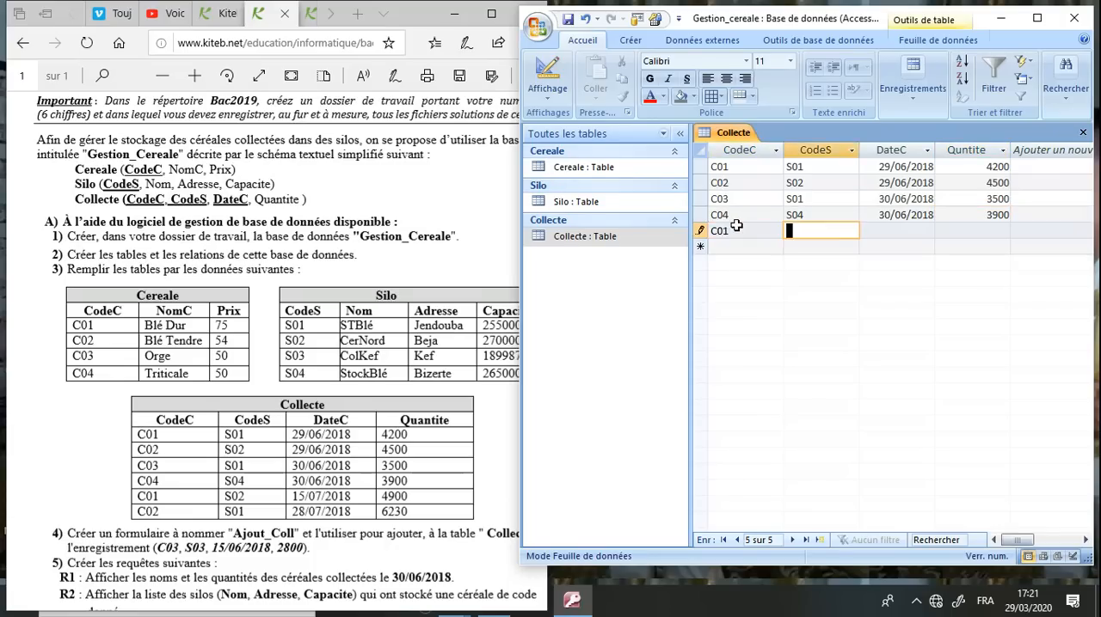
type("S02")
key("Tab")
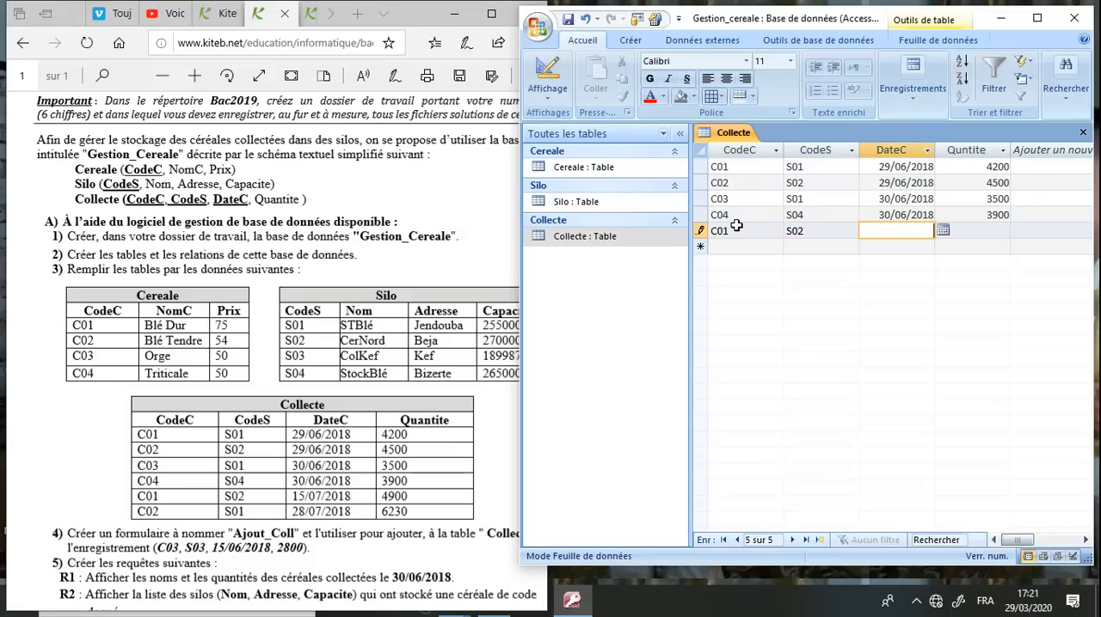
type("15/07/2018")
key("Tab")
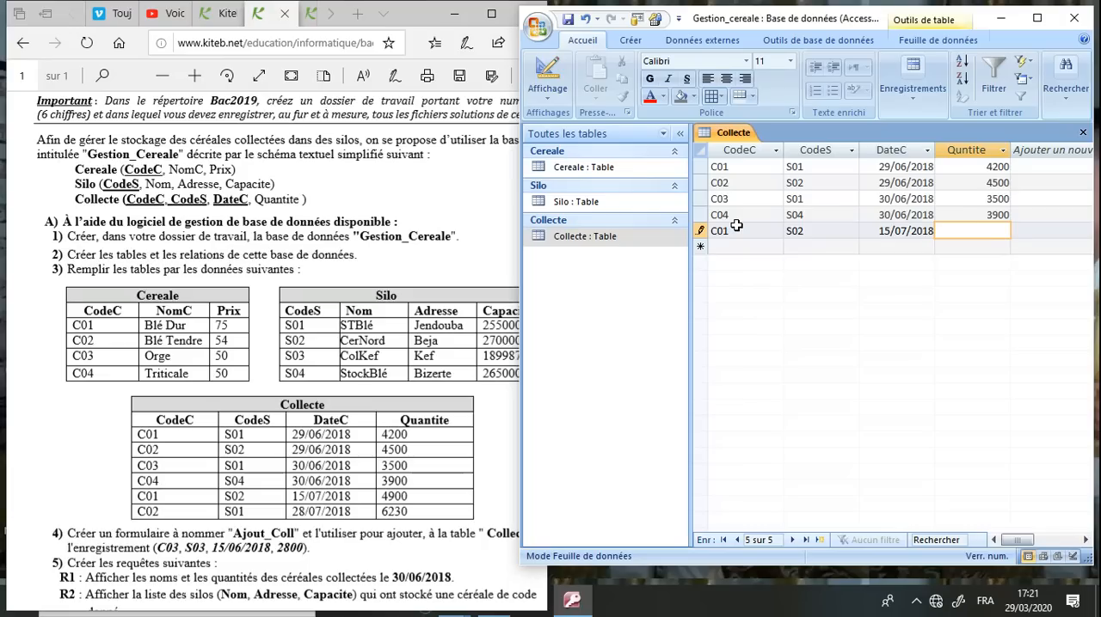
type("4900")
key("Tab")
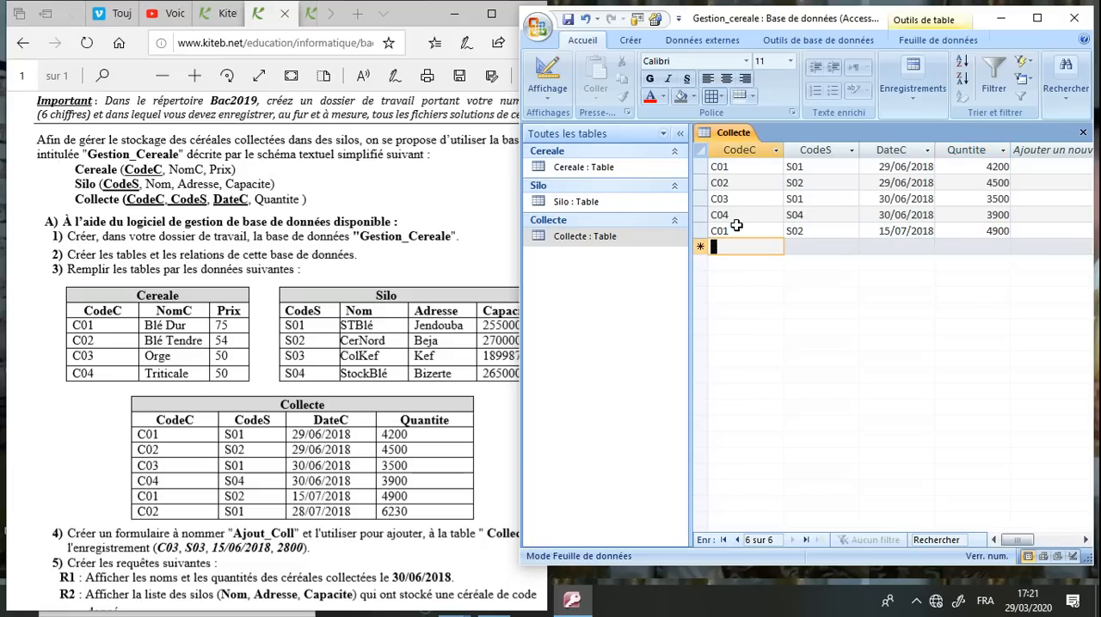
Add the sixth Collecte record with CodeC C02, CodeS S01, DateC 28/07/2018 and Quntite 6230, and save and close the table
type("C02")
key("Tab")
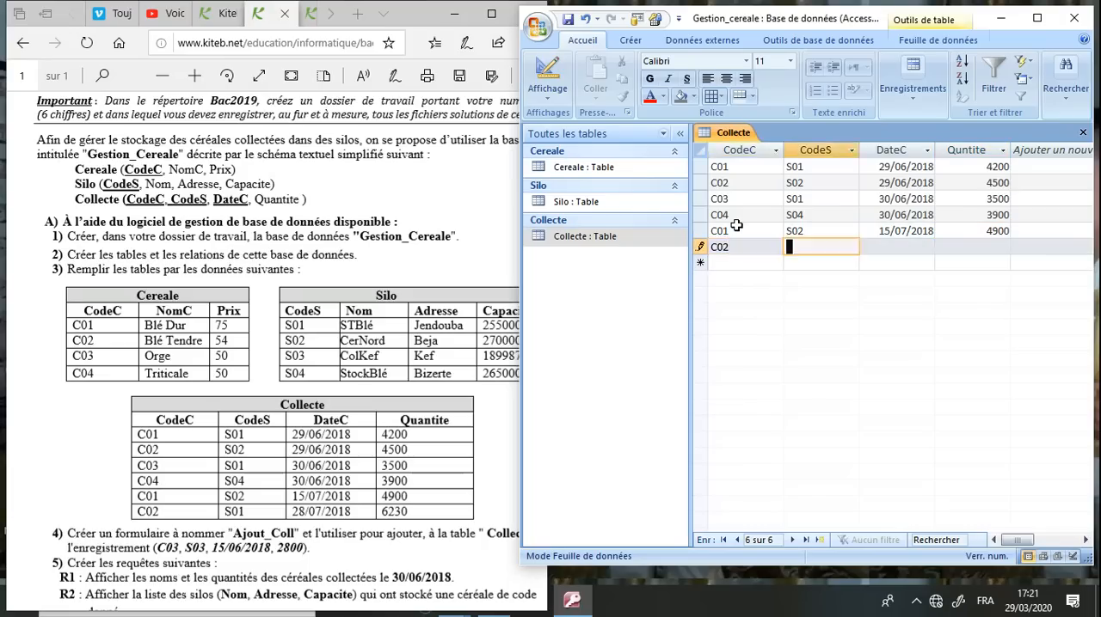
type("S01")
key("Tab")
type("28/07/2018")
key("Tab")
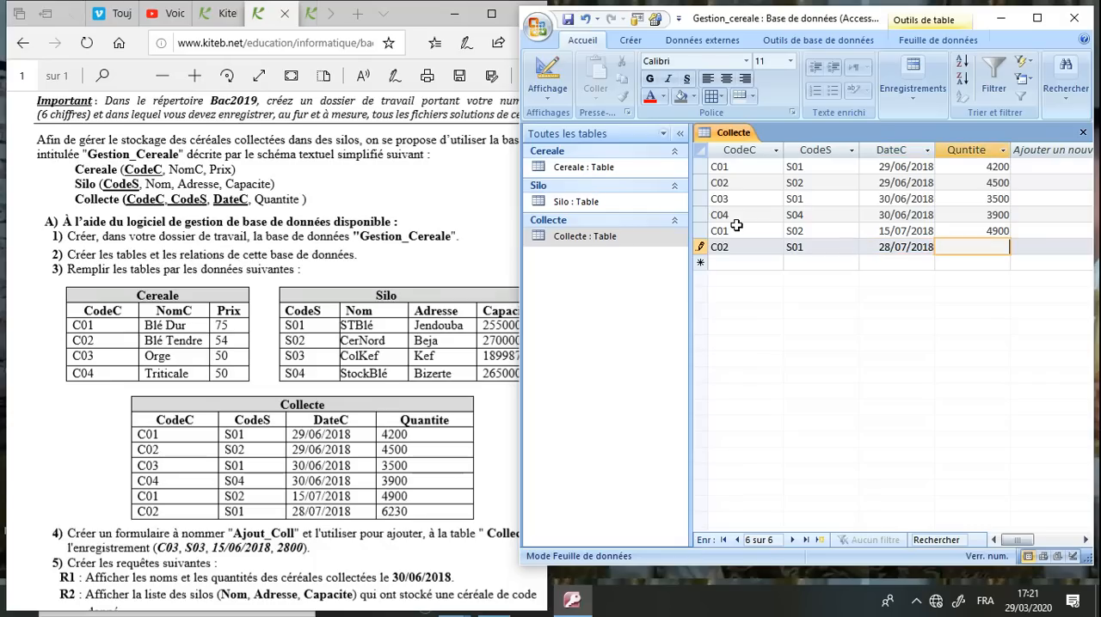
type("6230")
left_click(568, 19)
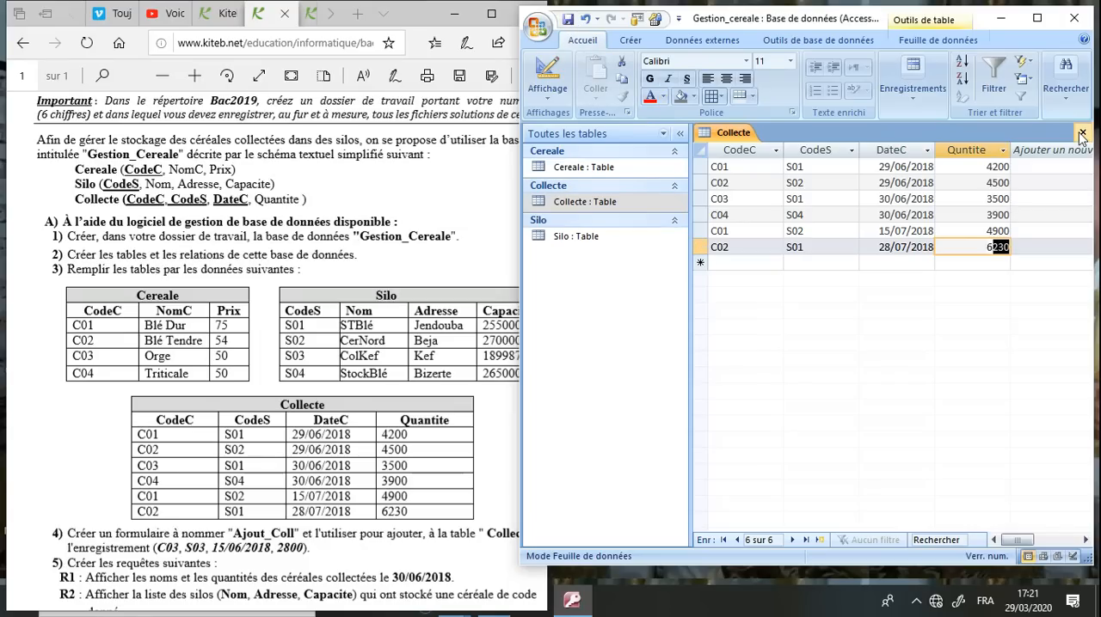
left_click(1083, 133)
Switch to the exam sheet in the browser and read question 4 about creating the Ajout_Coll form
left_click(437, 340)
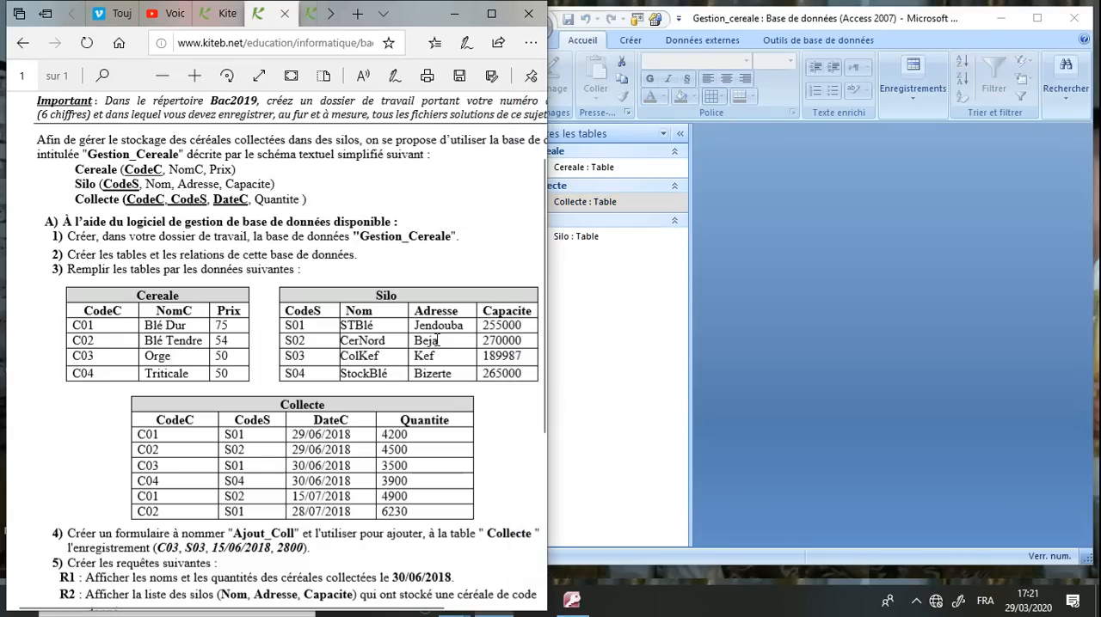
scroll(437, 340, "down", 1)
scroll(437, 340, "down", 5)
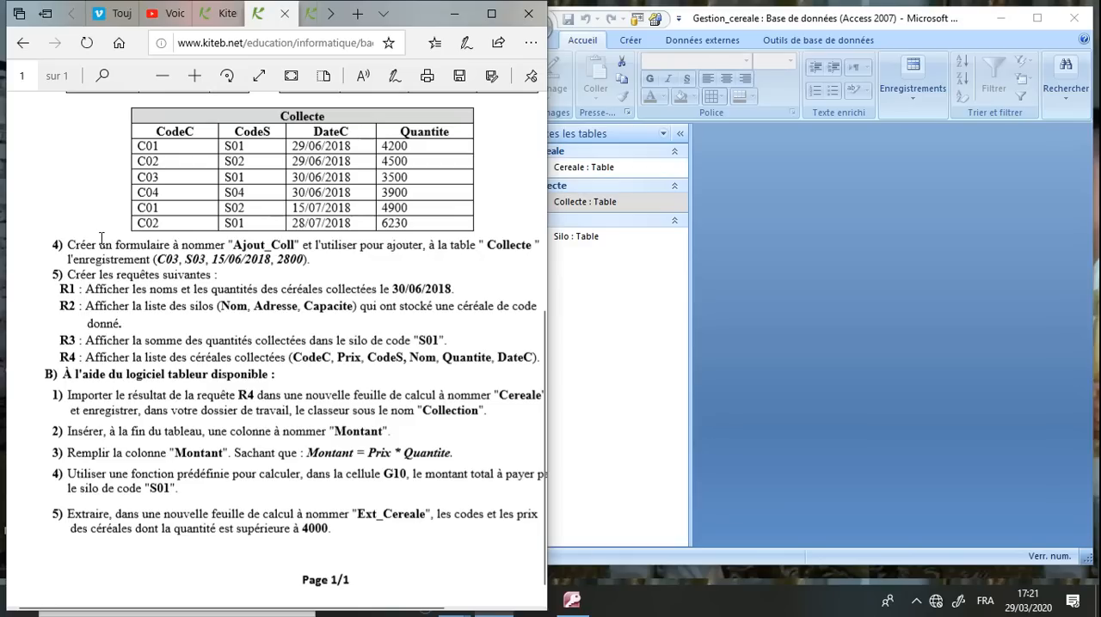
left_click_drag(97, 244, 318, 243)
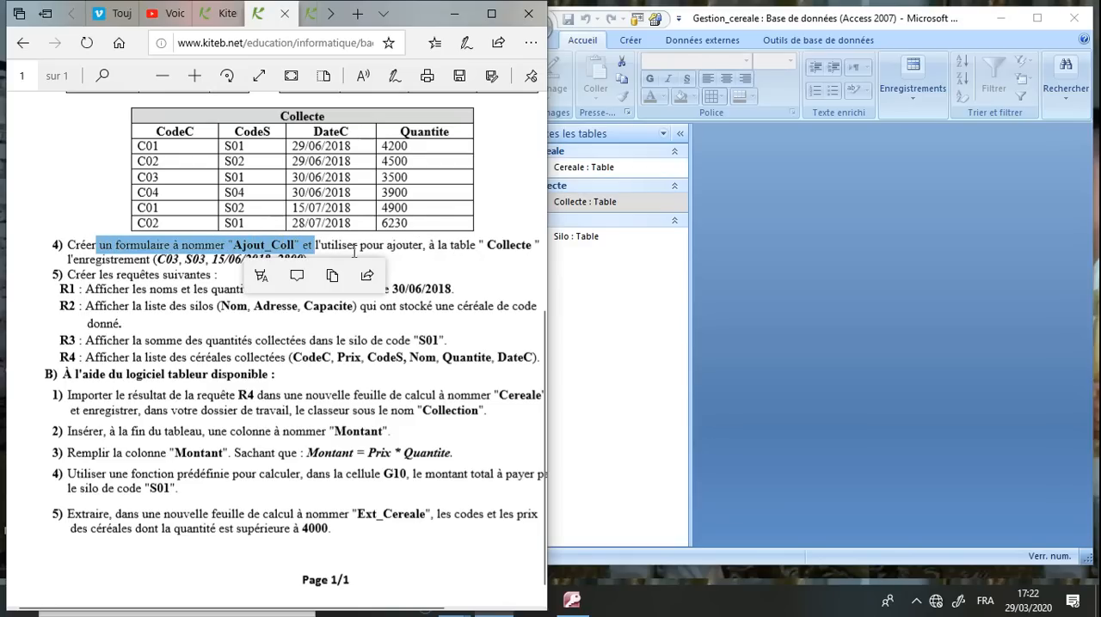
Return to the Gestion_cereale database in Access and create a form based on the Collecte table
left_click(170, 280)
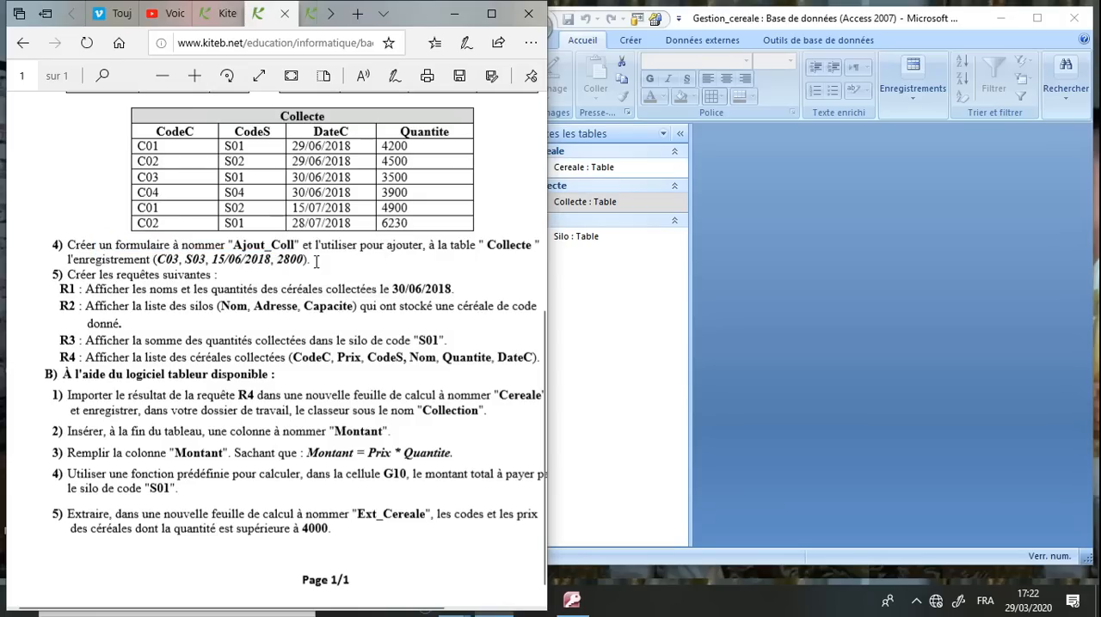
left_click(590, 290)
left_click(597, 206)
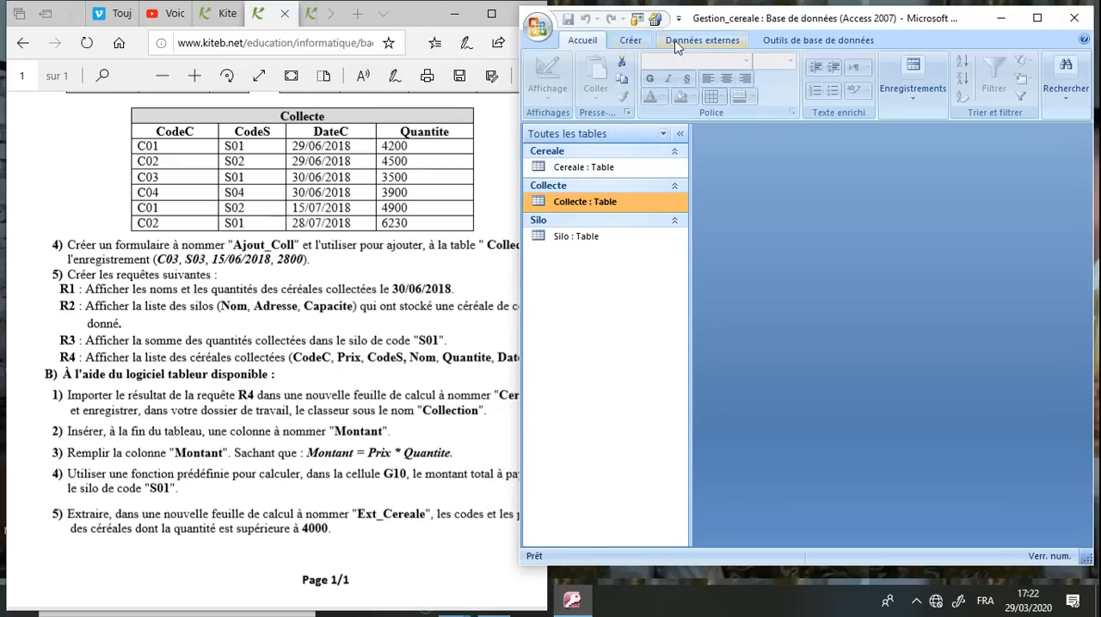
left_click(631, 41)
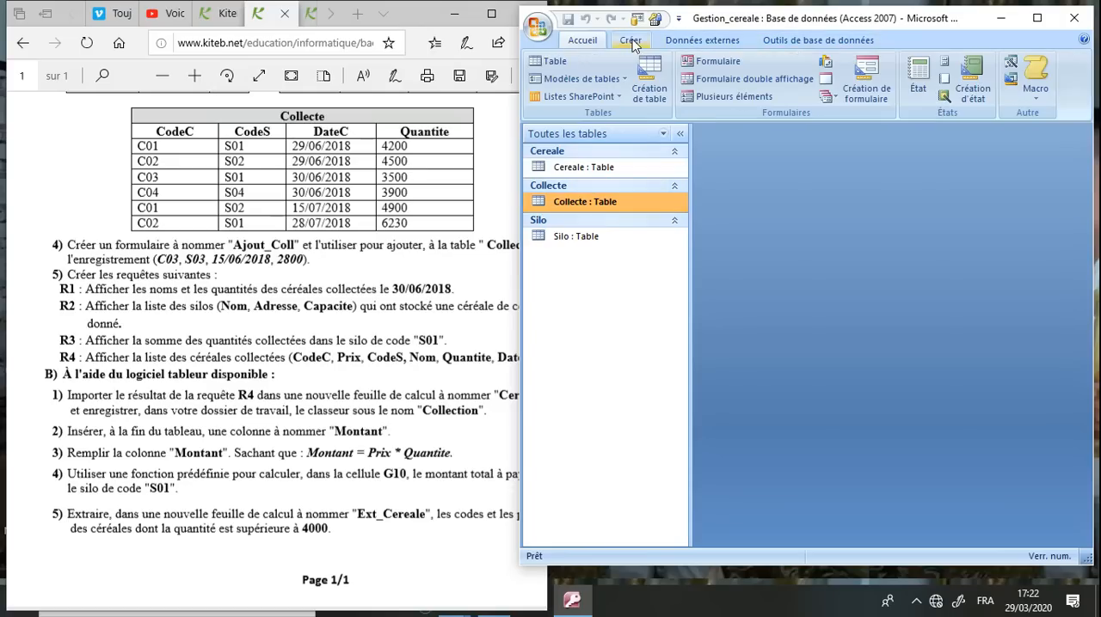
left_click(1037, 18)
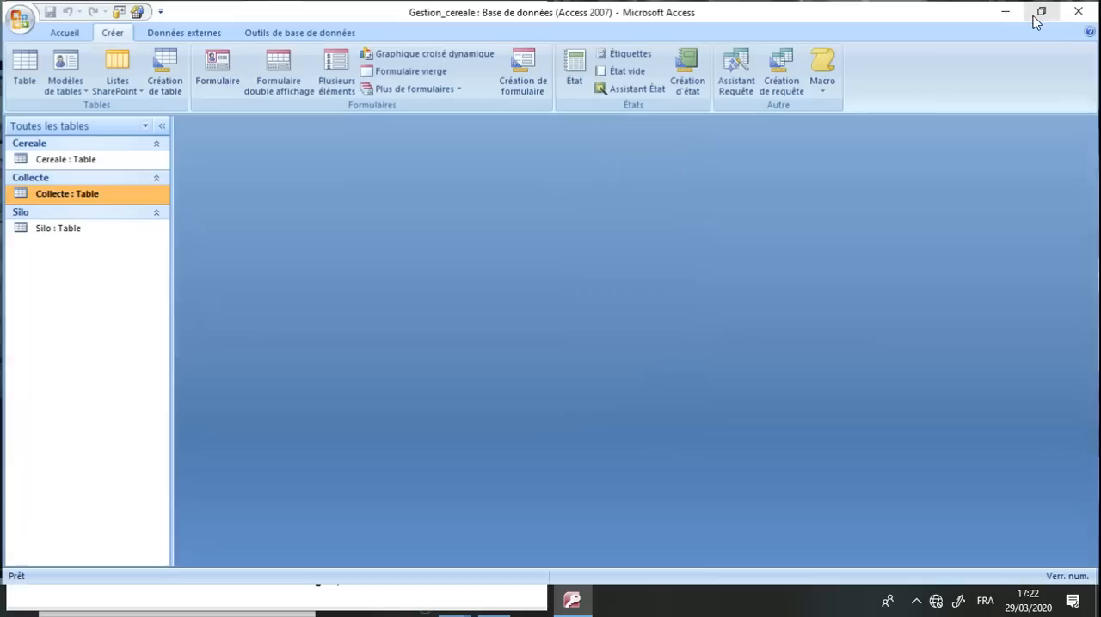
left_click(217, 69)
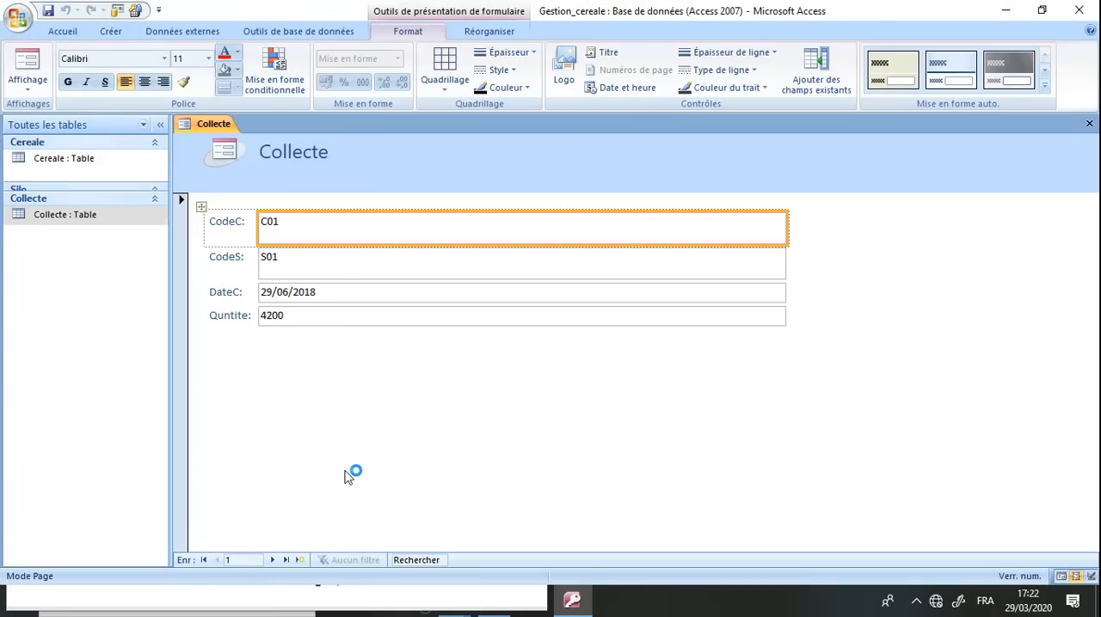
Save the new form as Ajout_coll and close it
left_click(573, 604)
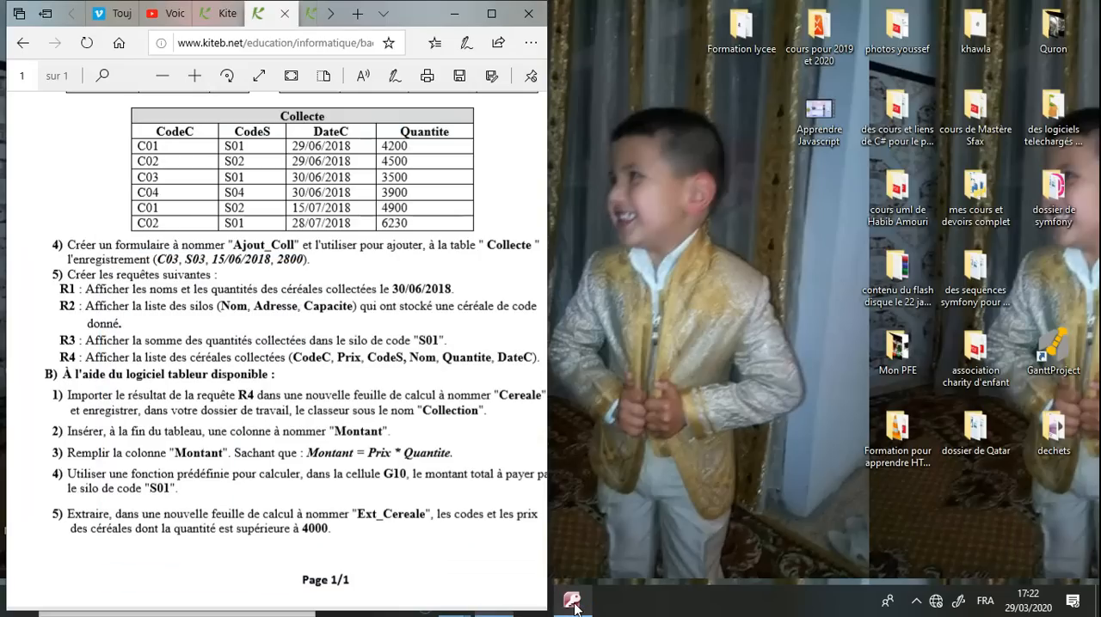
left_click(573, 604)
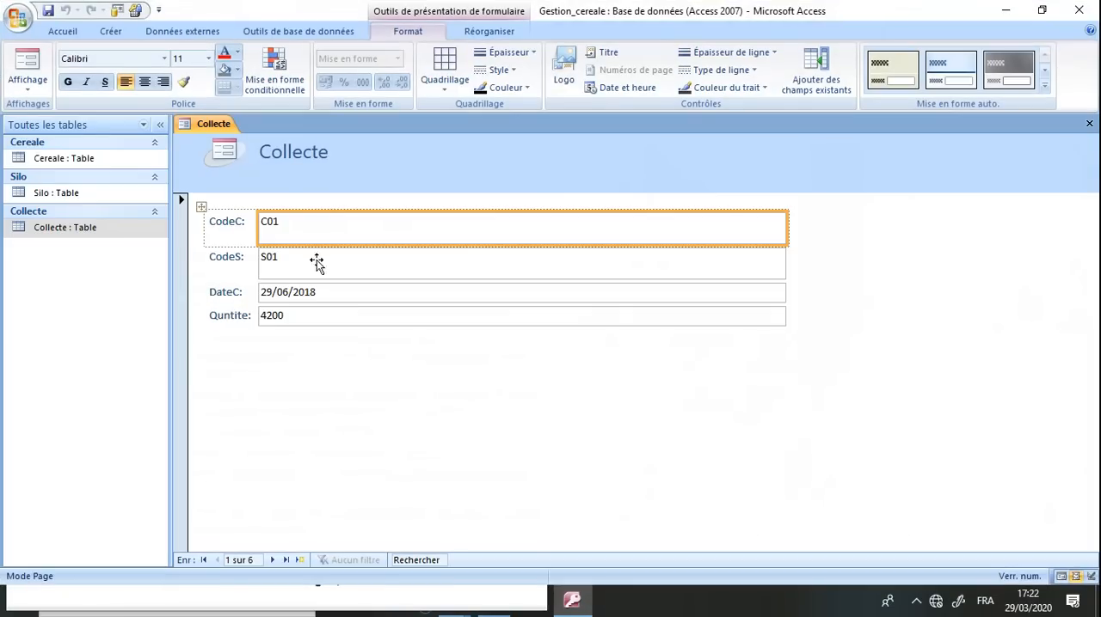
left_click(48, 11)
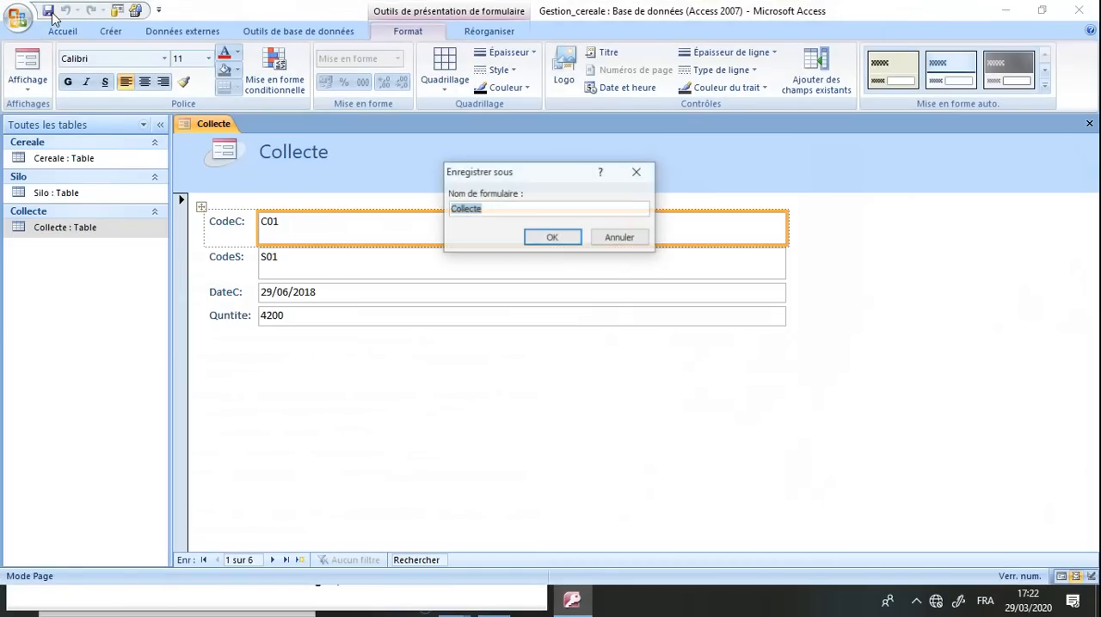
type("Ajout_coll")
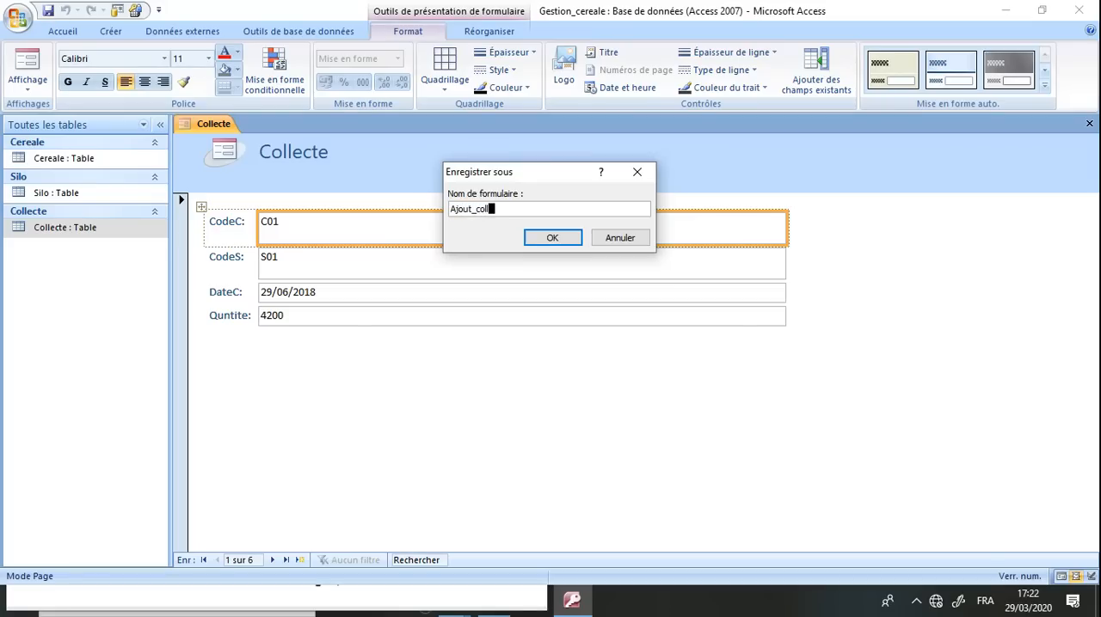
key("Return")
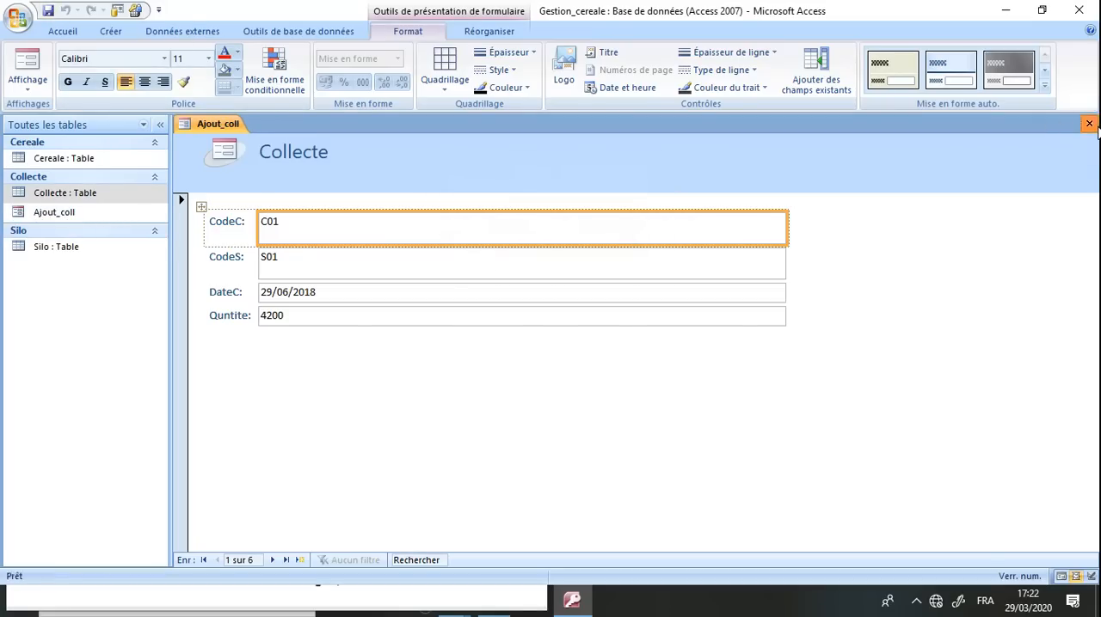
left_click(1088, 124)
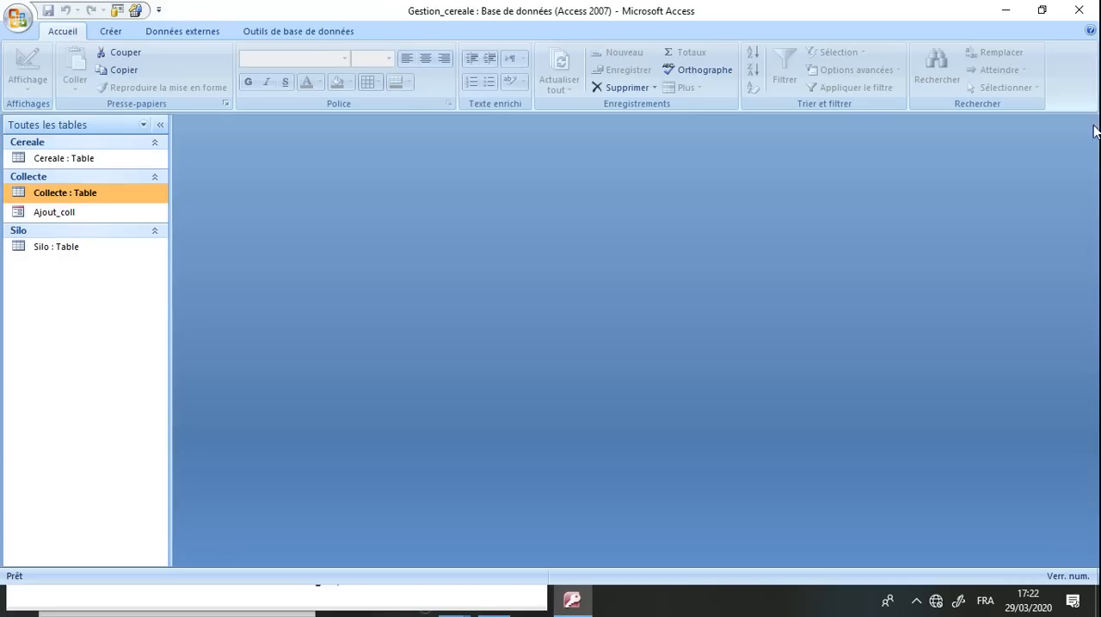
Open the Ajout_coll form and advance through the existing records to a blank new record
double_click(54, 212)
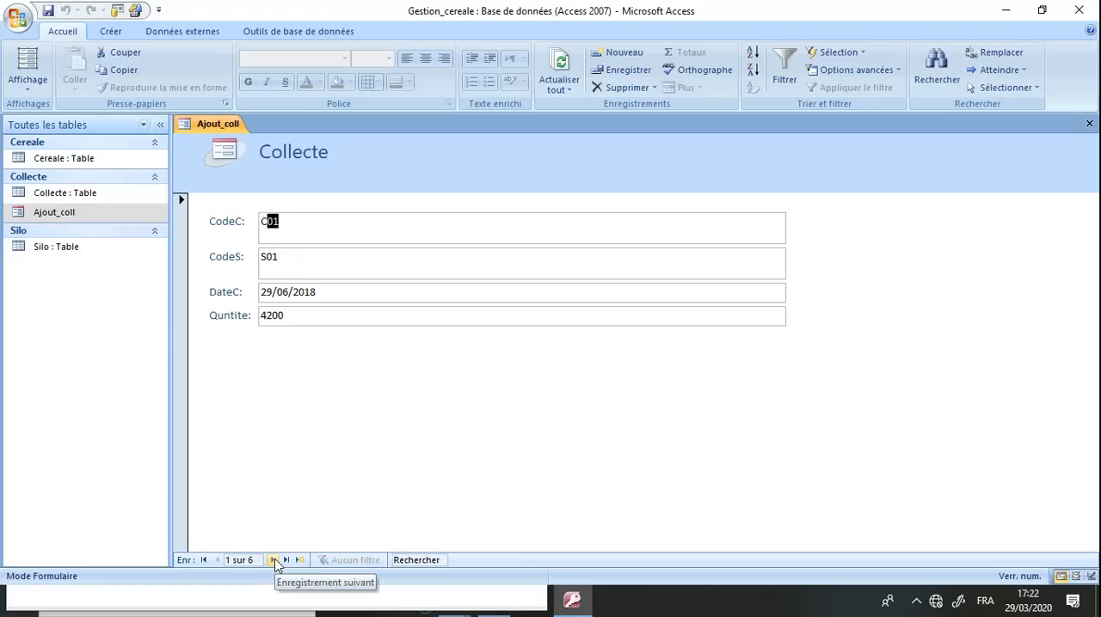
left_click(273, 560)
left_click(273, 560)
left_click(273, 560)
left_click(274, 560)
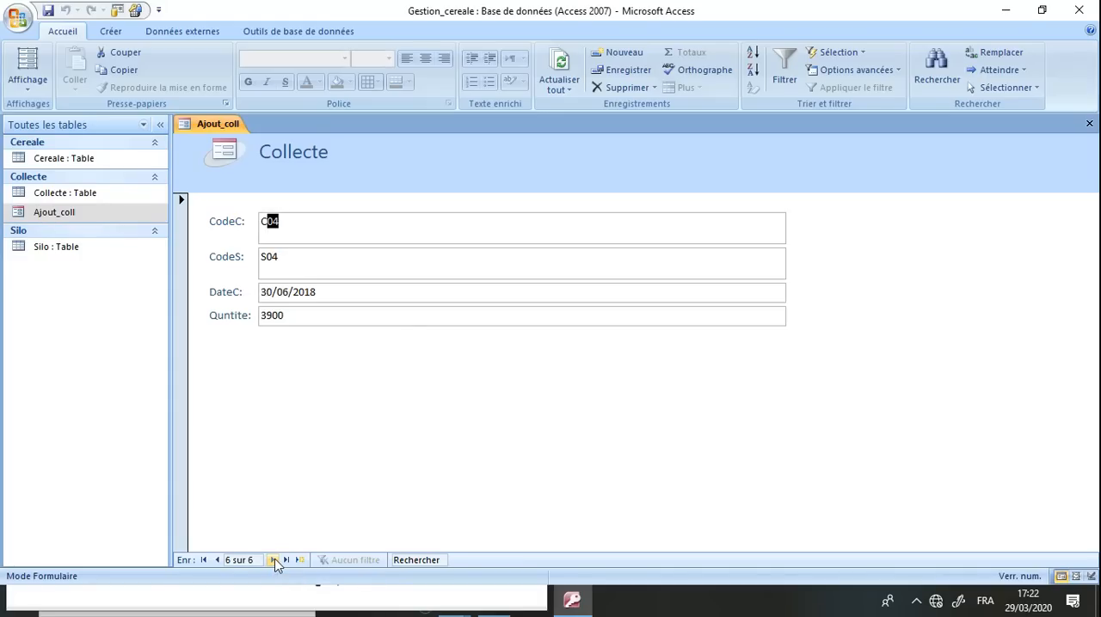
left_click(274, 559)
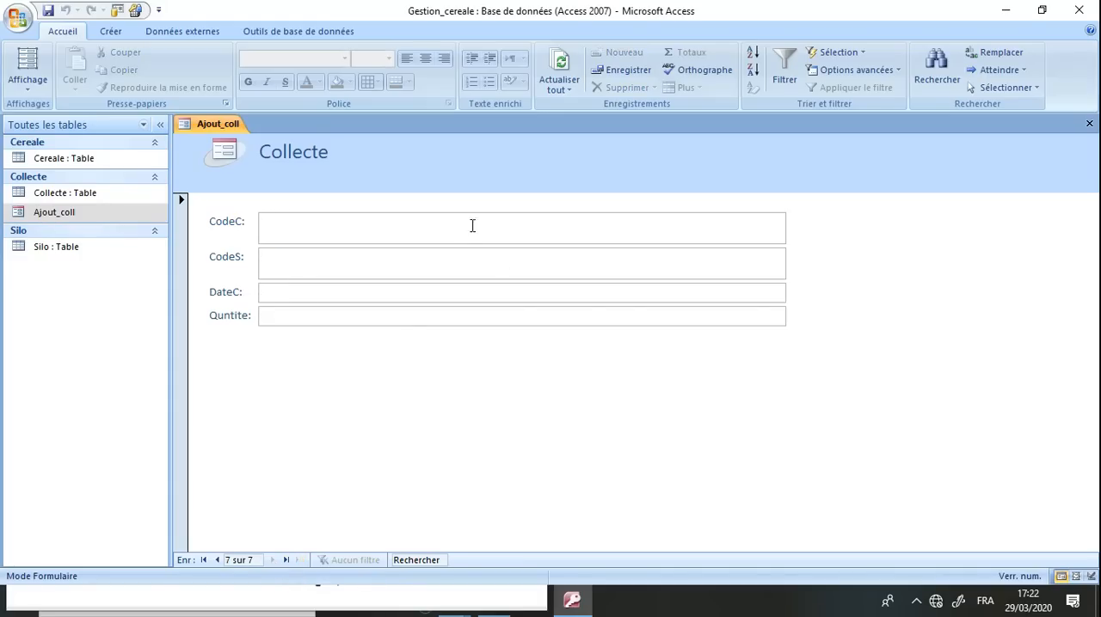
Add the record with CodeC C03, CodeS S03, DateC 15/06/2018 and Quntite 2800 through the form, save it and close the form
double_click(639, 10)
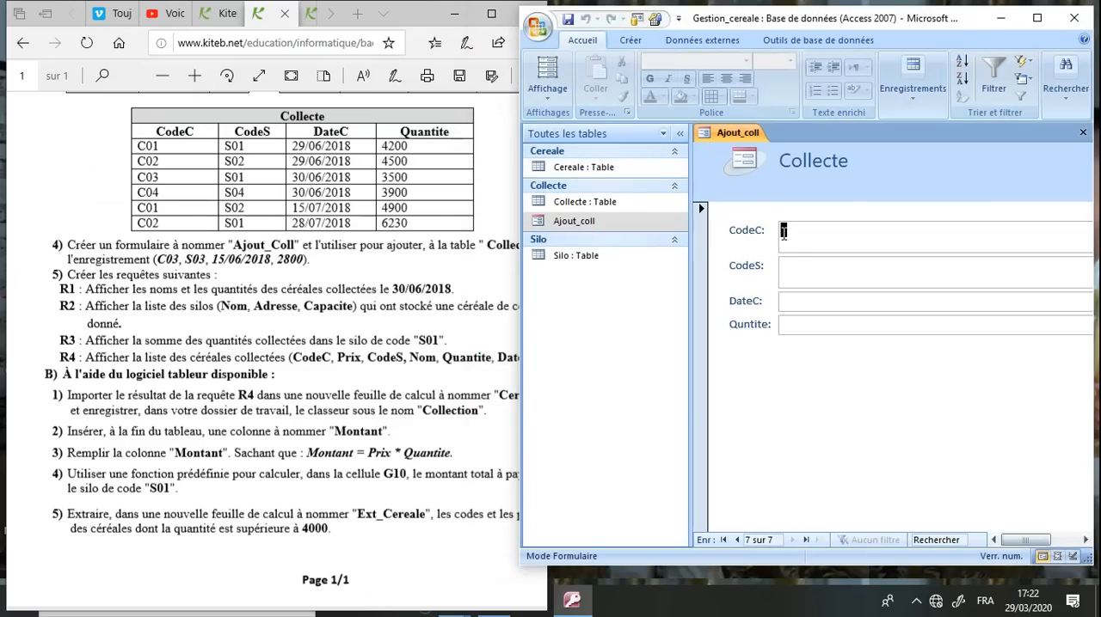
type("C03")
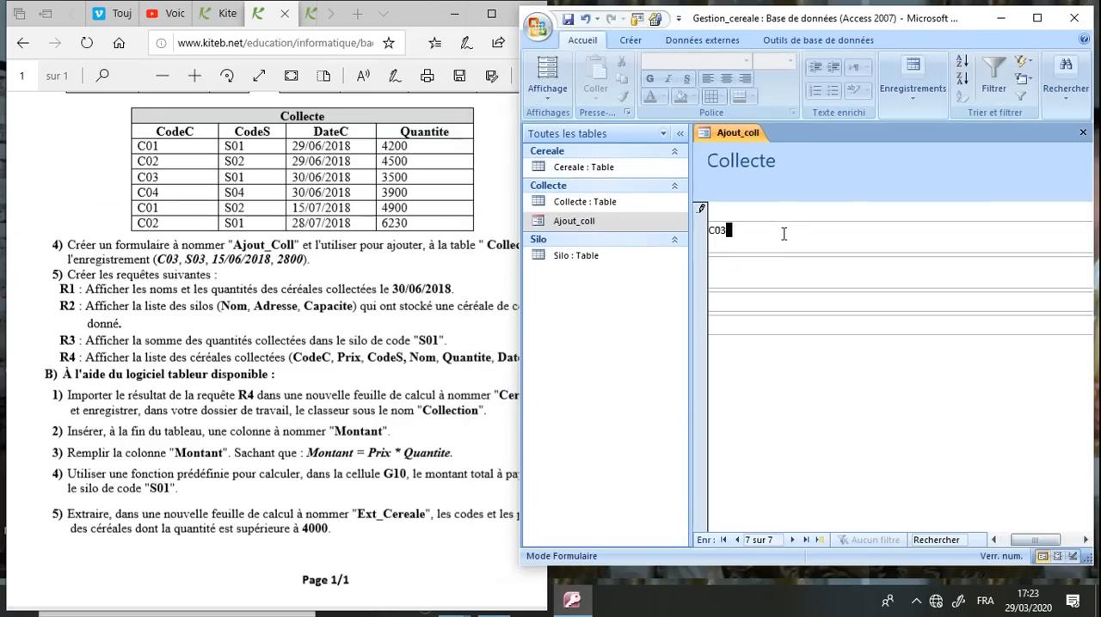
key("Tab")
type("S03")
left_click(781, 300)
type("18")
type("5/0")
type("6/2018")
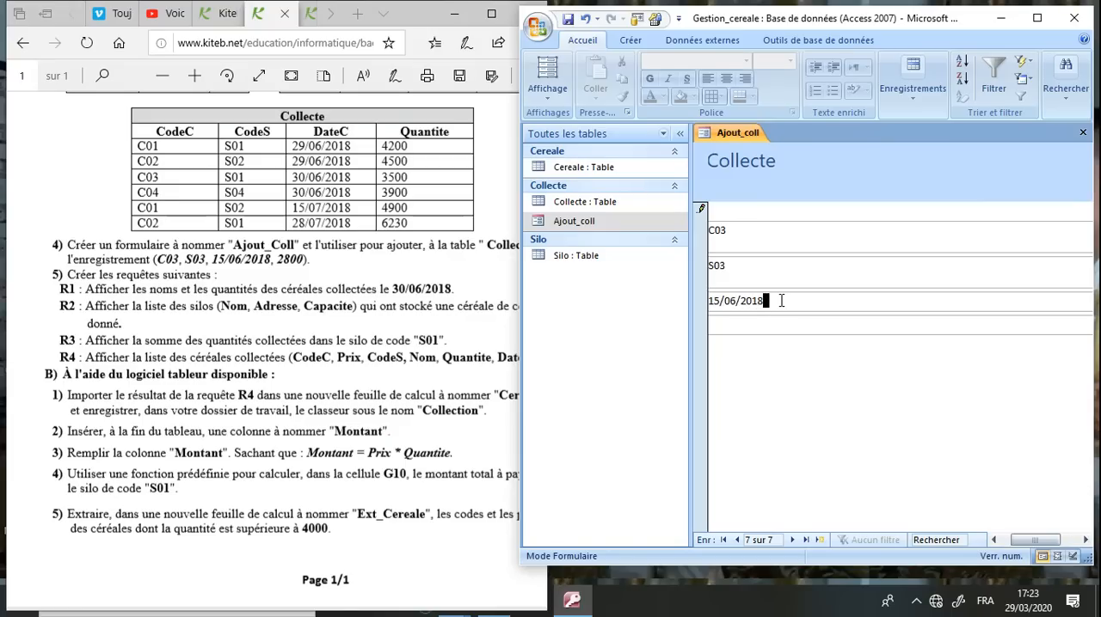
key("Tab")
type("2800")
left_click(568, 18)
double_click(825, 26)
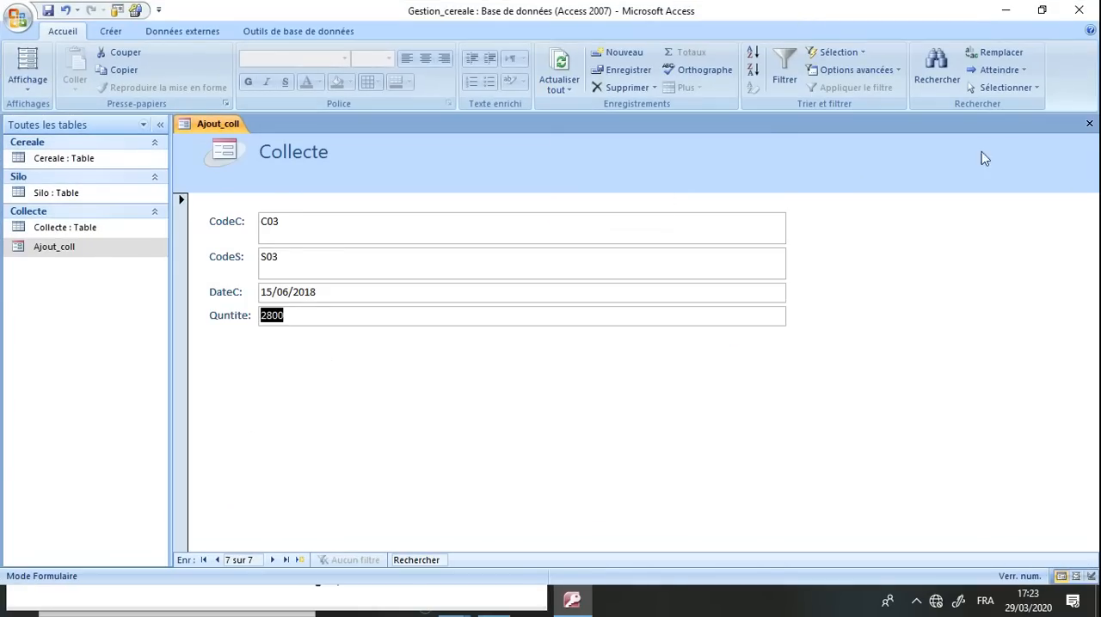
left_click(1088, 124)
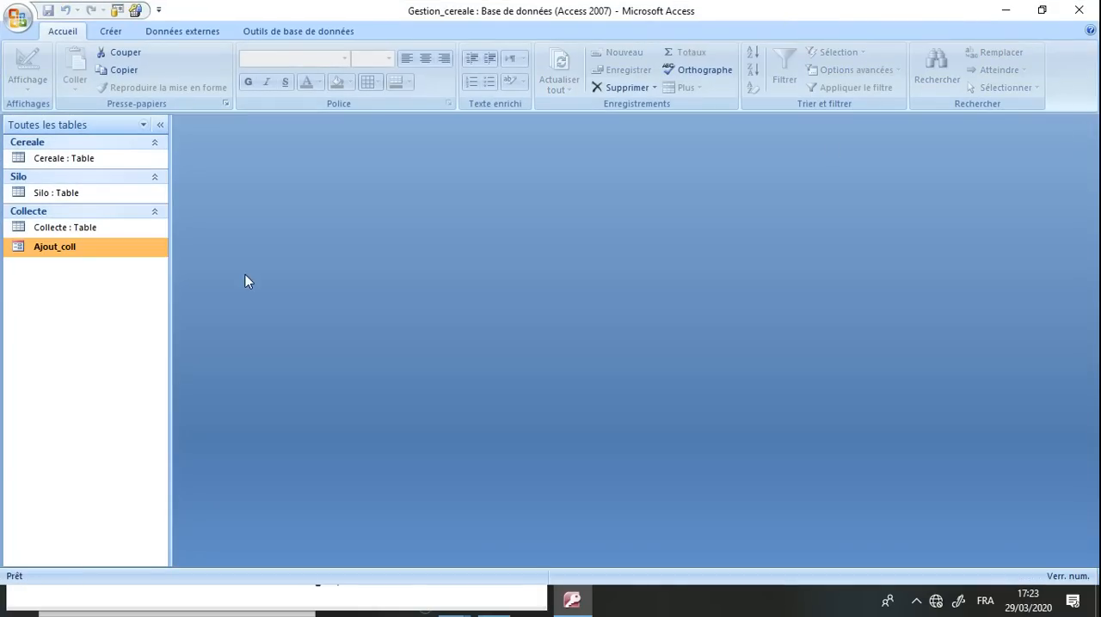
Open the Collecte table and check the record added through the form against the values in exam question 4
double_click(67, 227)
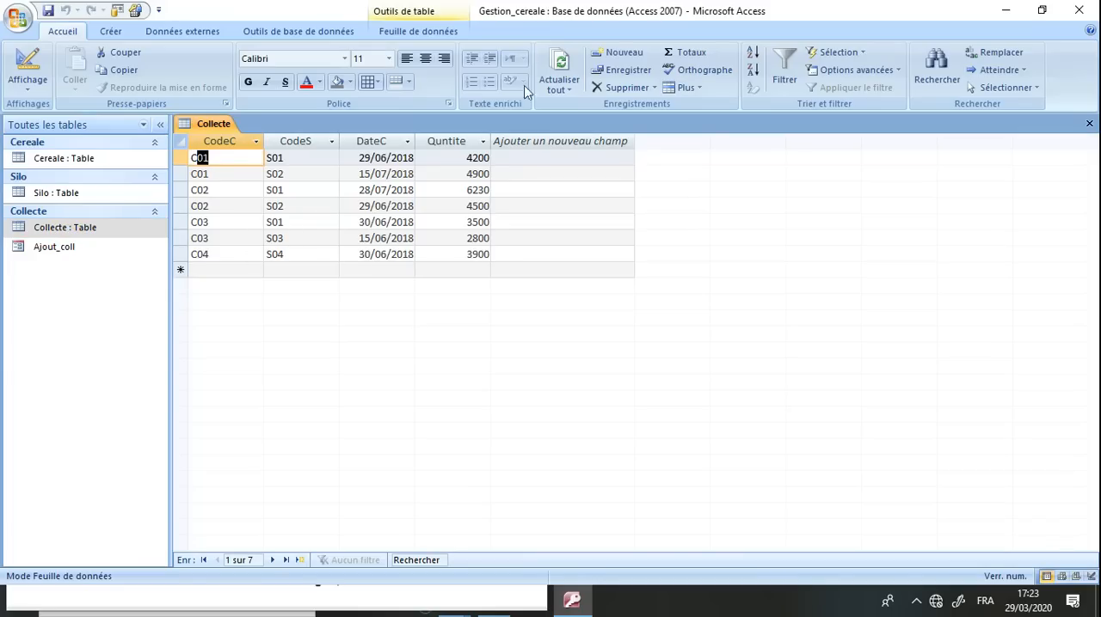
double_click(593, 16)
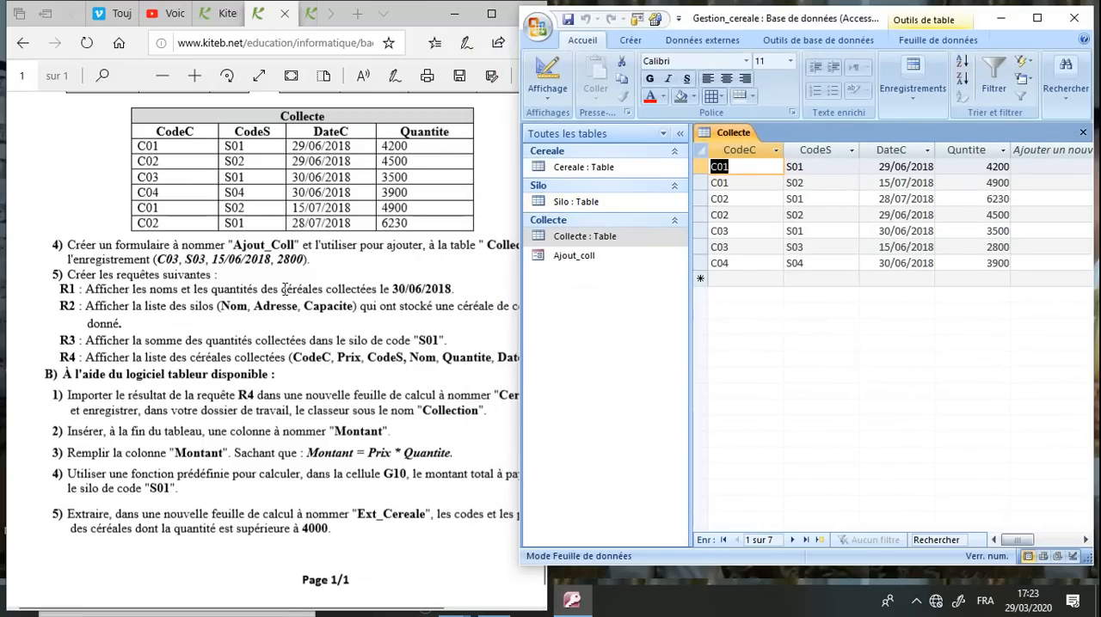
double_click(289, 258)
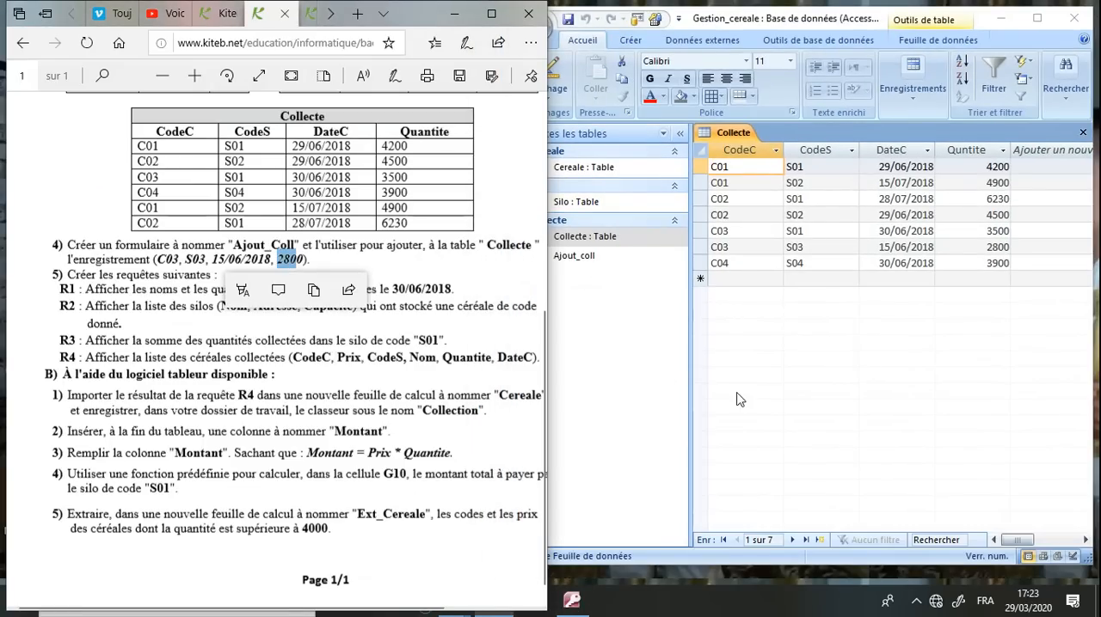
left_click(989, 247)
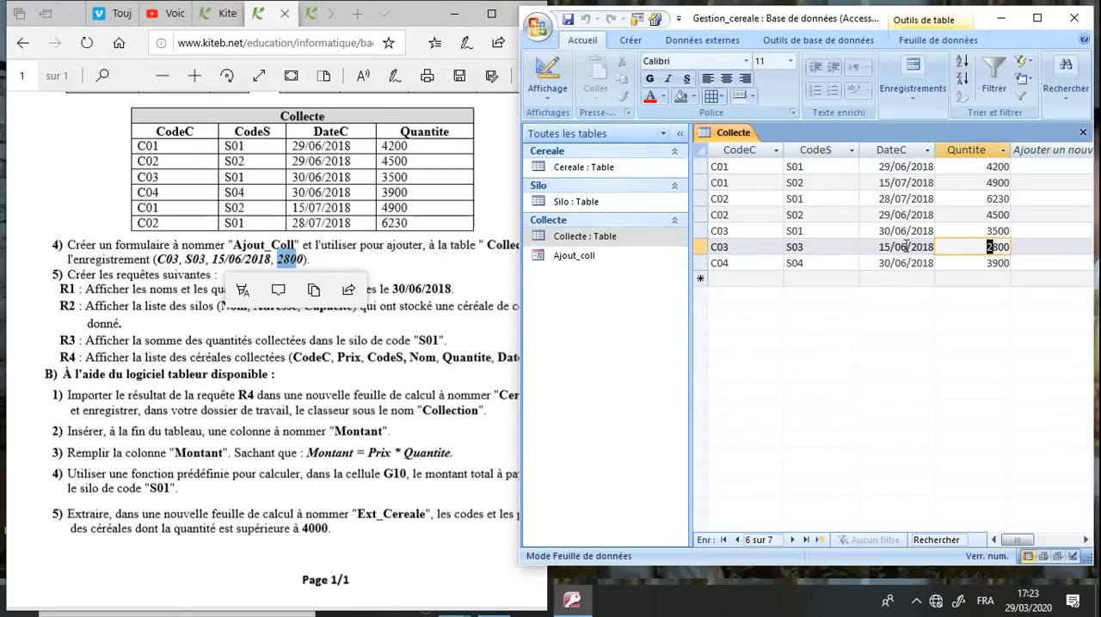
left_click(831, 248)
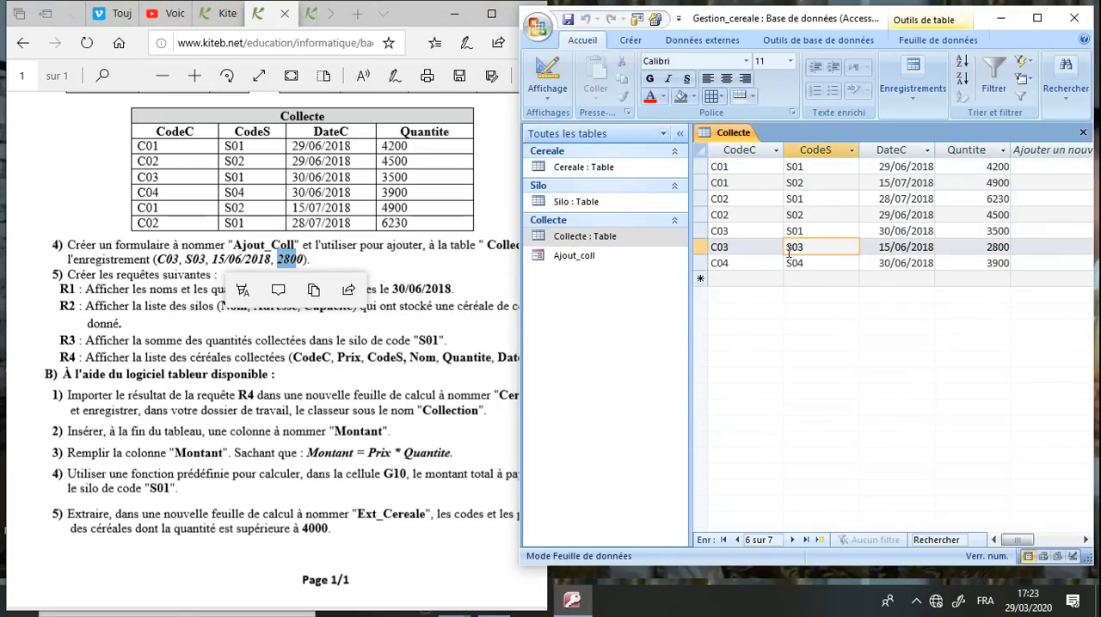
left_click(745, 249)
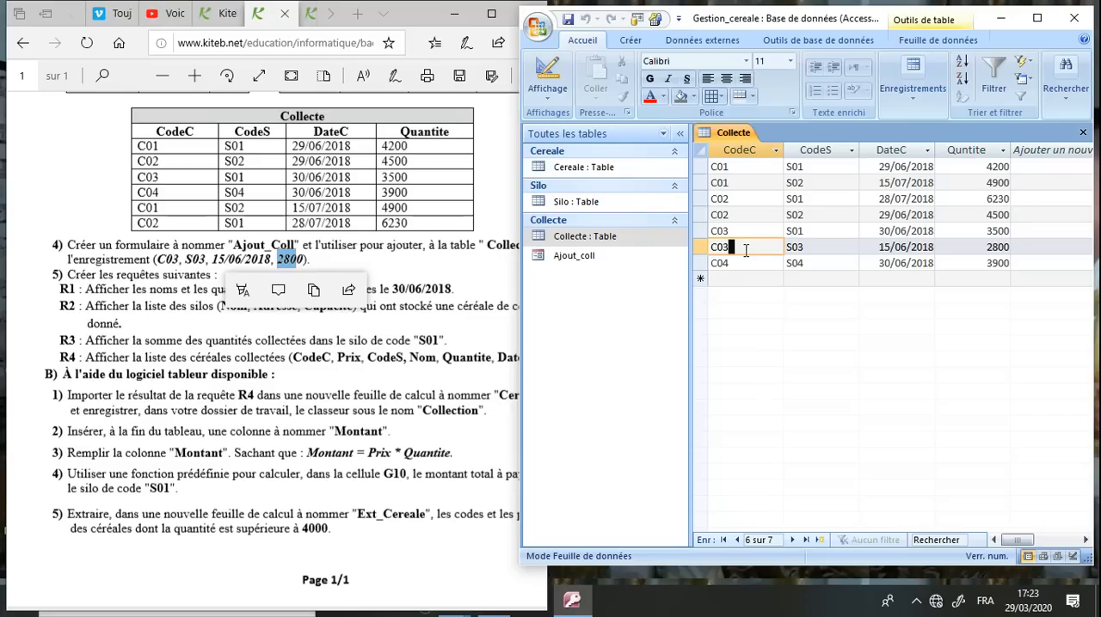
Switch to the exam sheet in the browser and read question 5 on the queries, along with the table data above it
left_click(370, 382)
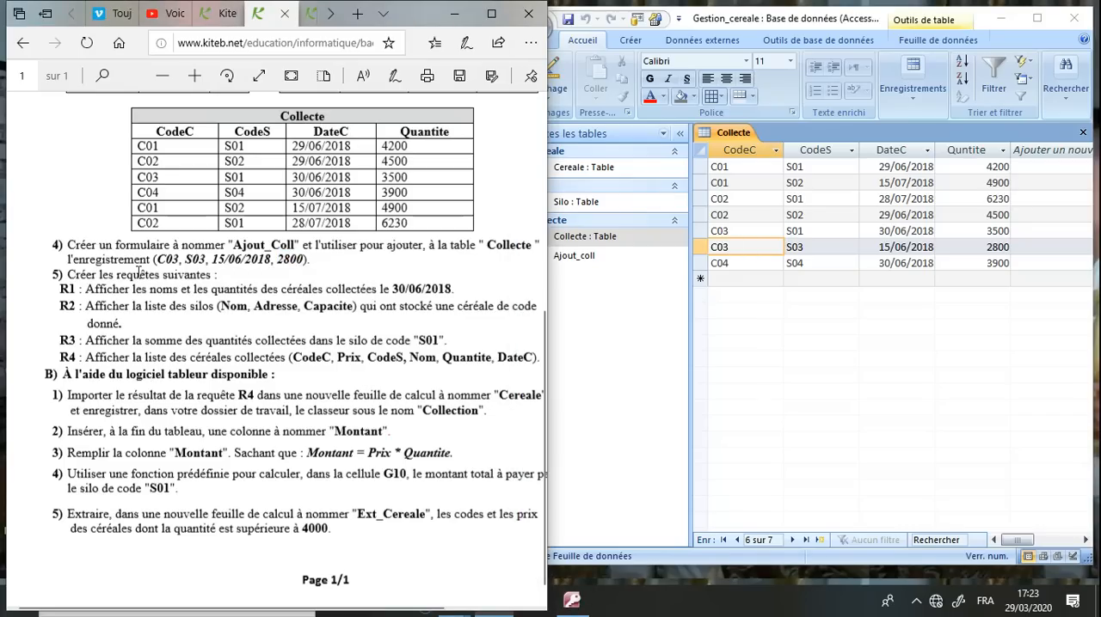
left_click_drag(68, 274, 213, 275)
left_click(121, 312)
left_click_drag(544, 347, 543, 287)
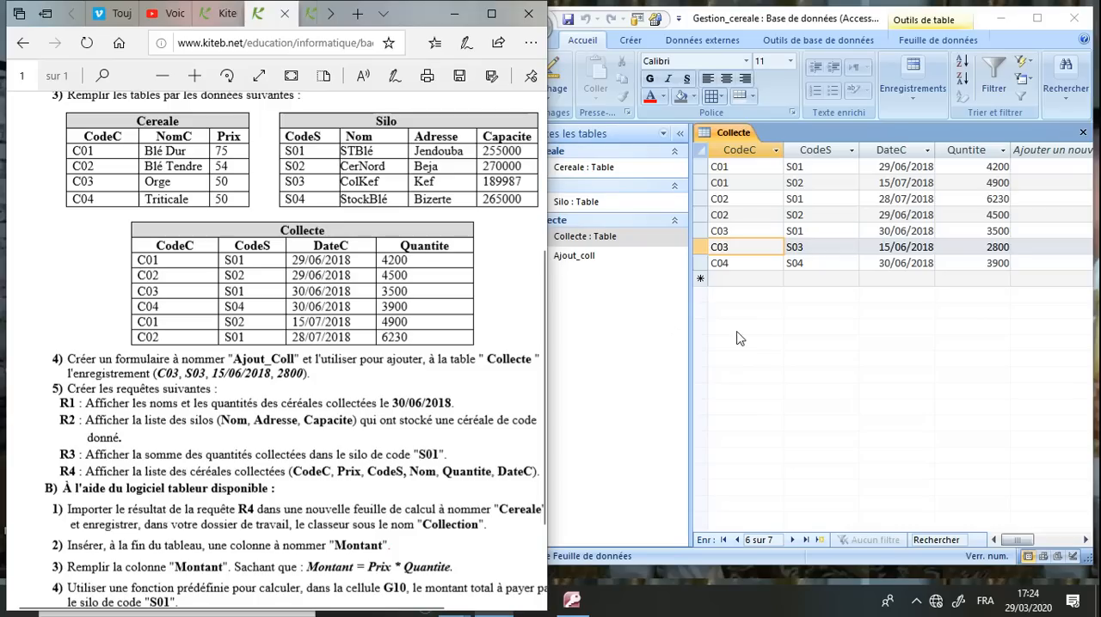
Switch to Access, create a query in design view with the Cereale and Collecte tables, and place its window beside the exam sheet
left_click(763, 338)
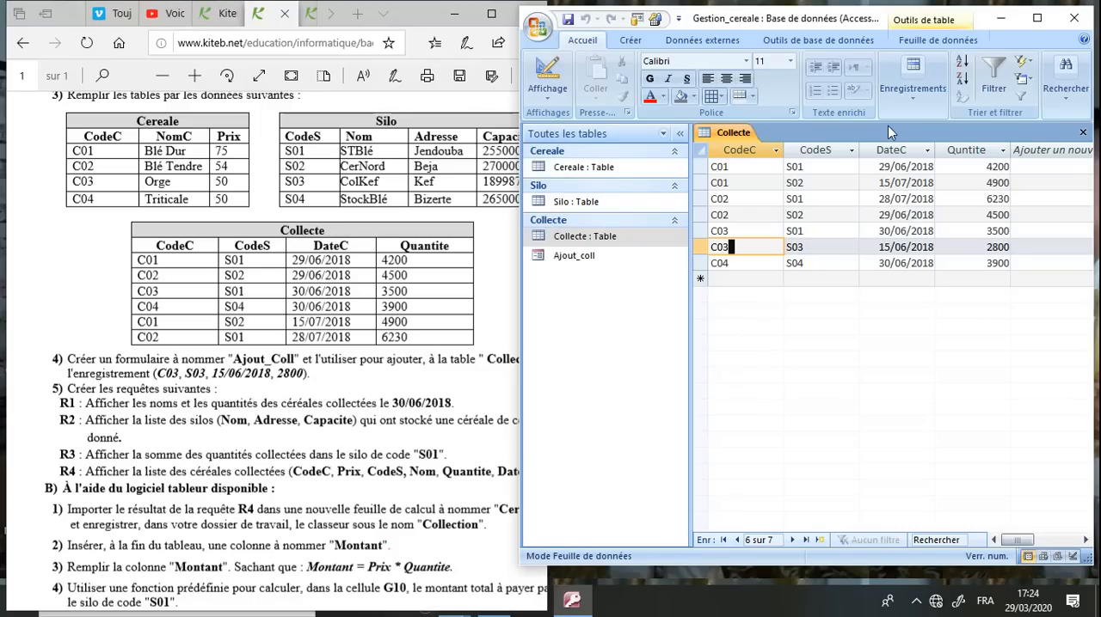
left_click(1038, 19)
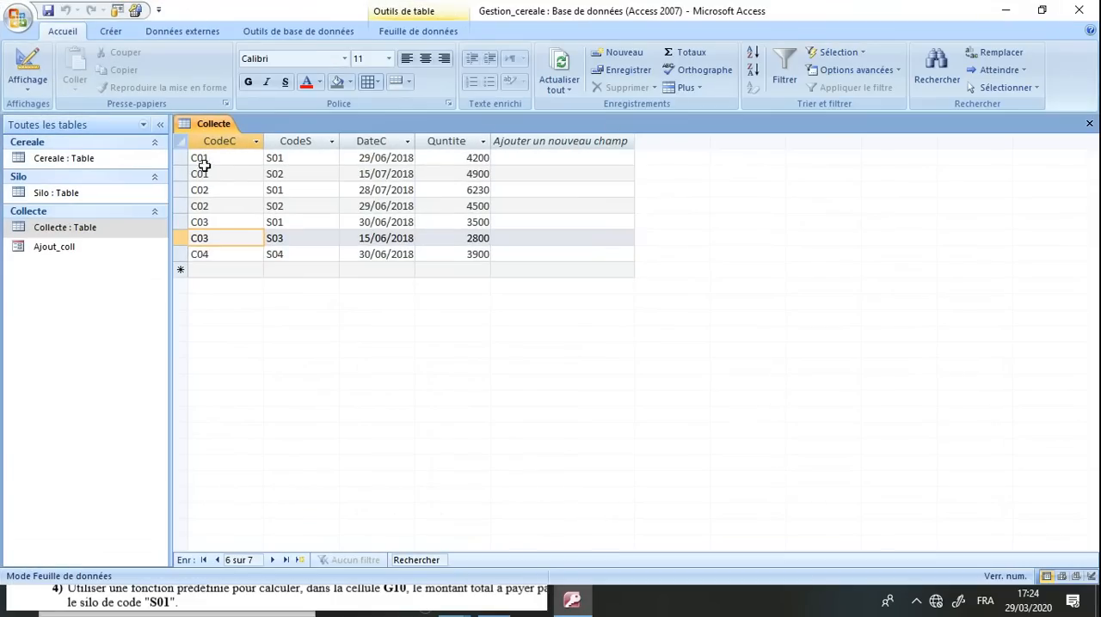
left_click(119, 36)
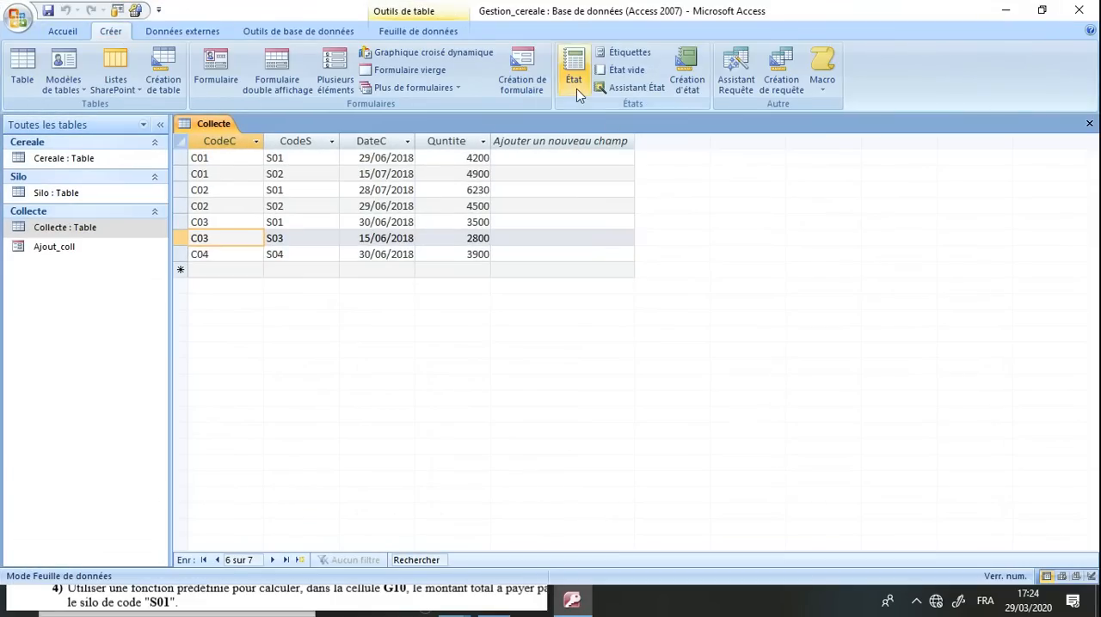
left_click(781, 84)
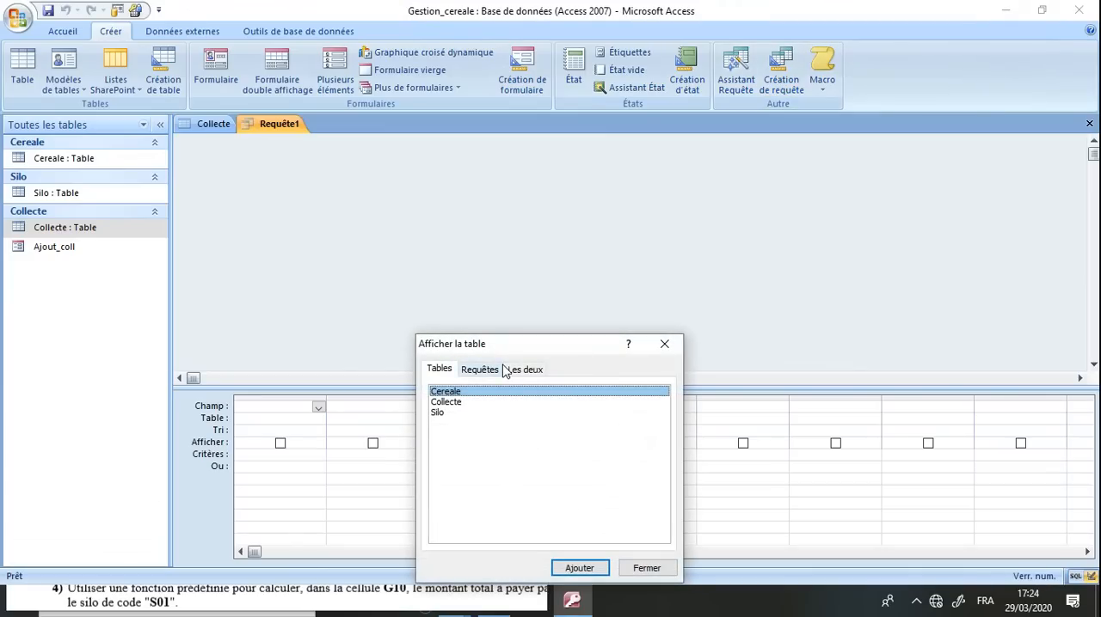
left_click(458, 403)
left_click(458, 393)
left_click(460, 403, "shift")
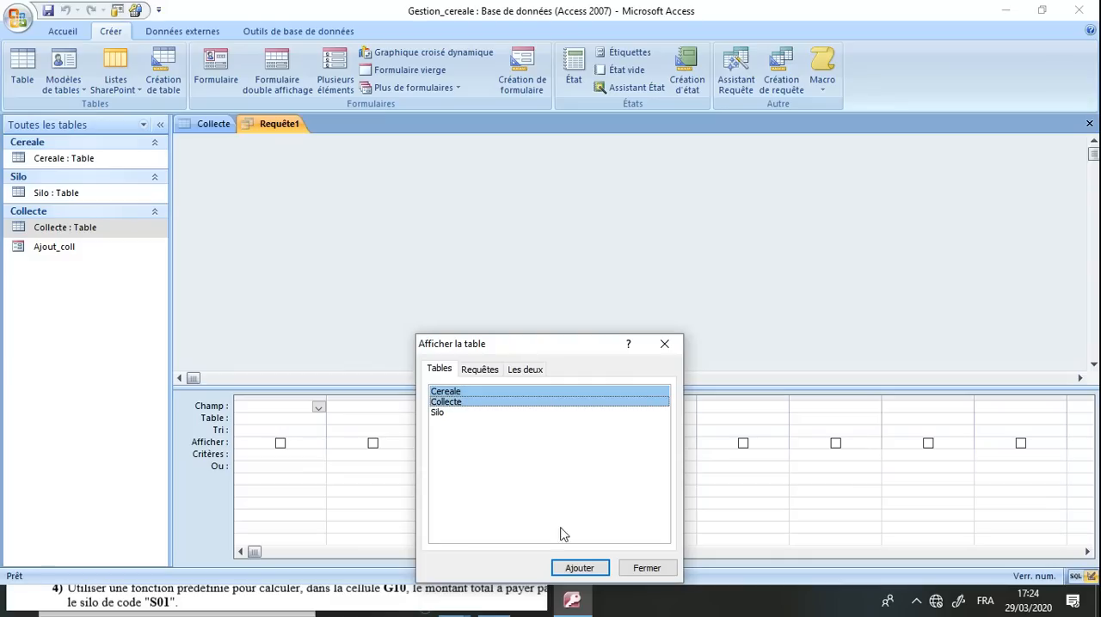
left_click(572, 567)
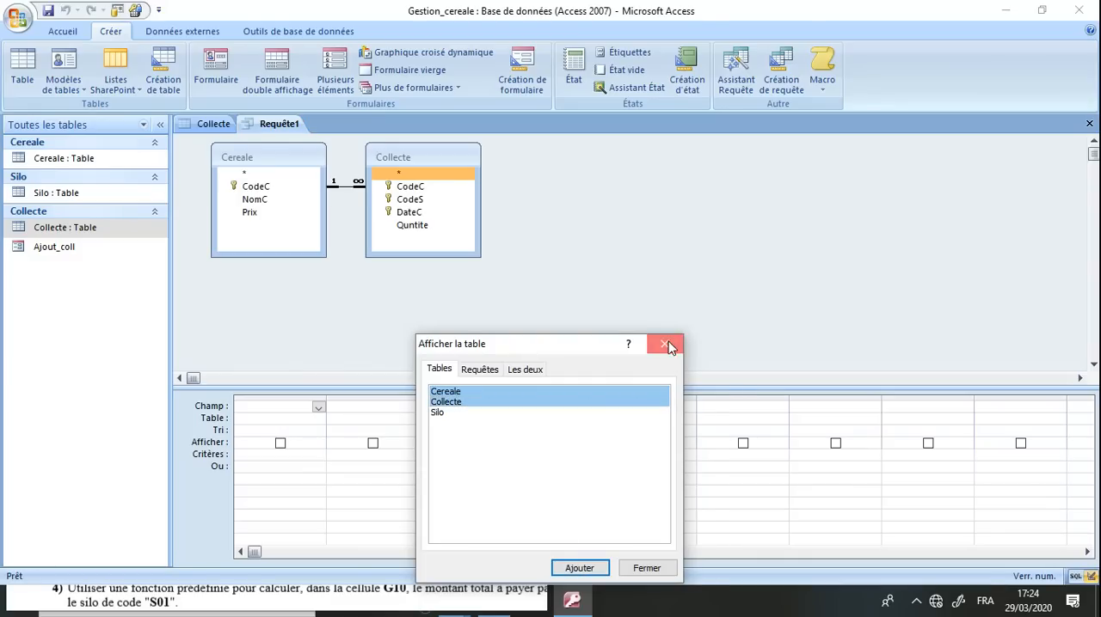
left_click(667, 343)
double_click(724, 13)
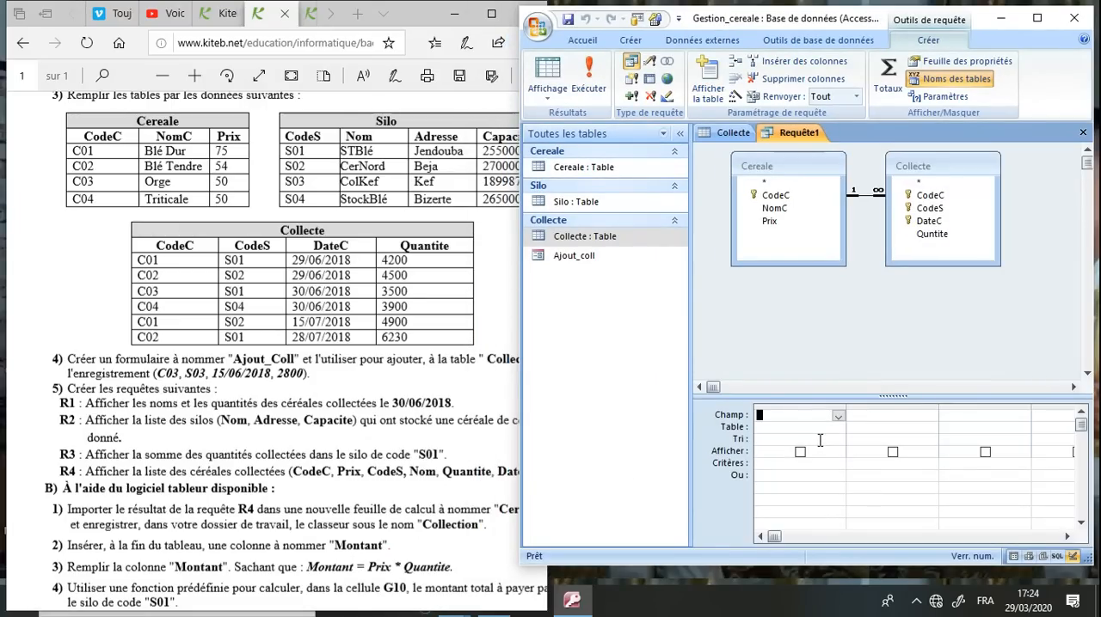
Add the NomC field from Cereale and the Quntite and DateC fields from Collecte to the query grid
left_click(838, 416)
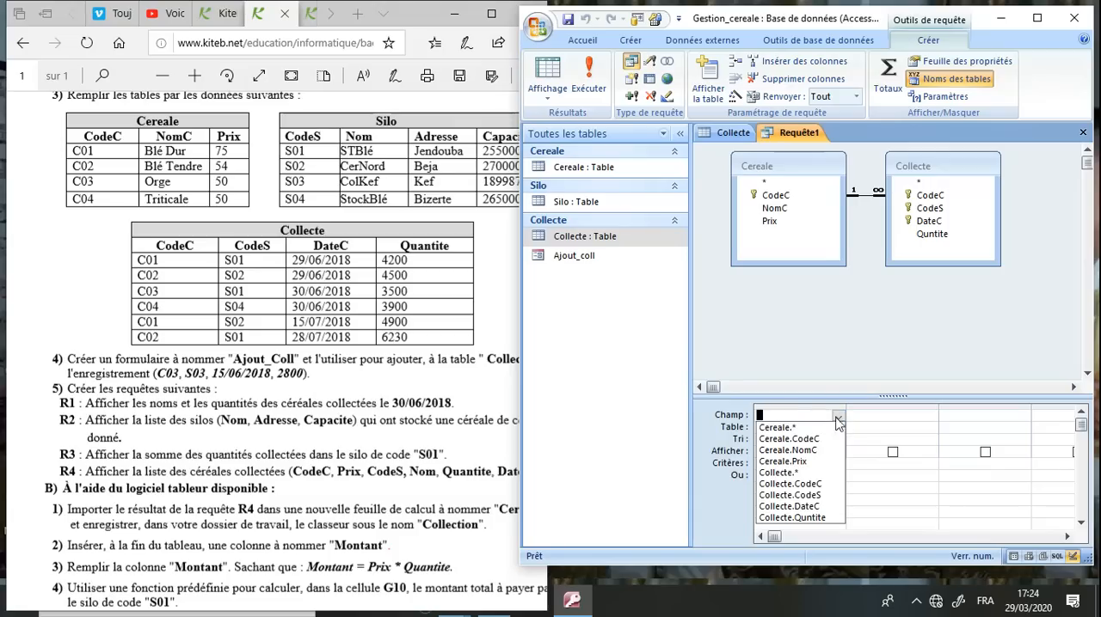
left_click(799, 449)
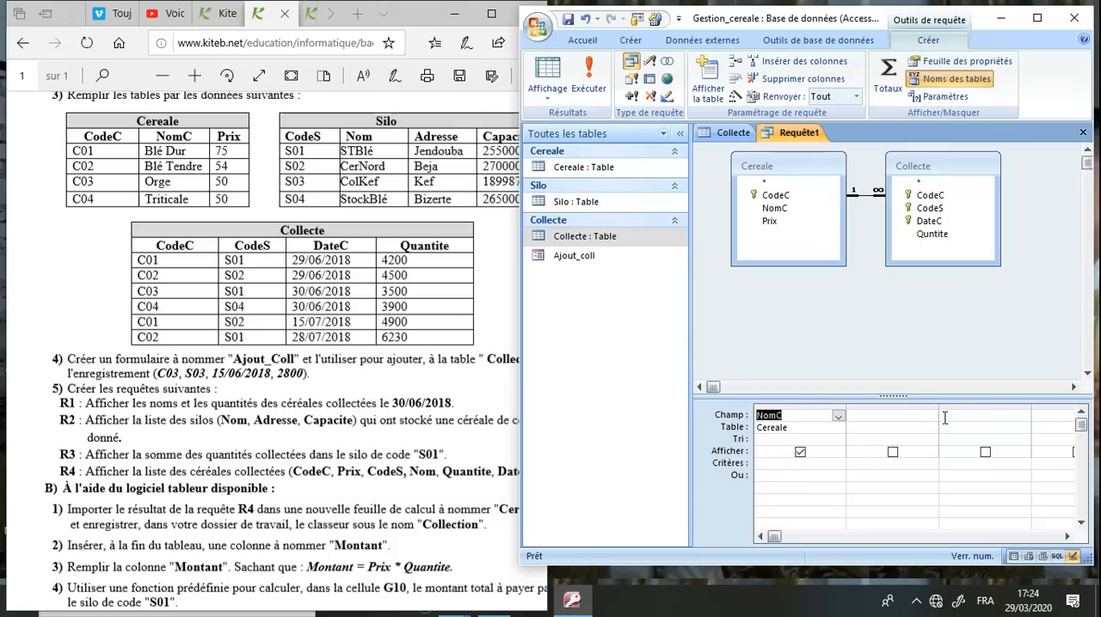
left_click(923, 418)
left_click(930, 417)
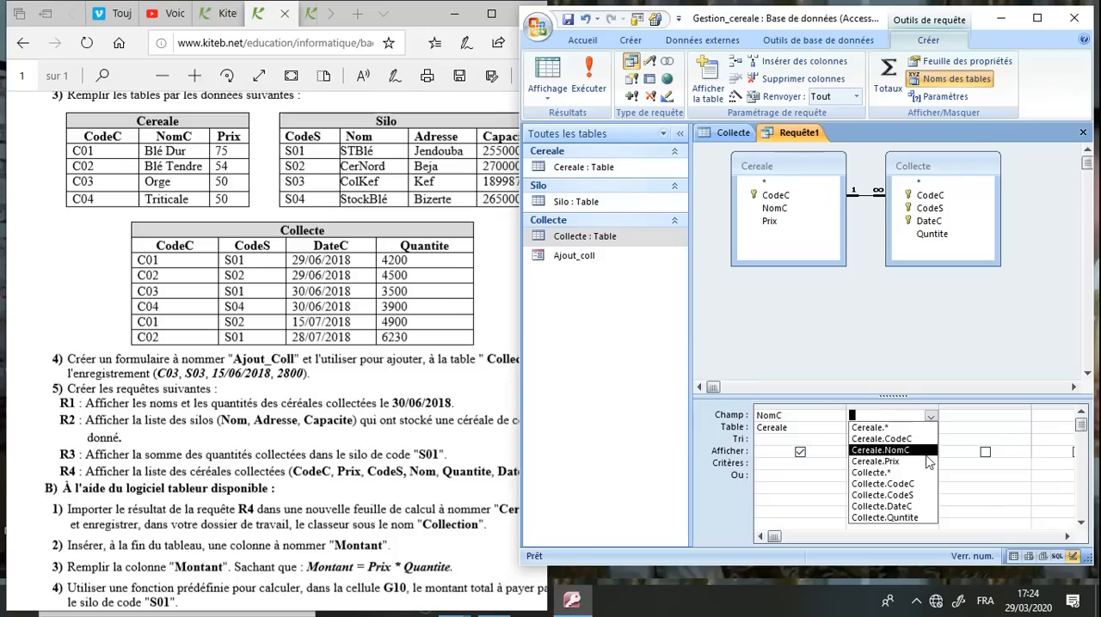
left_click(914, 519)
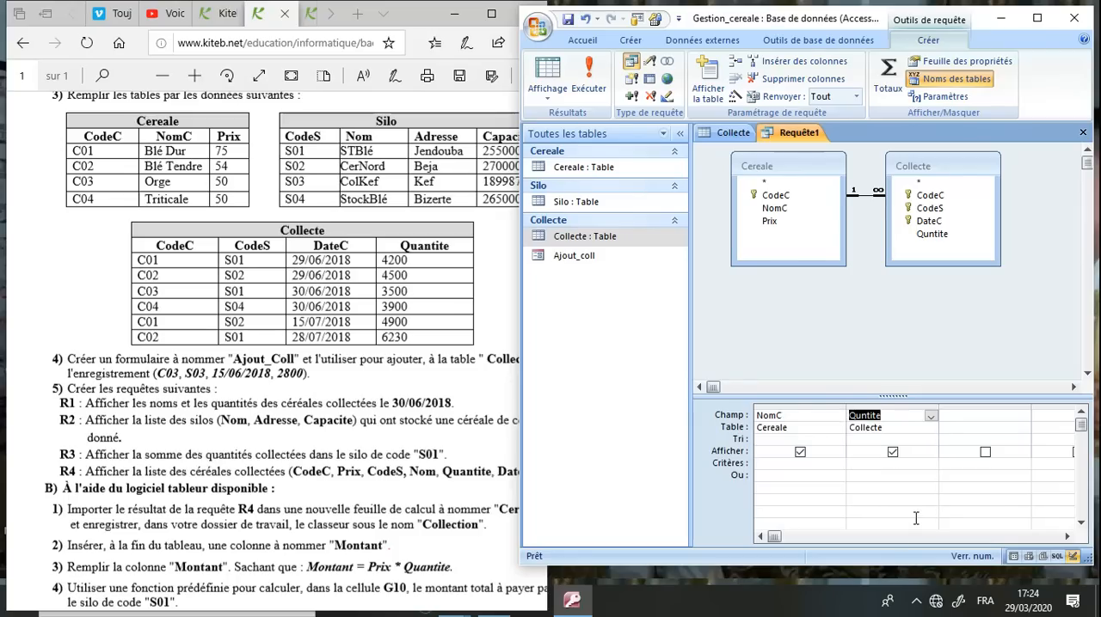
left_click(1002, 419)
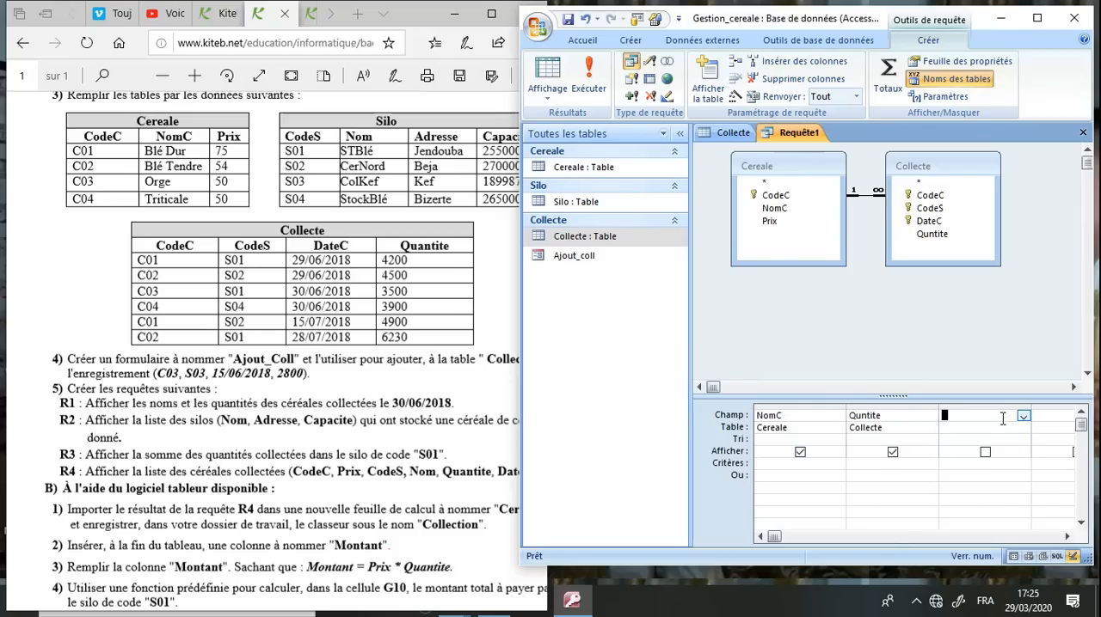
left_click(1022, 416)
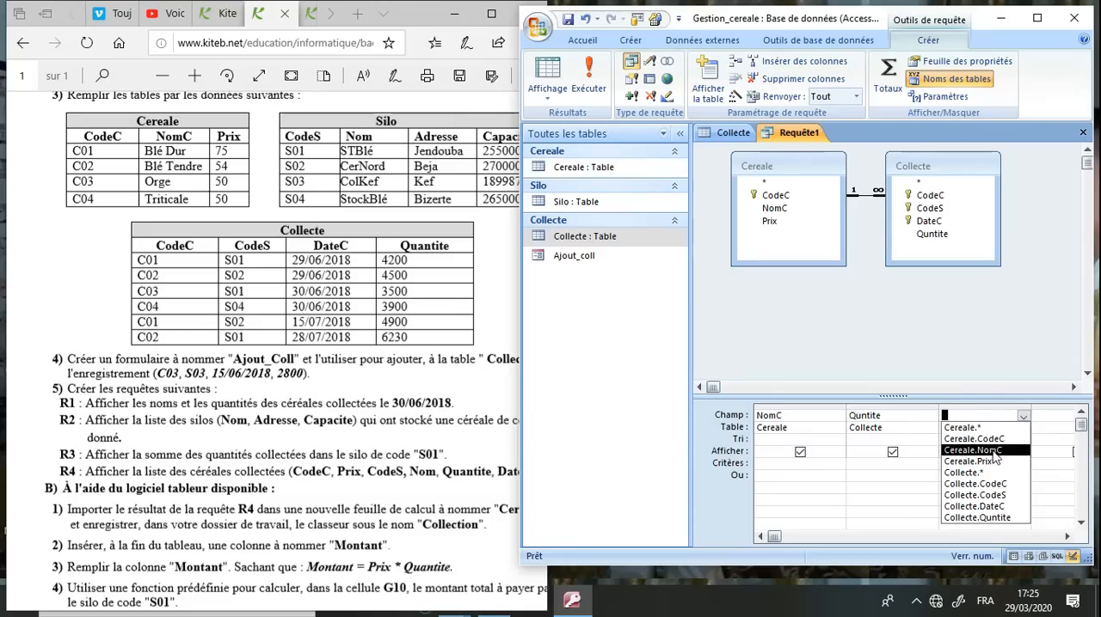
left_click(995, 507)
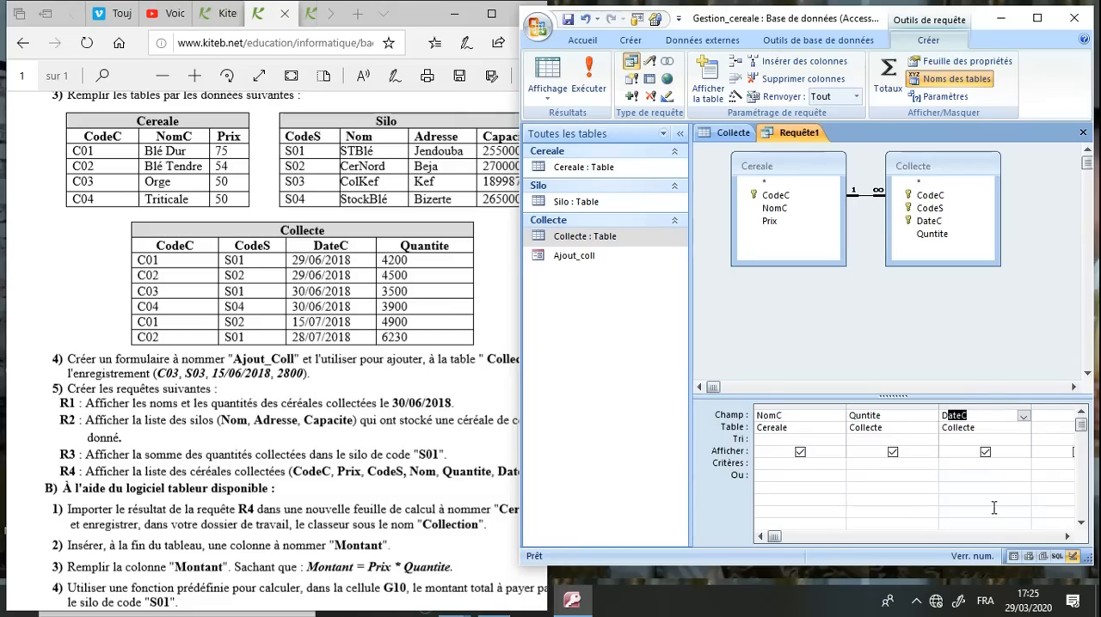
Keep DateC displayed in the query and set its criterion to 30/06/2018
left_click(985, 454)
left_click(985, 452)
left_click(985, 465)
type("30/06/2018")
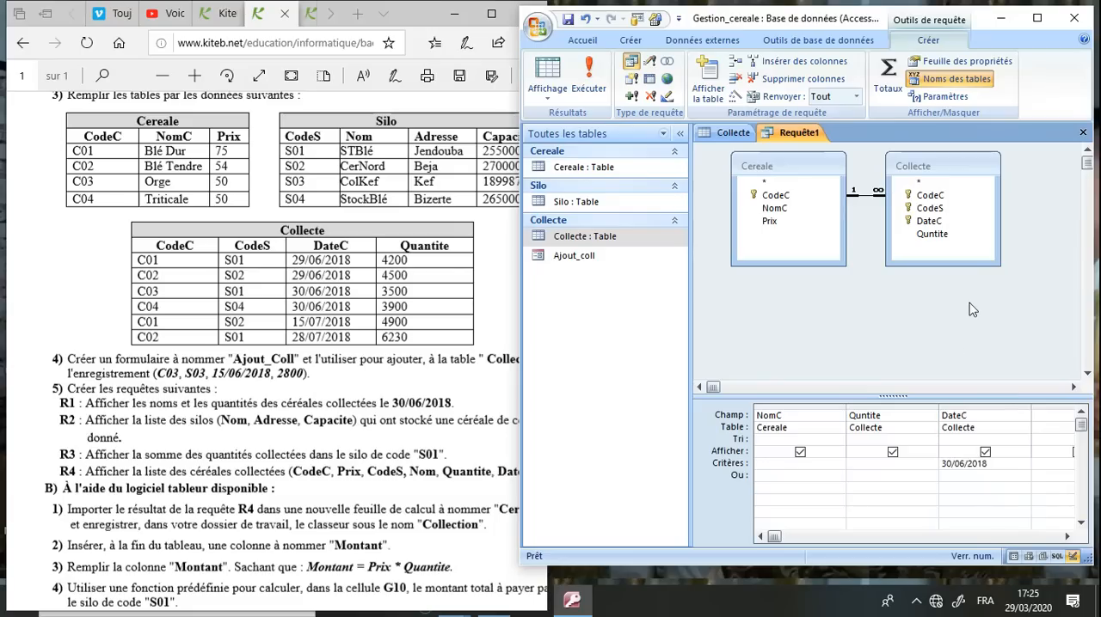
Save the query under the name R1
left_click(569, 20)
type("R1")
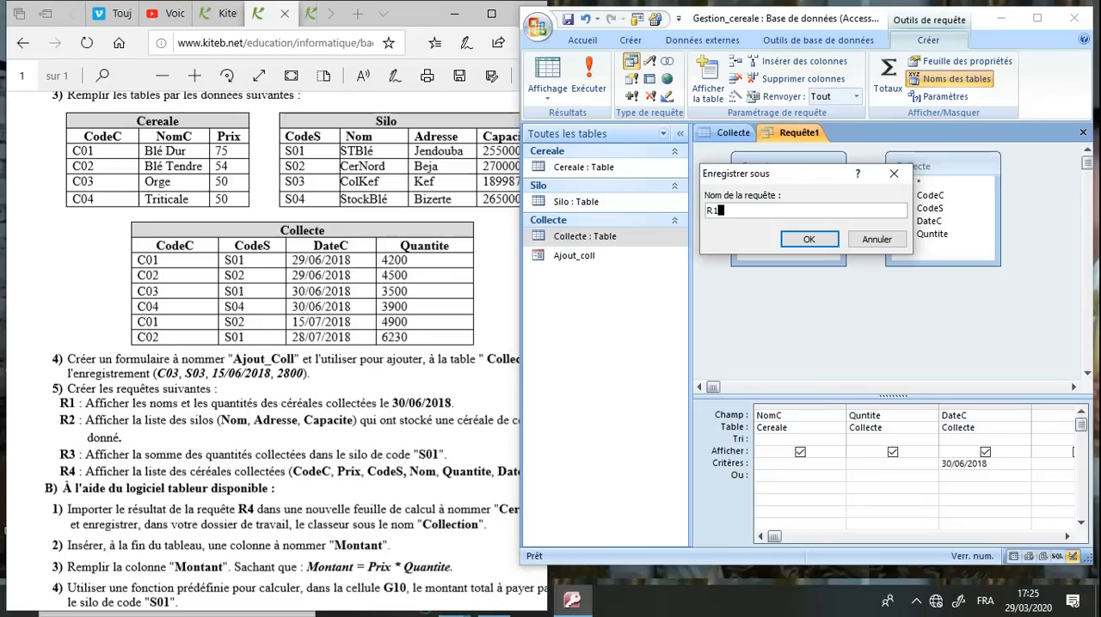
key("Return")
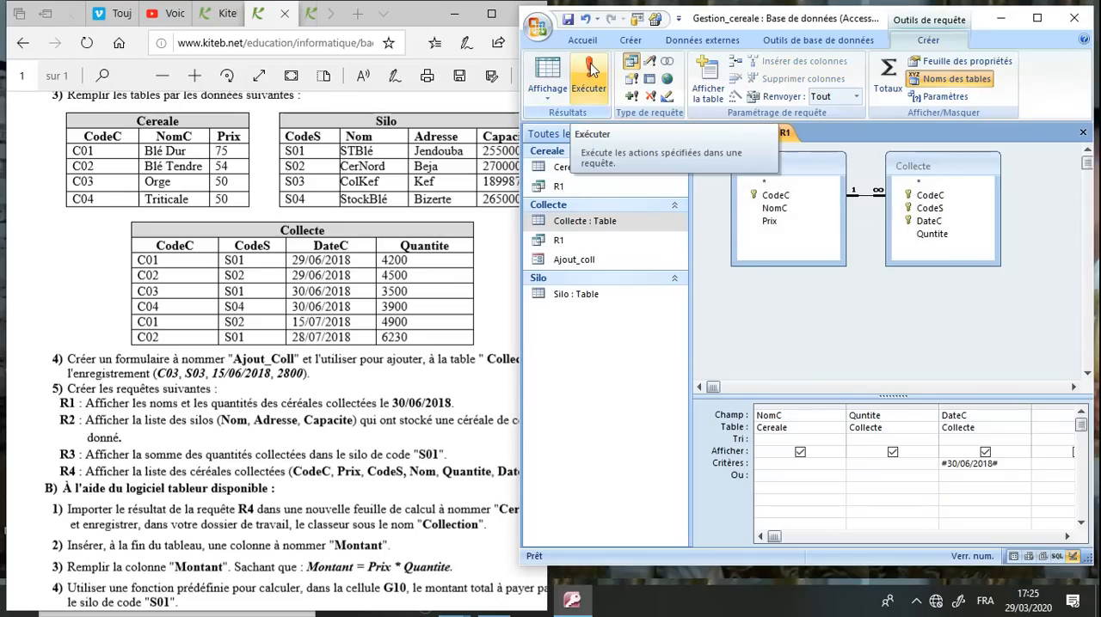
Run query R1 to check its records, and close the R1 and Collecte windows
left_click(591, 69)
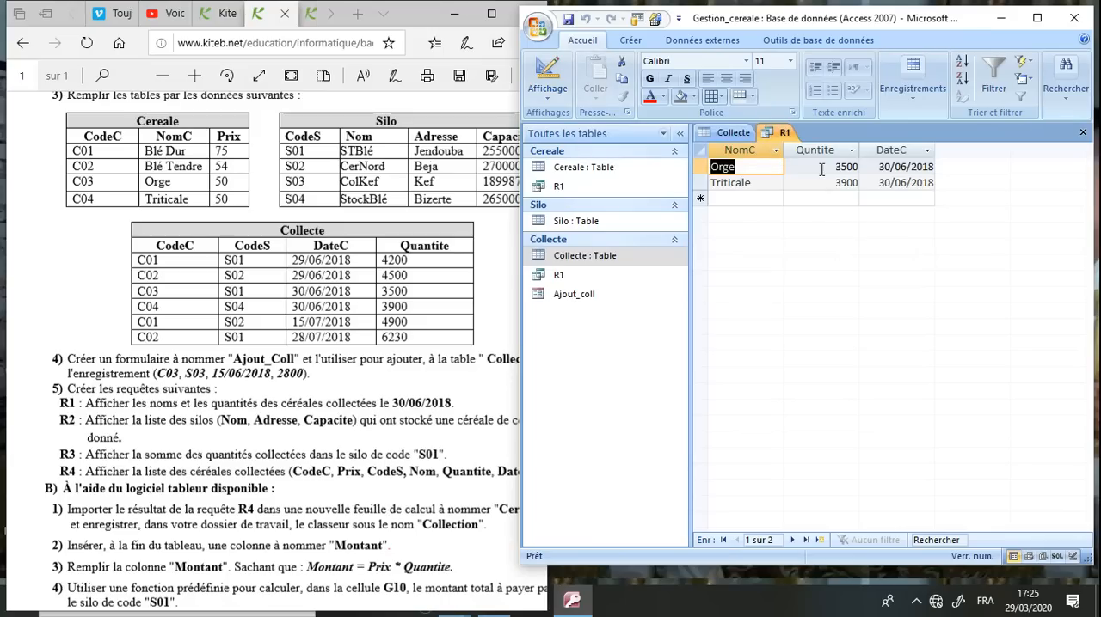
left_click(768, 167)
left_click(828, 152)
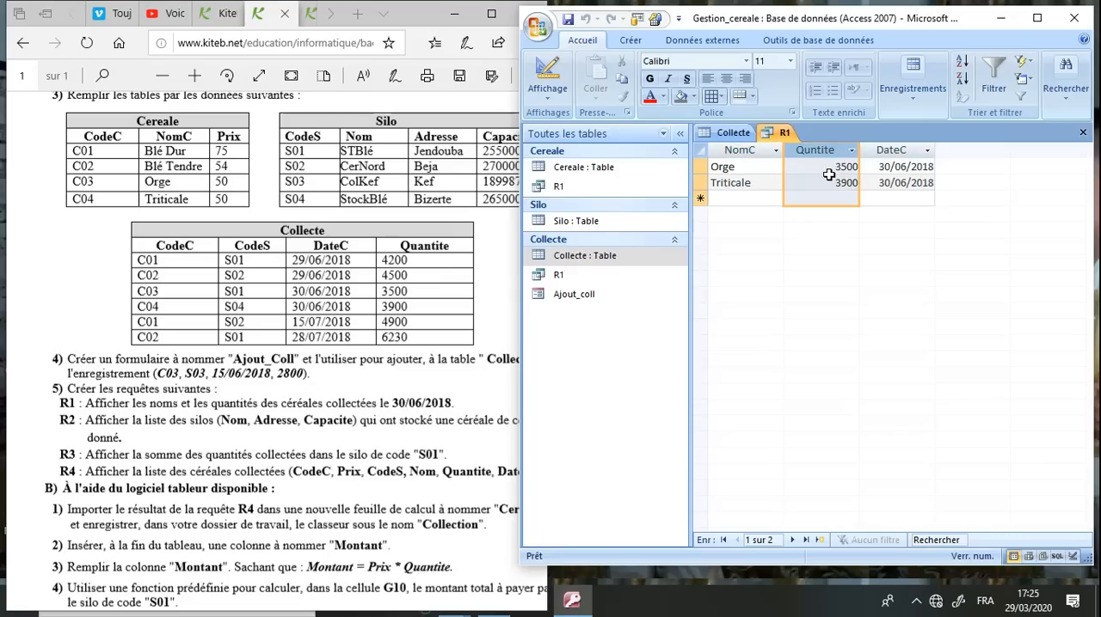
left_click(1082, 132)
left_click(1082, 134)
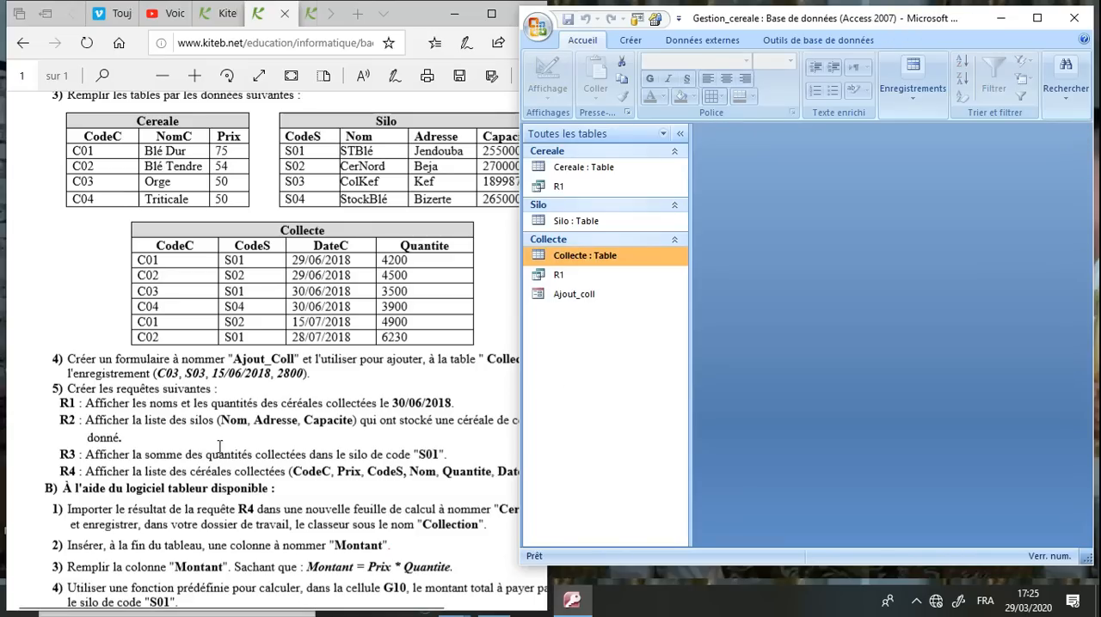
Switch to the exam sheet in the browser and read the statement of query R2
left_click(86, 421)
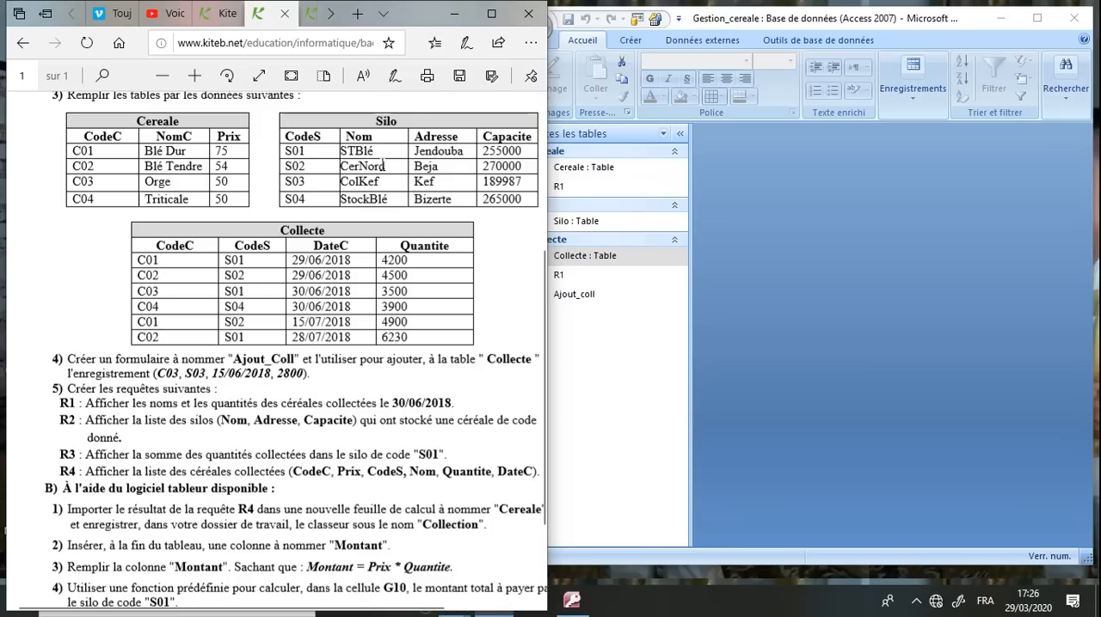
Switch to Access and start a new query in design view based on the Collecte and Silo tables
left_click(757, 288)
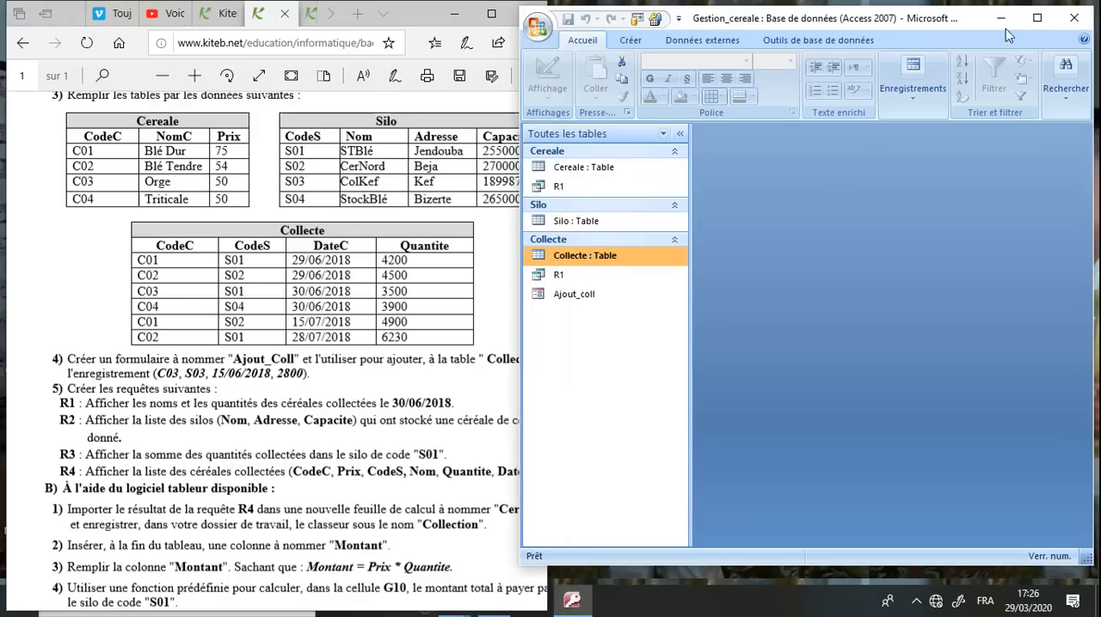
left_click(1037, 19)
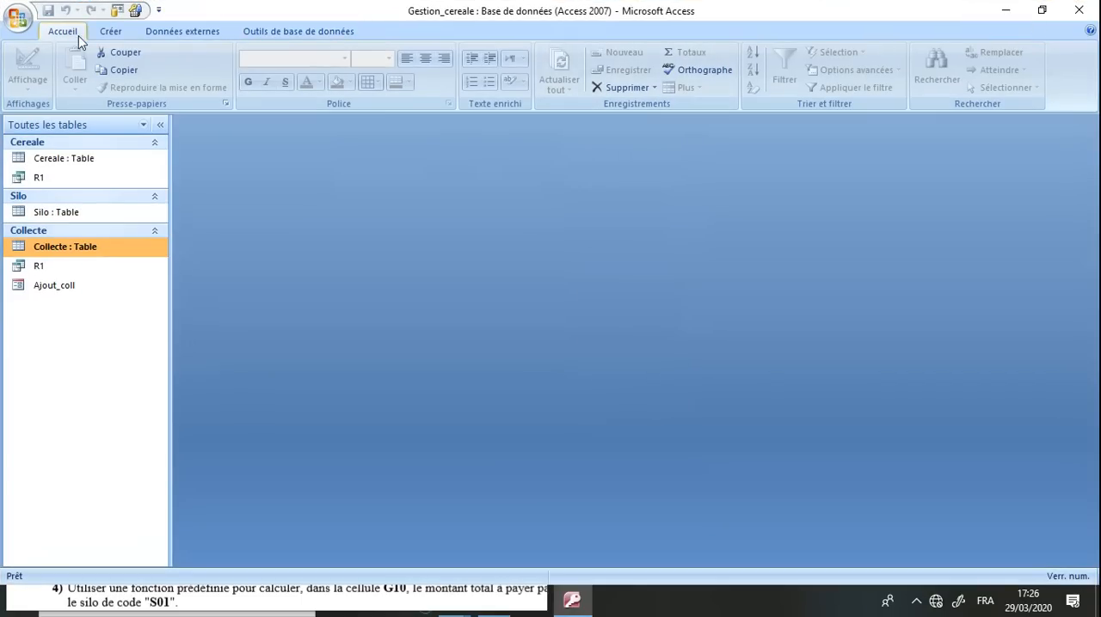
left_click(112, 33)
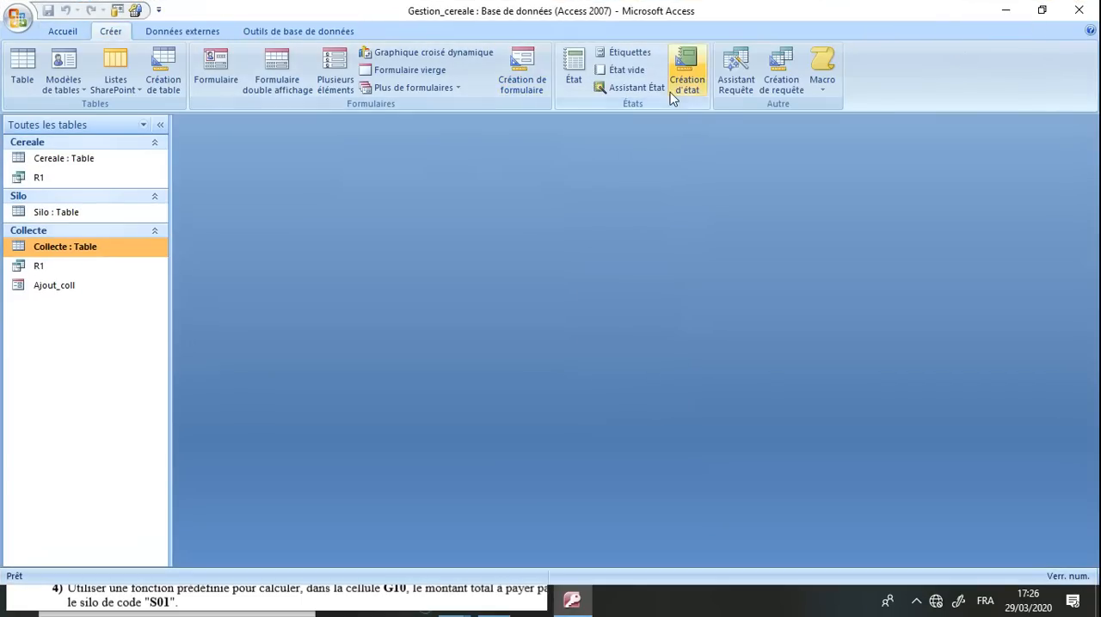
left_click(769, 92)
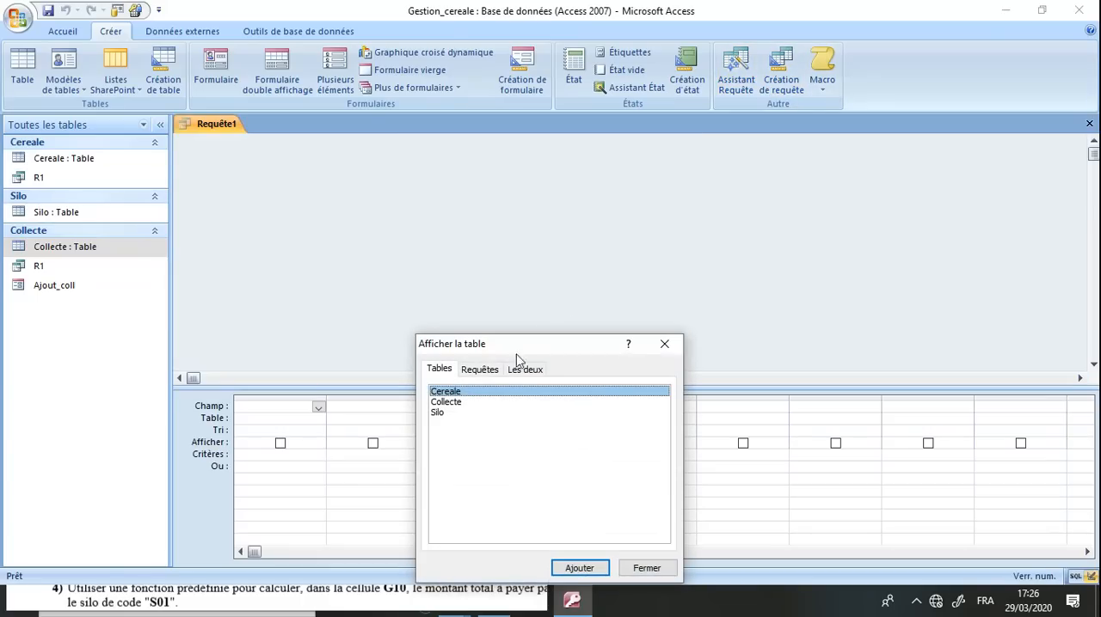
left_click(455, 414)
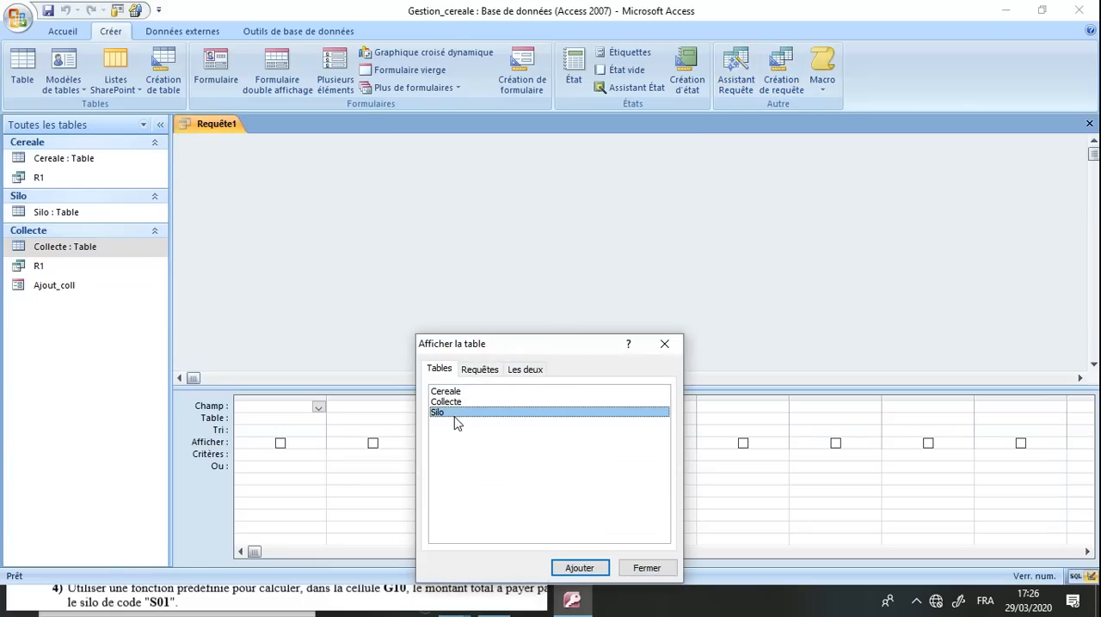
left_click(463, 402, "ctrl")
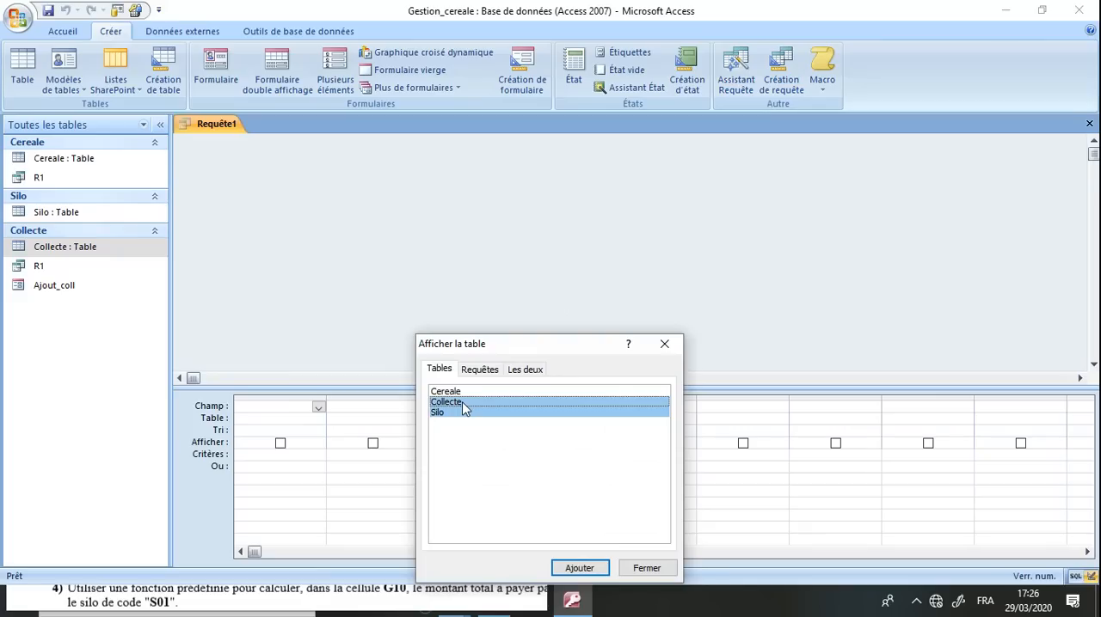
key("Return")
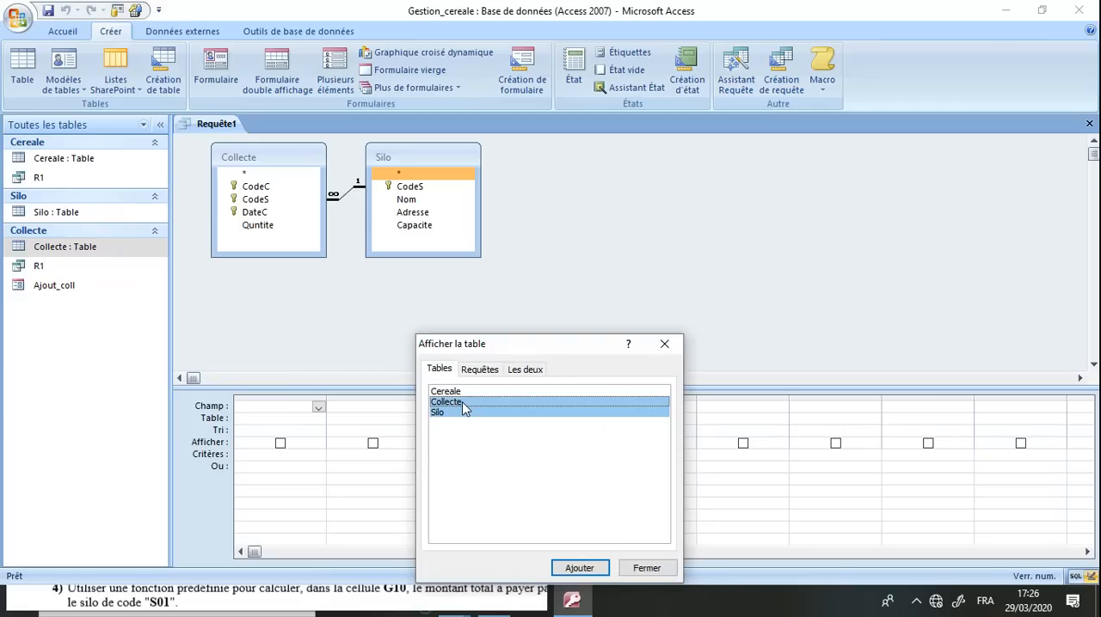
left_click(650, 569)
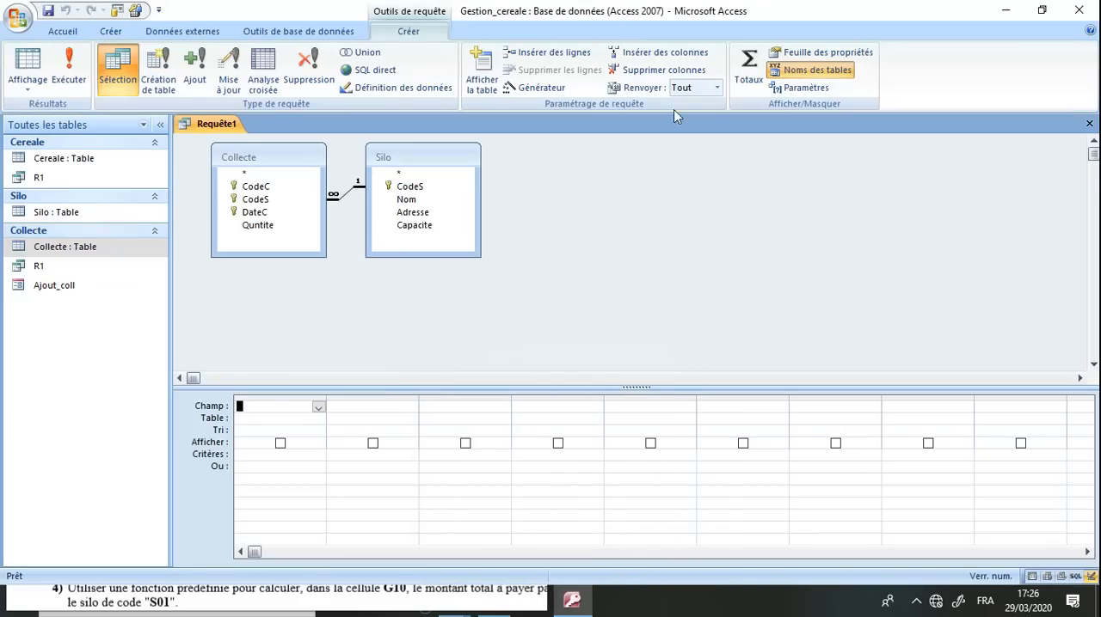
Add the Nom, Adresse and Capacite fields of the Silo table to the query
double_click(757, 11)
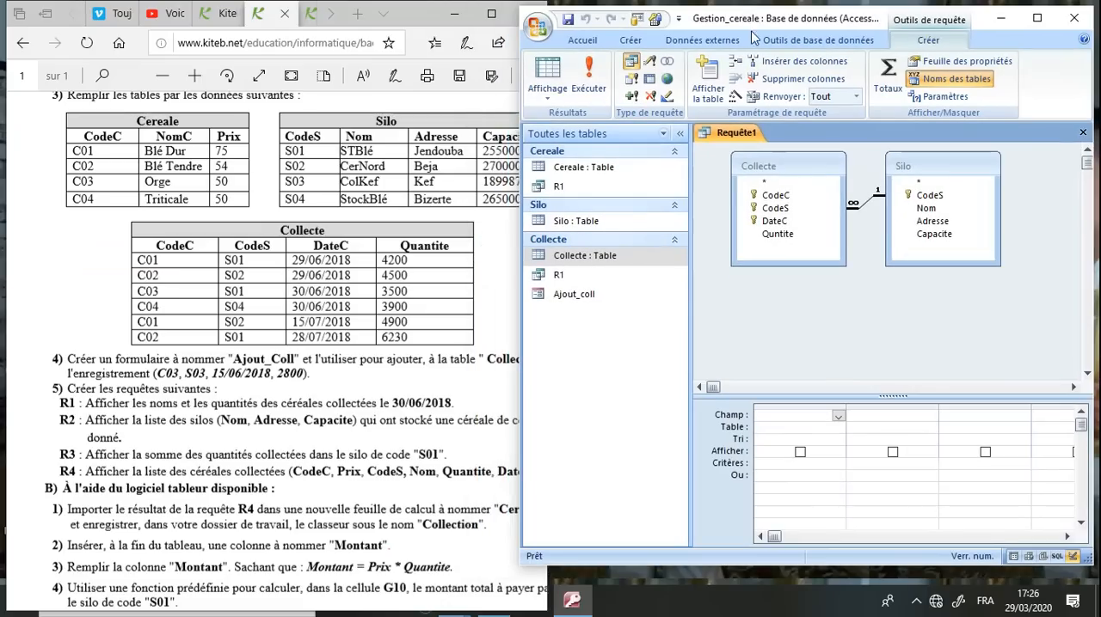
left_click(834, 425)
left_click(838, 416)
left_click(808, 507)
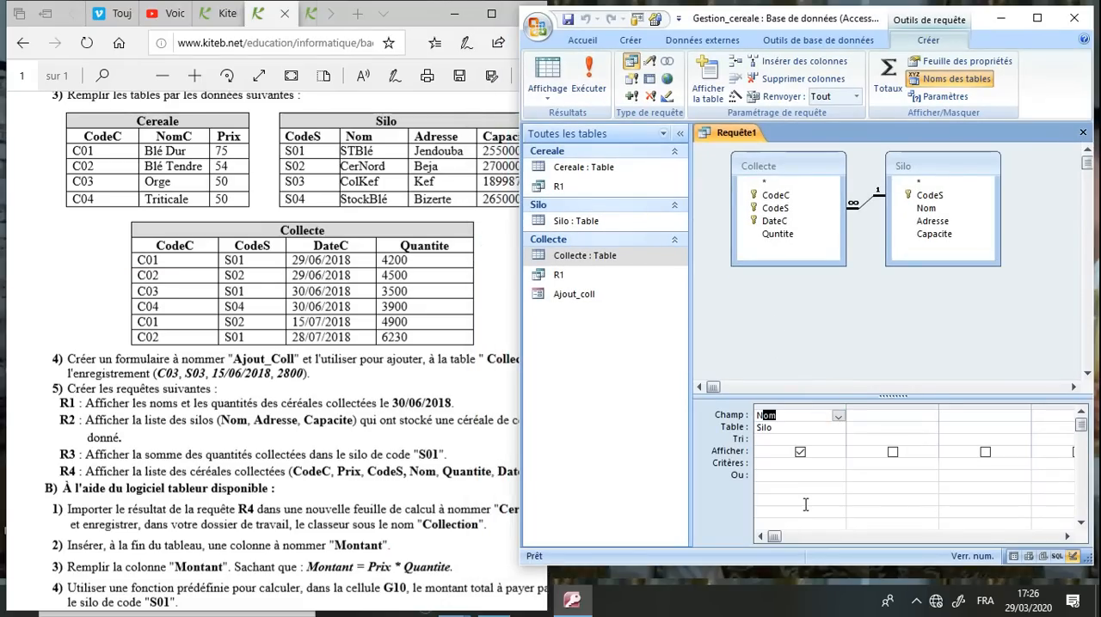
left_click(932, 417)
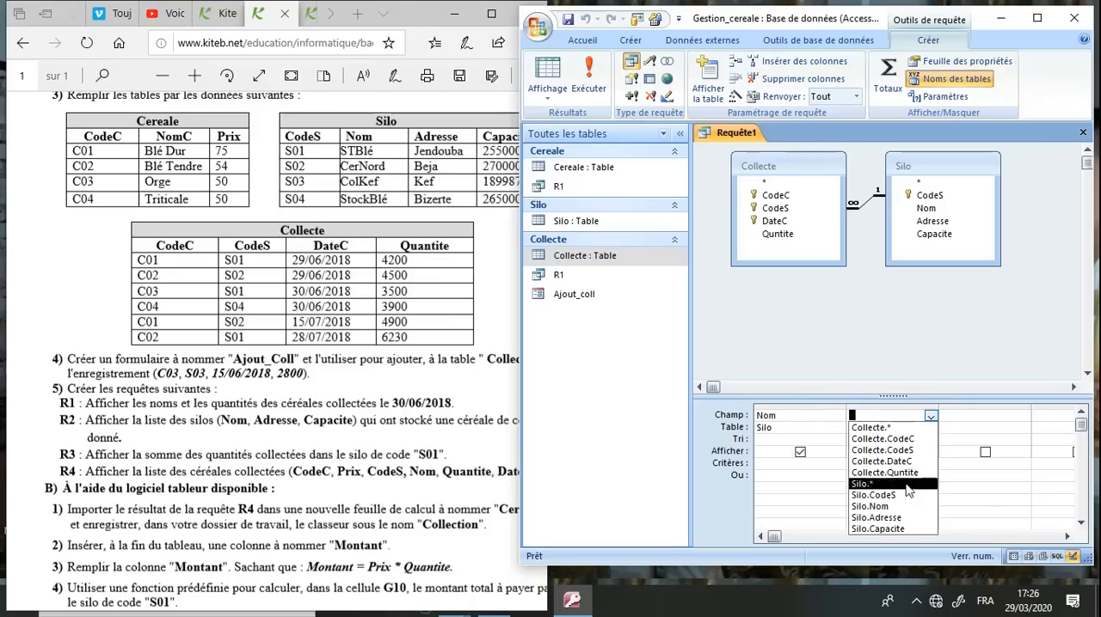
left_click(899, 518)
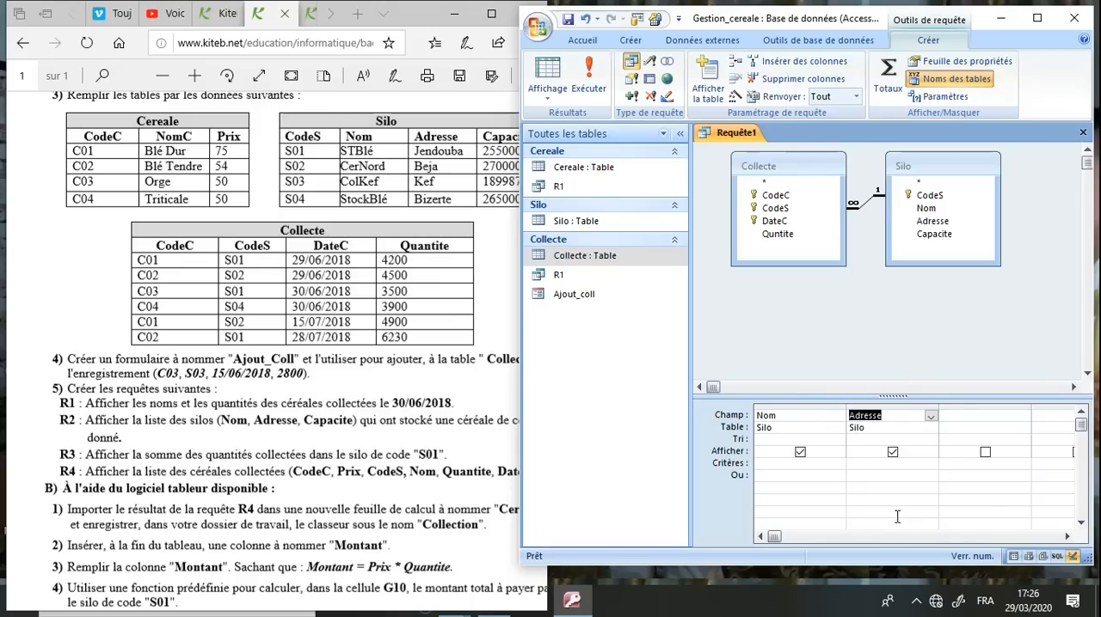
left_click(1010, 419)
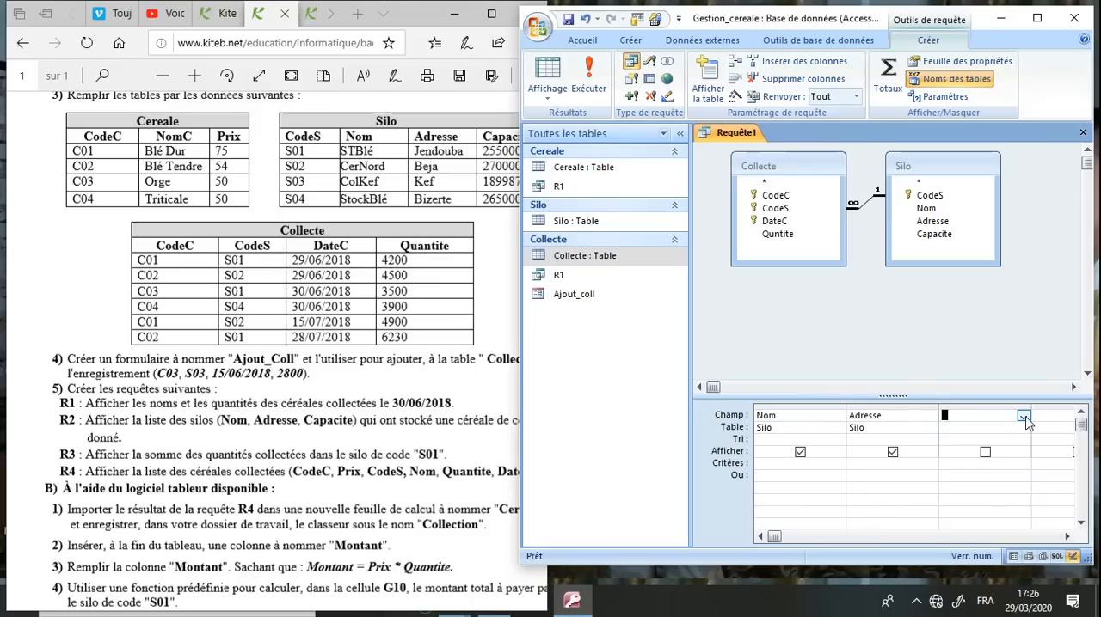
left_click(1023, 417)
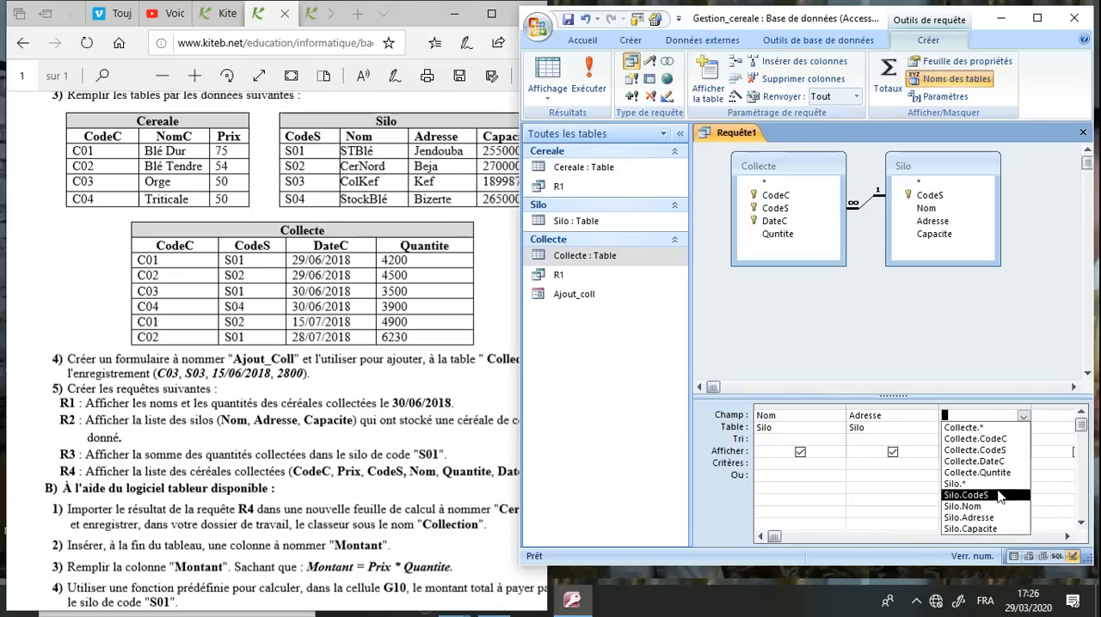
left_click(992, 529)
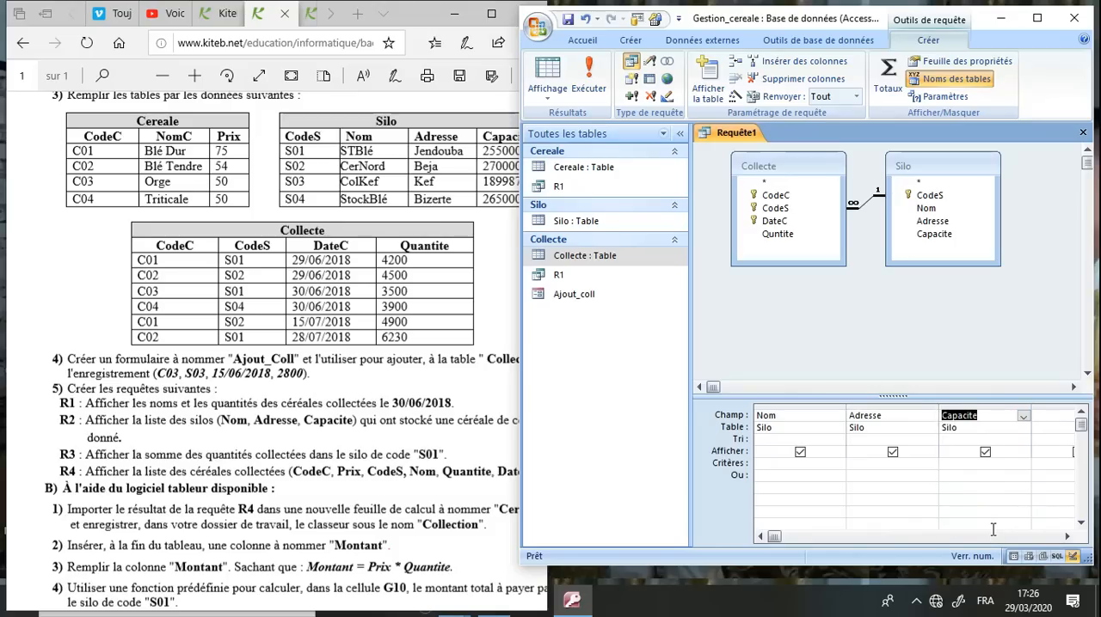
Add CodeC from Collecte to the query, hide it from the results and set its criterion to [Donner votre codeC]
left_click(427, 432)
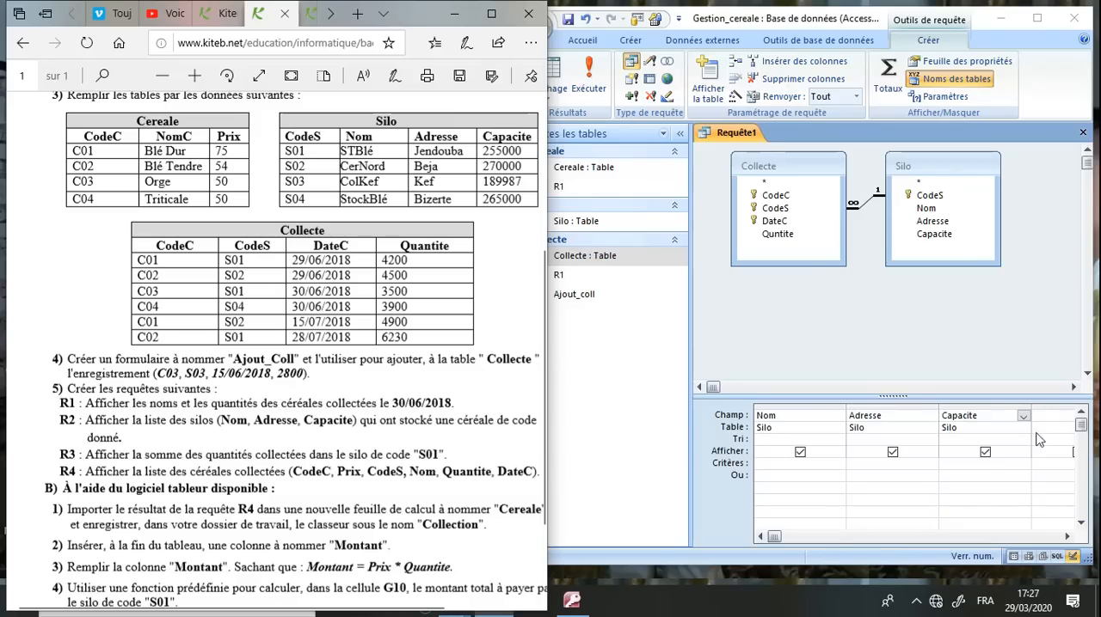
left_click(1042, 19)
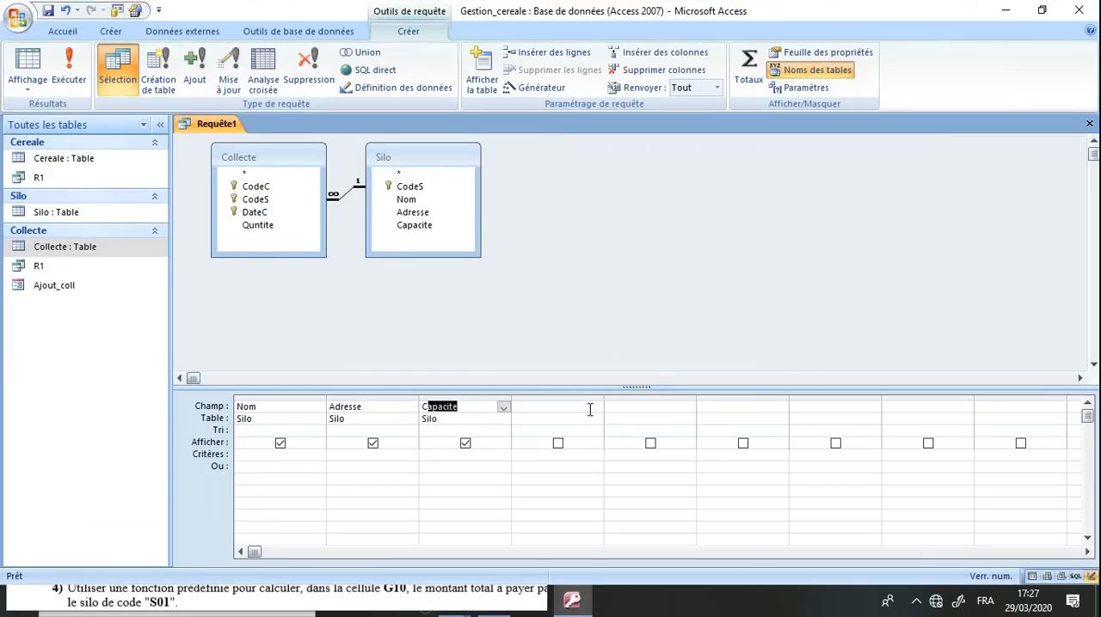
left_click(594, 406)
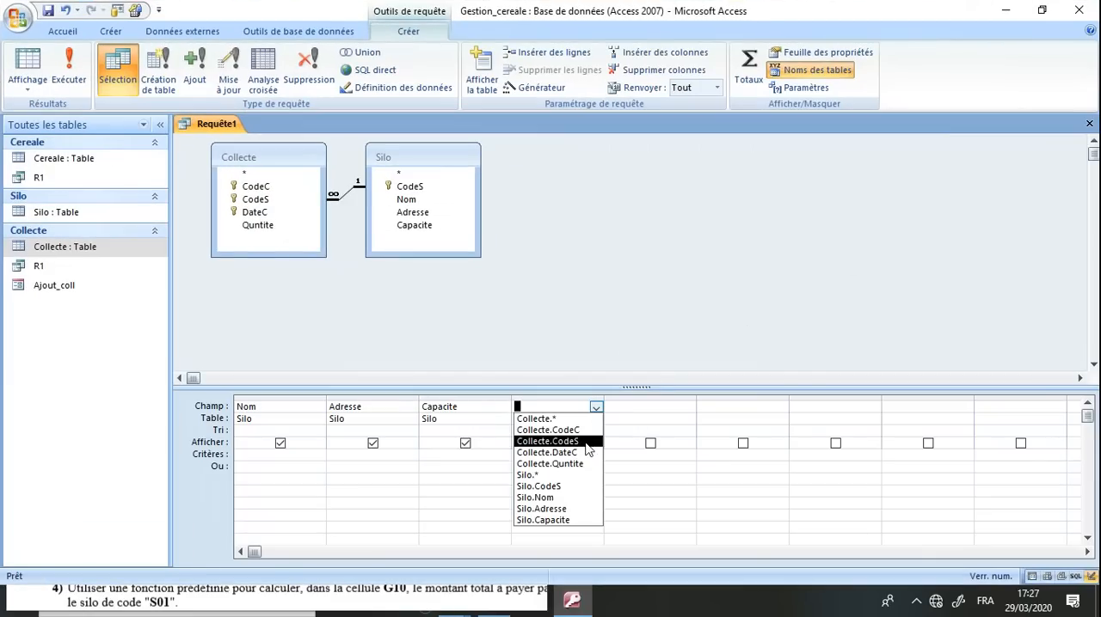
left_click(581, 429)
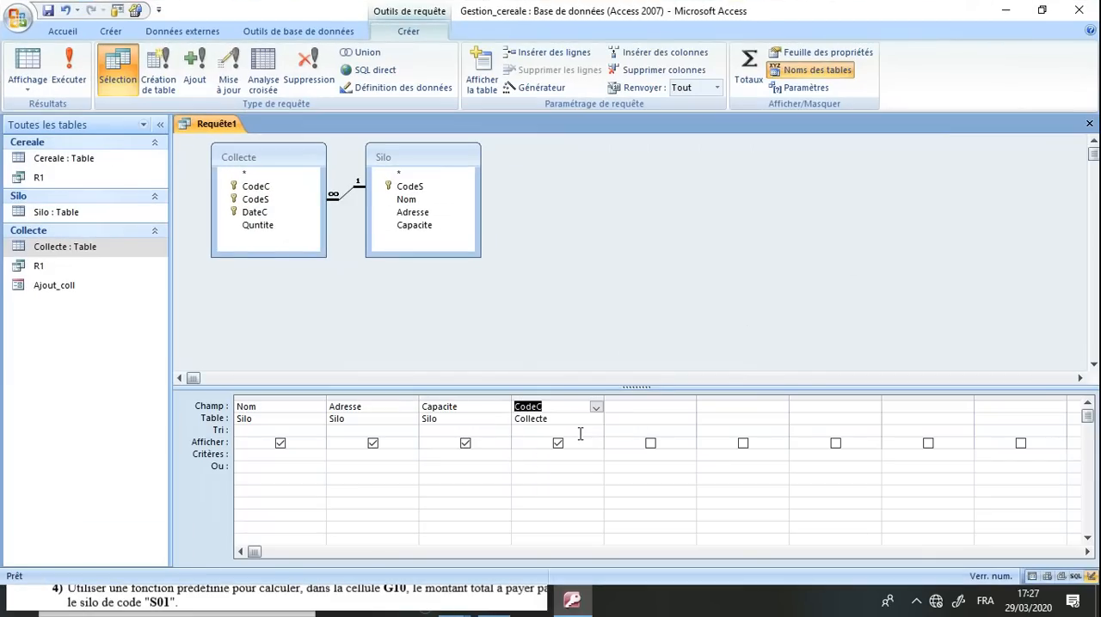
left_click(557, 442)
left_click(556, 455)
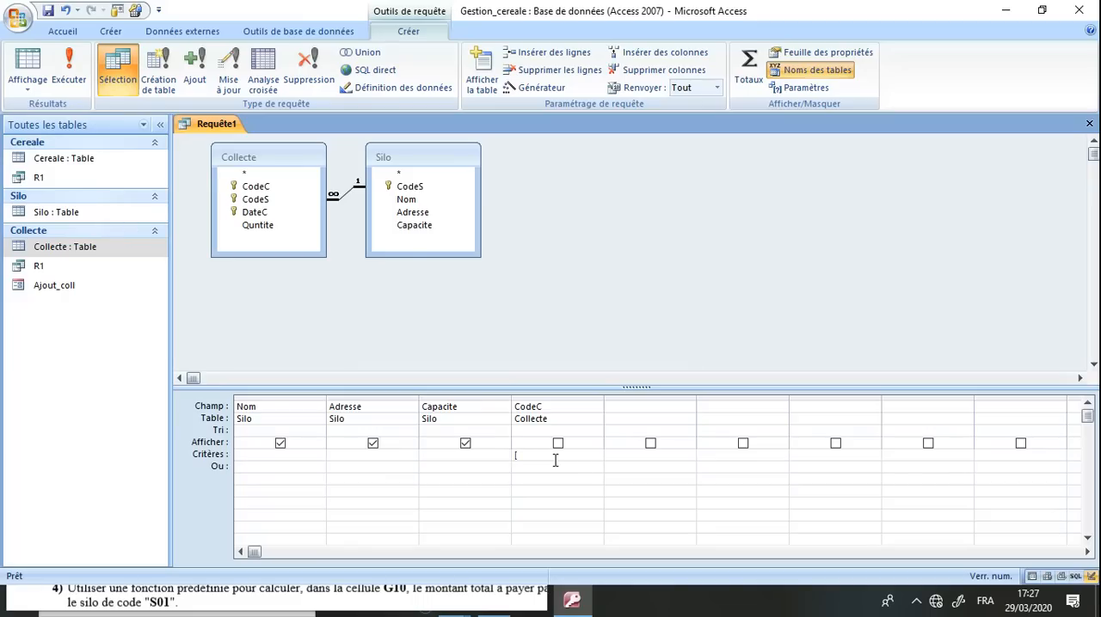
type("[Donner votre codeC")
Save the query under the name R2
left_click(48, 12)
type("R")
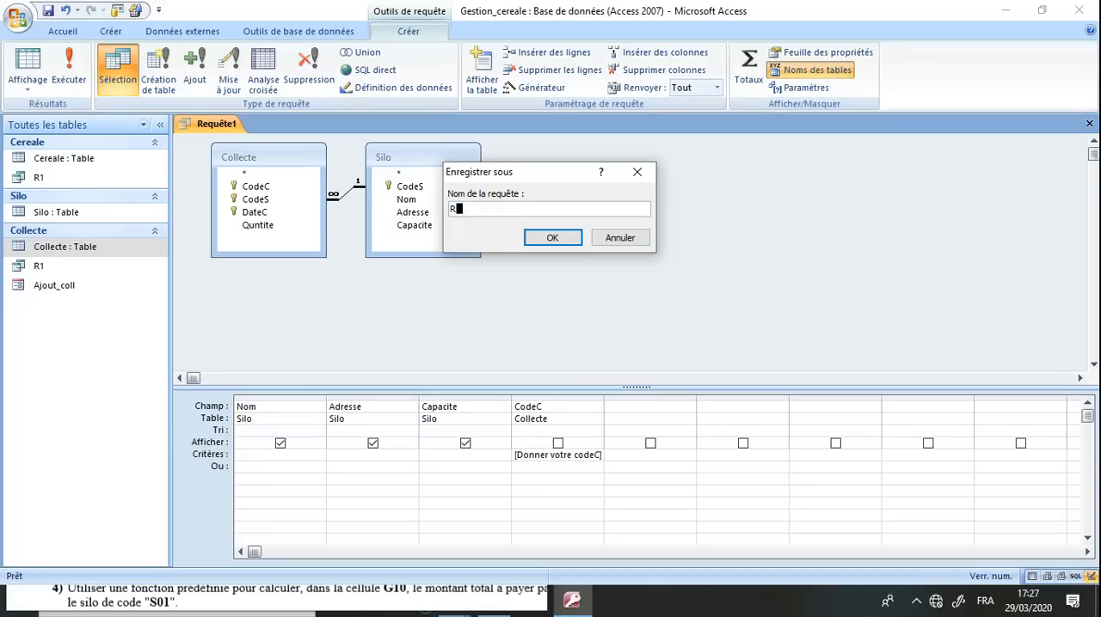
type("2")
key("Return")
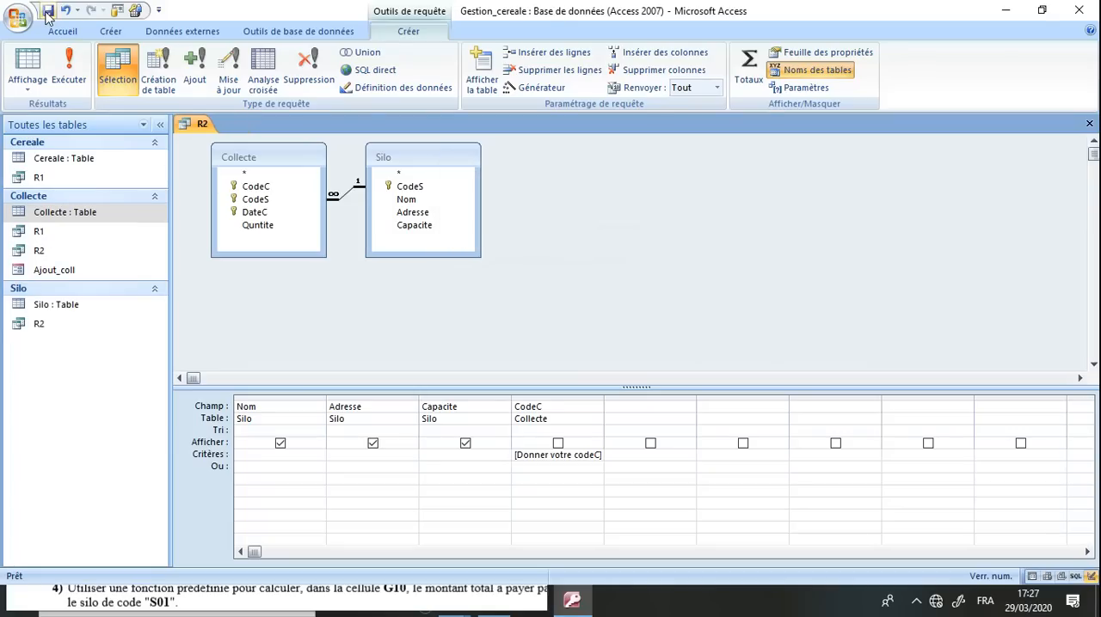
Run query R2 with C01 as the codeC parameter value
left_click(69, 67)
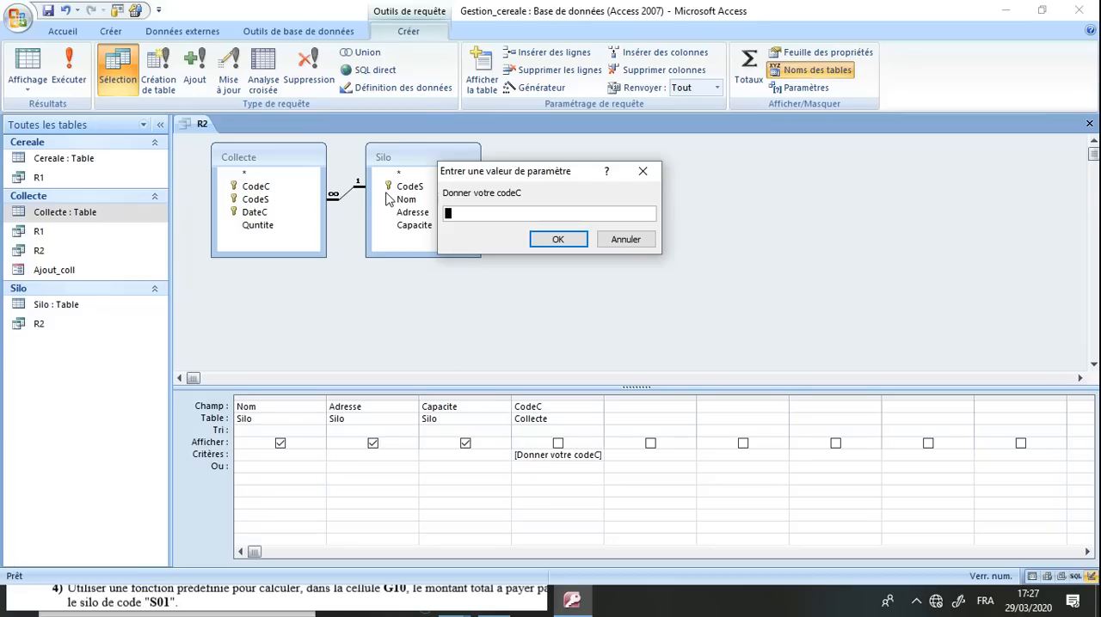
type("C01")
key("Return")
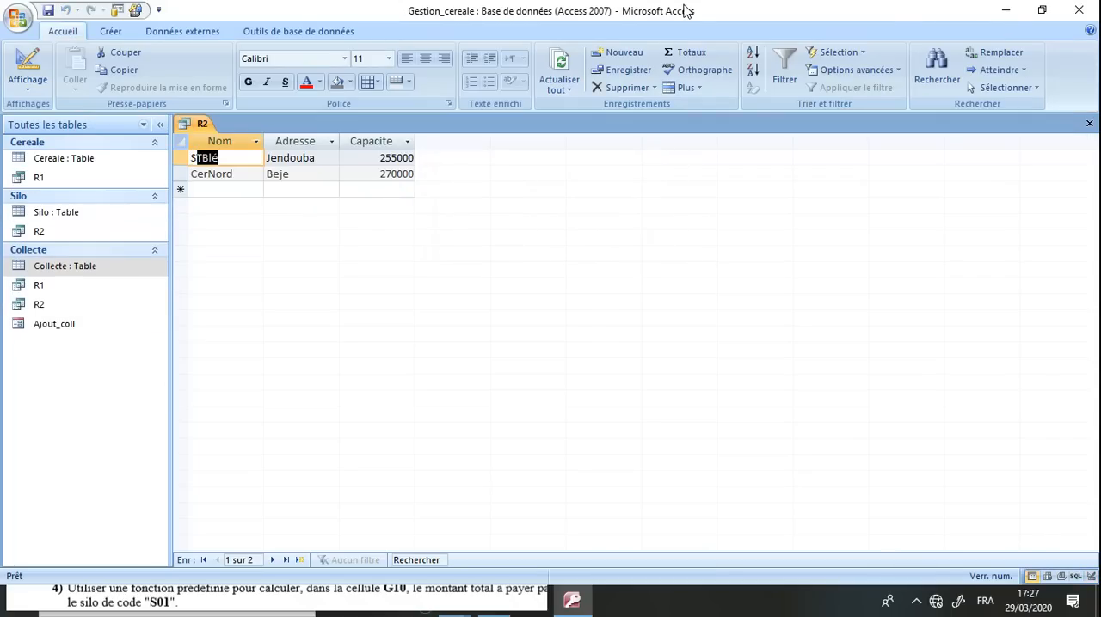
Check the R2 results against the C01 rows of Collecte and the matching silos in the browser's exam sheet
double_click(681, 22)
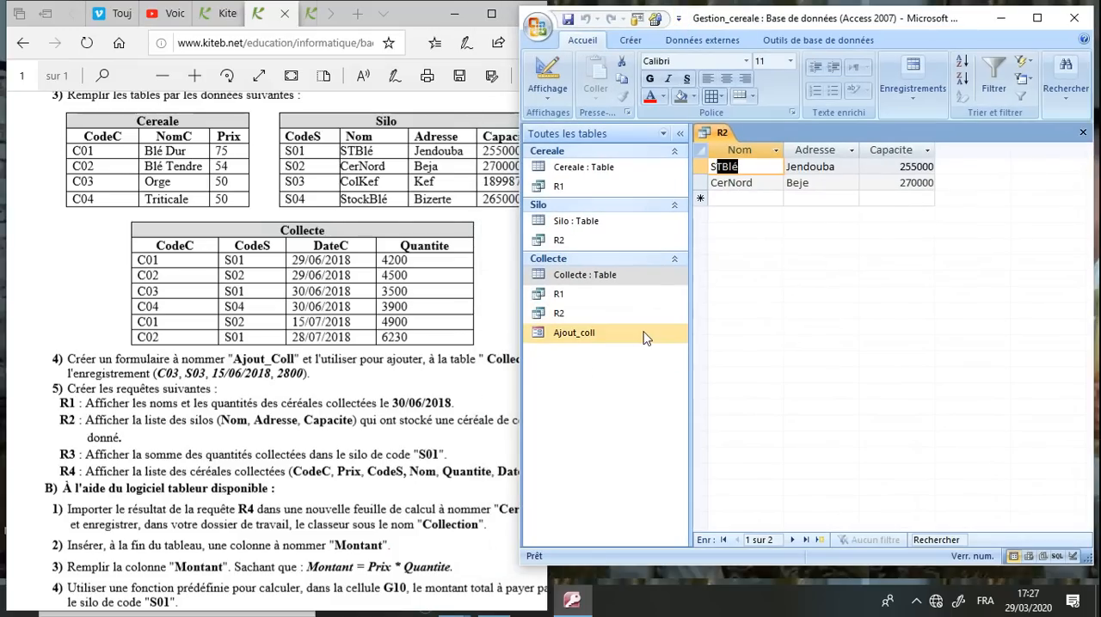
left_click(437, 414)
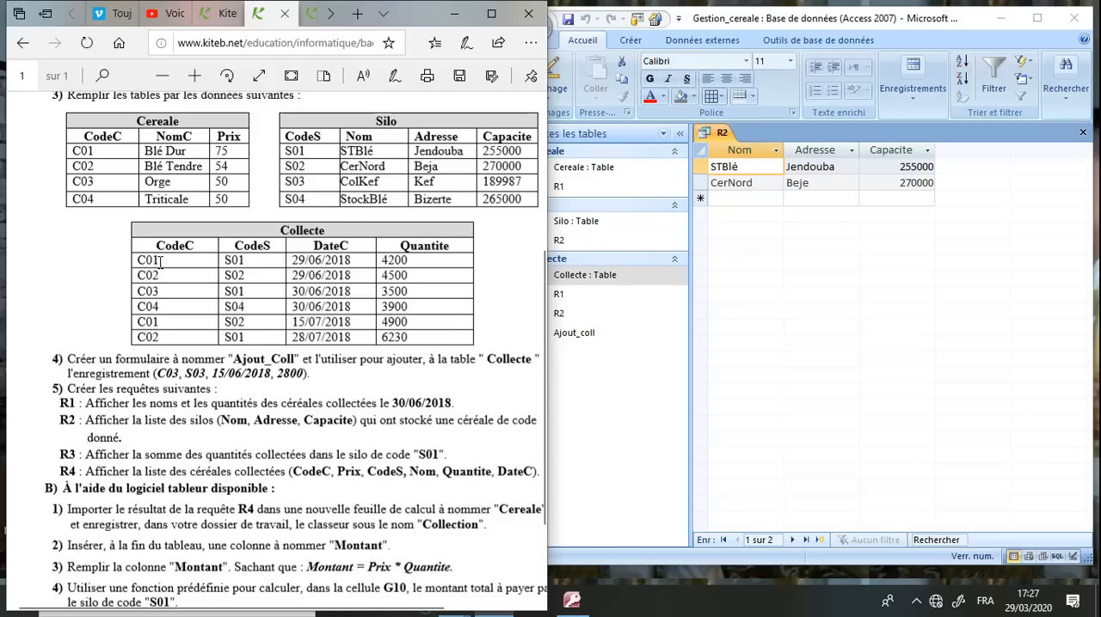
left_click_drag(161, 262, 124, 264)
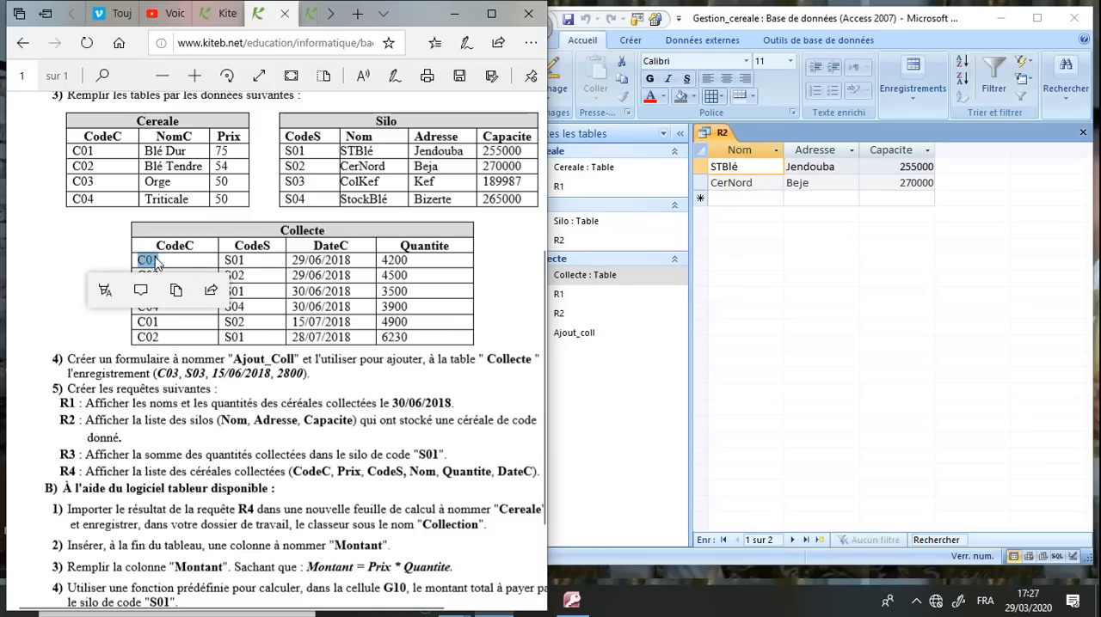
left_click(155, 256)
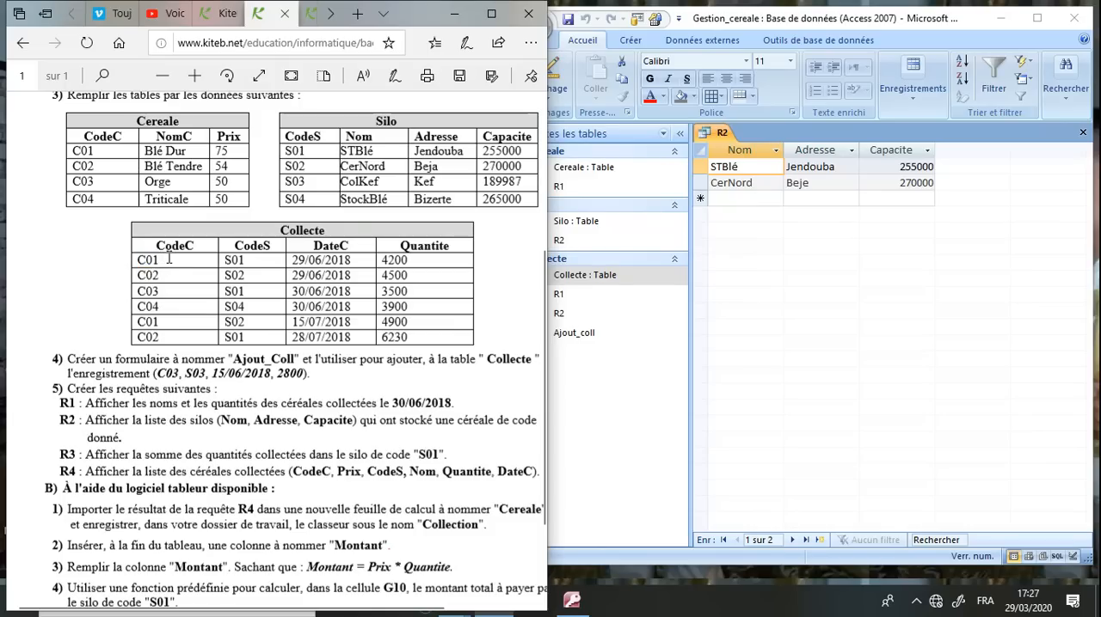
left_click_drag(169, 258, 138, 260)
left_click(162, 324)
left_click_drag(163, 325, 153, 323)
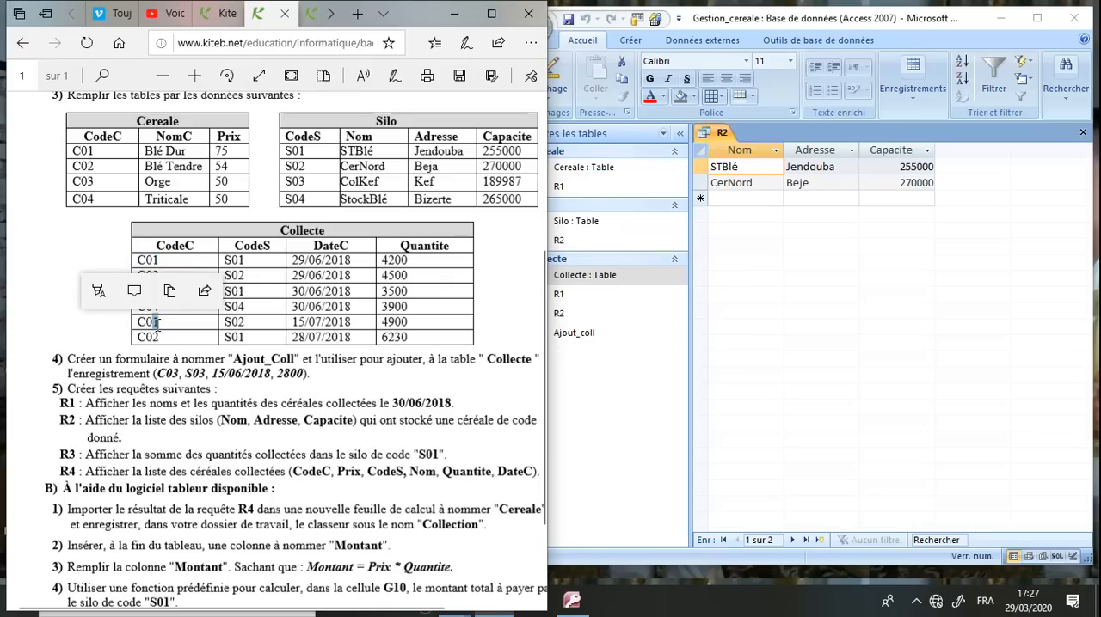
left_click_drag(261, 261, 230, 261)
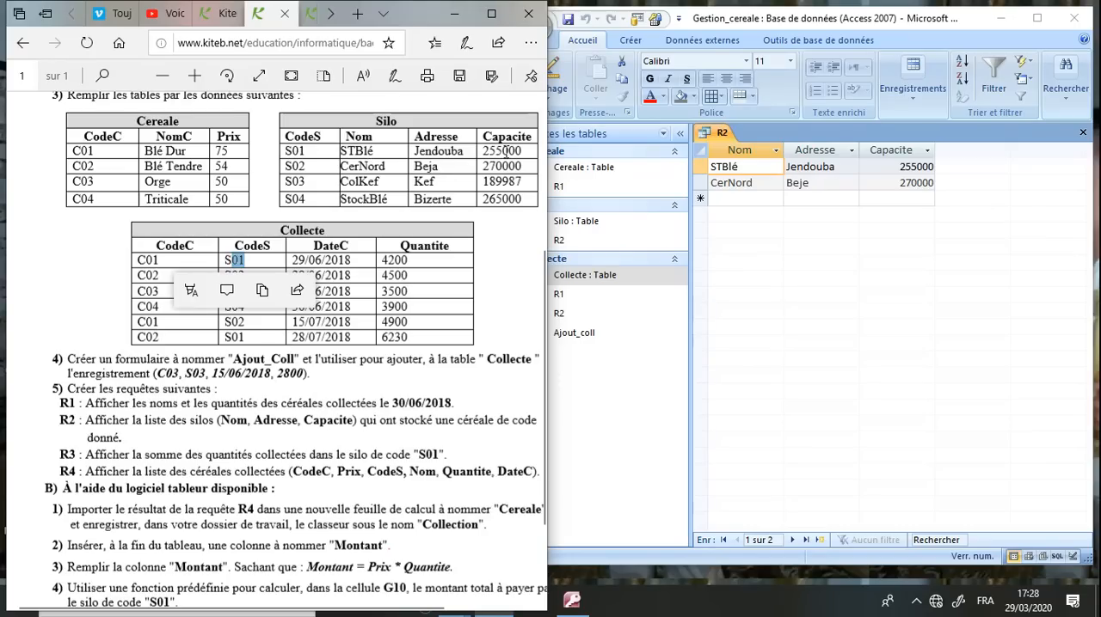
left_click(201, 342)
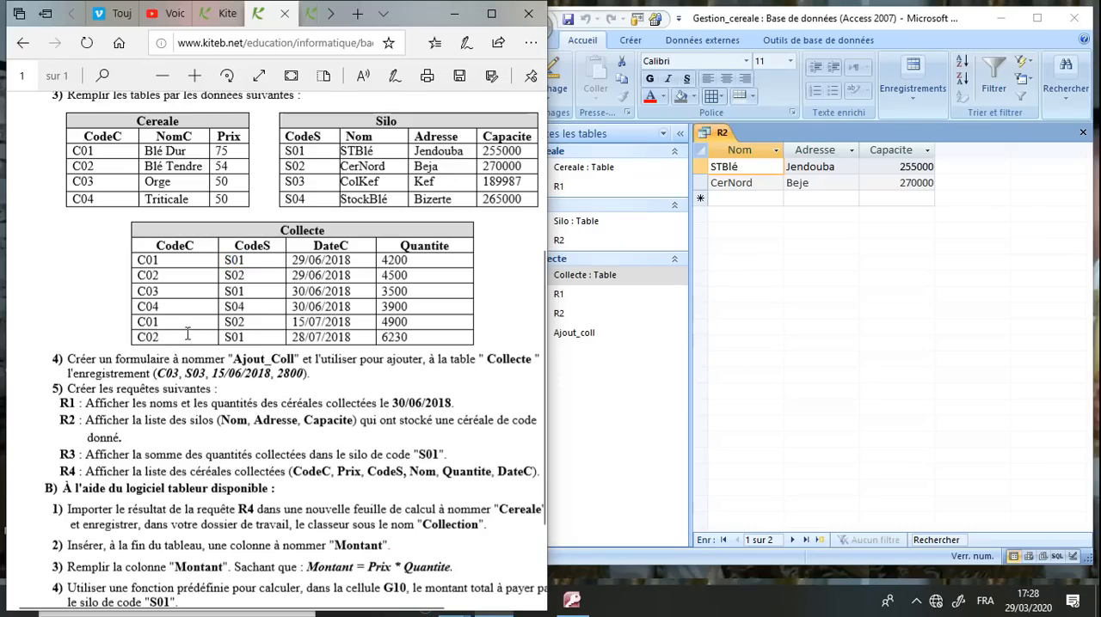
left_click_drag(163, 321, 136, 322)
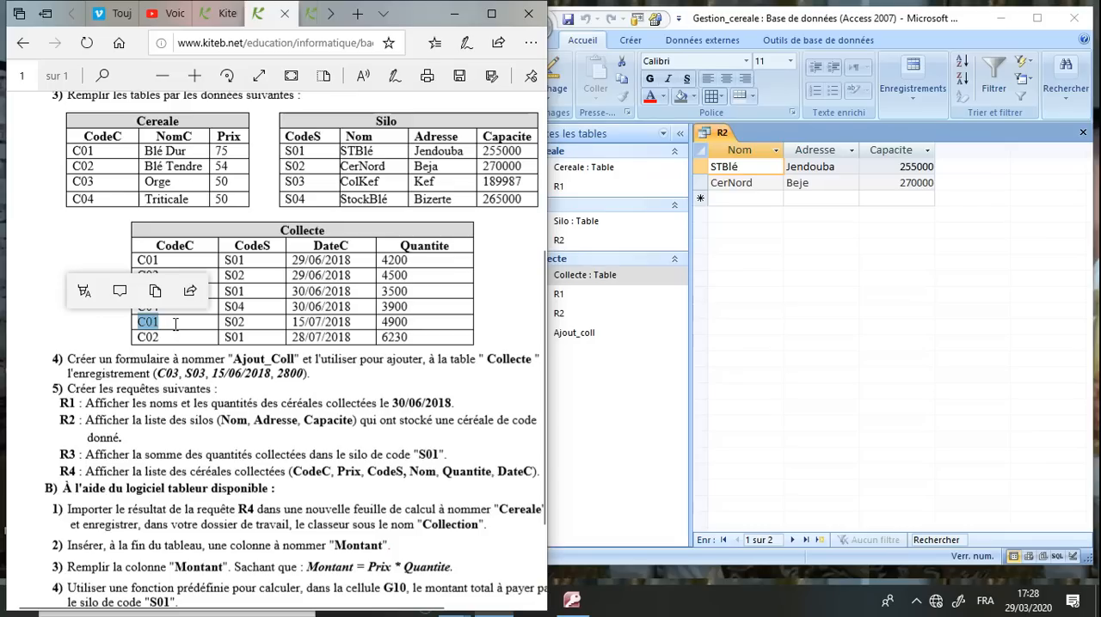
left_click_drag(249, 322, 226, 322)
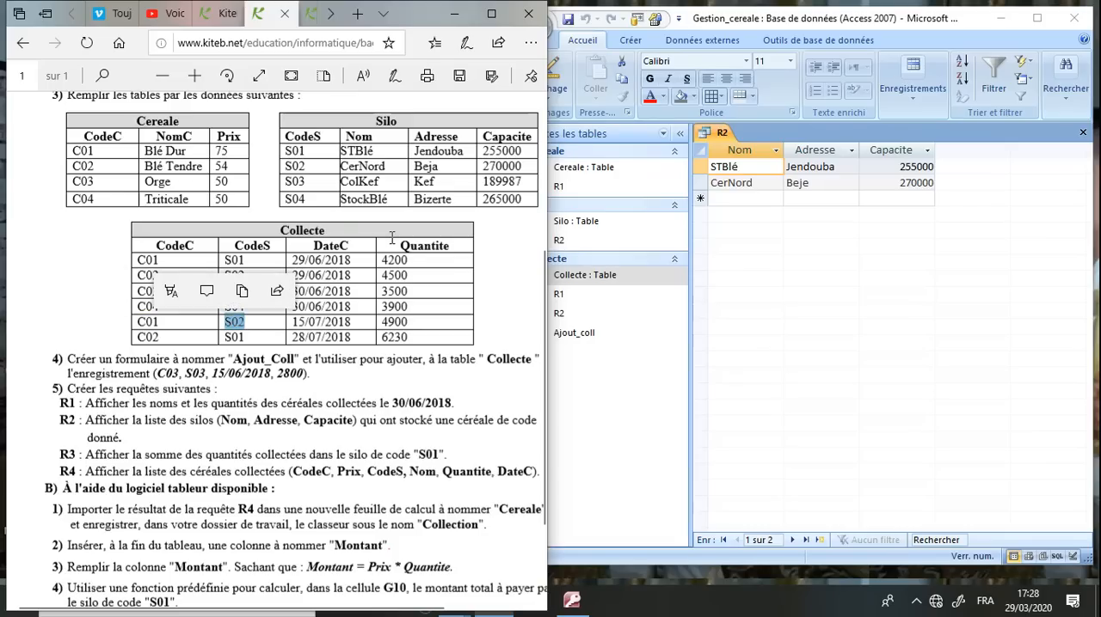
left_click(392, 168)
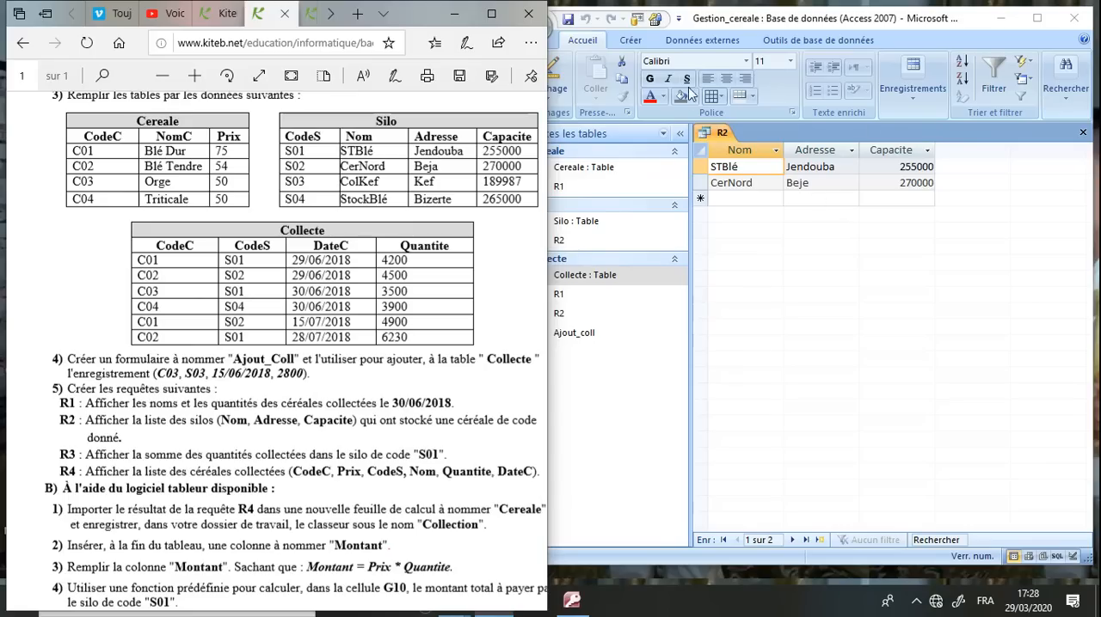
Close the R2 results in Access and return to the exam sheet to read the statement of query R3
left_click(1083, 134)
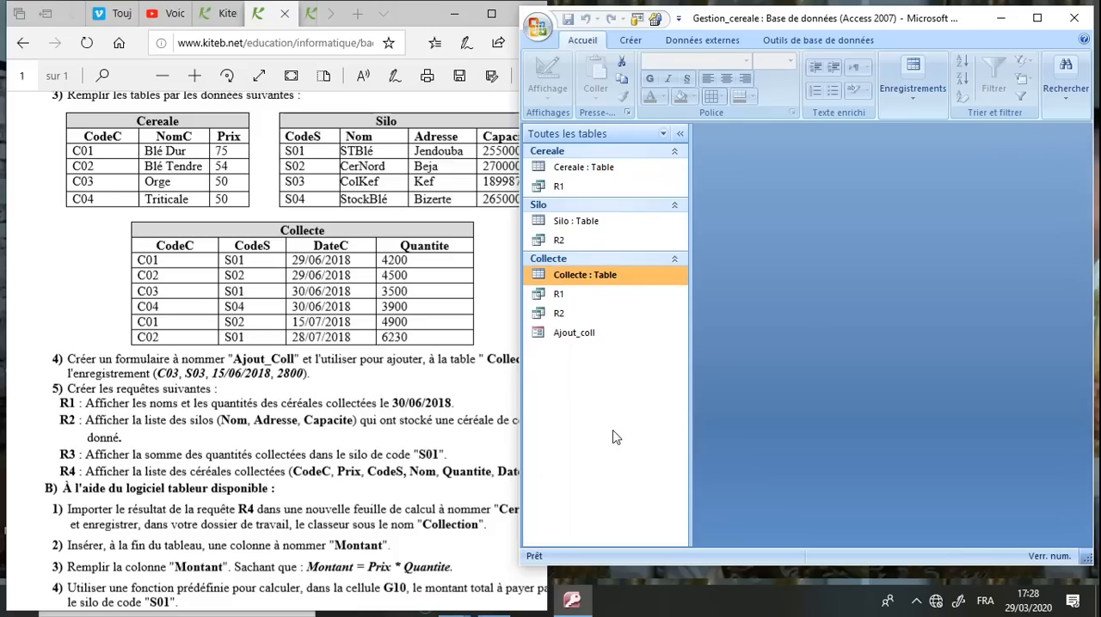
left_click(211, 466)
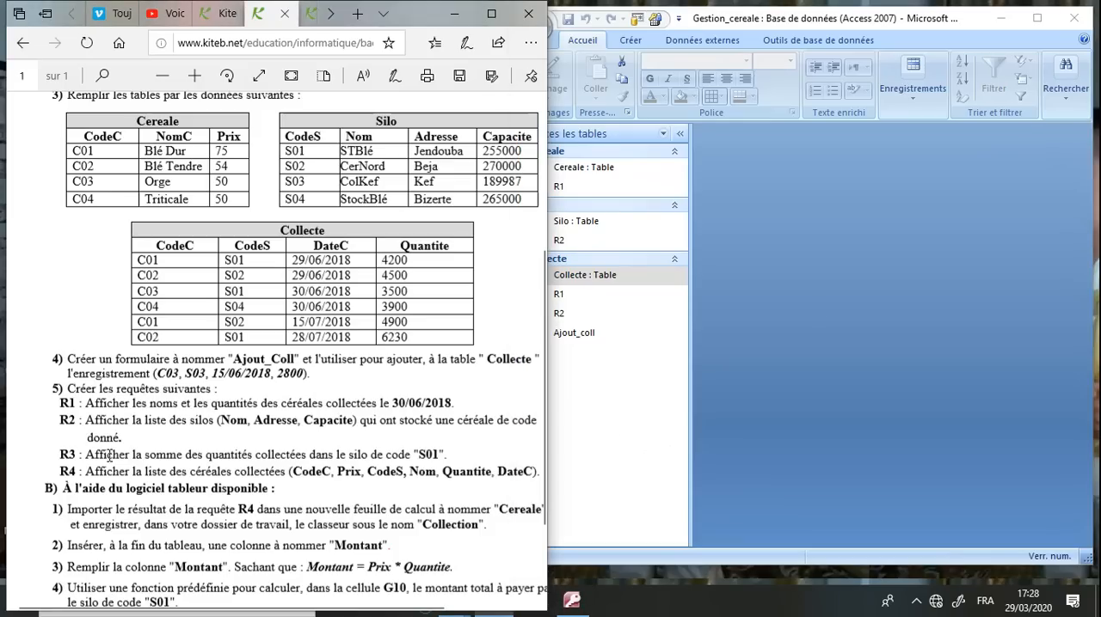
Highlight the R3 statement in the exam sheet, switch to Access and create a design-view query on the Collecte table
left_click_drag(86, 456, 438, 454)
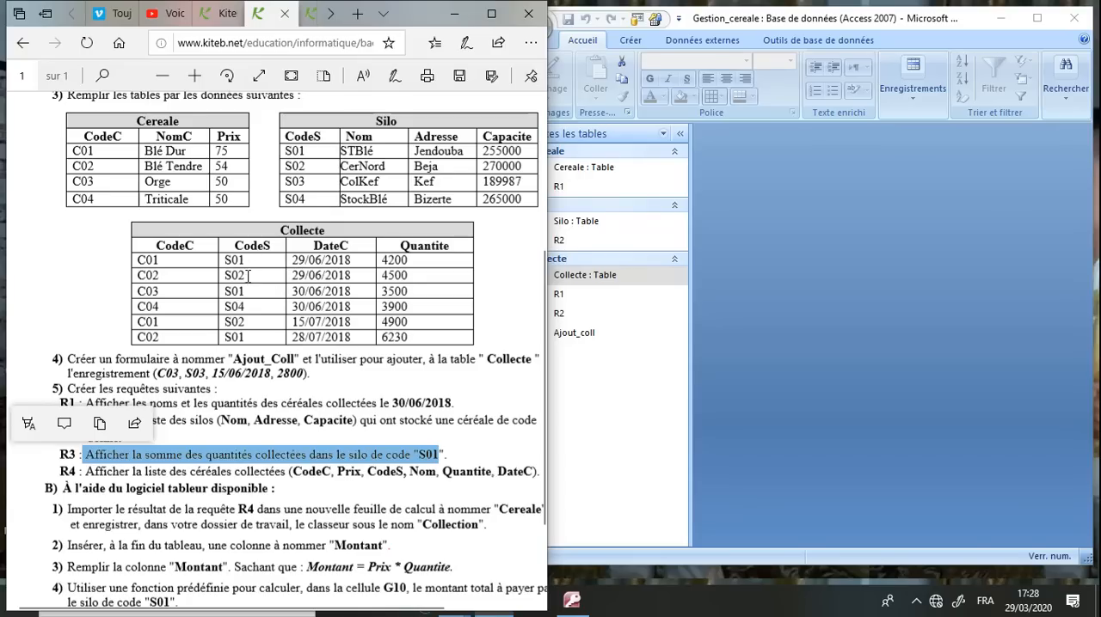
left_click(840, 302)
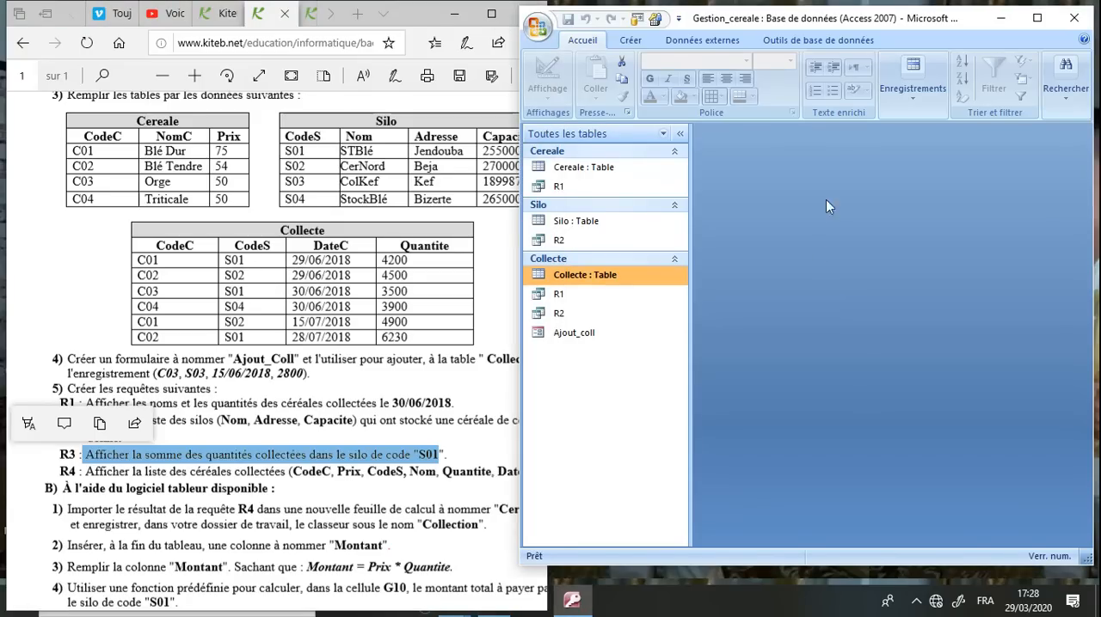
left_click(1035, 19)
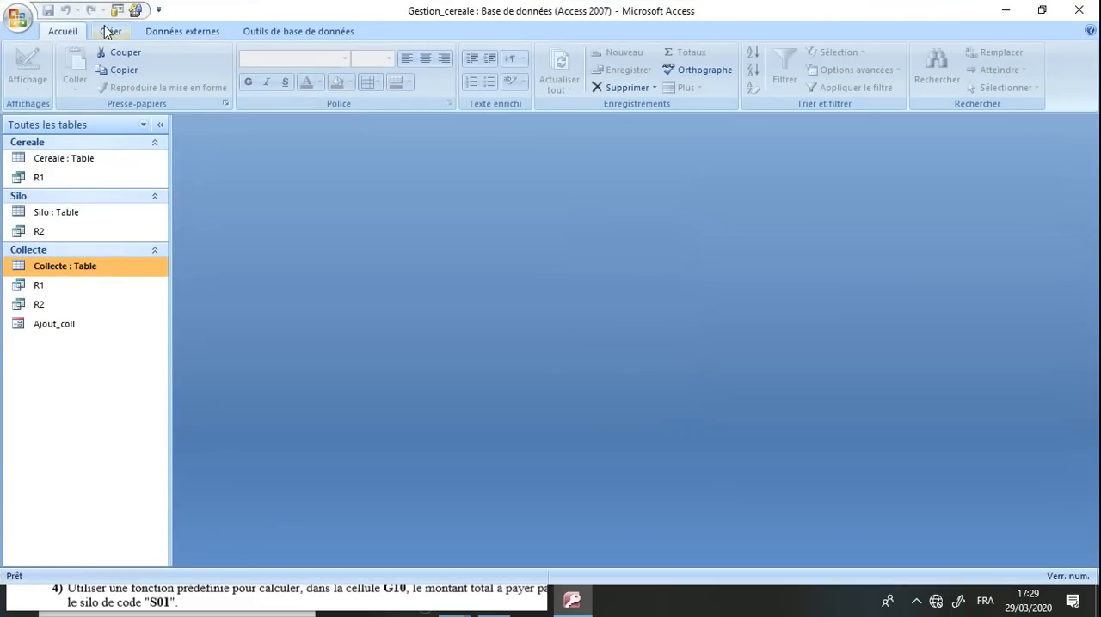
left_click(110, 30)
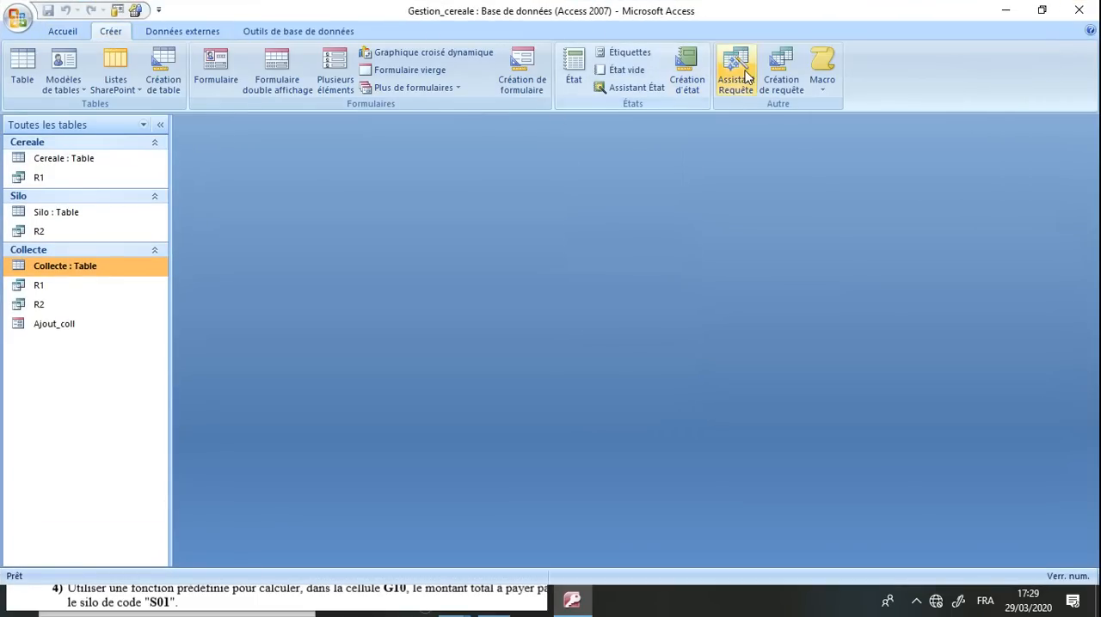
left_click(783, 86)
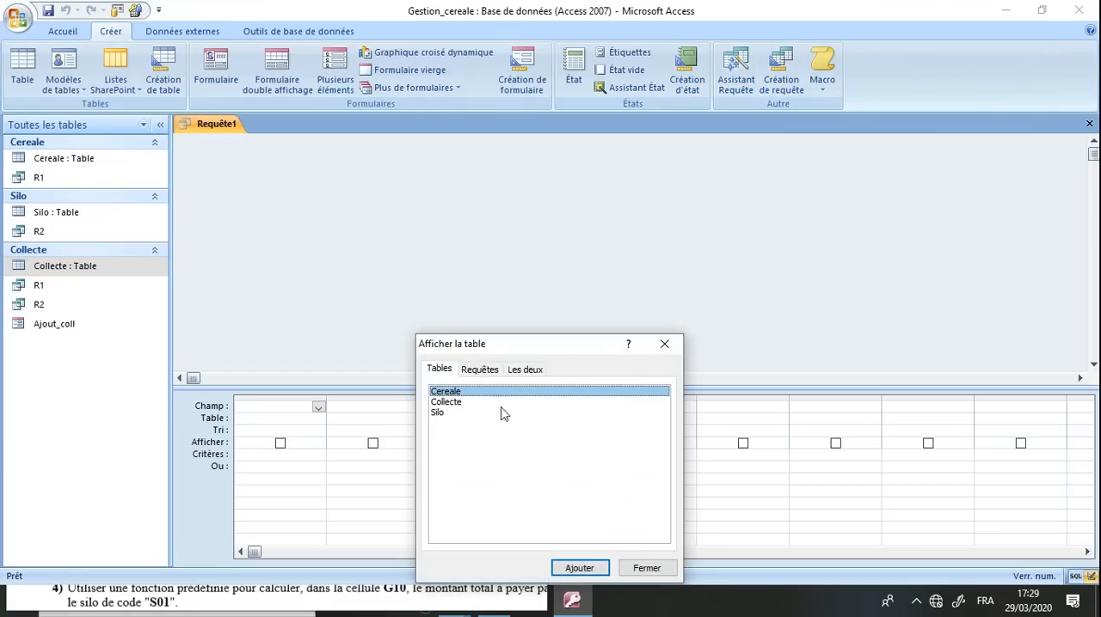
left_click(472, 406)
double_click(472, 406)
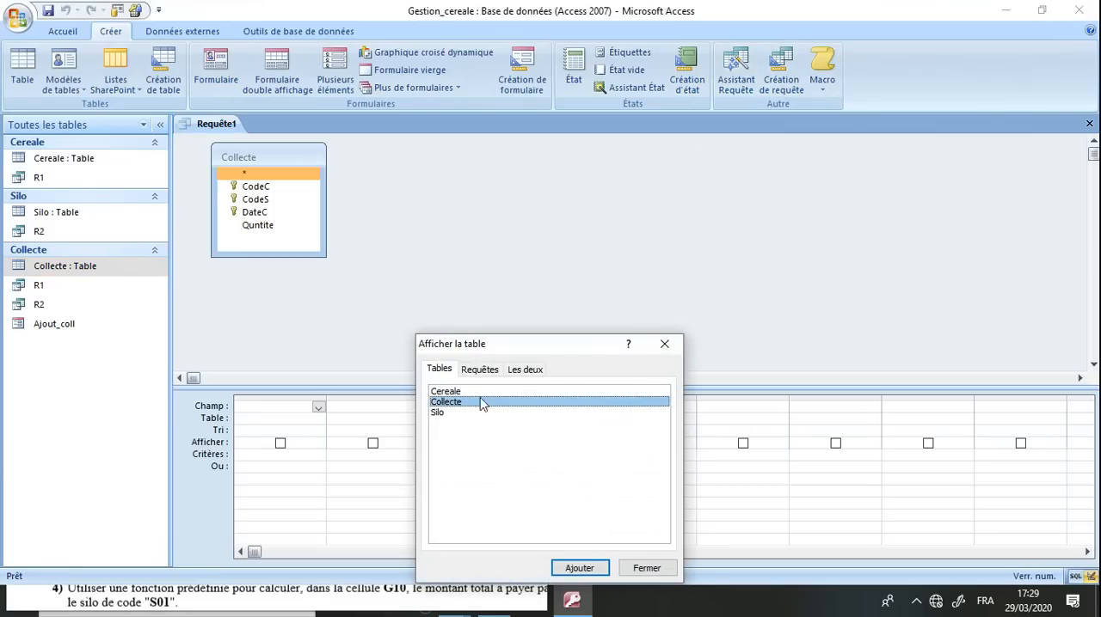
left_click(664, 344)
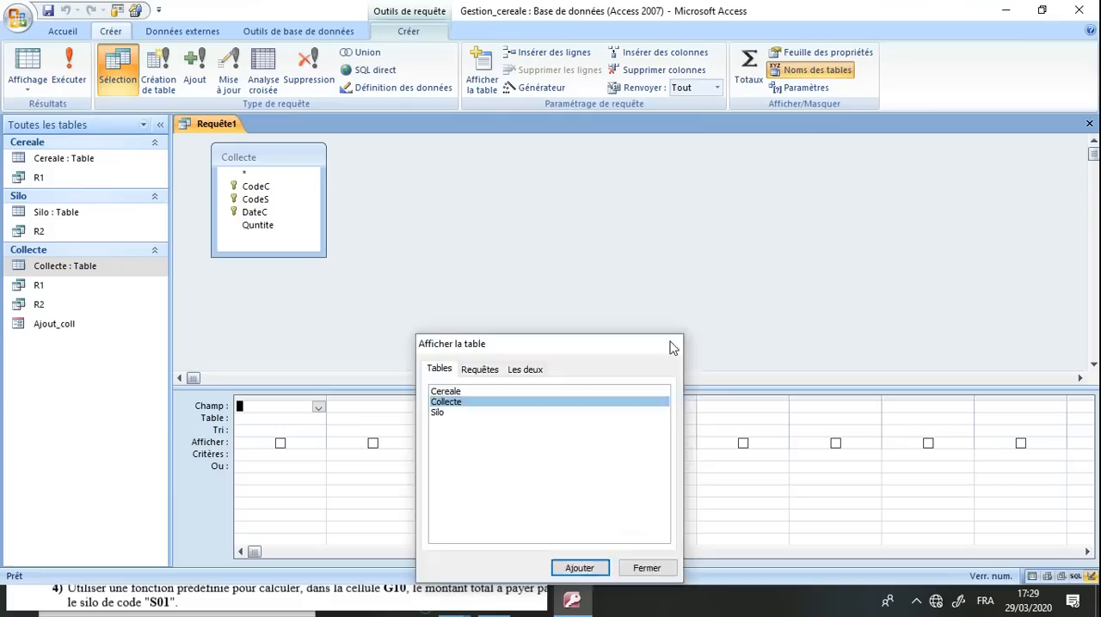
Turn on totals for the query and narrow the object list with Access restored beside the exam sheet
left_click(748, 67)
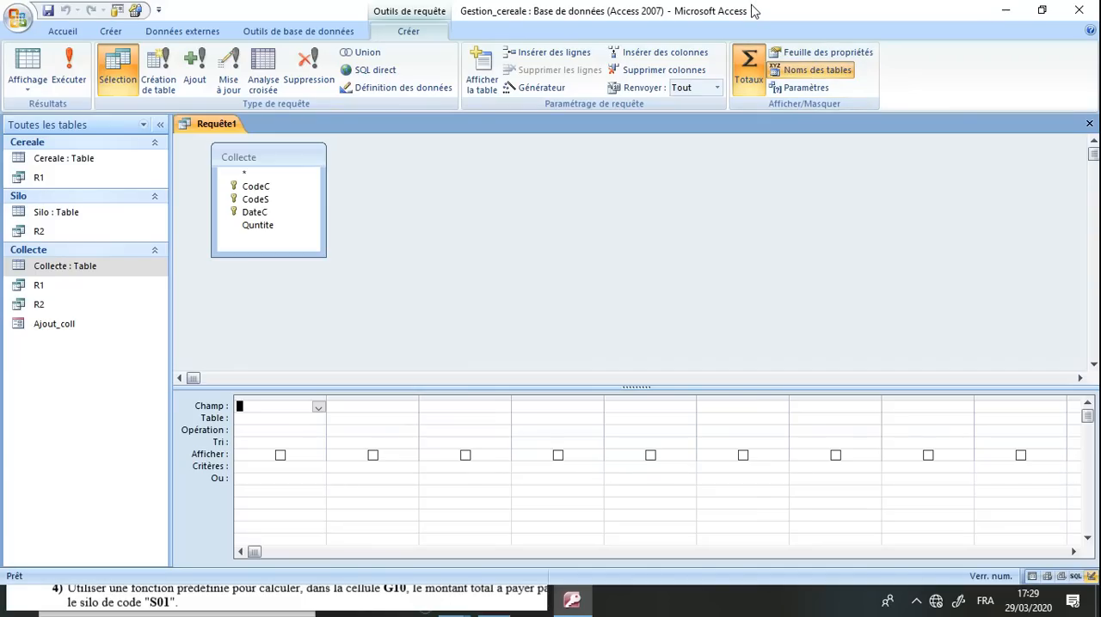
double_click(750, 11)
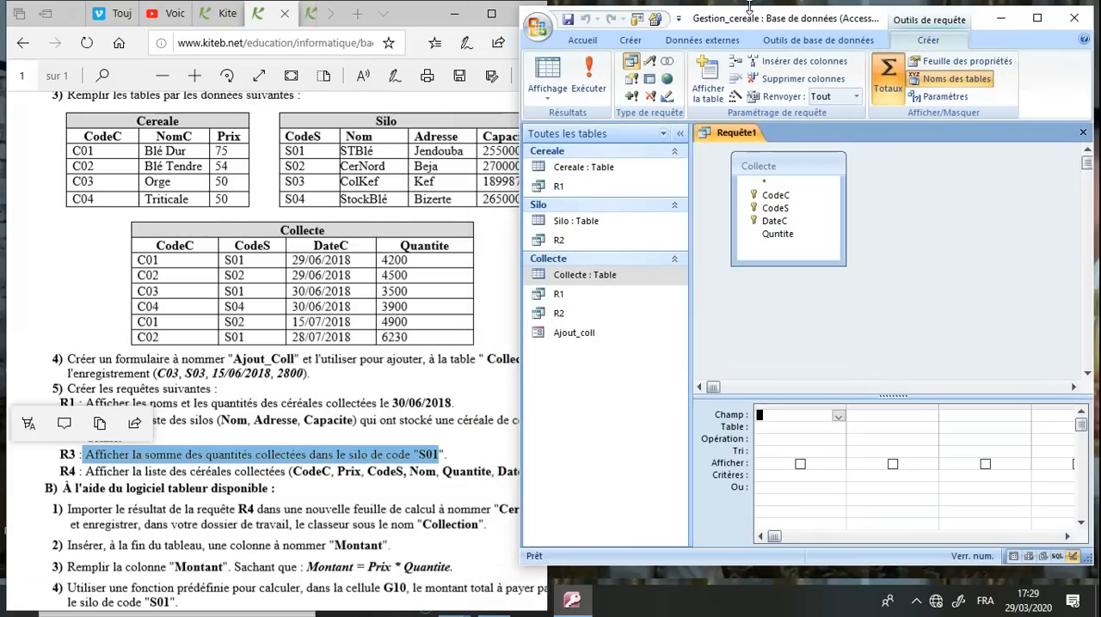
left_click_drag(690, 365, 615, 363)
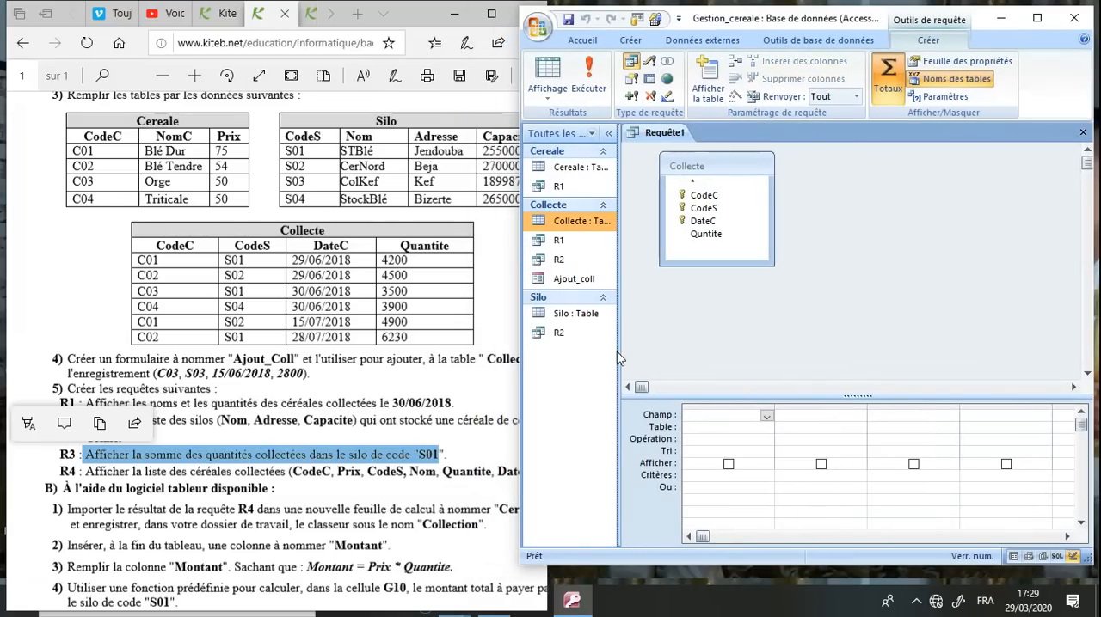
left_click_drag(618, 351, 637, 352)
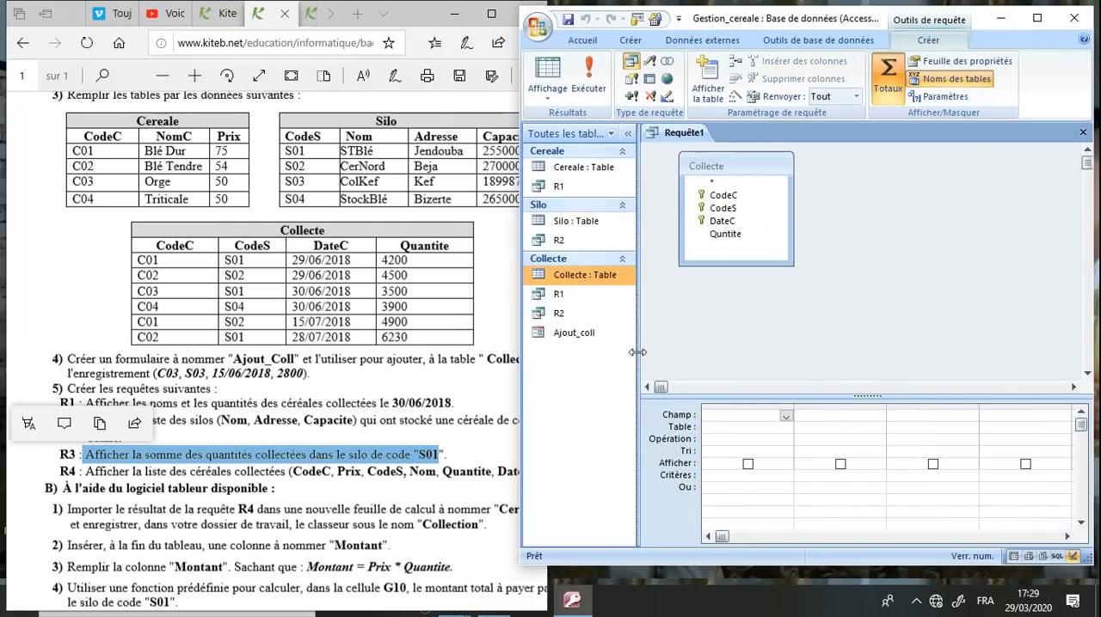
Add the Quntite field to the query with the Somme operation
left_click(786, 416)
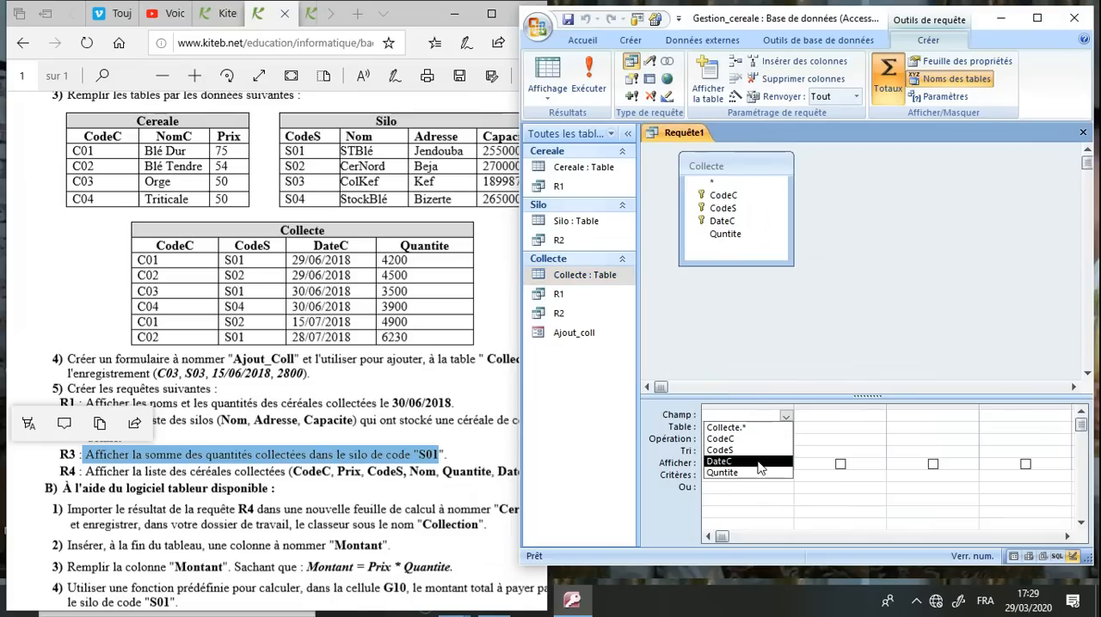
left_click(762, 472)
left_click(772, 439)
left_click(785, 440)
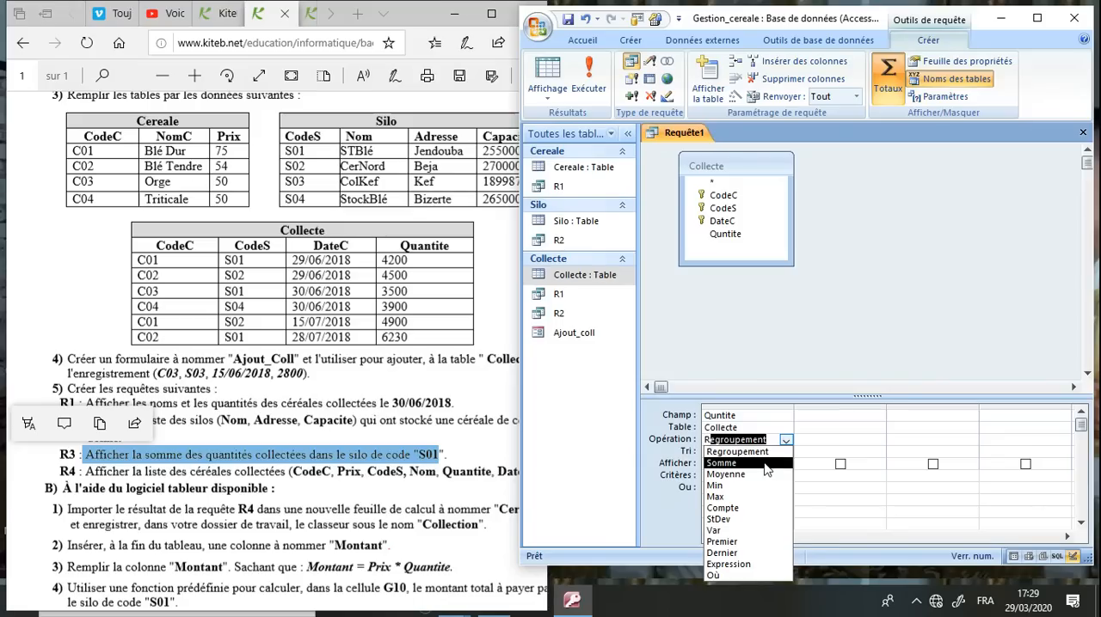
left_click(763, 463)
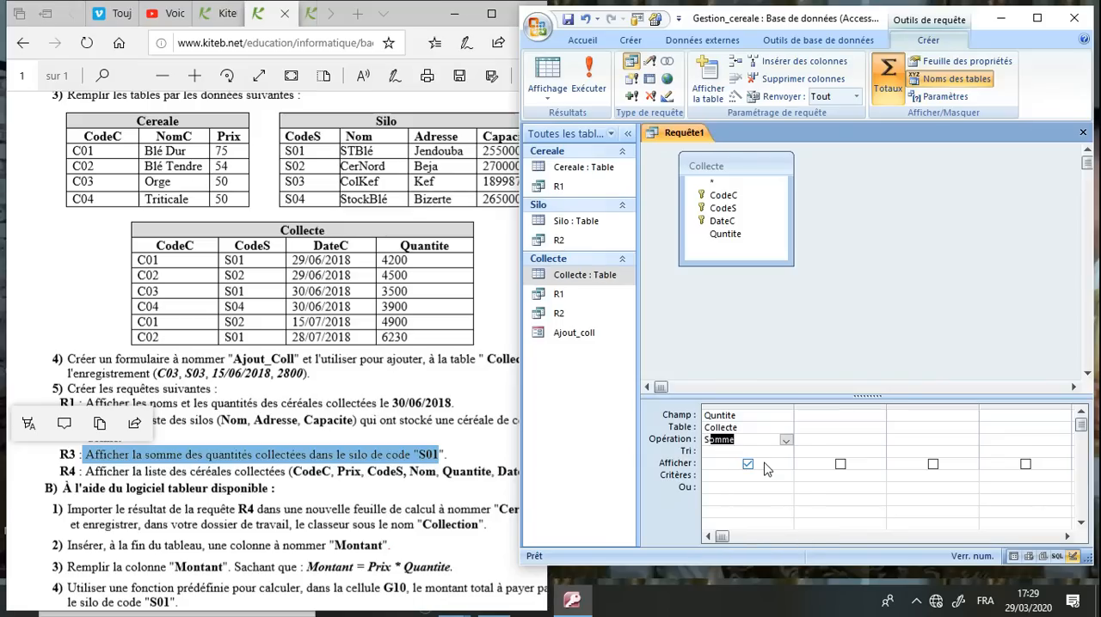
Add the CodeS field to the query with the criterion "S01"
left_click(839, 417)
left_click(882, 419)
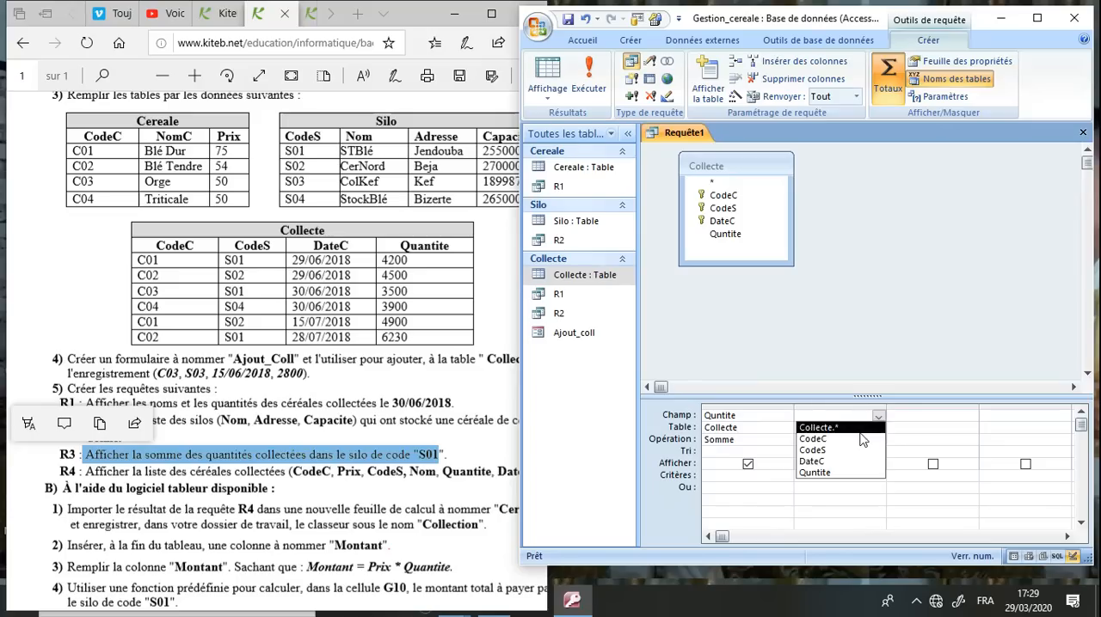
left_click(856, 449)
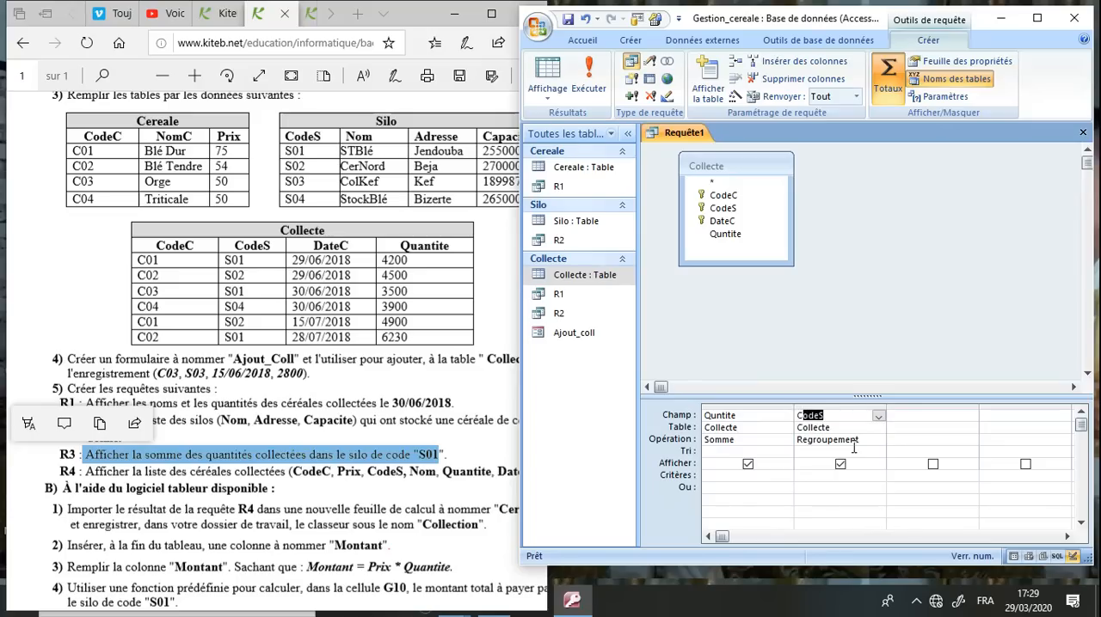
left_click(839, 476)
type("S01")
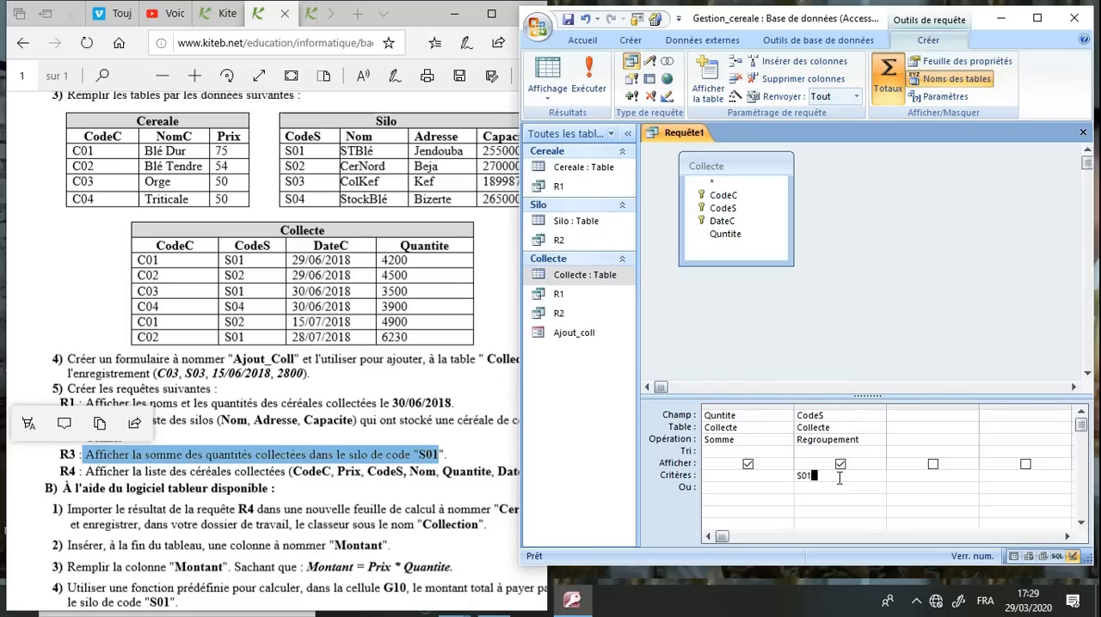
left_click(840, 464)
Save the query under the name R3
left_click(567, 19)
type("R3")
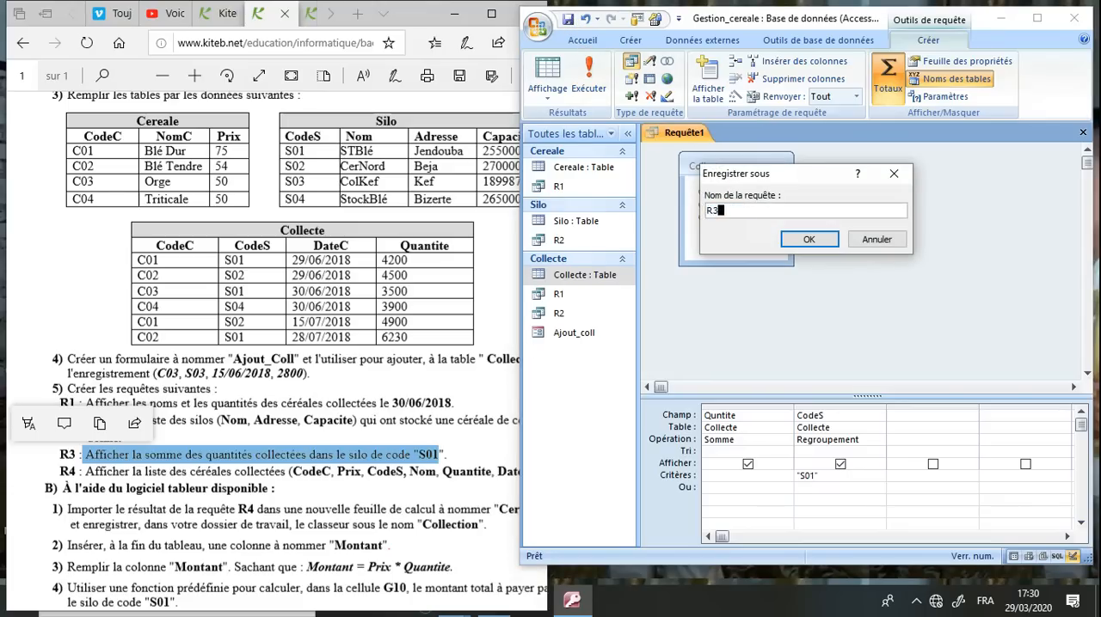
key("Return")
Run query R3 and widen the summed quantity column to show its full heading
left_click(592, 77)
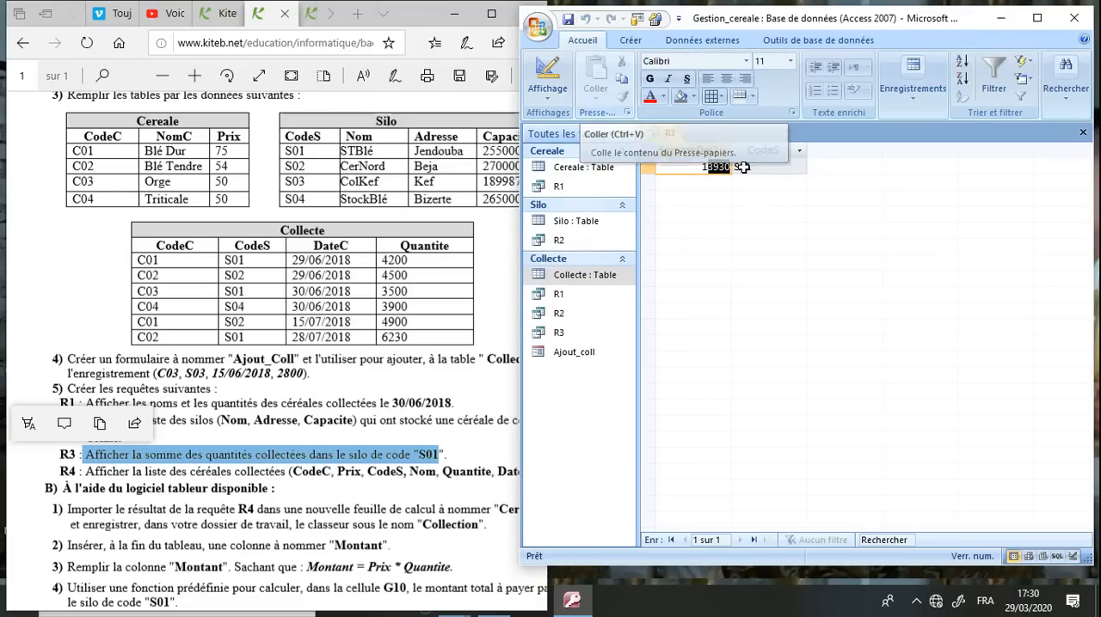
left_click_drag(733, 149, 770, 149)
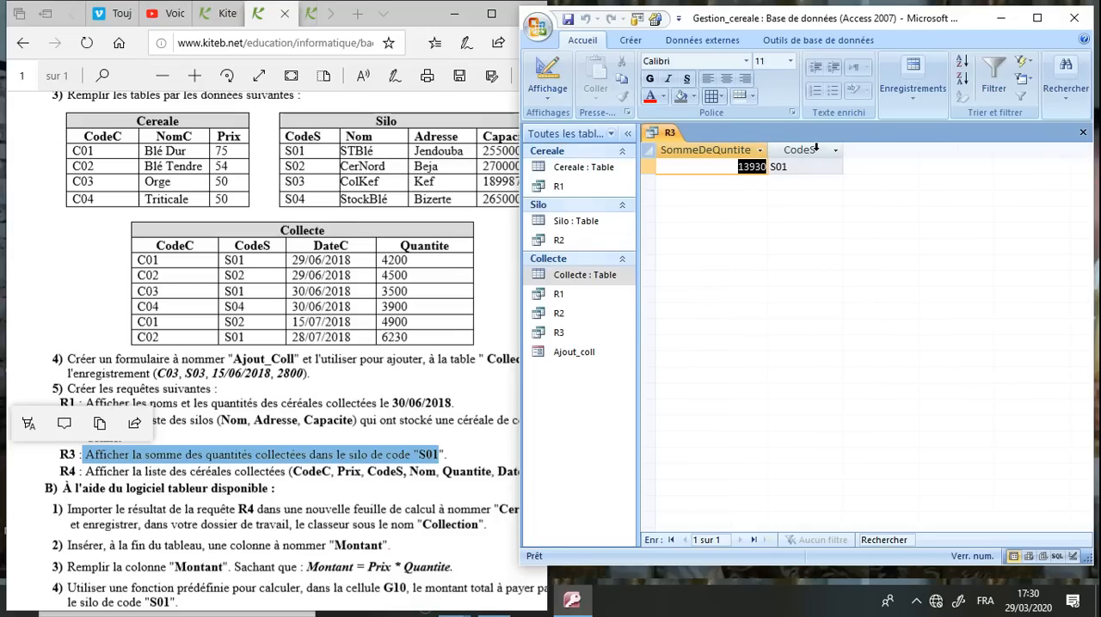
left_click_drag(794, 165, 756, 169)
left_click(738, 168)
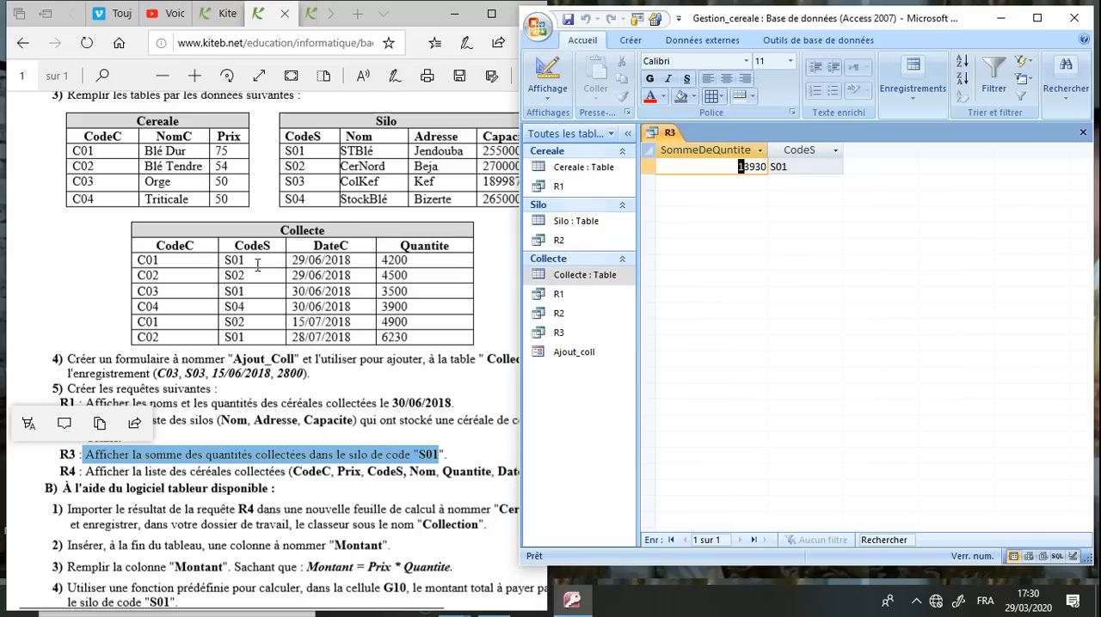
Check the R3 total against the quantities of the S01 rows of Collecte in the browser's exam sheet
left_click(257, 265)
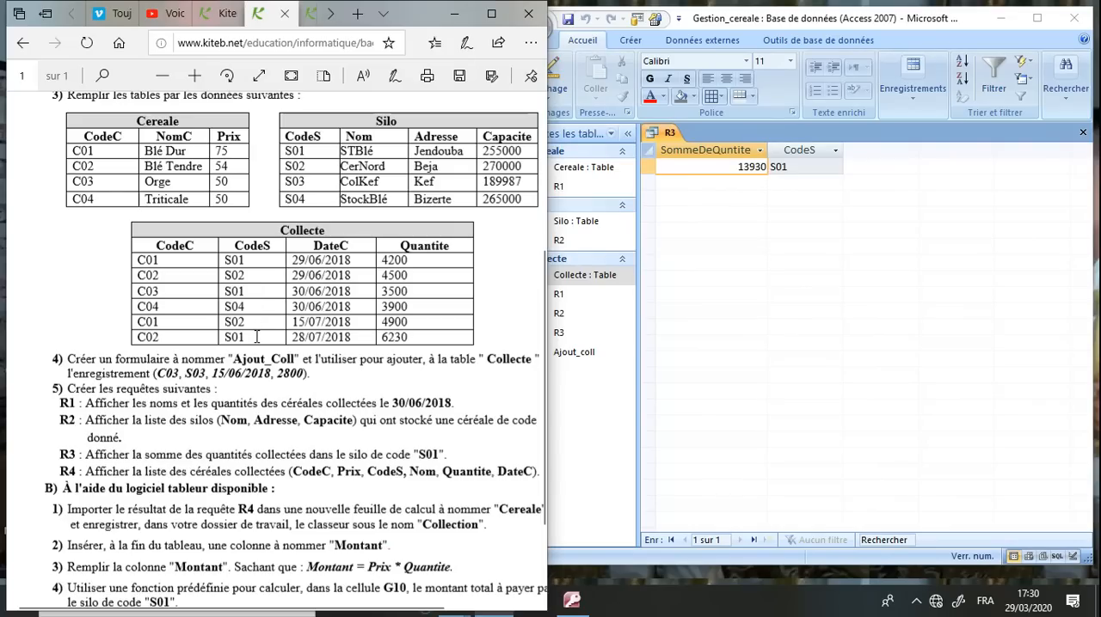
left_click_drag(414, 259, 383, 260)
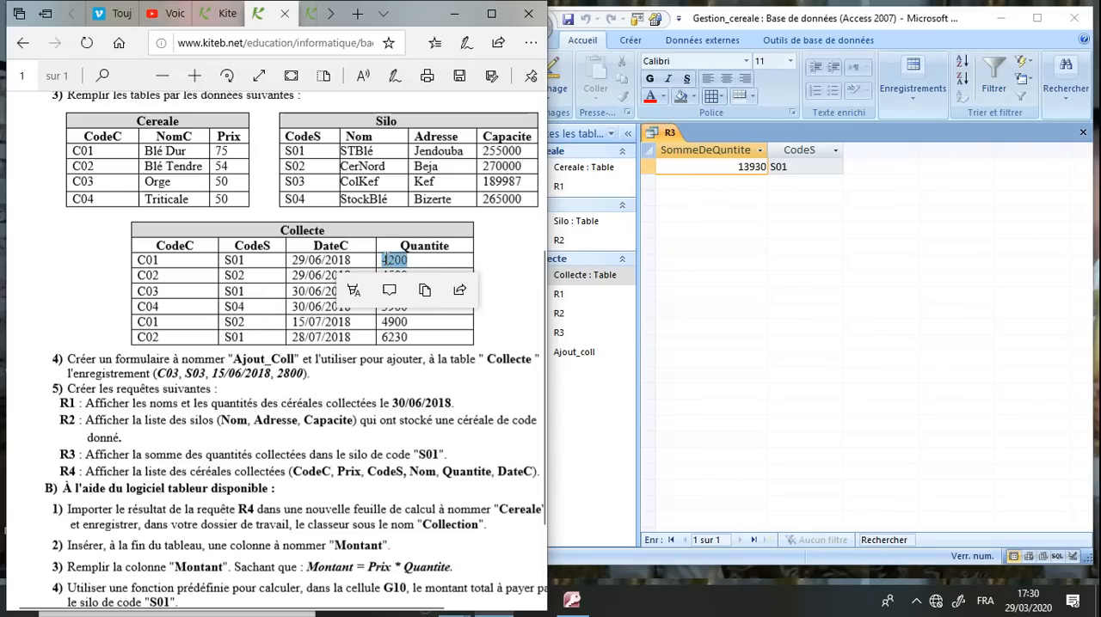
left_click(414, 318)
left_click_drag(407, 292, 387, 291)
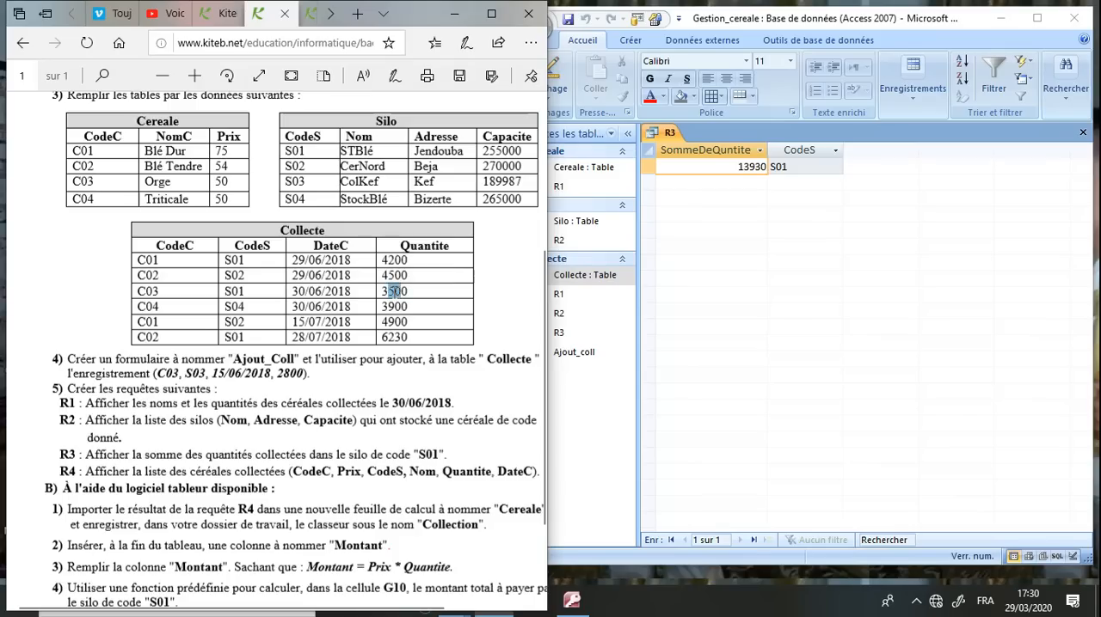
left_click(416, 339)
left_click_drag(415, 339, 383, 341)
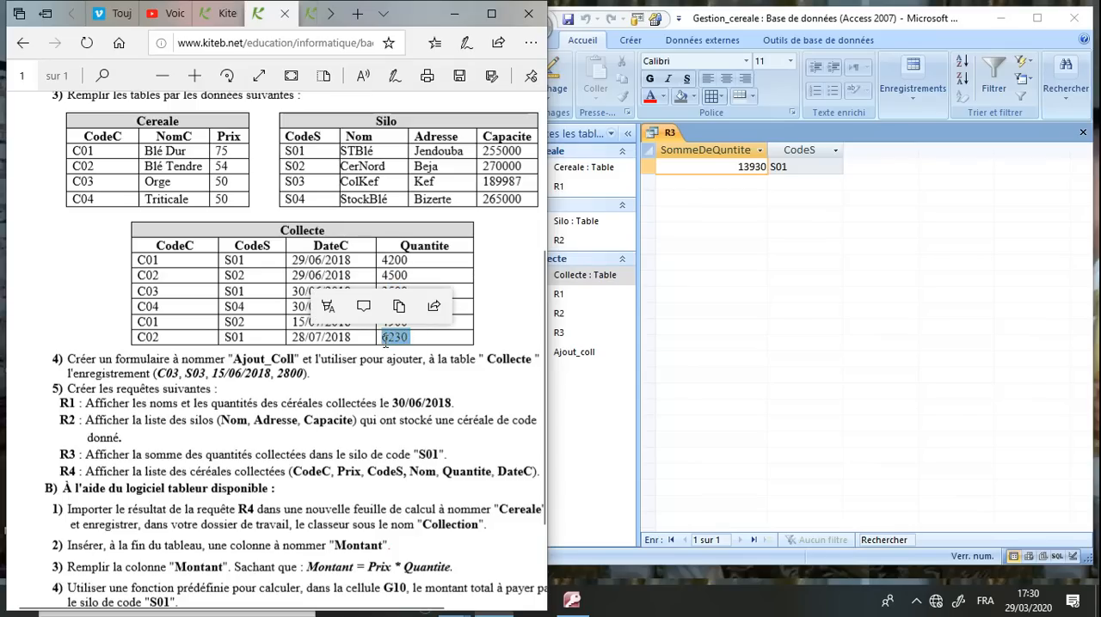
Close the R3 results in Access, saving the layout changes
left_click(717, 295)
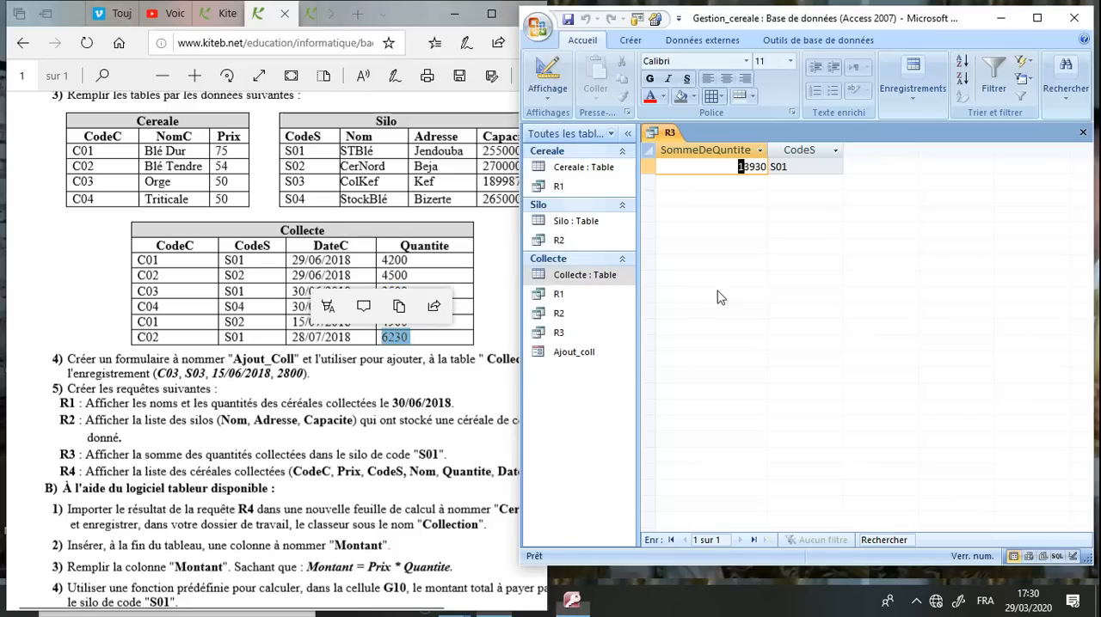
left_click(1082, 133)
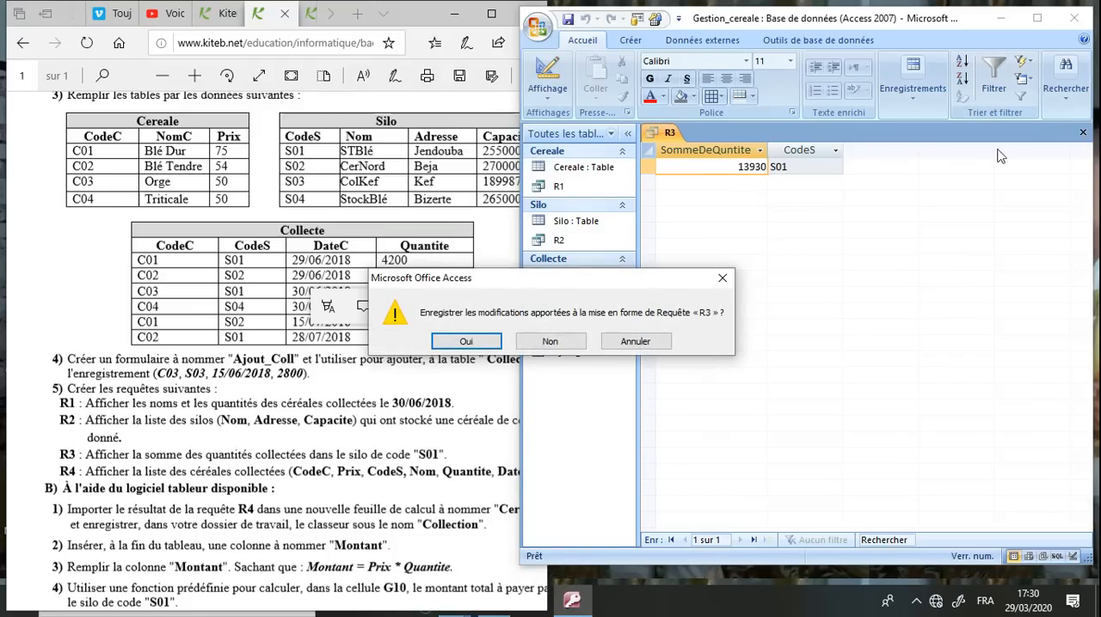
left_click(466, 341)
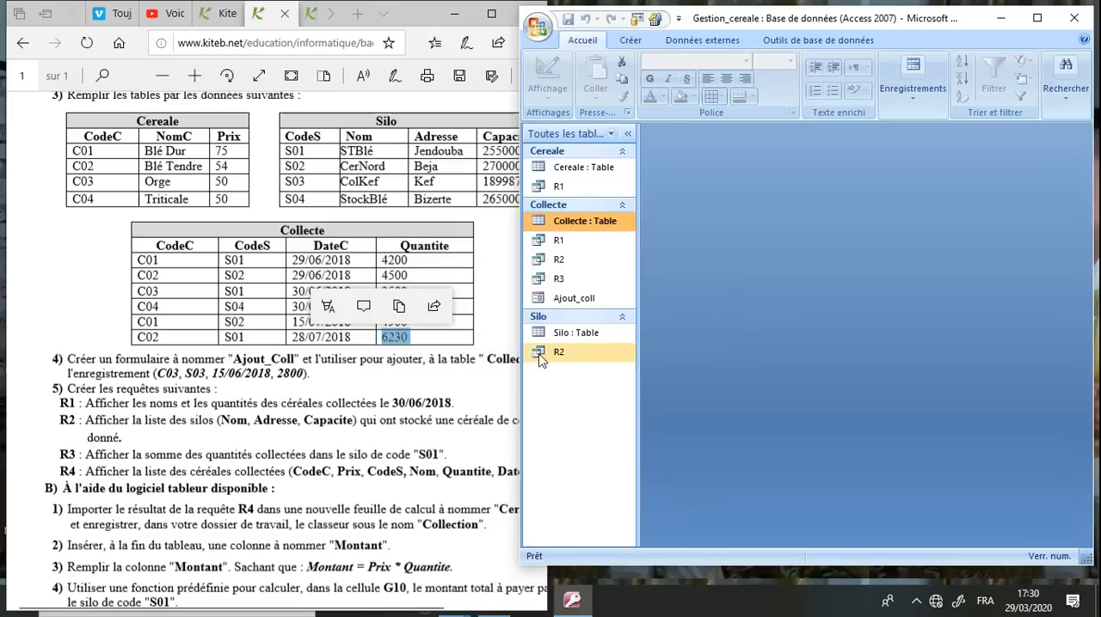
Read the statement of query R4 in the browser's exam sheet and locate its fields in the source tables
left_click(185, 499)
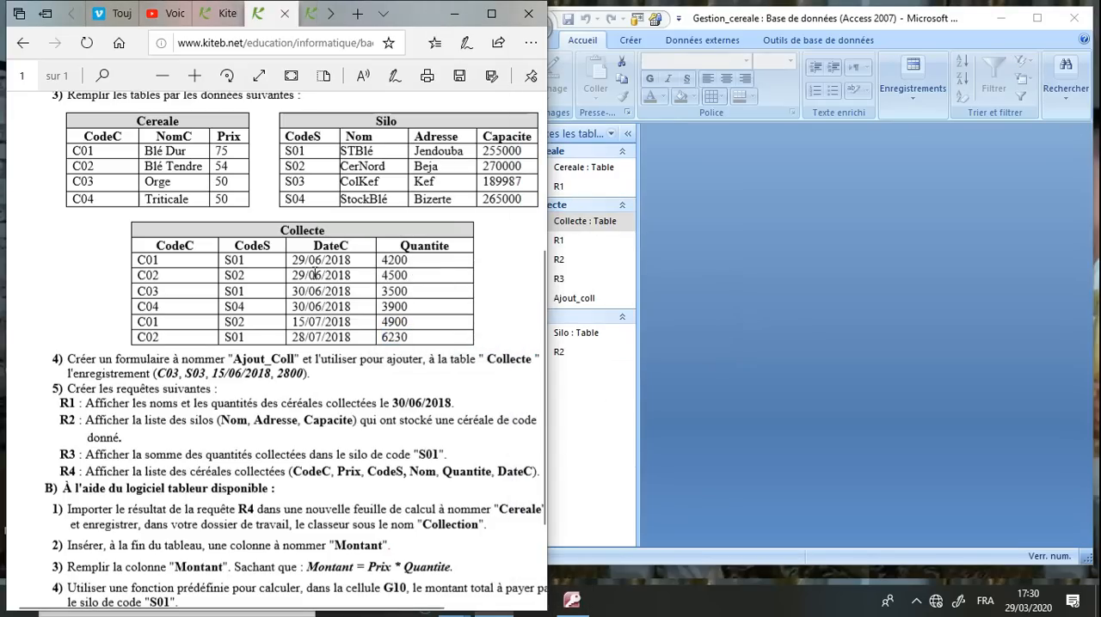
scroll(368, 397, "down", 3)
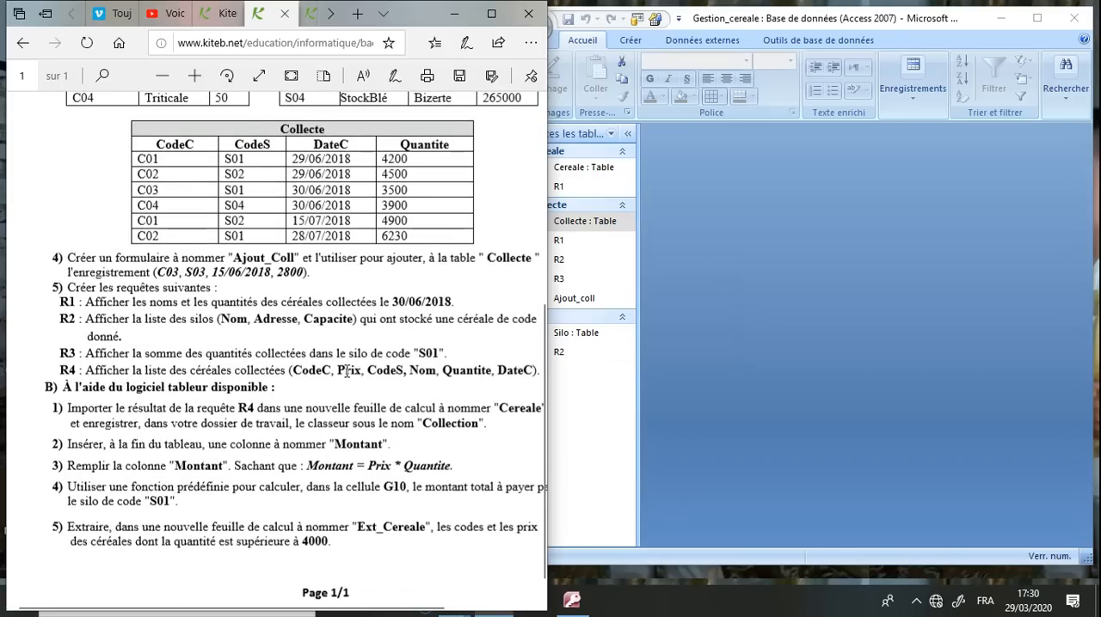
scroll(346, 371, "up", 4)
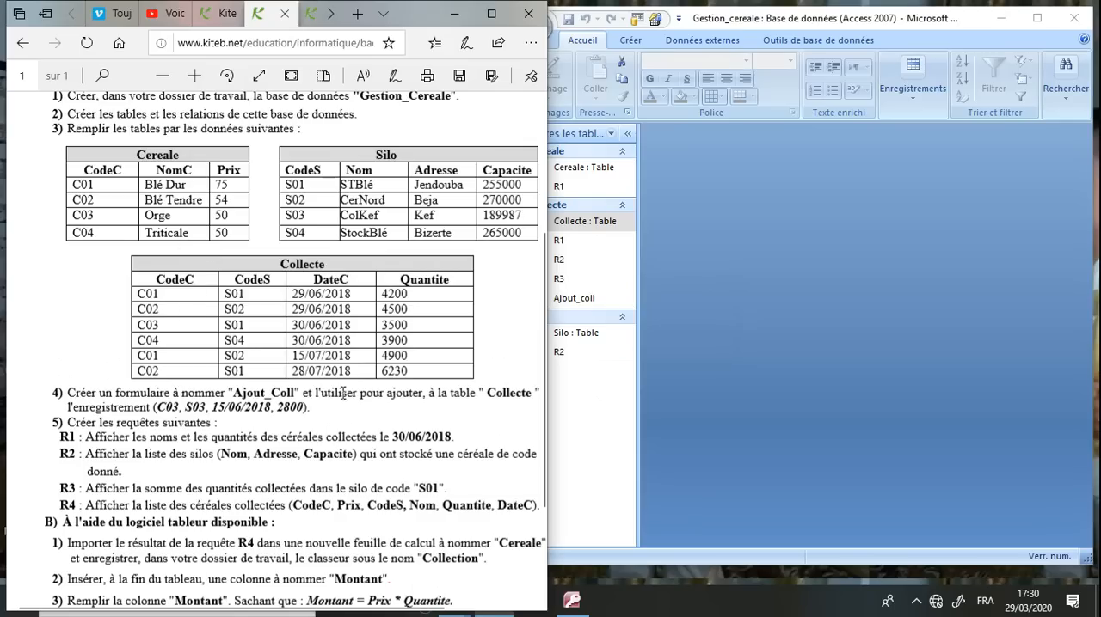
double_click(227, 199)
left_click(227, 200)
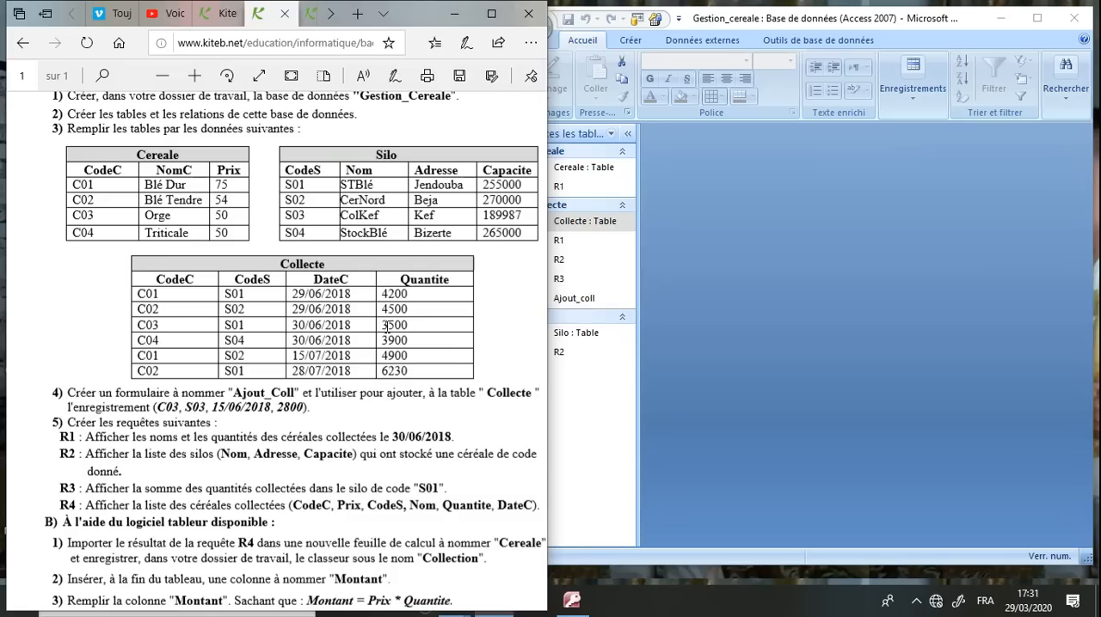
Switch to Access and create a new query in design view containing the tables Cereale, Collecte and Silo
left_click(798, 243)
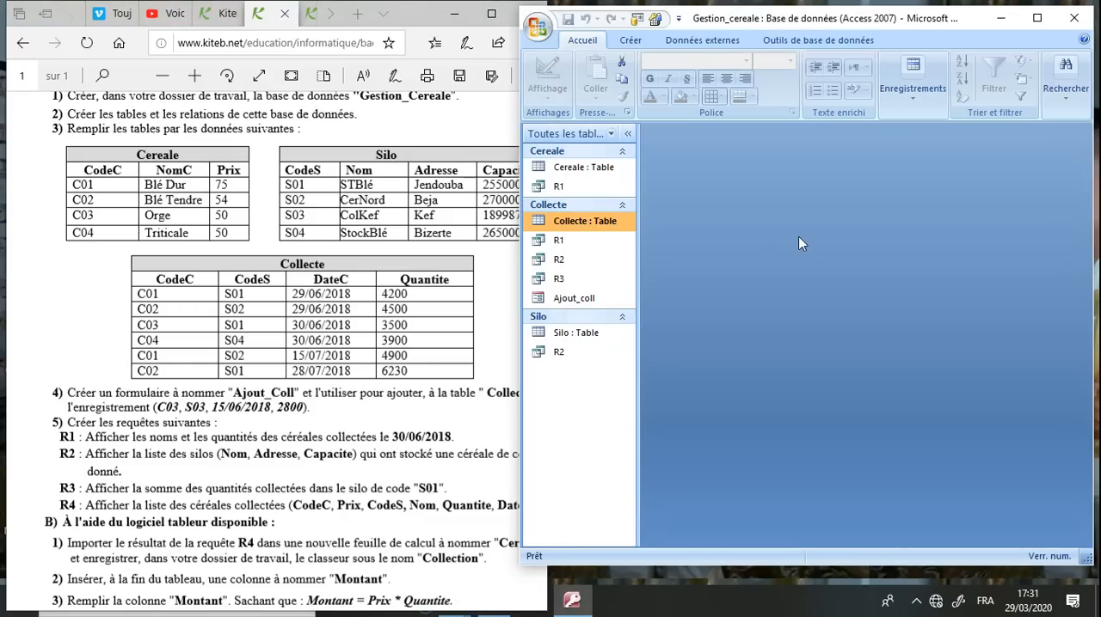
left_click(628, 40)
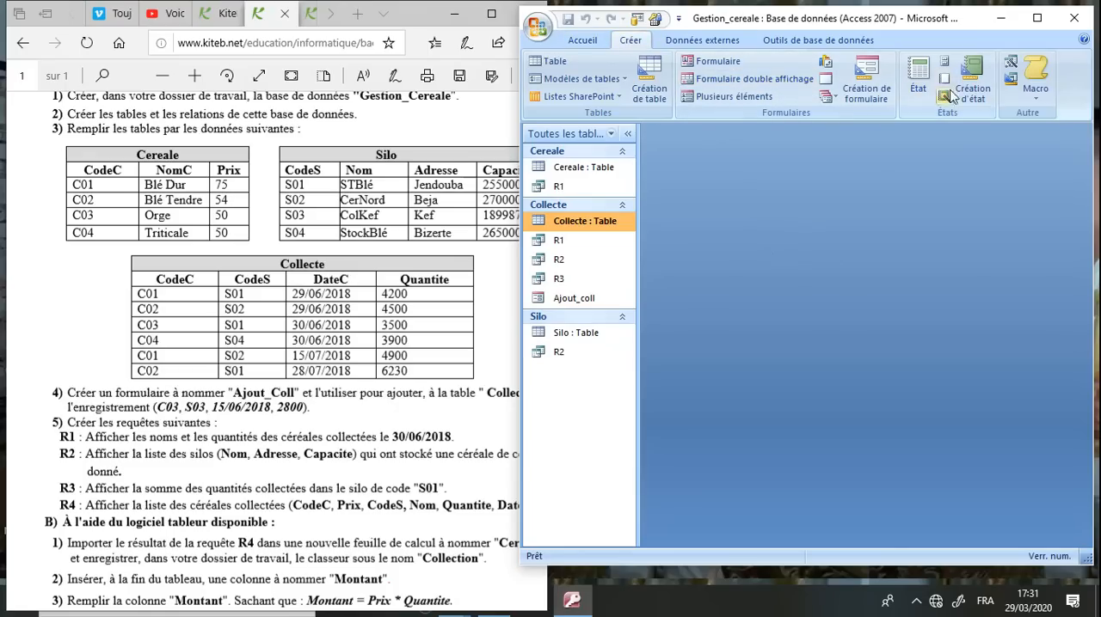
left_click(1036, 18)
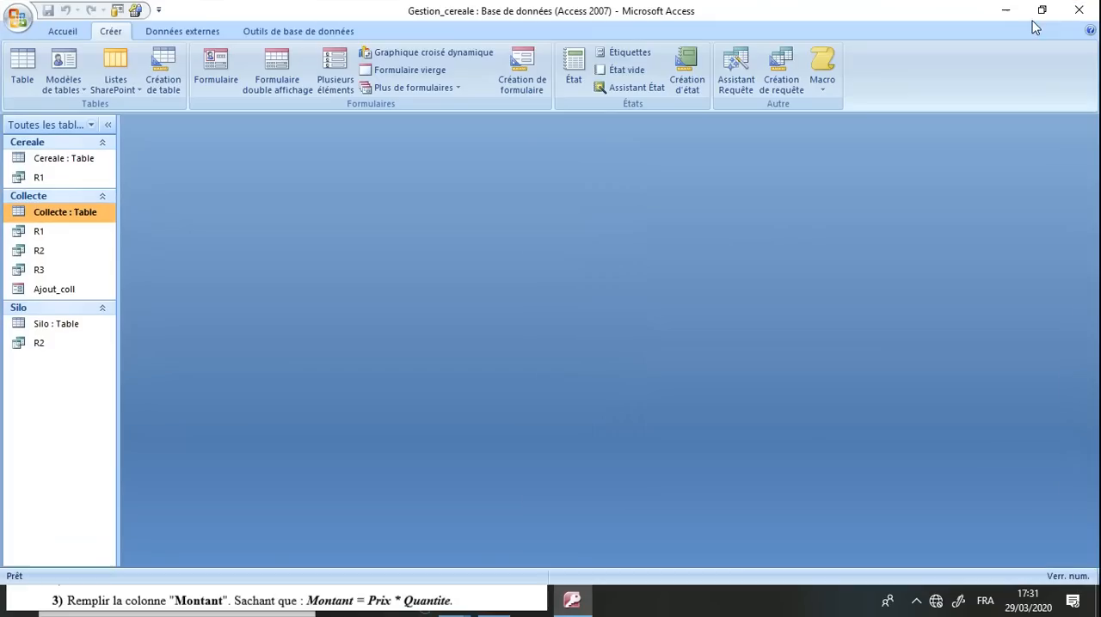
left_click(782, 86)
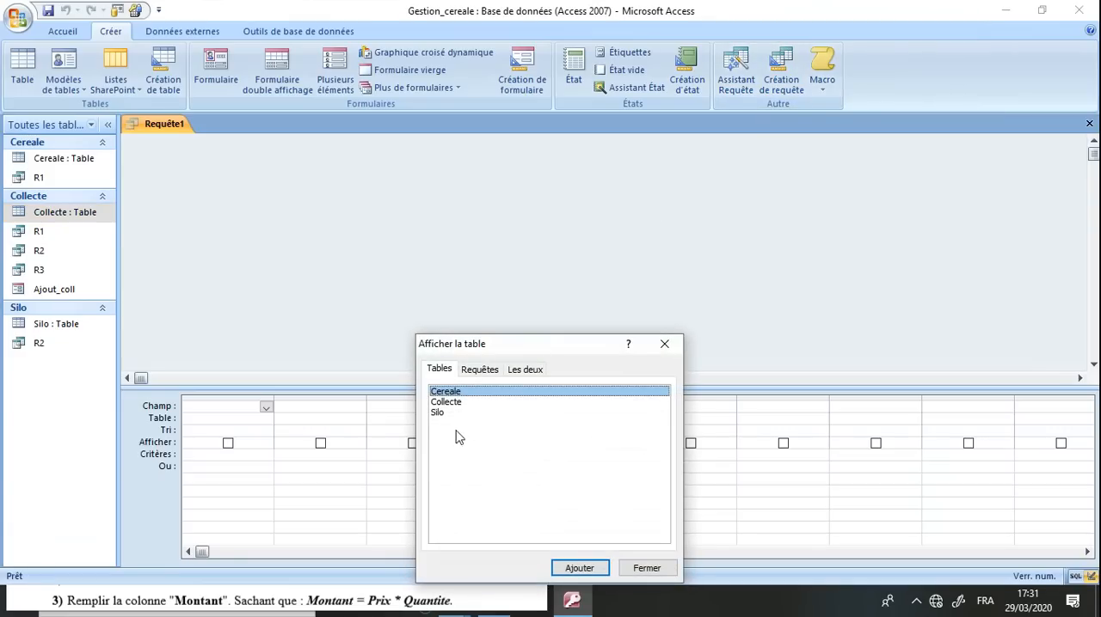
left_click(442, 414)
left_click(444, 392, "shift")
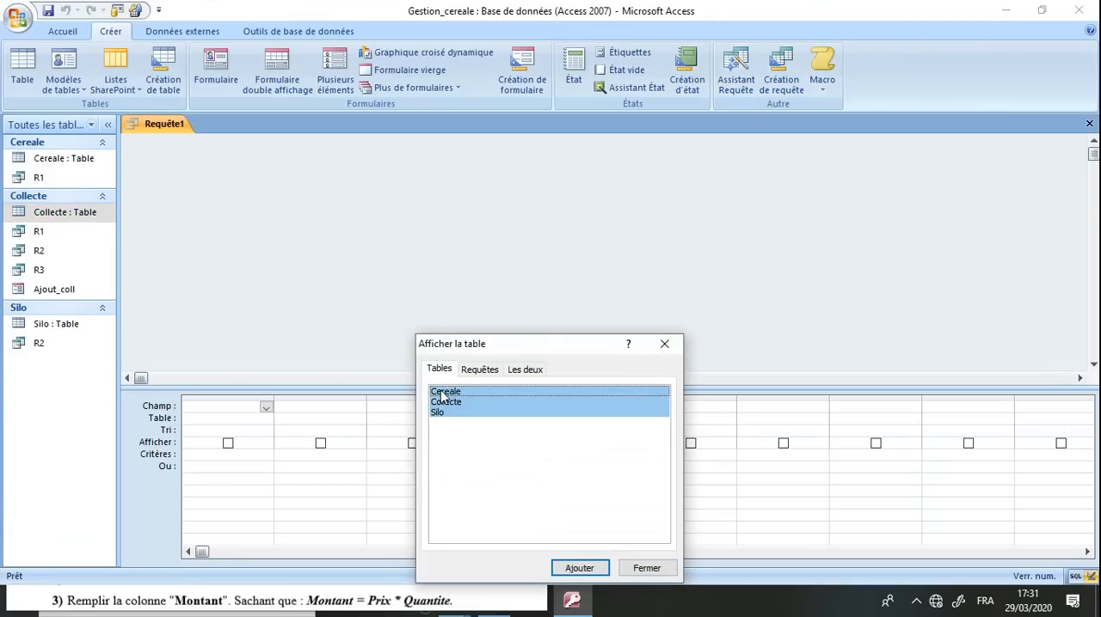
left_click(579, 571)
left_click(645, 569)
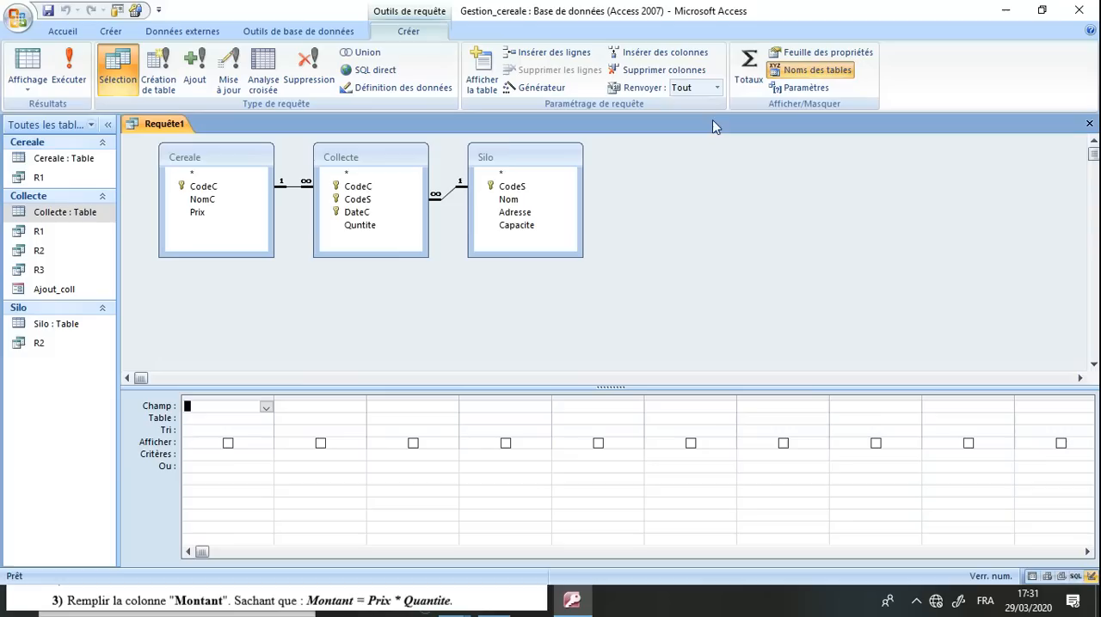
Add CodeC from Collecte and Prix from Cereale as the first two fields of the query
double_click(749, 10)
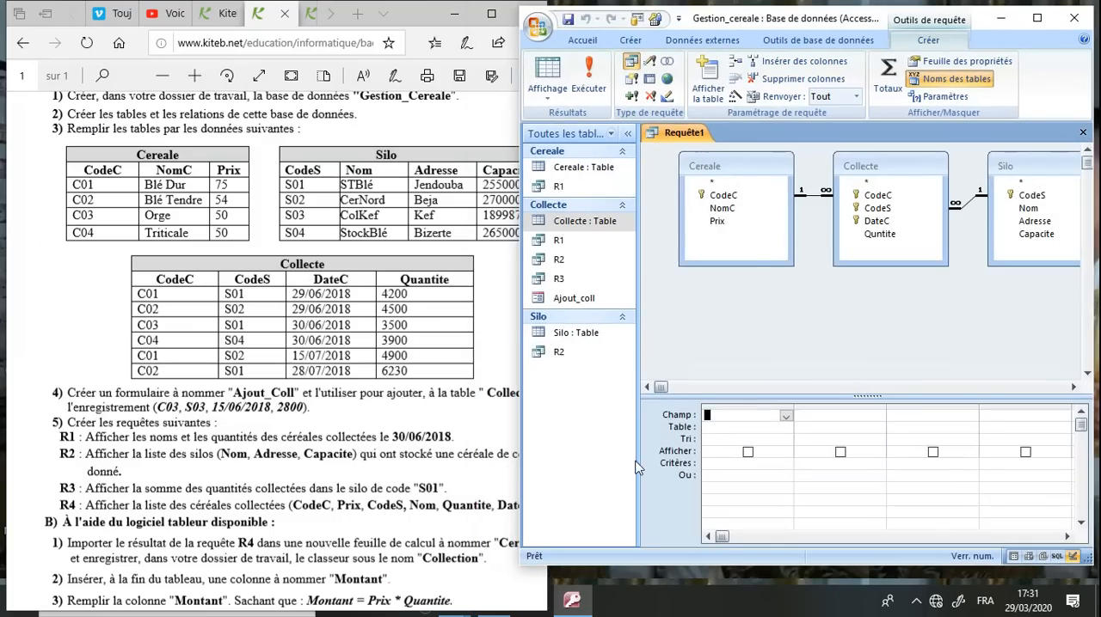
left_click(785, 417)
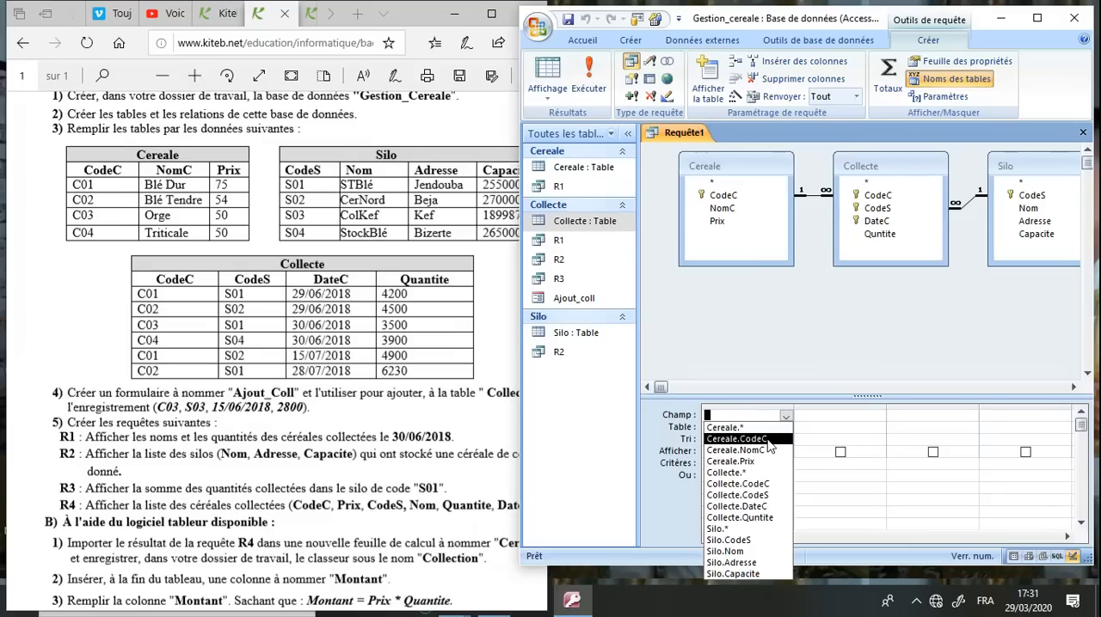
left_click(753, 485)
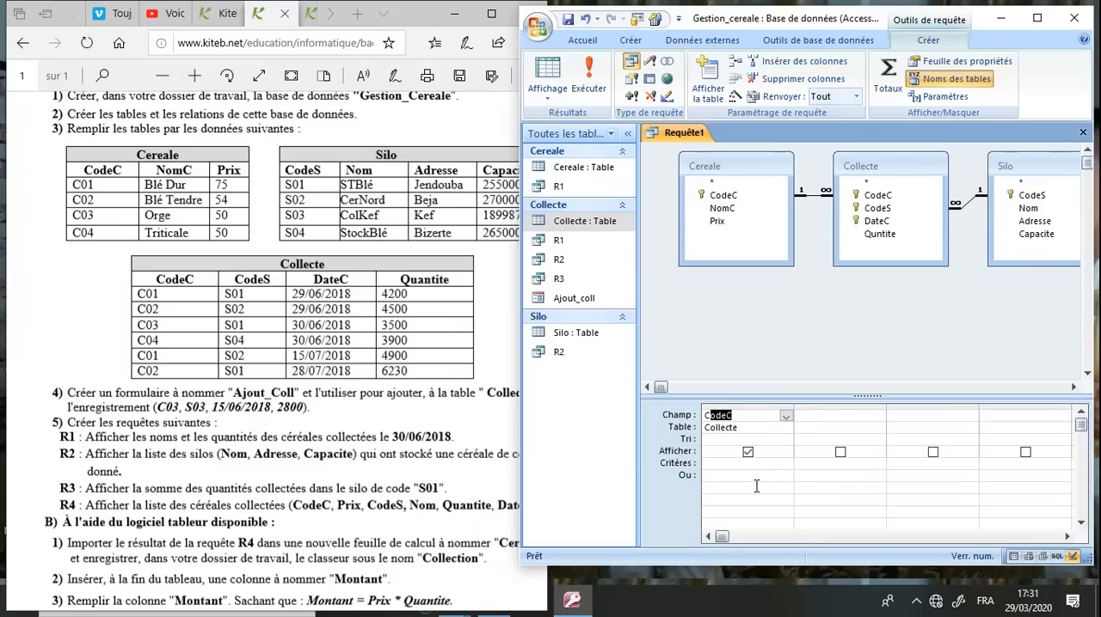
left_click(870, 416)
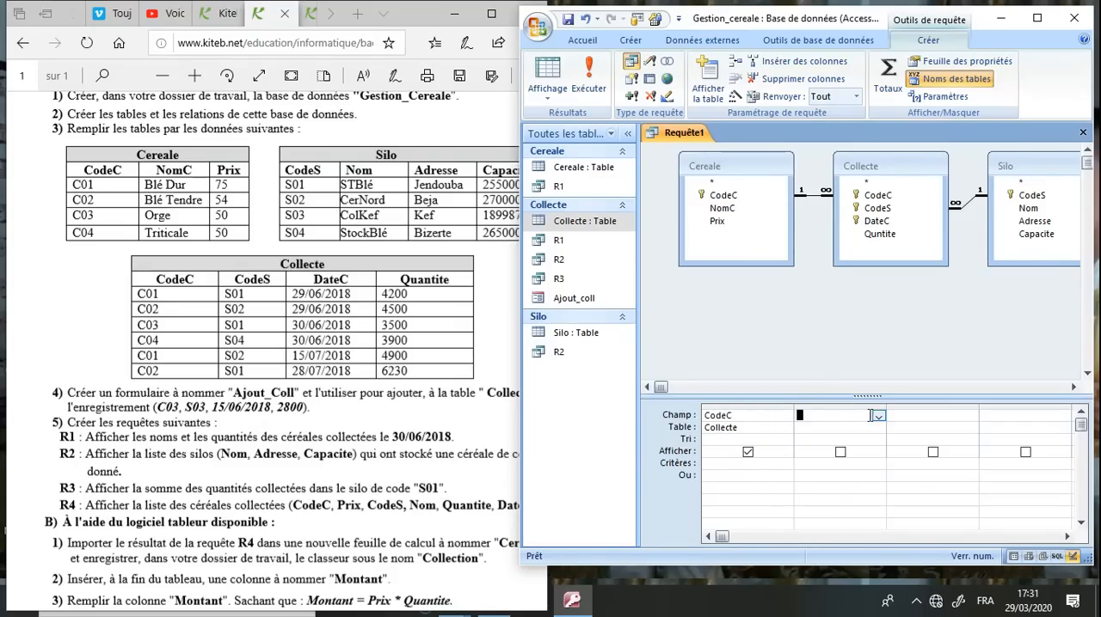
left_click(878, 417)
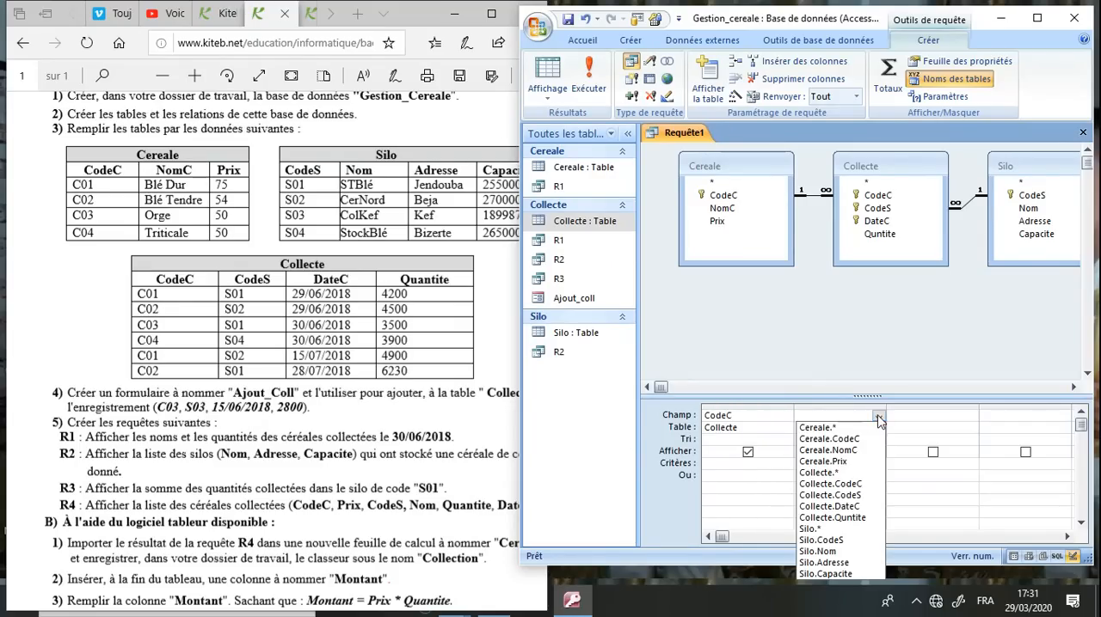
left_click(857, 464)
Add CodeS from Collecte and Nom from Silo as the third and fourth fields of the query
left_click(959, 416)
left_click(970, 417)
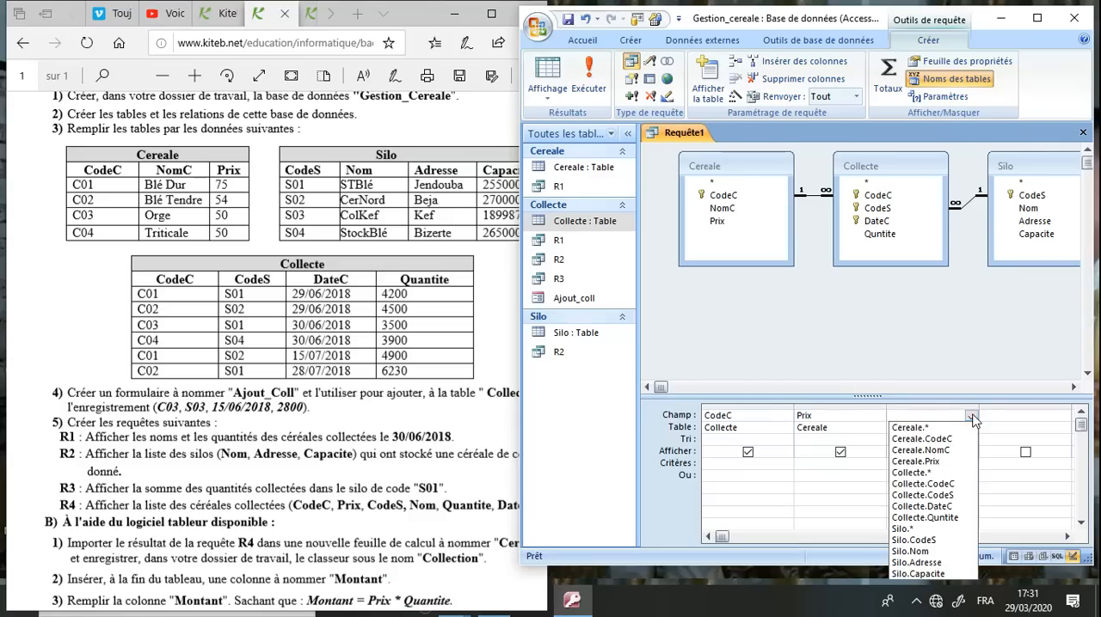
left_click(944, 495)
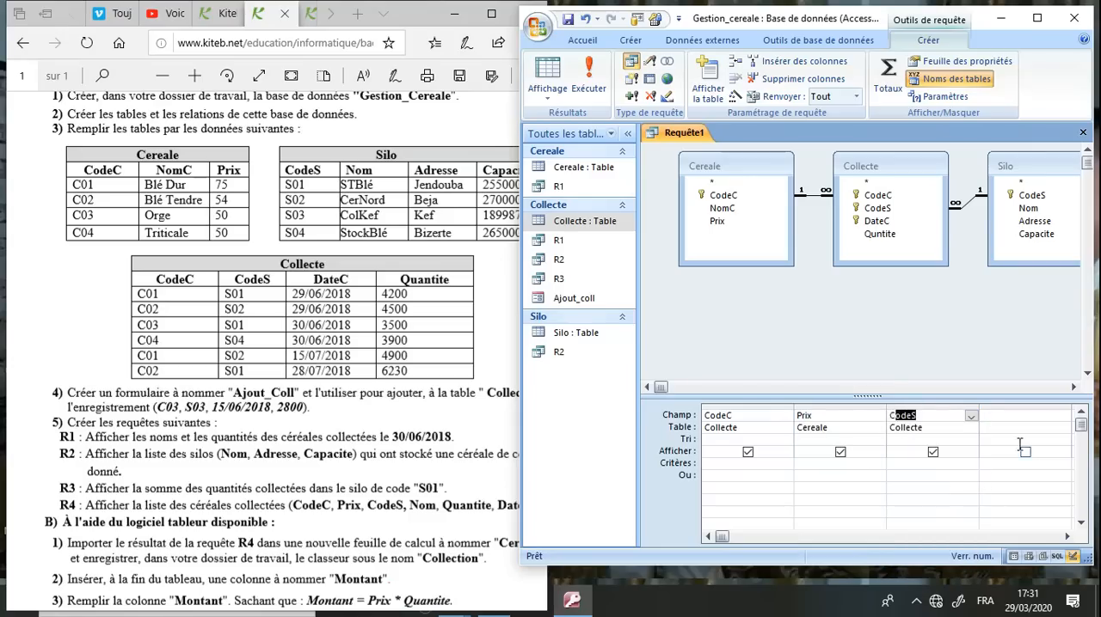
left_click(1032, 417)
left_click(1063, 417)
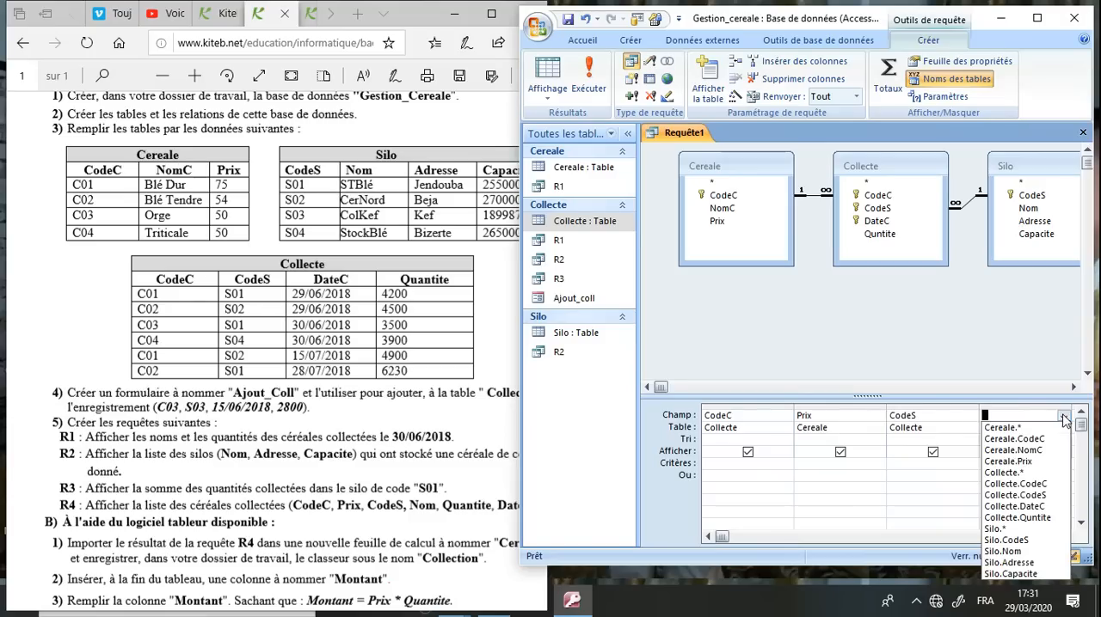
left_click(1022, 552)
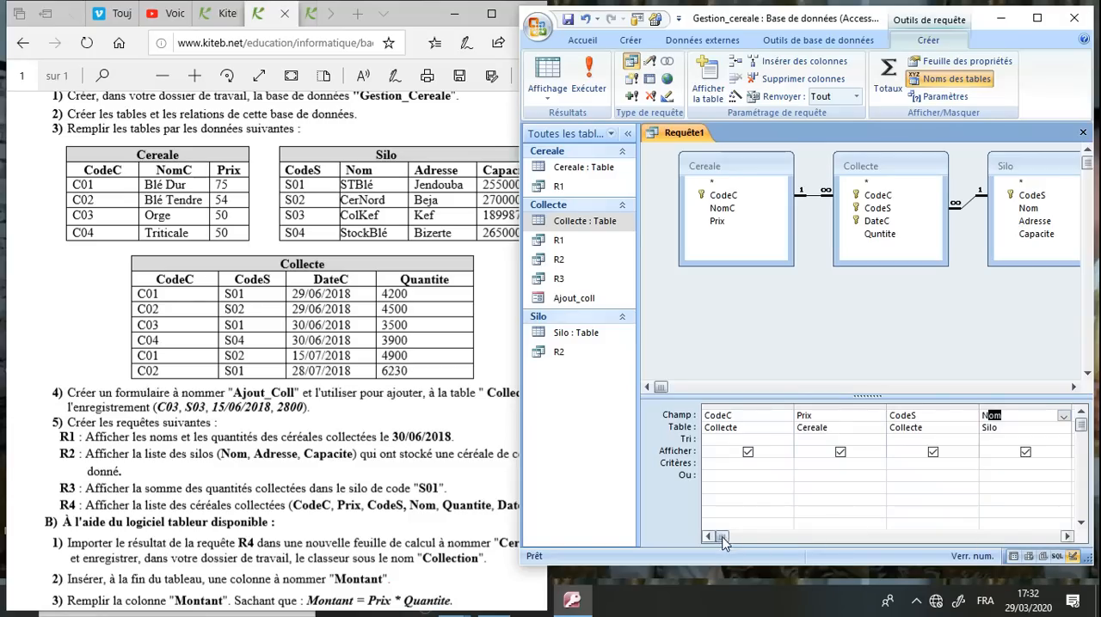
Add Quntite and DateC from Collecte as the fifth and sixth fields of the query
left_click(770, 538)
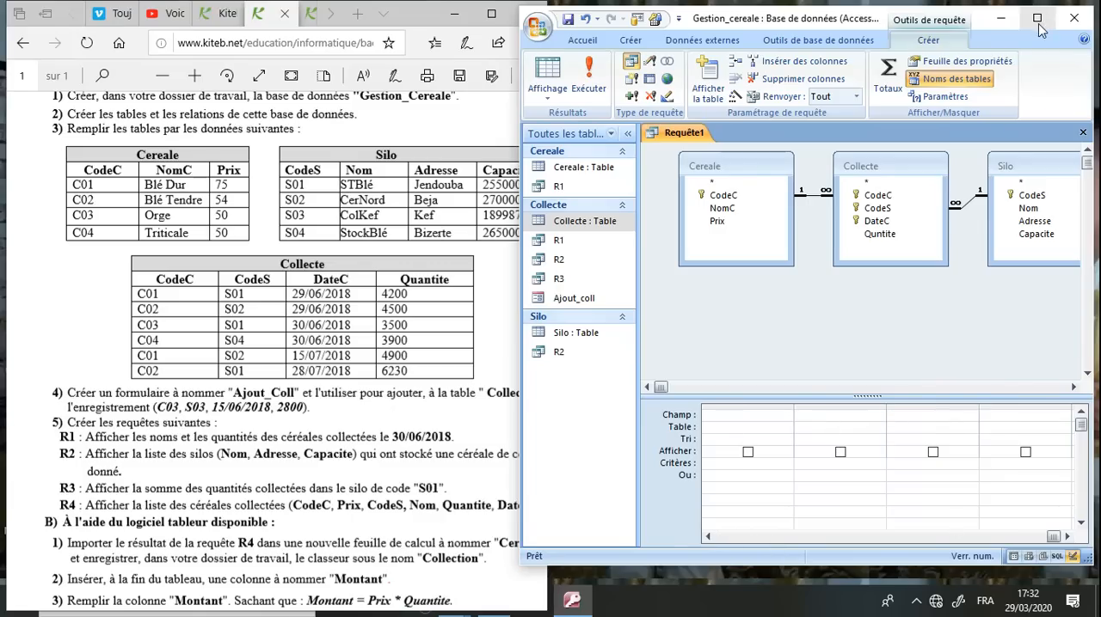
left_click(439, 336)
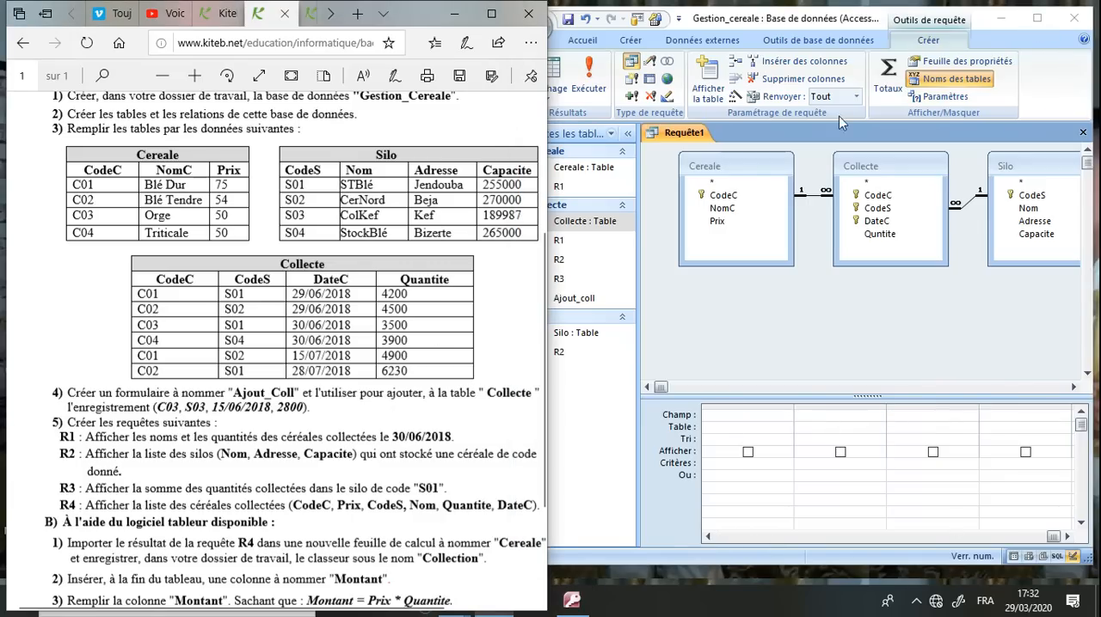
left_click(1037, 17)
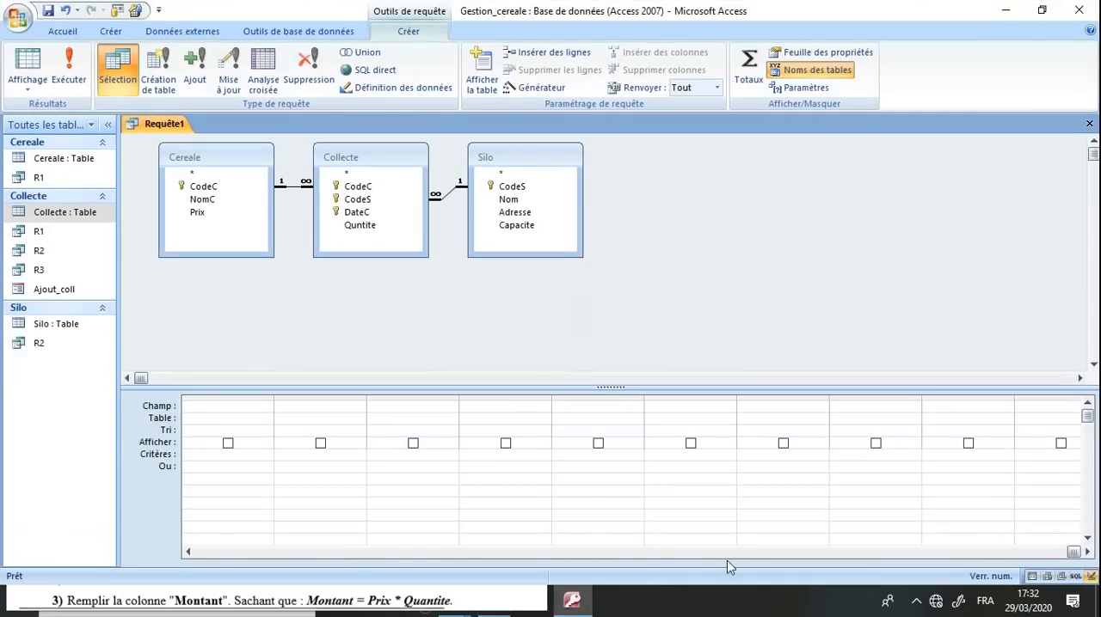
left_click(273, 552)
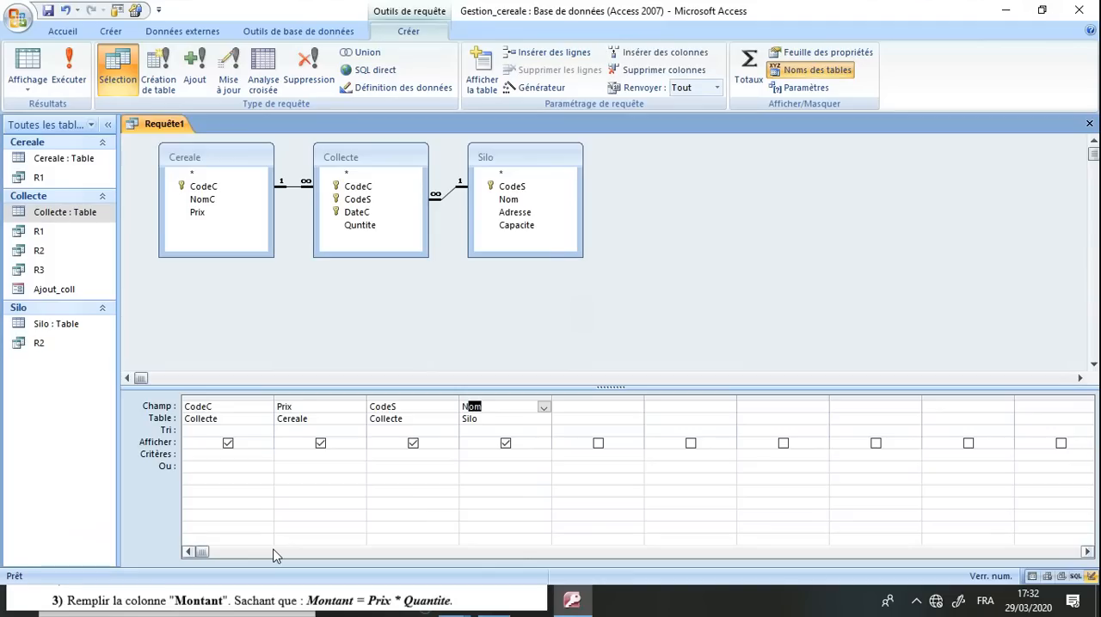
left_click(636, 407)
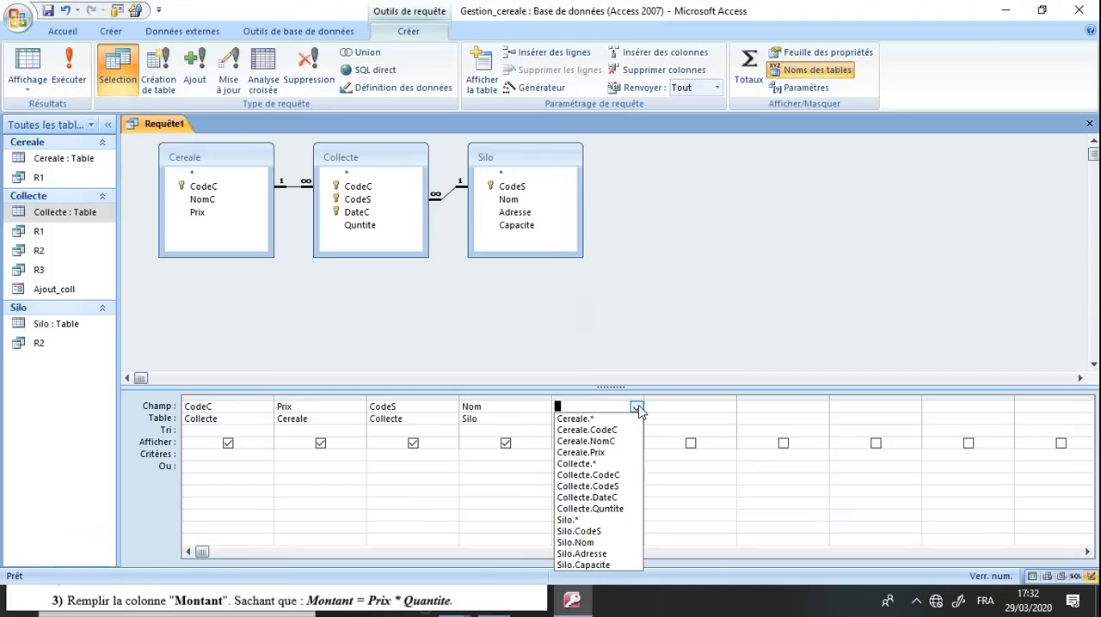
left_click(616, 508)
left_click(714, 407)
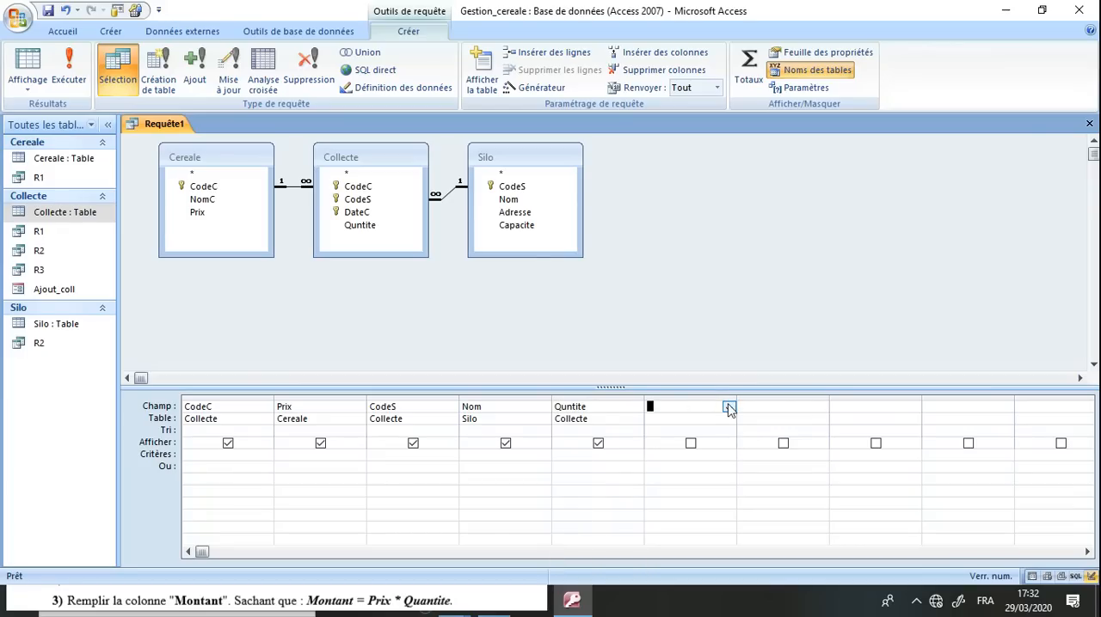
left_click(728, 407)
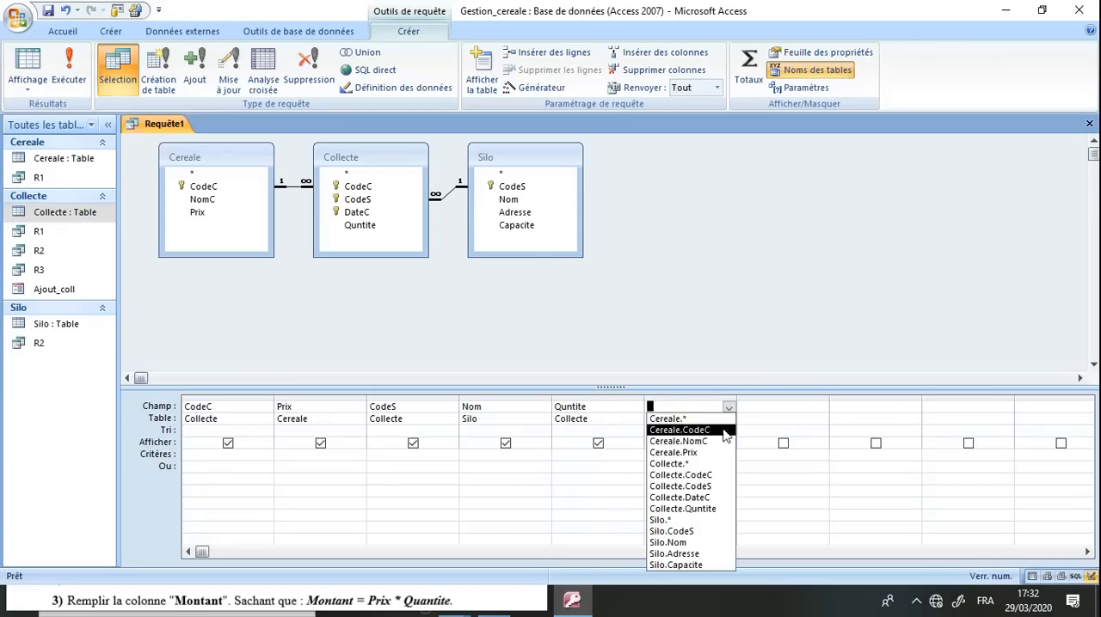
left_click(705, 498)
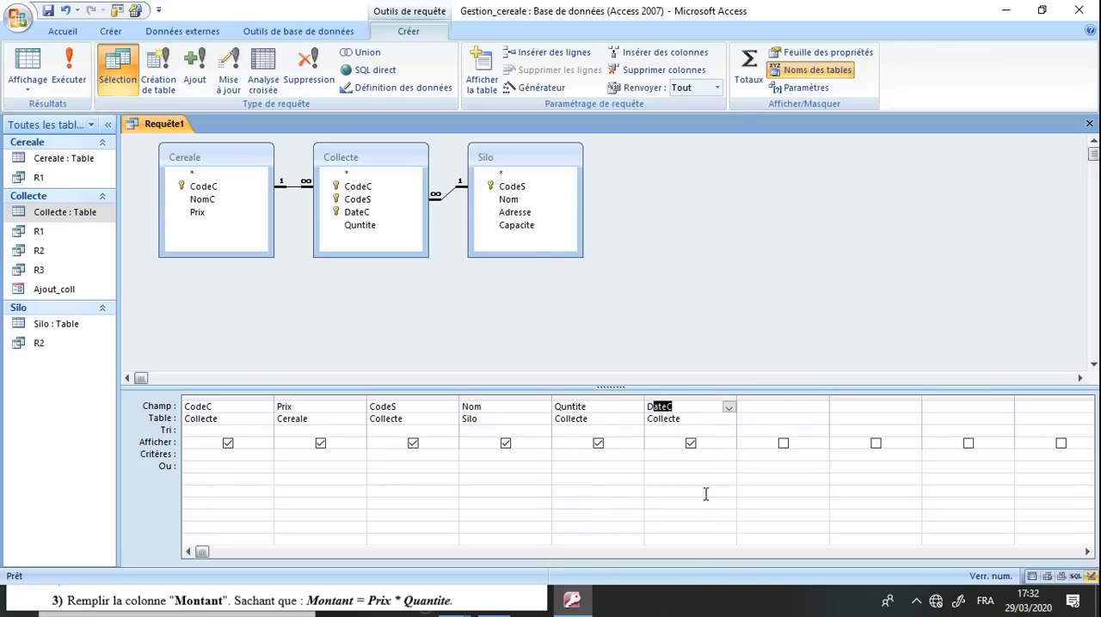
Check the query fields against the R4 statement in the browser's exam sheet and save the query in Access as R4
double_click(740, 18)
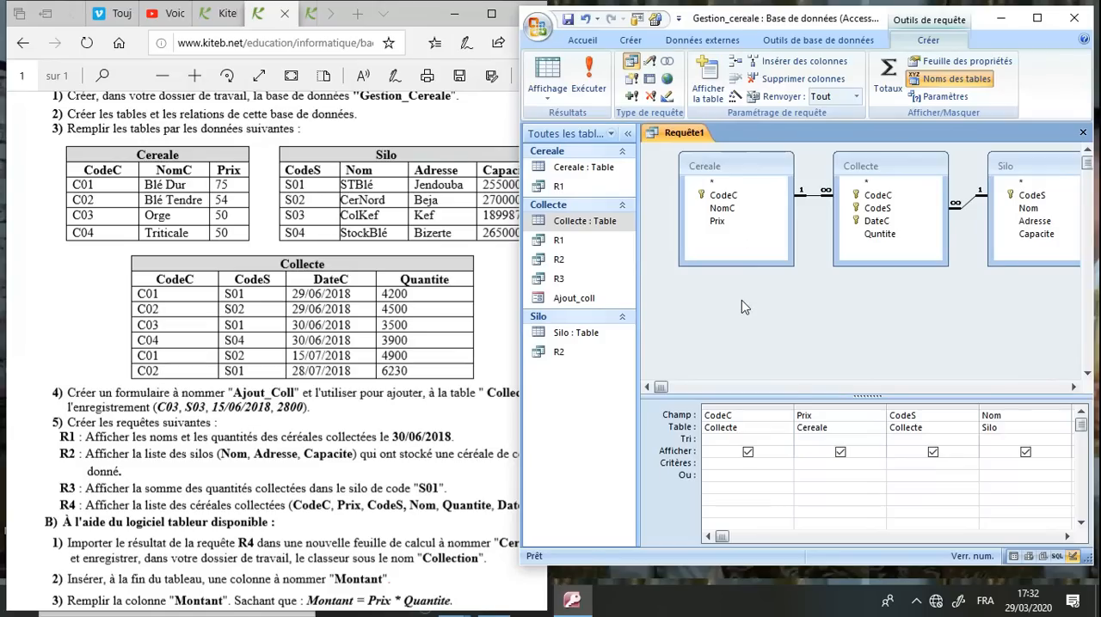
left_click(388, 488)
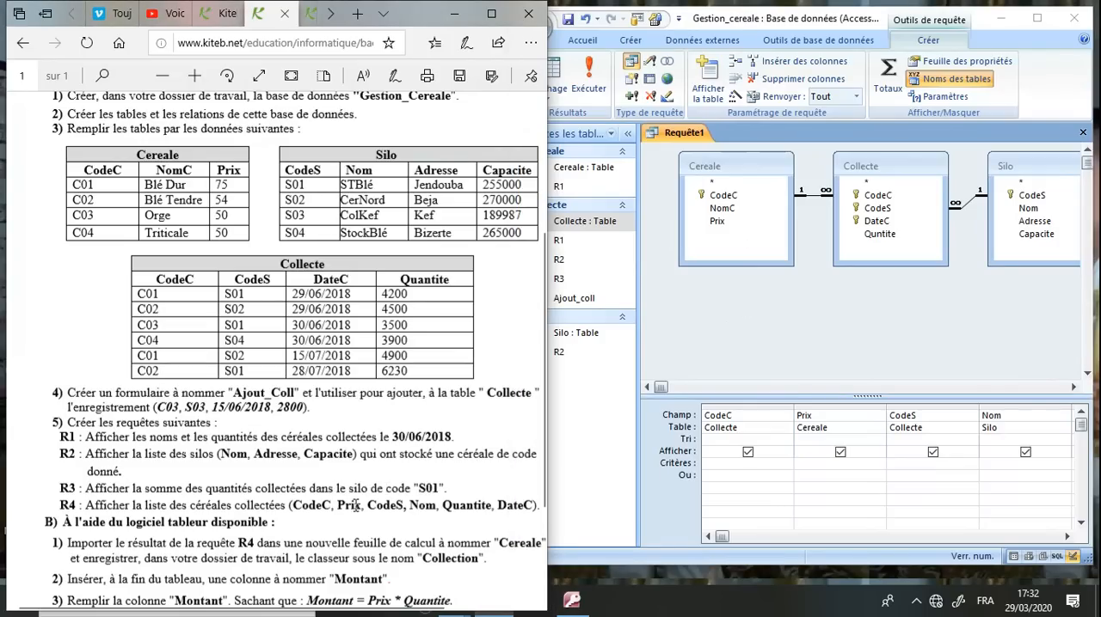
left_click(697, 354)
left_click(569, 21)
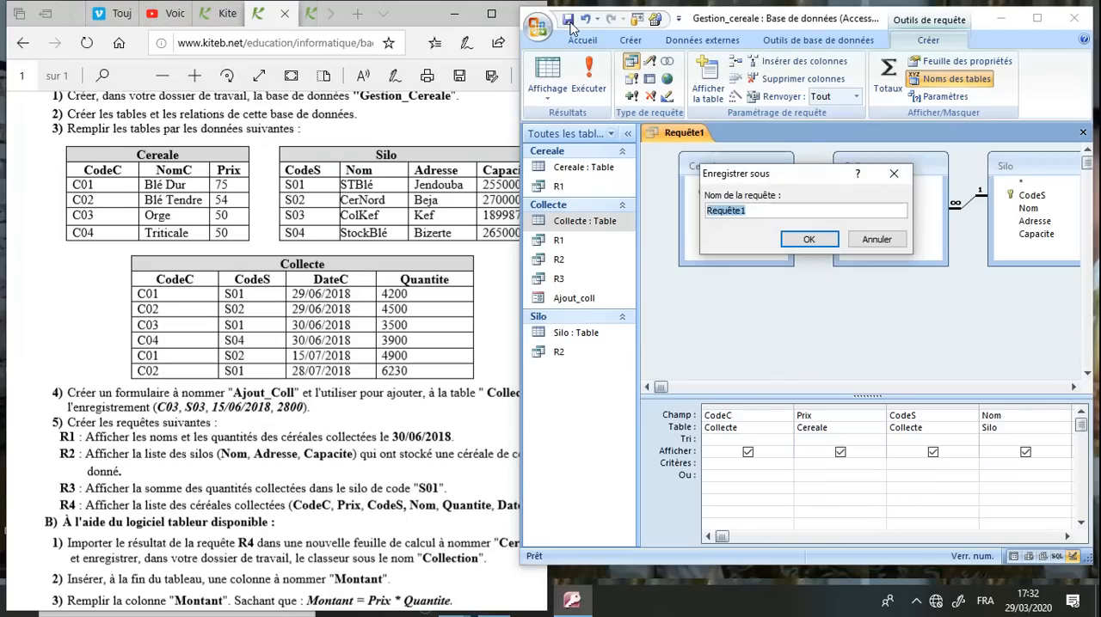
type("R4")
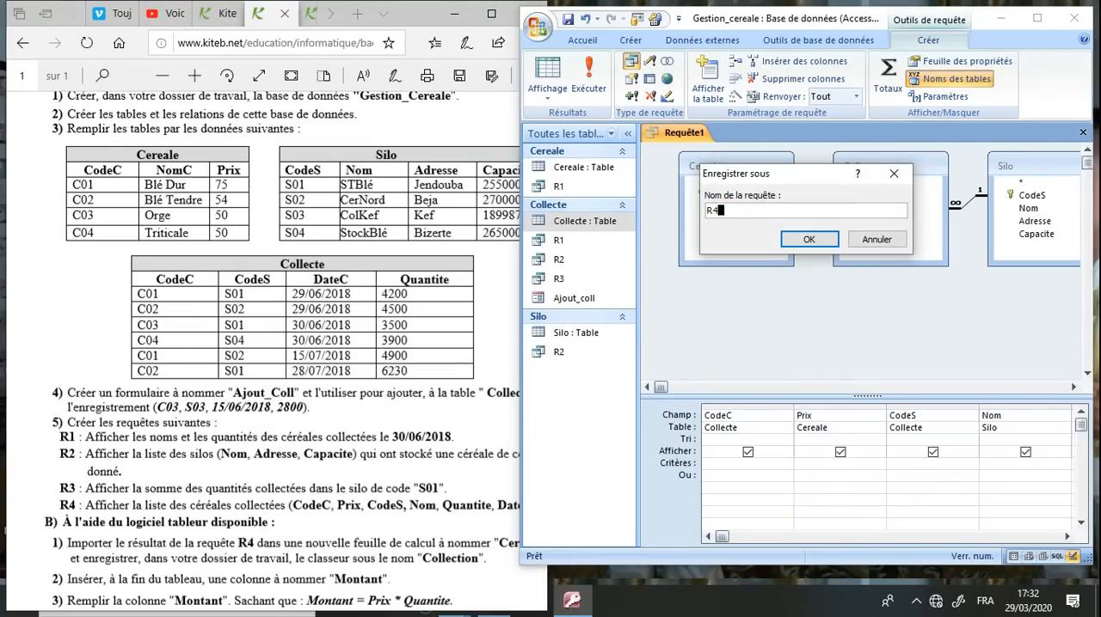
key("Return")
Run query R4, view its records in a maximized window and close the results
left_click(588, 76)
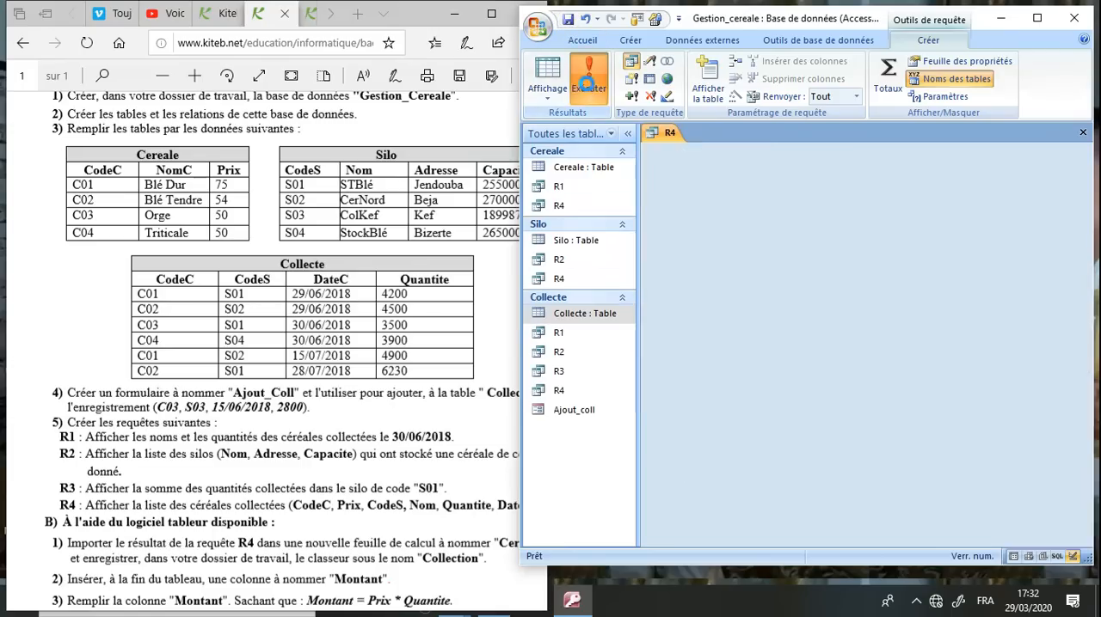
left_click(1037, 19)
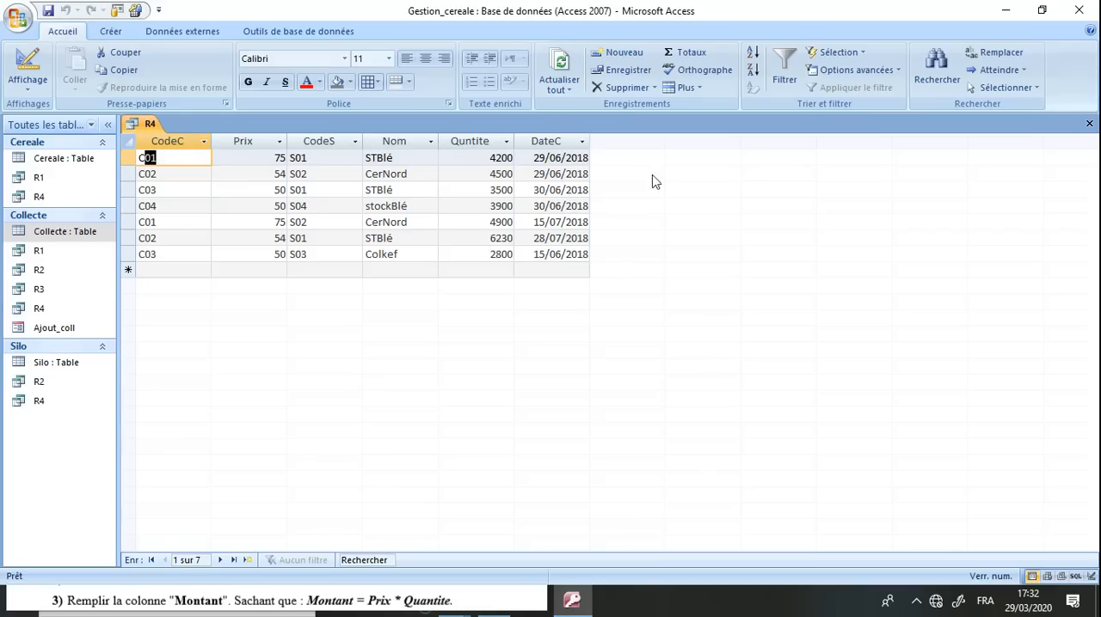
left_click(1089, 124)
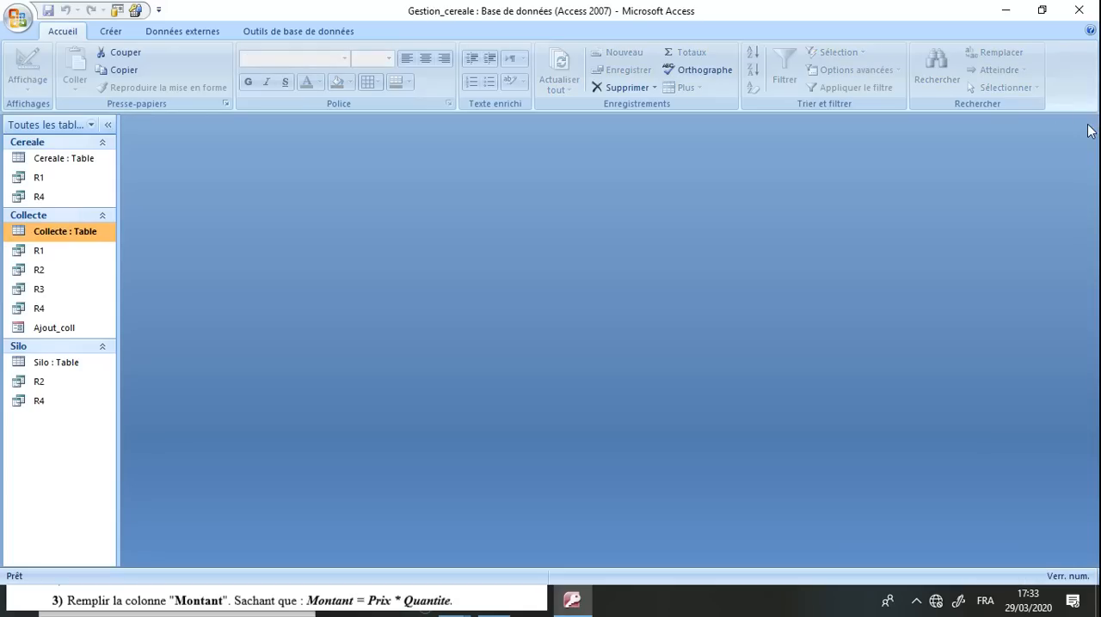
Read the spreadsheet questions of part B in the browser's exam sheet, then return to Access
double_click(773, 19)
left_click(327, 320)
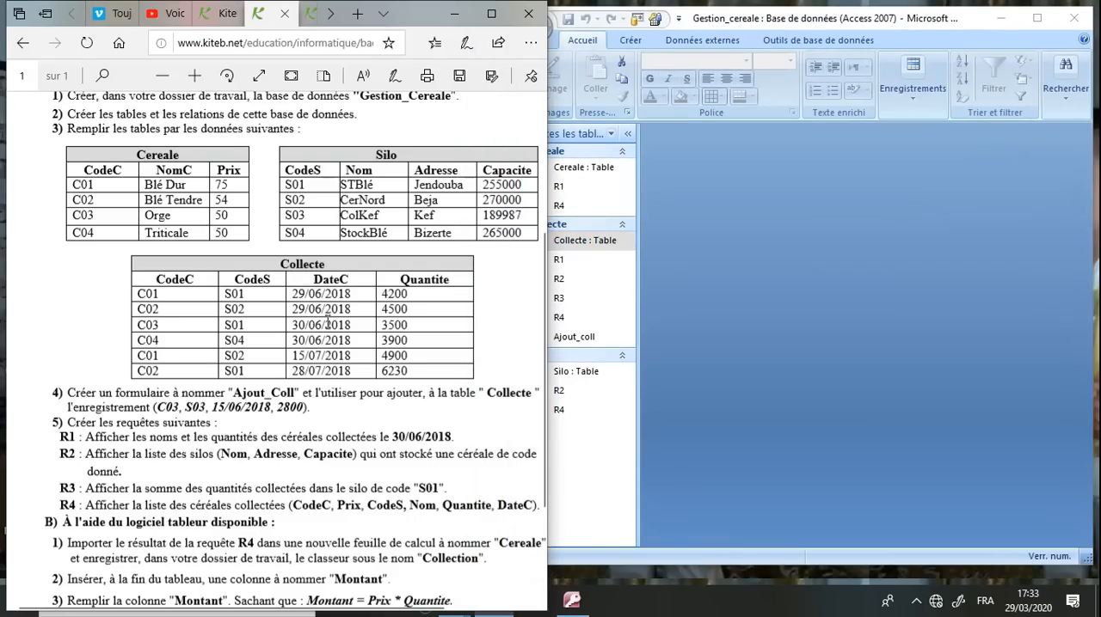
scroll(326, 320, "down", 3)
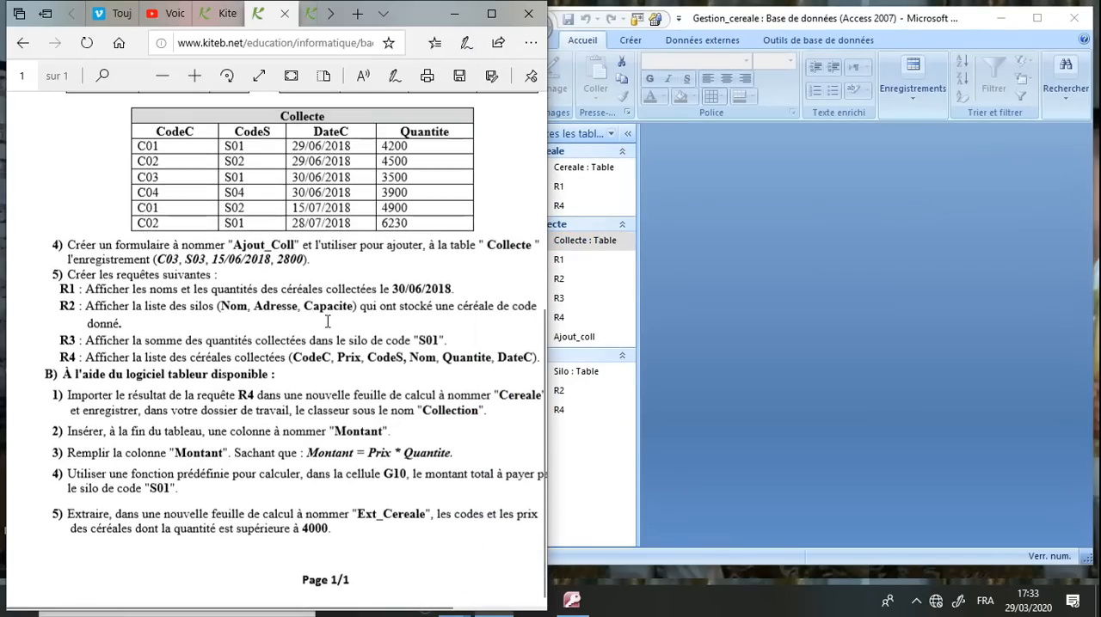
left_click_drag(54, 379, 258, 380)
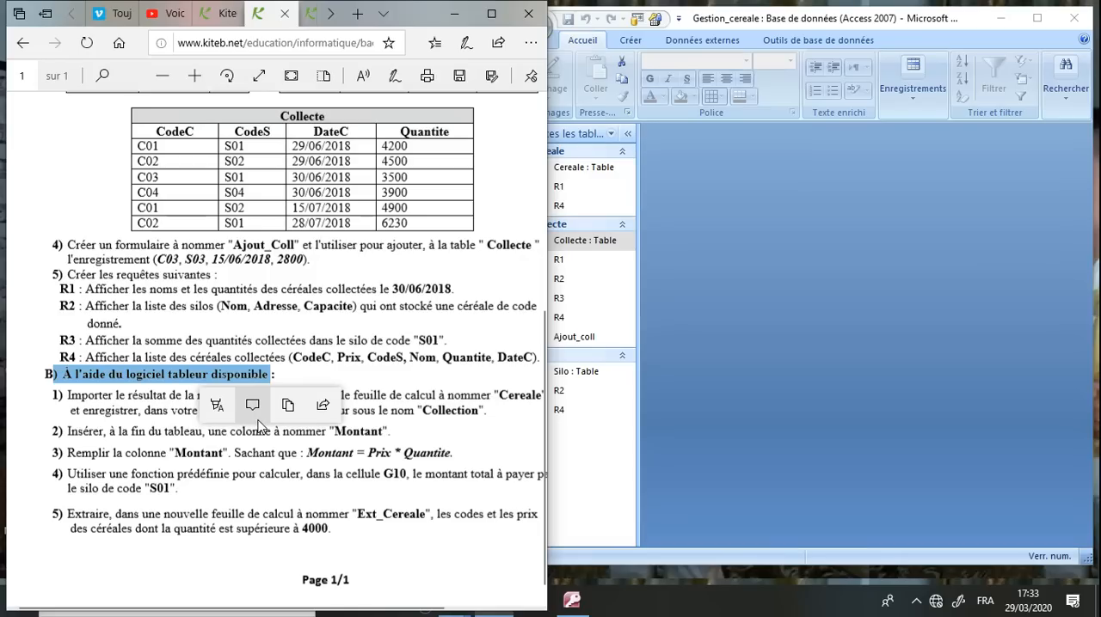
left_click(256, 440)
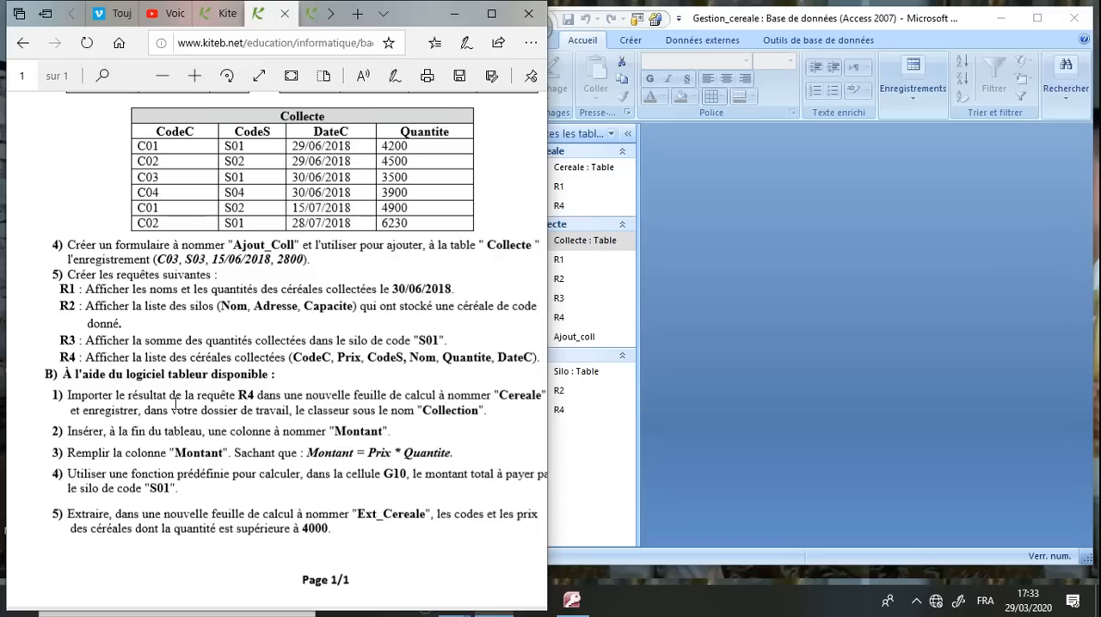
left_click(604, 478)
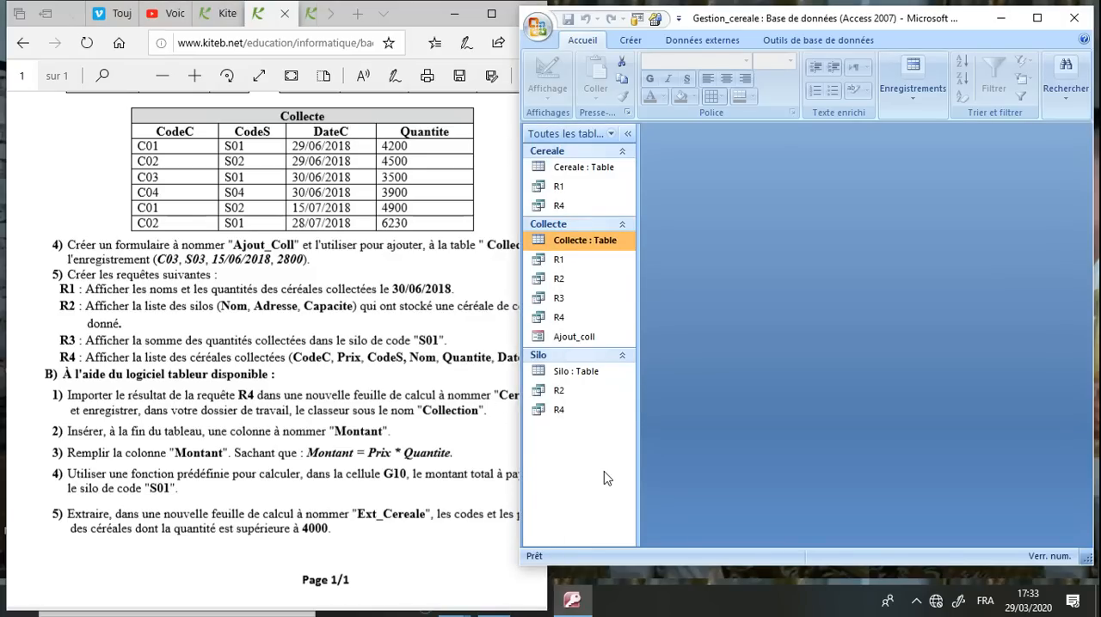
Start exporting query R4 to an Excel workbook and choose C:\bac2020\123456 as the destination folder
right_click(560, 413)
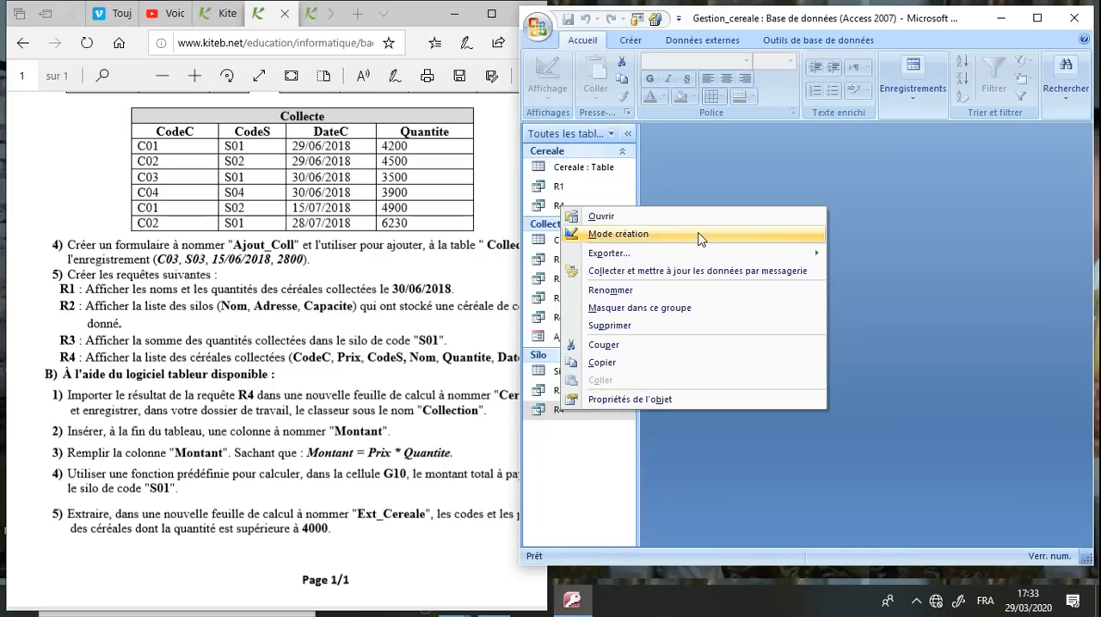
mouse_move(703, 259)
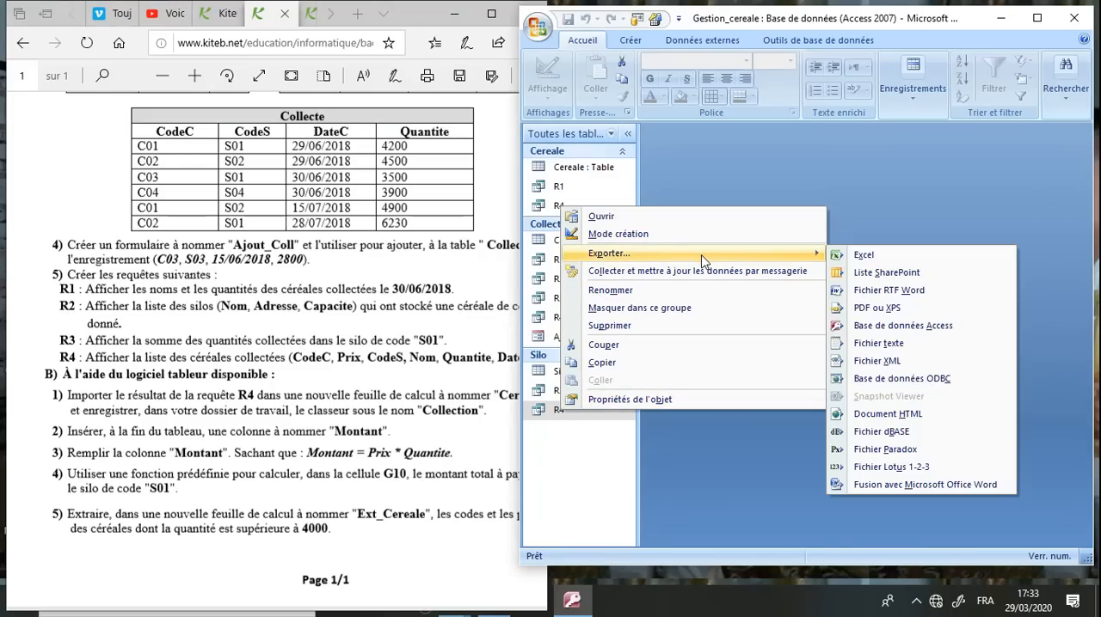
left_click(864, 255)
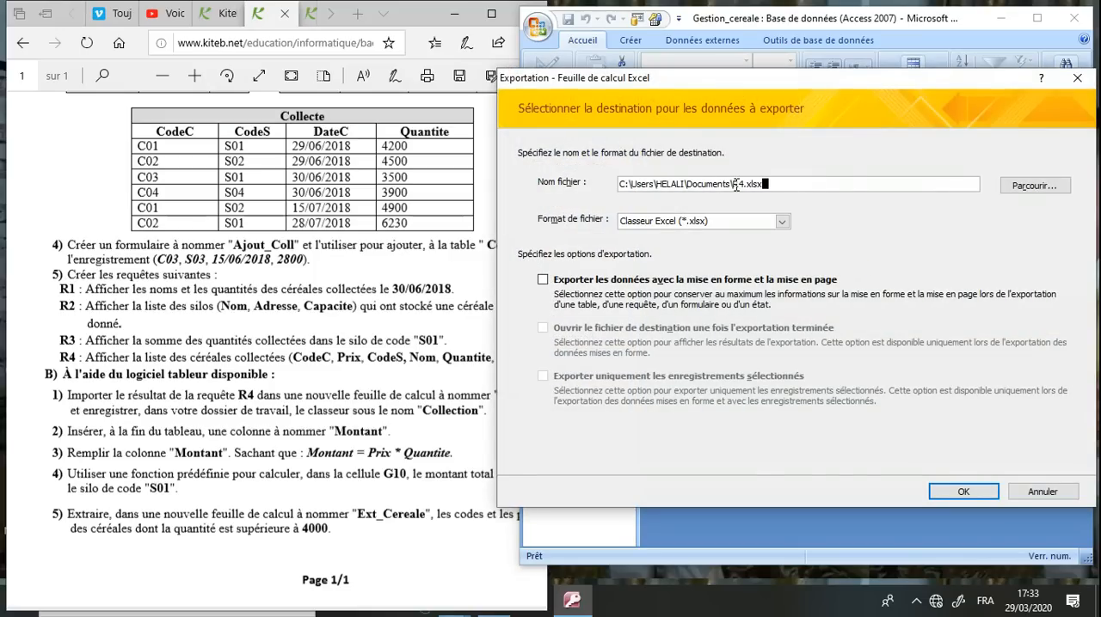
left_click(1066, 189)
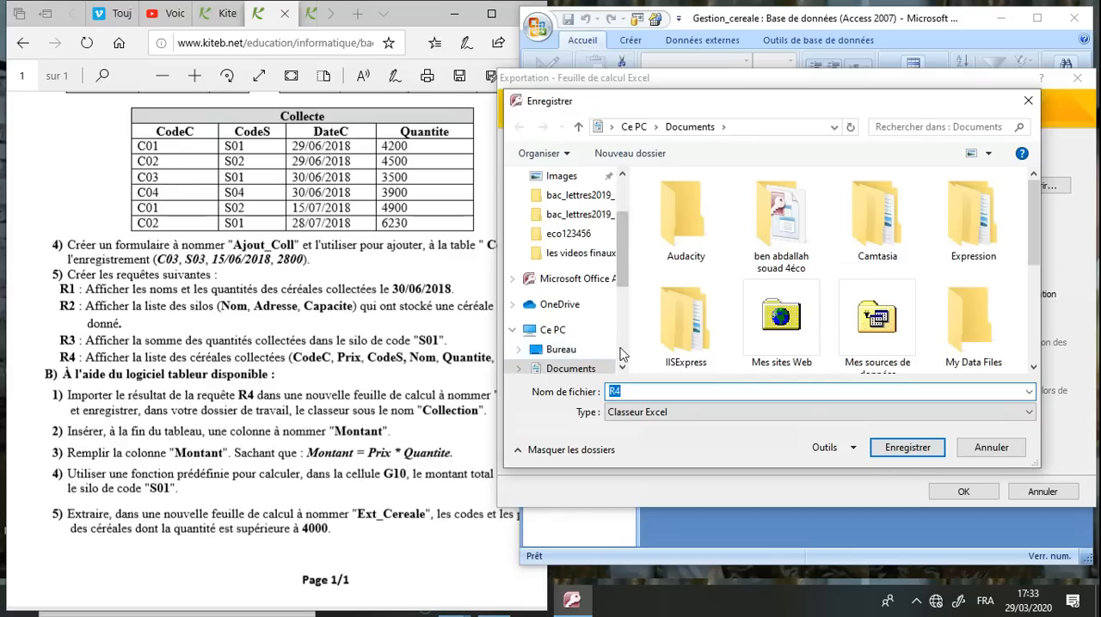
scroll(567, 284, "down", 3)
left_click(588, 292)
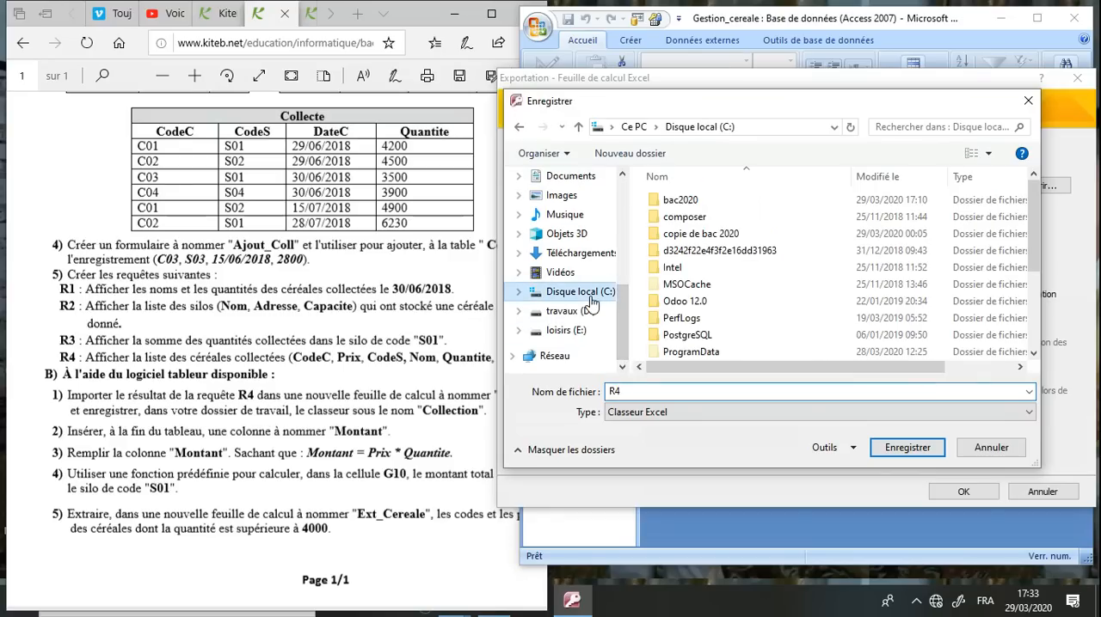
double_click(685, 205)
double_click(685, 204)
Export R4 as the workbook Collection and save the export steps as Exportation-Collection
double_click(717, 394)
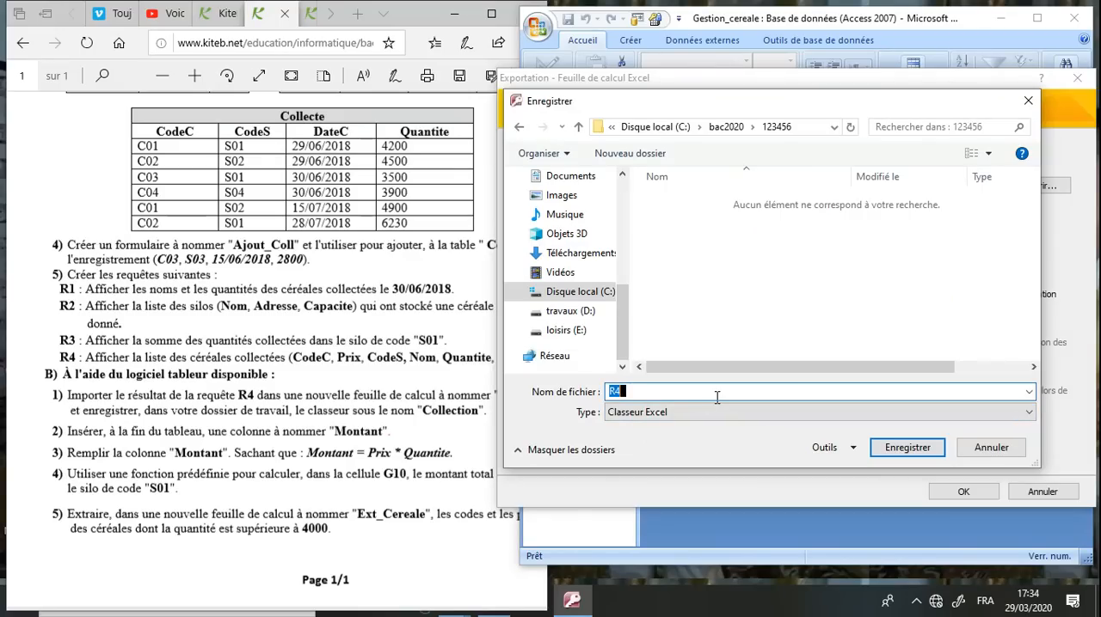
type("Collection")
key("Return")
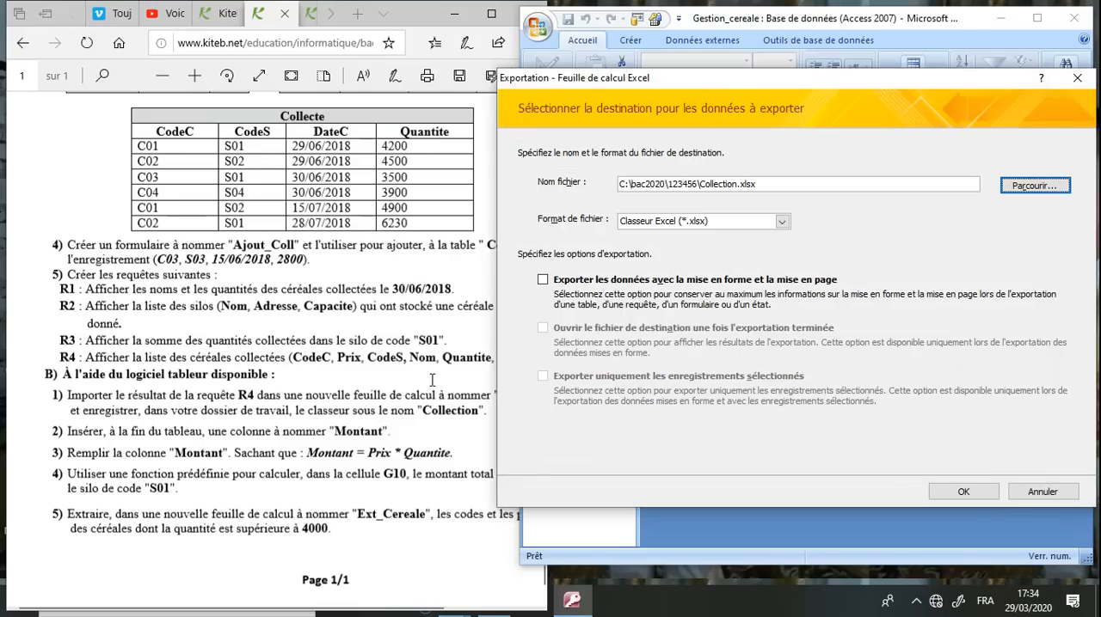
left_click(970, 495)
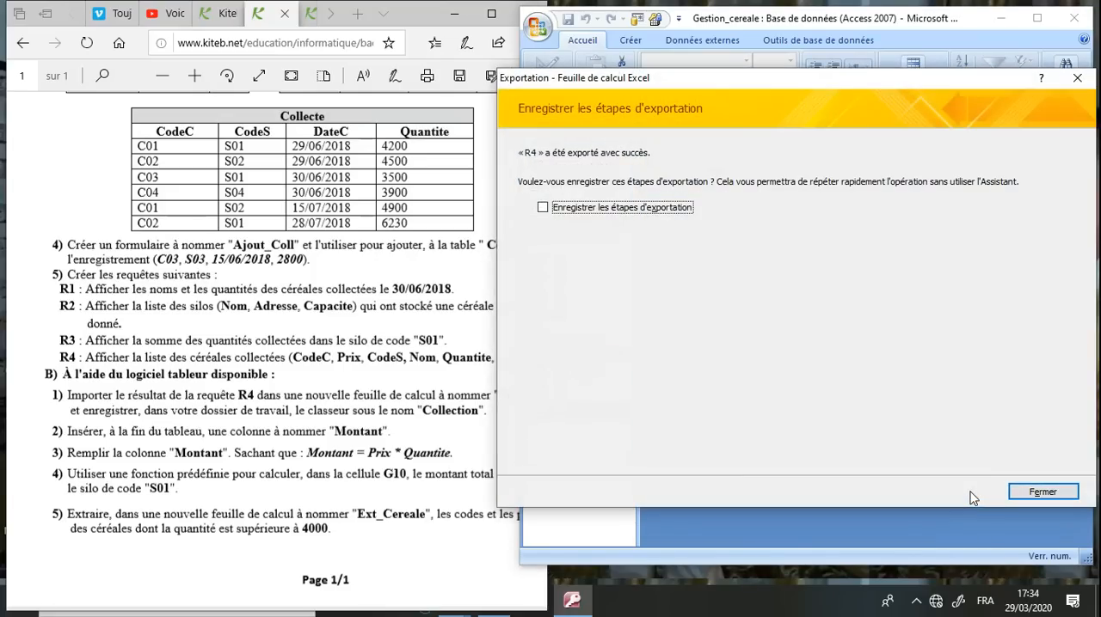
left_click(646, 207)
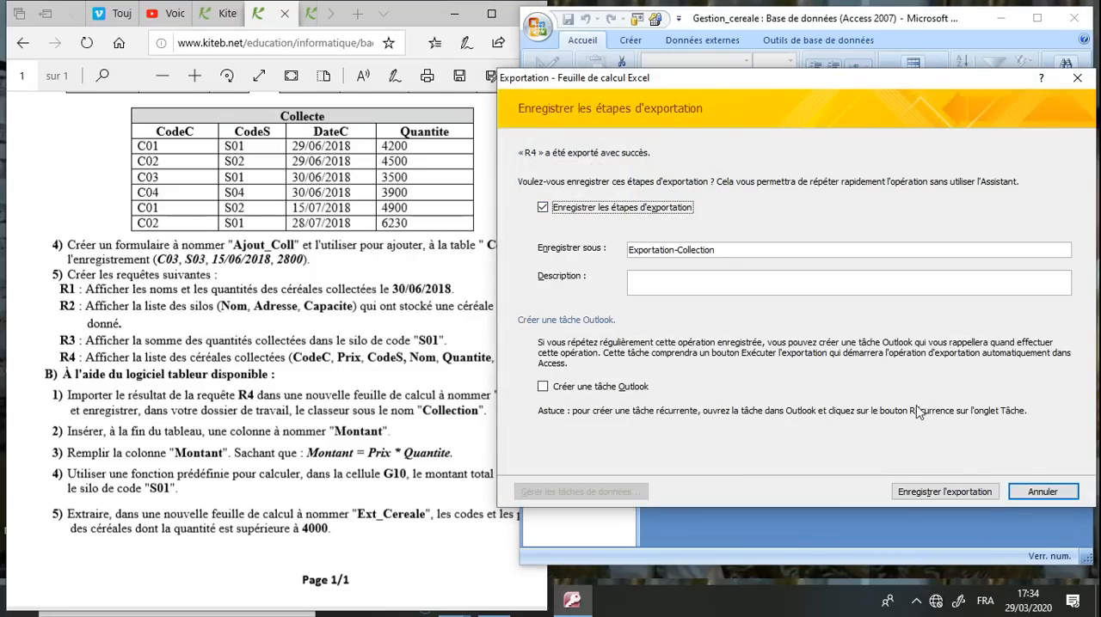
left_click(963, 496)
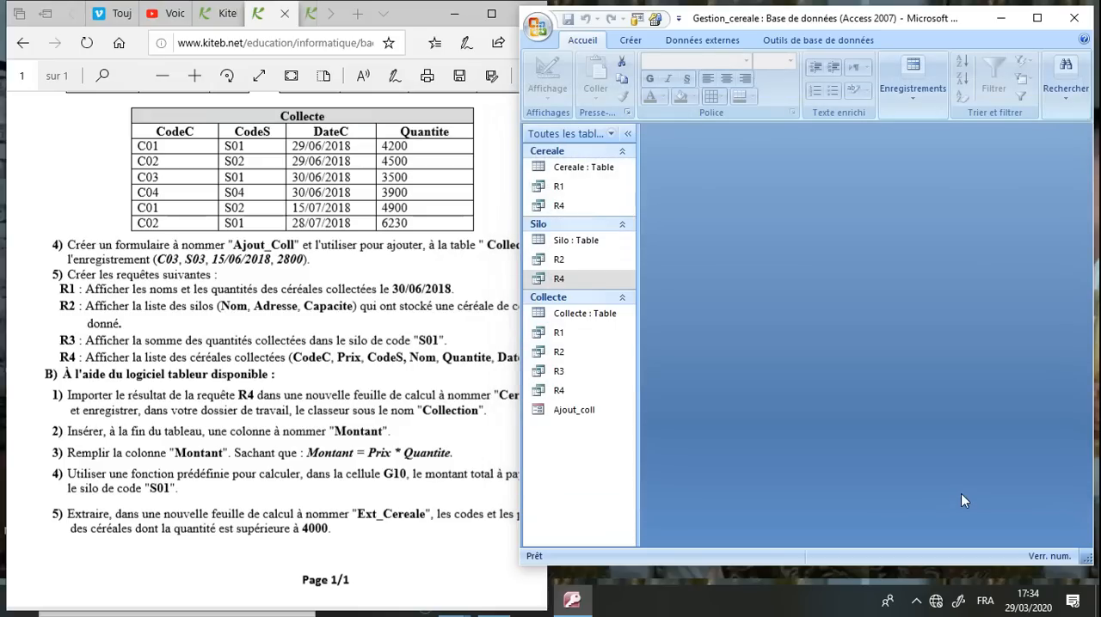
Minimize Access and the browser and open the Collection workbook from C:\bac2020\123456 in Excel
left_click(1006, 22)
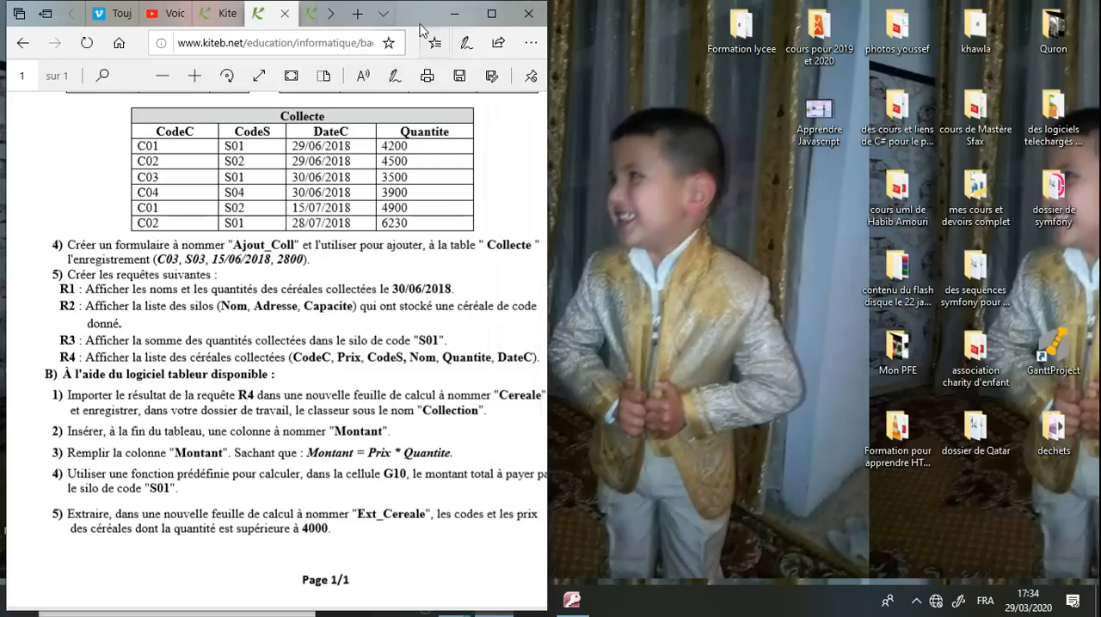
left_click(453, 14)
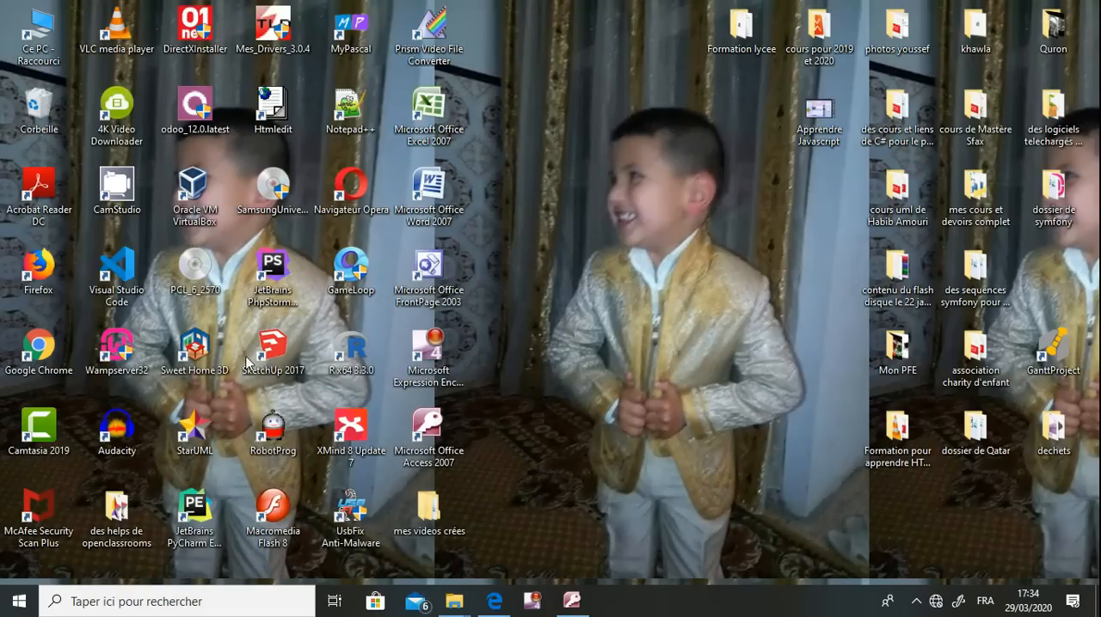
double_click(39, 38)
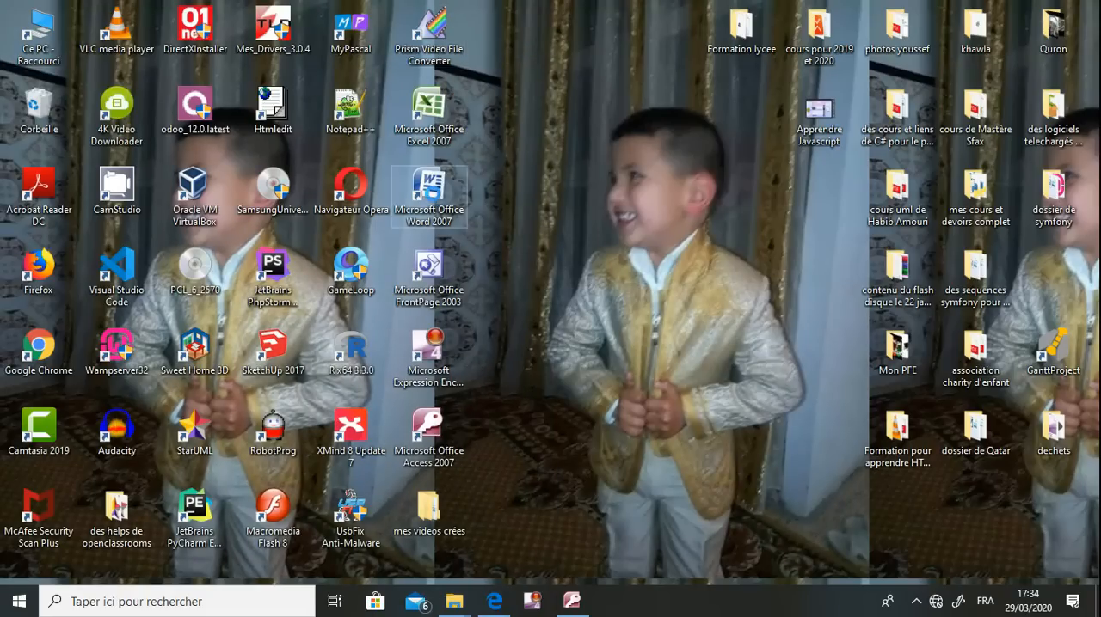
double_click(259, 302)
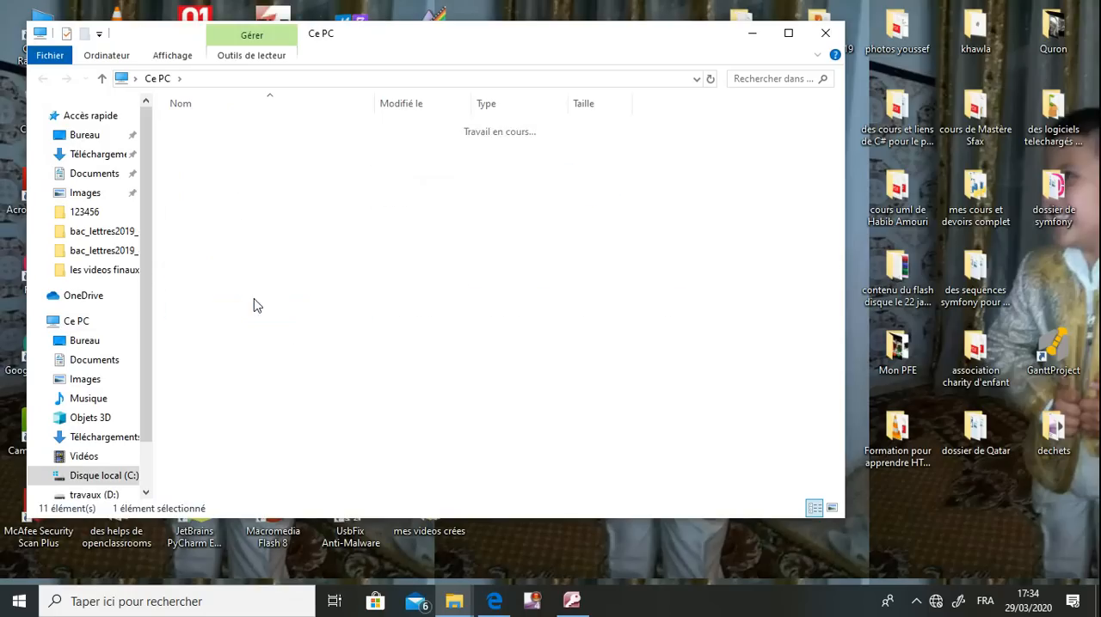
double_click(246, 130)
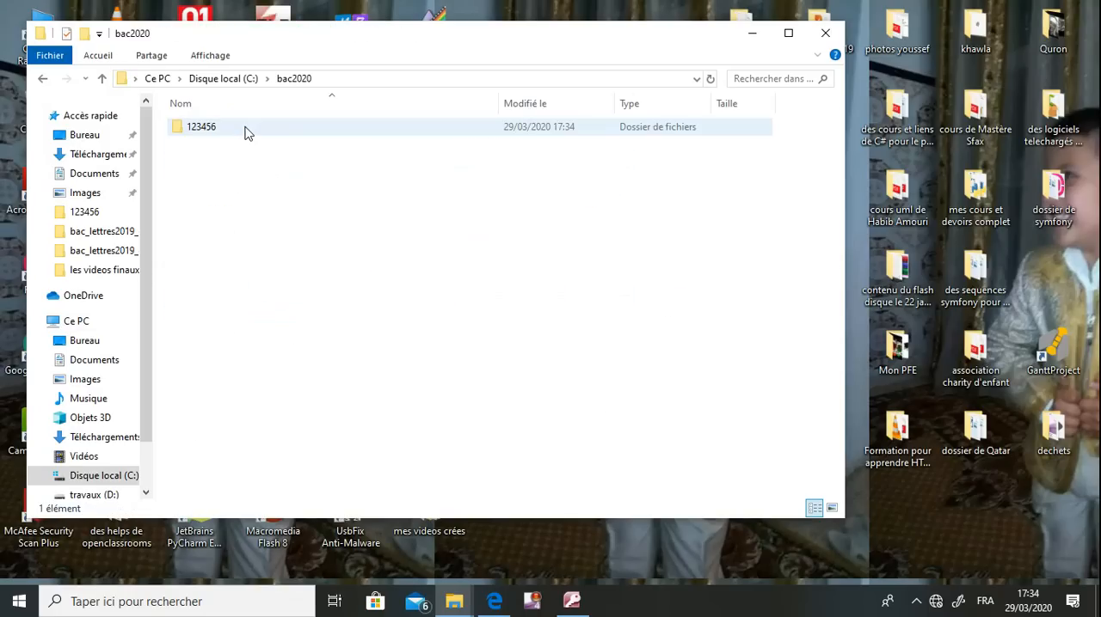
double_click(245, 131)
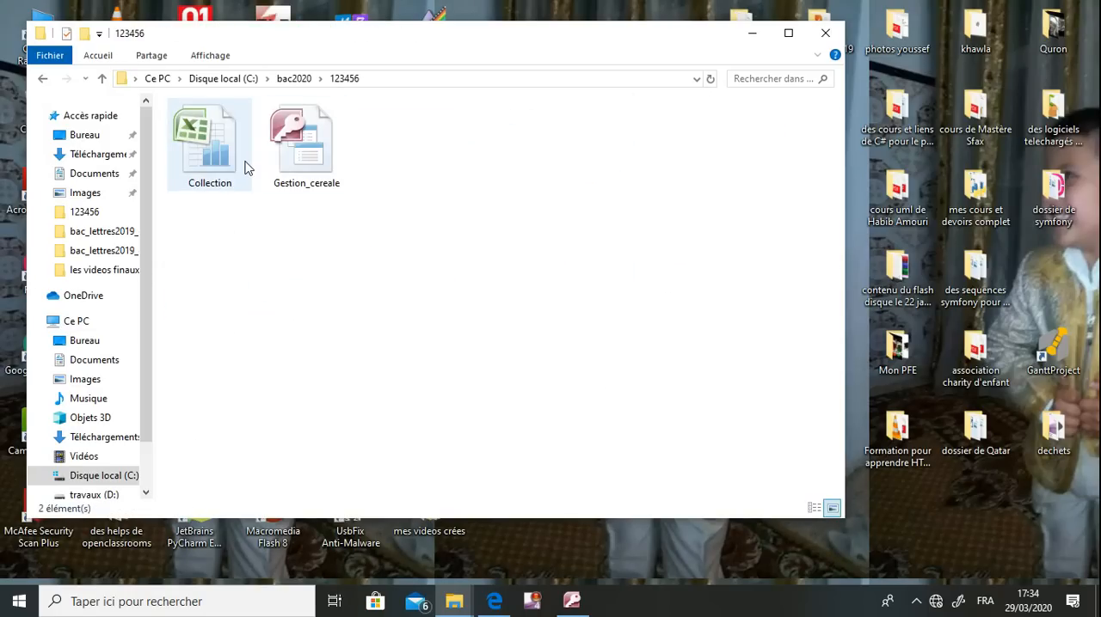
double_click(246, 167)
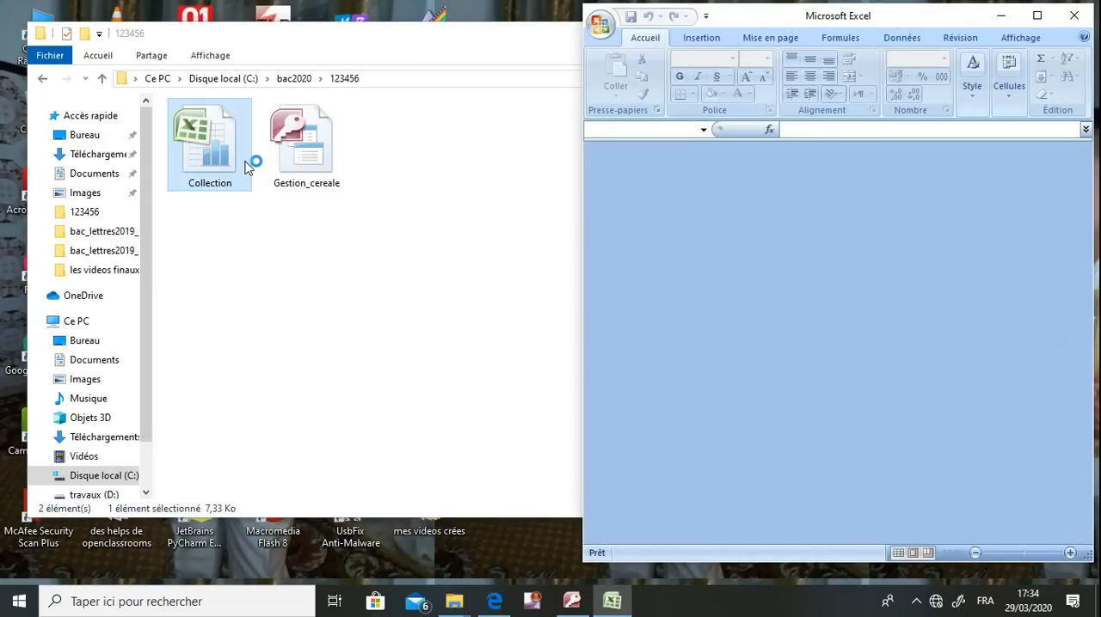
Minimize the folder window, maximize Excel and widen the DateC and Quntite columns
left_click(516, 178)
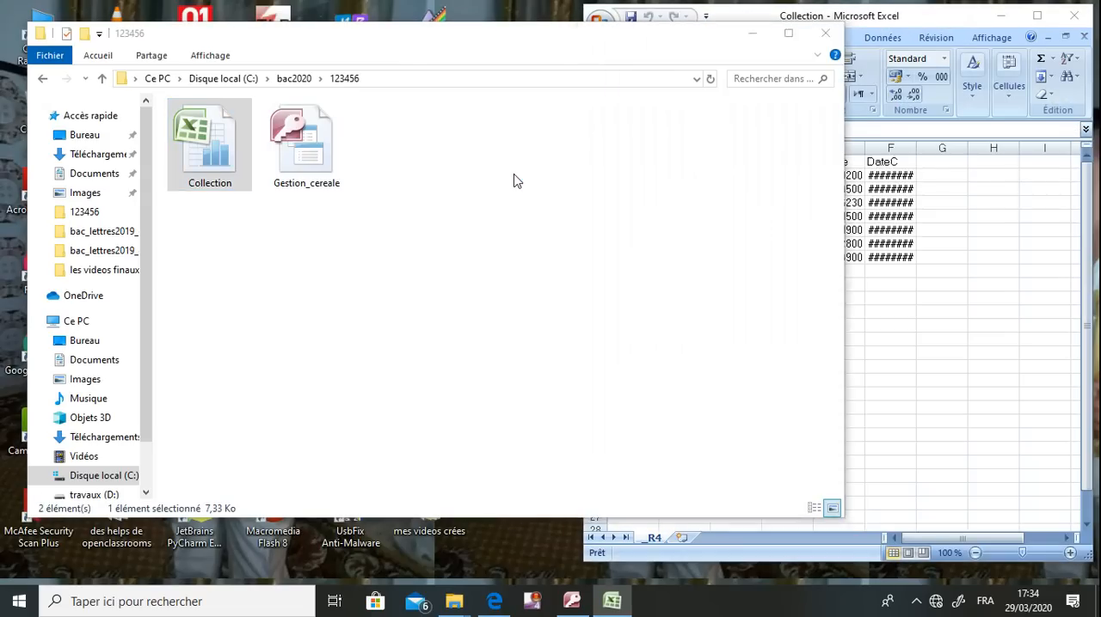
left_click(752, 34)
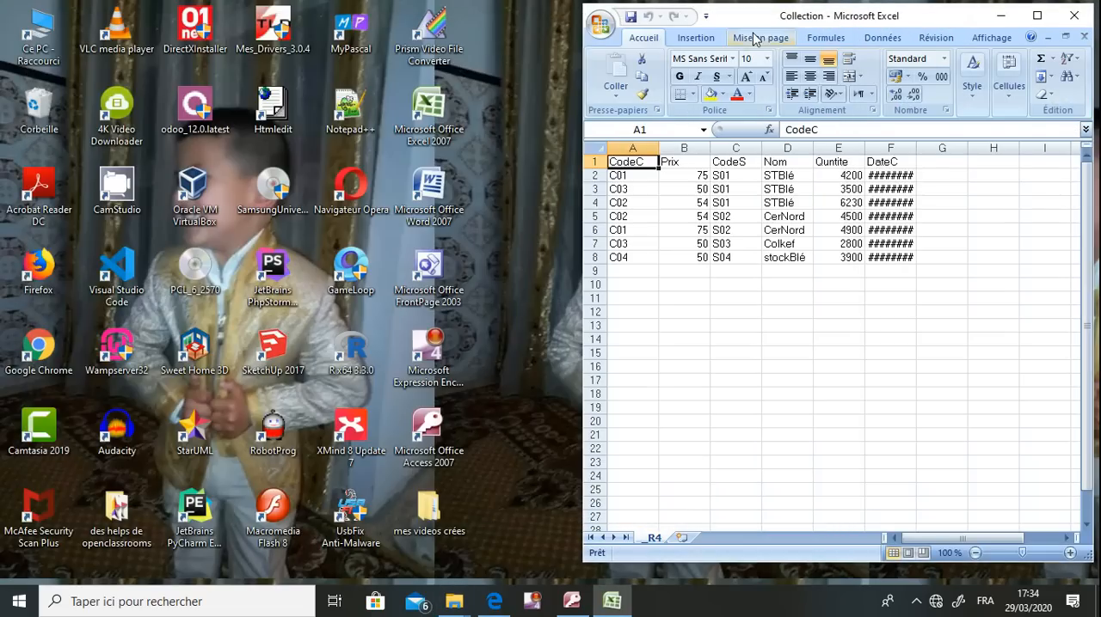
left_click(1037, 17)
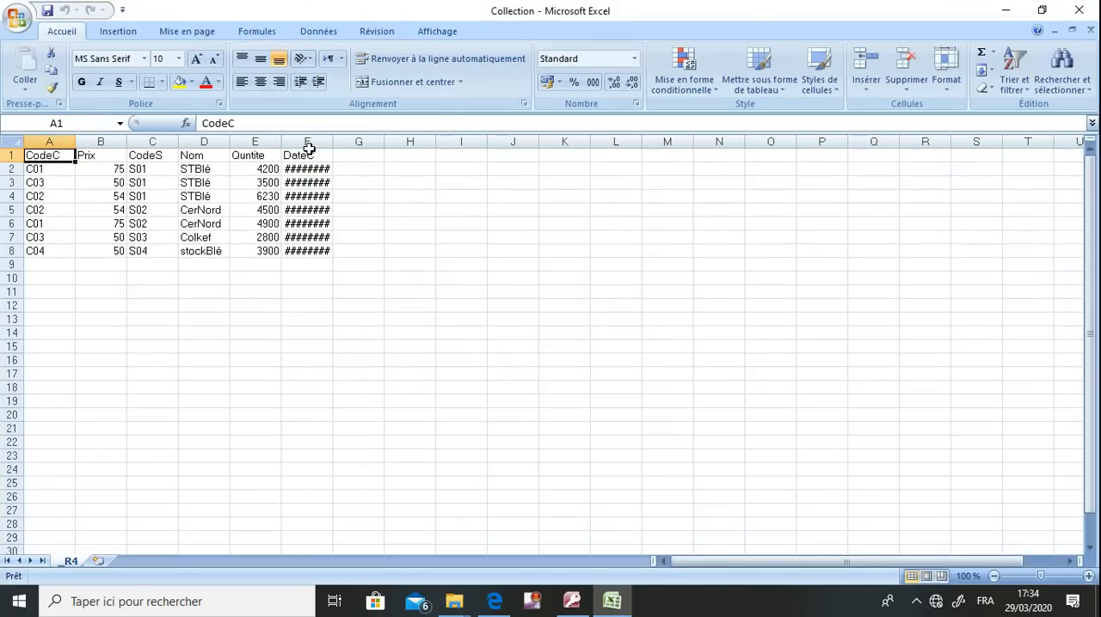
left_click_drag(330, 142, 377, 151)
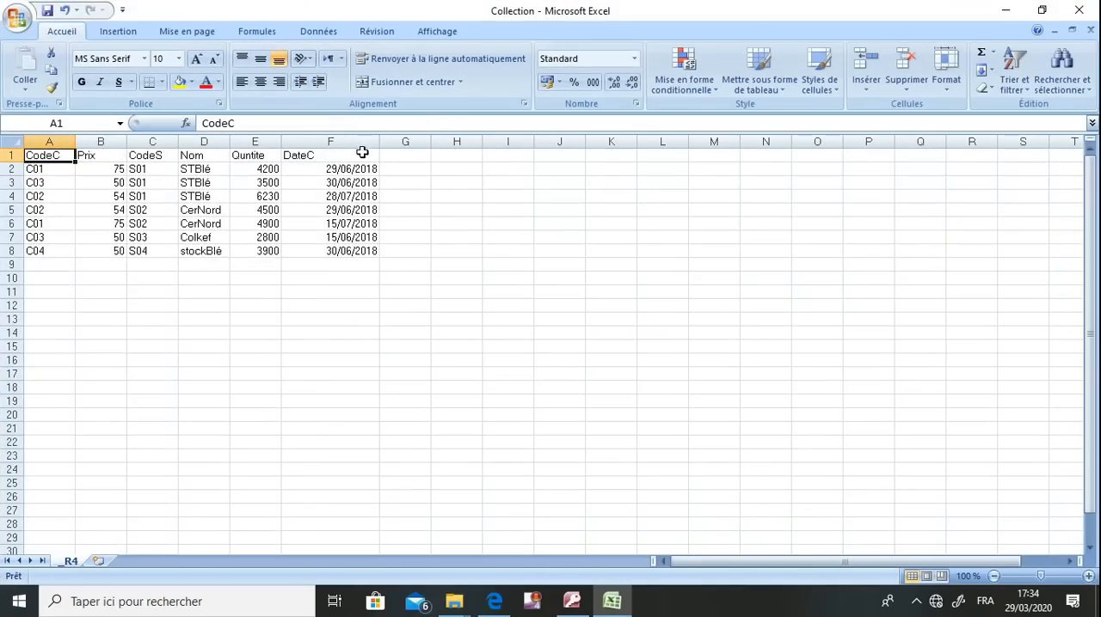
left_click_drag(282, 145, 294, 145)
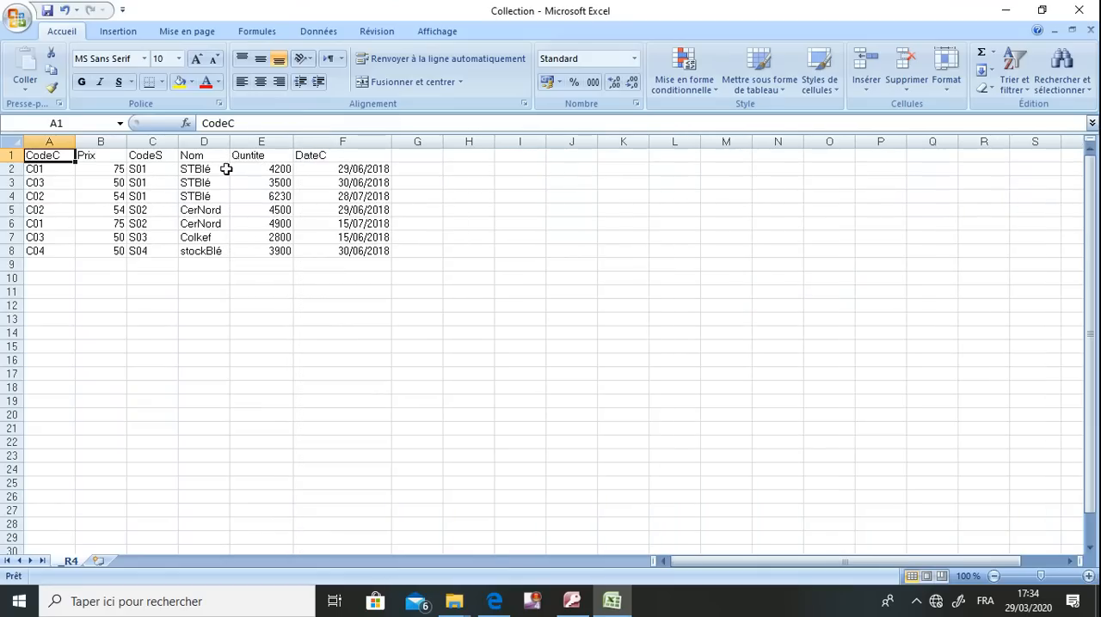
Rename the R4 sheet in Excel as Cereale, following question B1 of the browser's exam sheet, and save the workbook
double_click(659, 17)
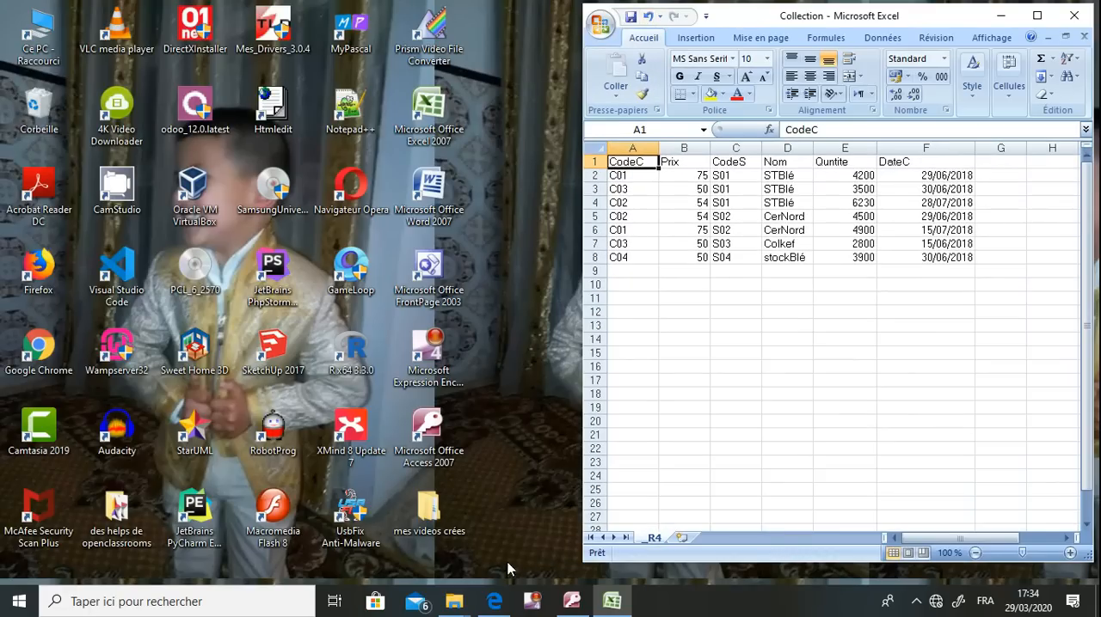
left_click(494, 601)
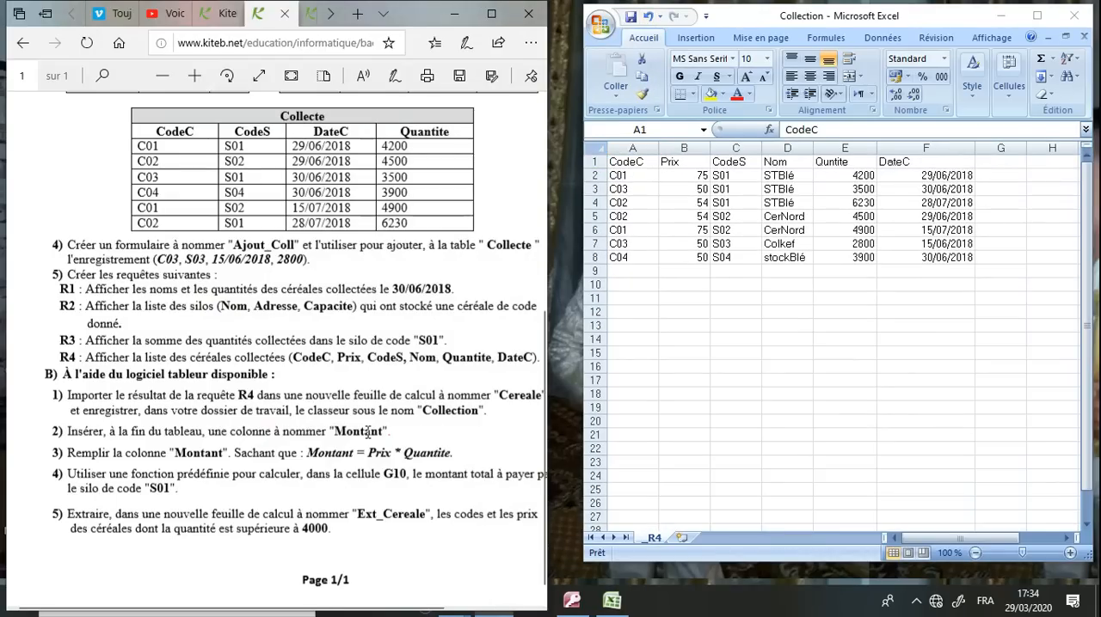
left_click_drag(432, 397, 507, 399)
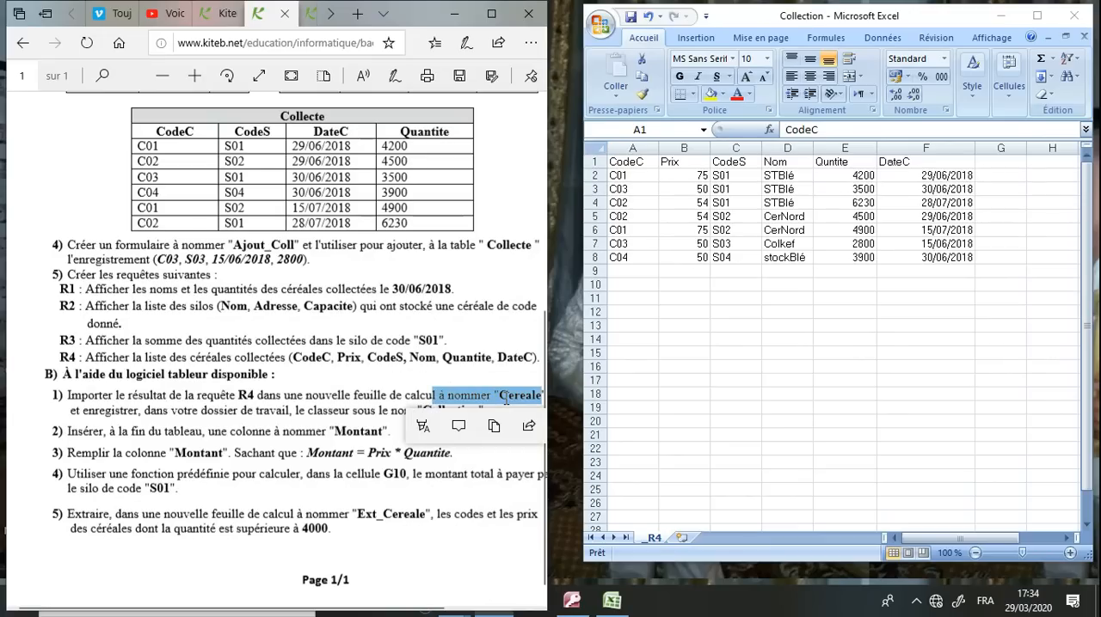
left_click(507, 399)
left_click(732, 294)
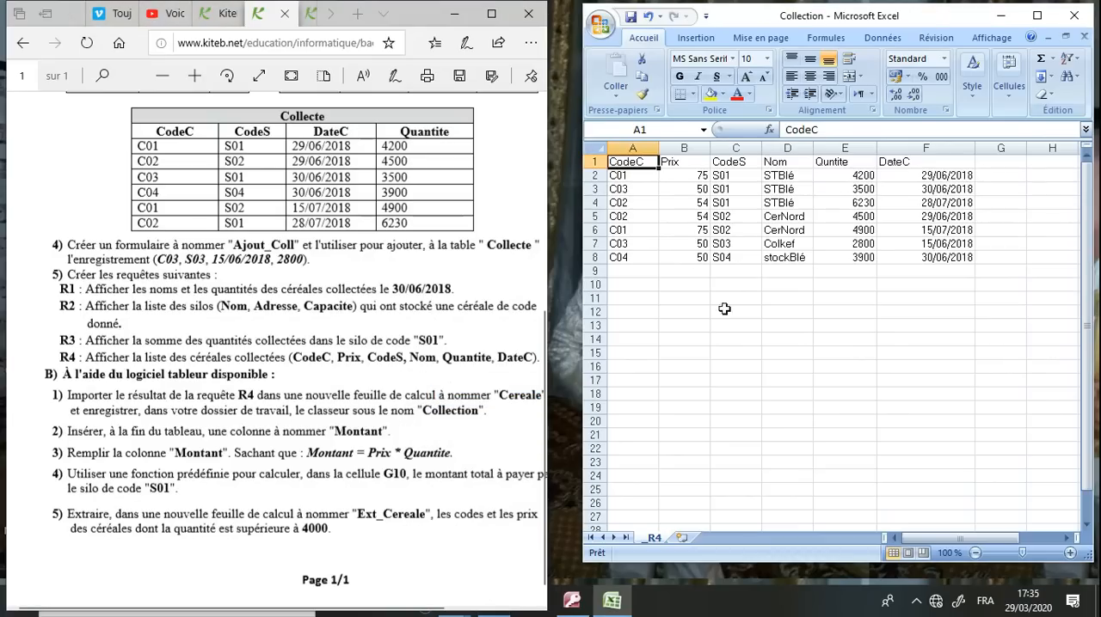
right_click(655, 539)
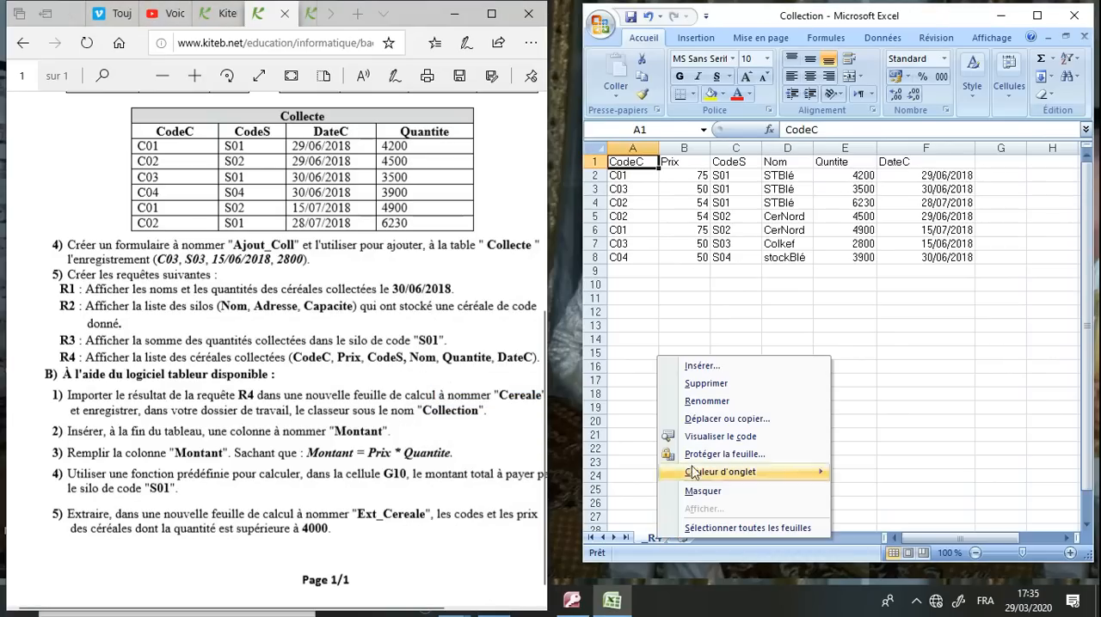
left_click(706, 401)
type("Cereale")
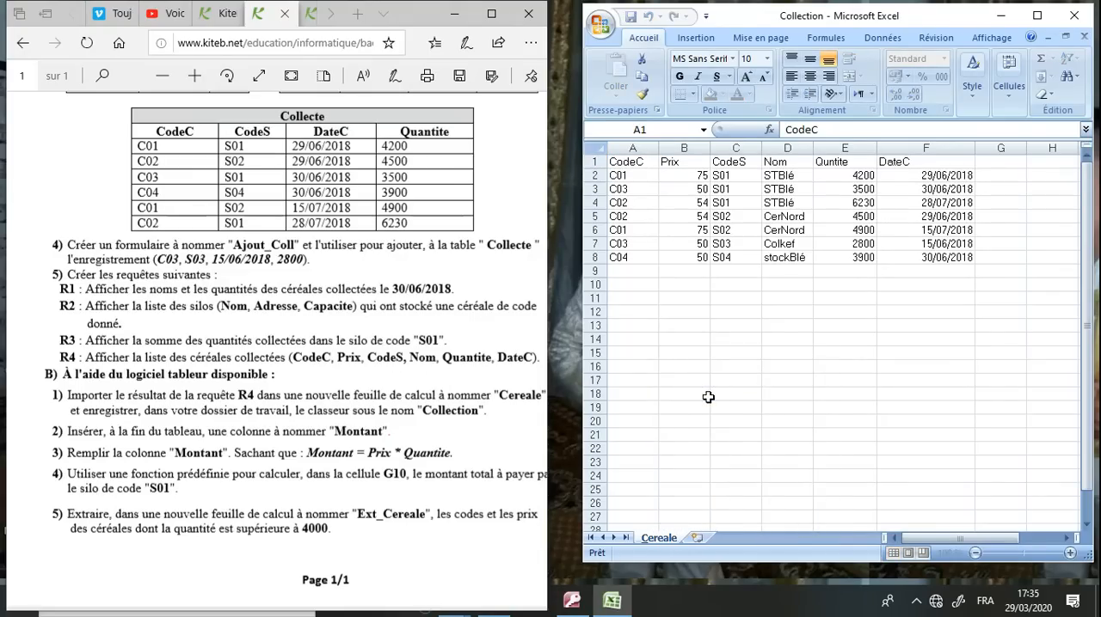
left_click(718, 370)
left_click(631, 16)
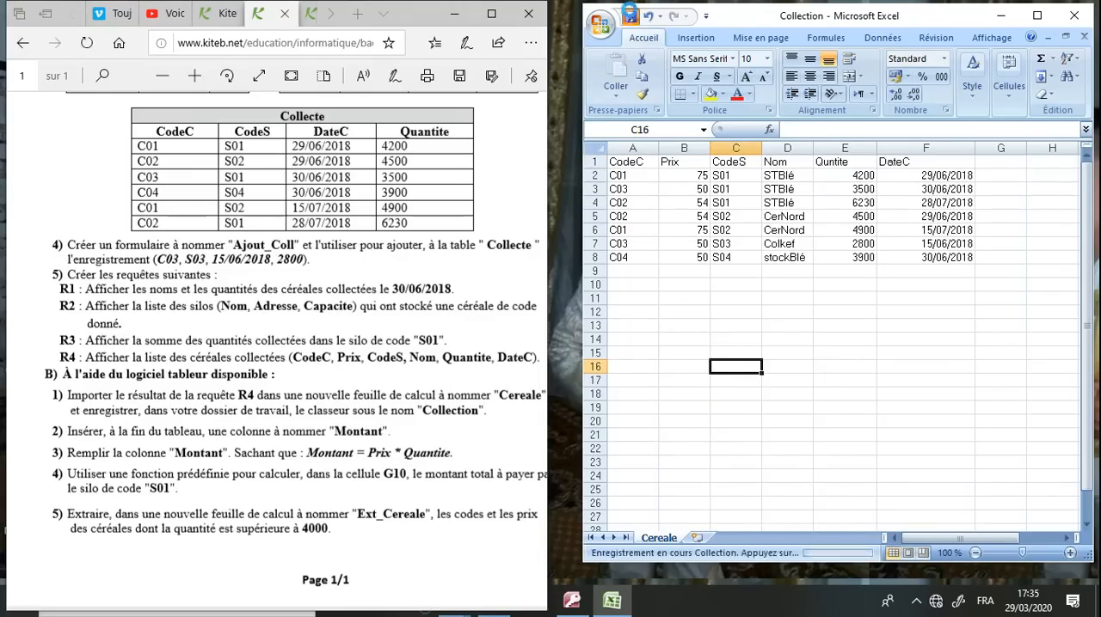
Check question B2 in the browser's exam sheet and add the column heading Montant in cell G1 in Excel
left_click(297, 449)
left_click_drag(67, 437, 368, 437)
left_click(1000, 163)
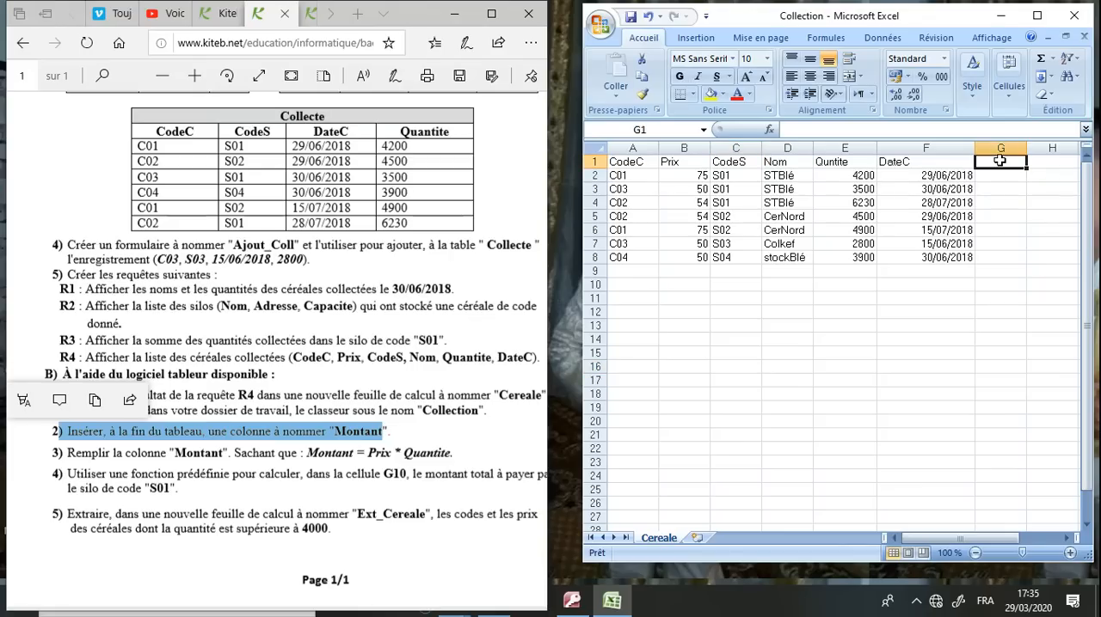
type("Montant")
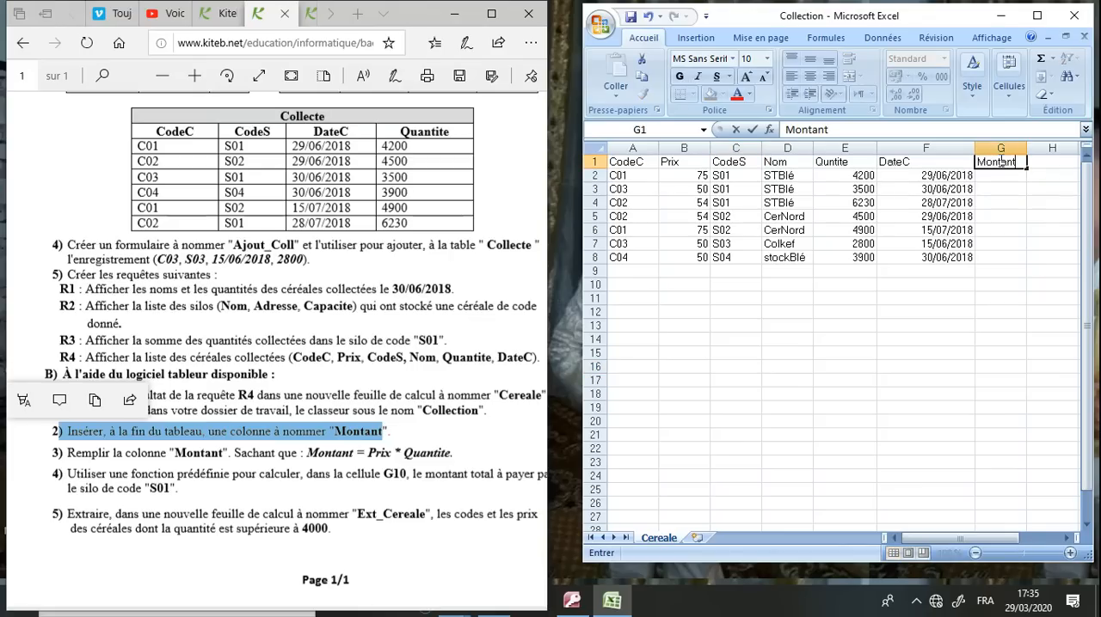
key("Return")
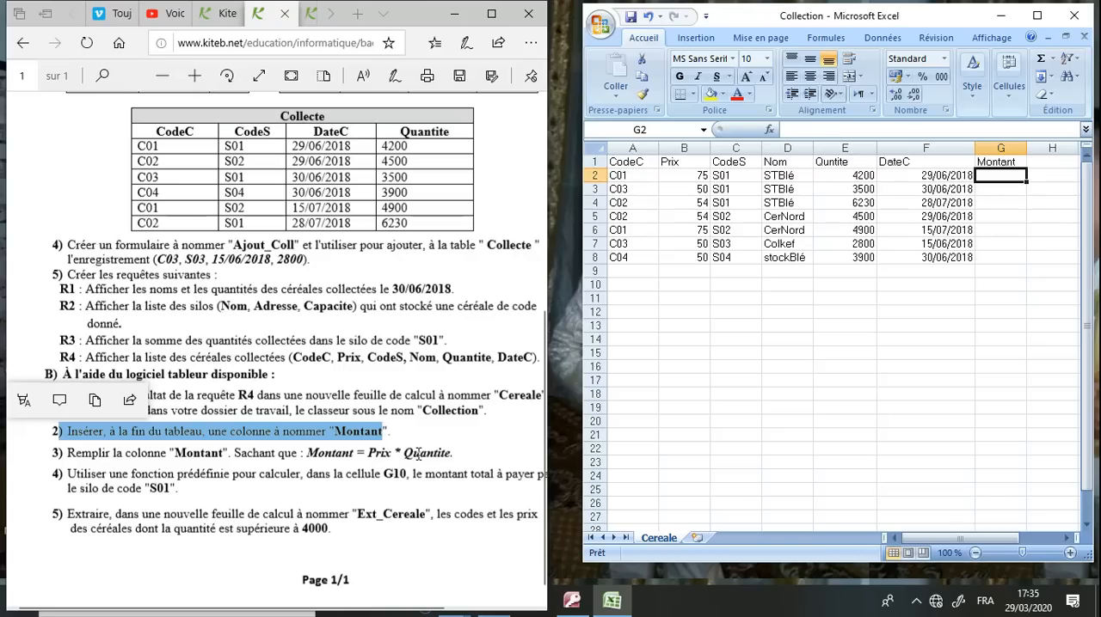
Enter the formula =B2*E2 in cell G2 to calculate the first Montant value from Prix and Quntite
type("=")
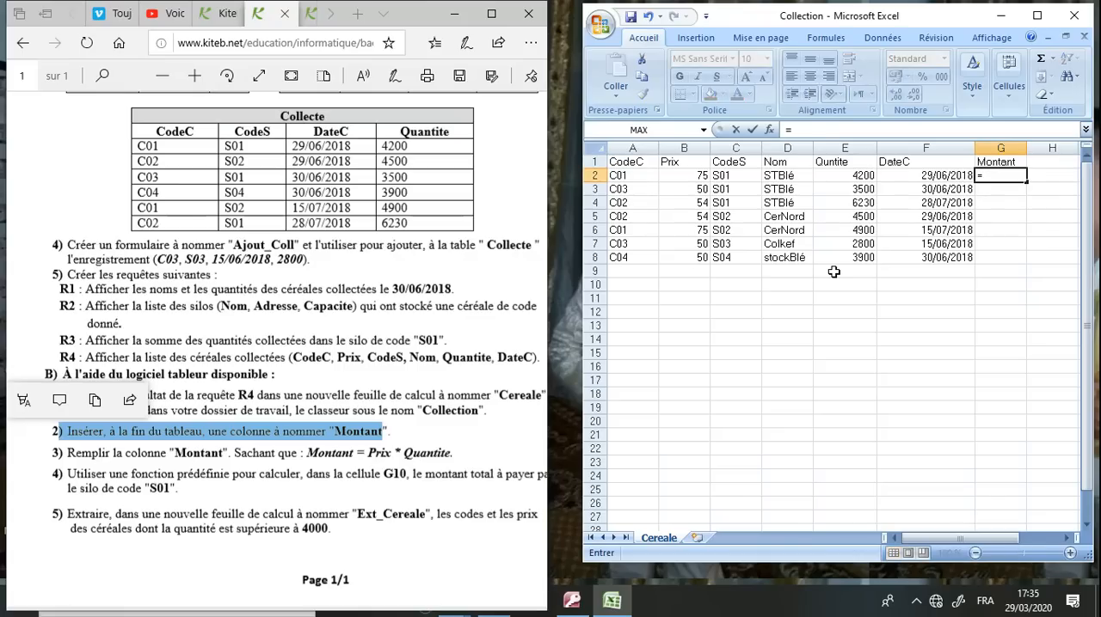
type("B2")
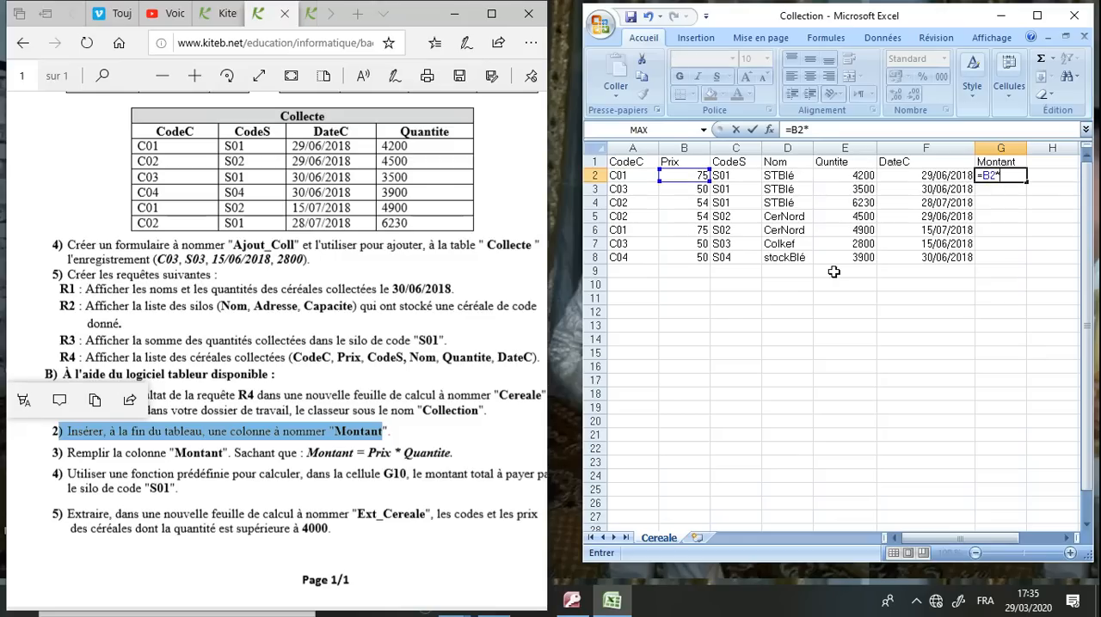
type("*E2")
key("Return")
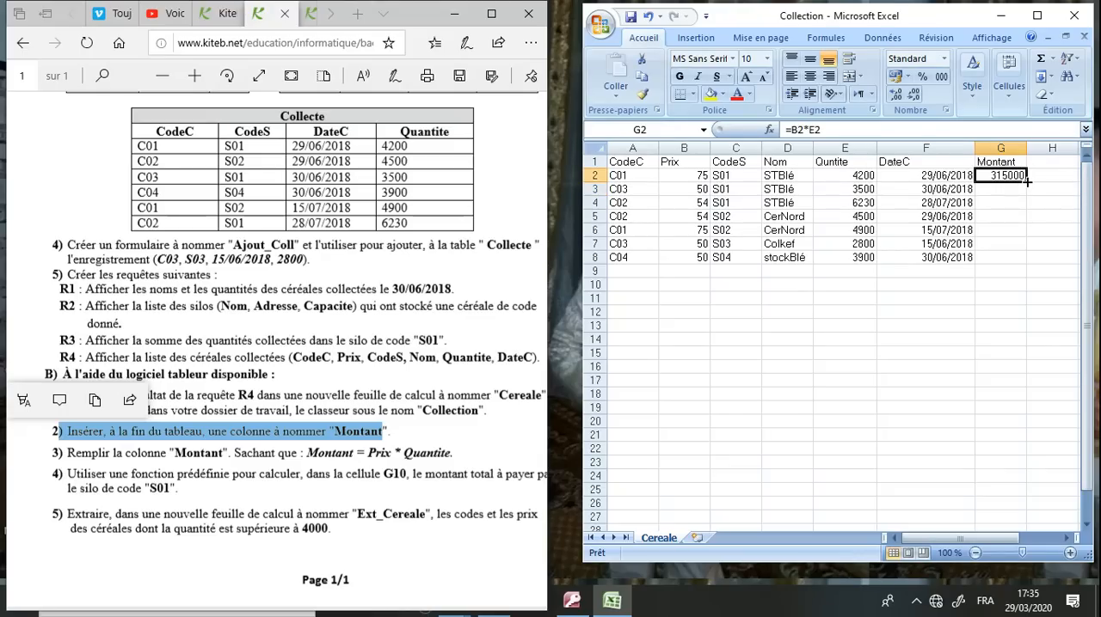
Fill the Montant formula from G2 down through G8 to calculate every row's amount
left_click_drag(1026, 181, 1019, 256)
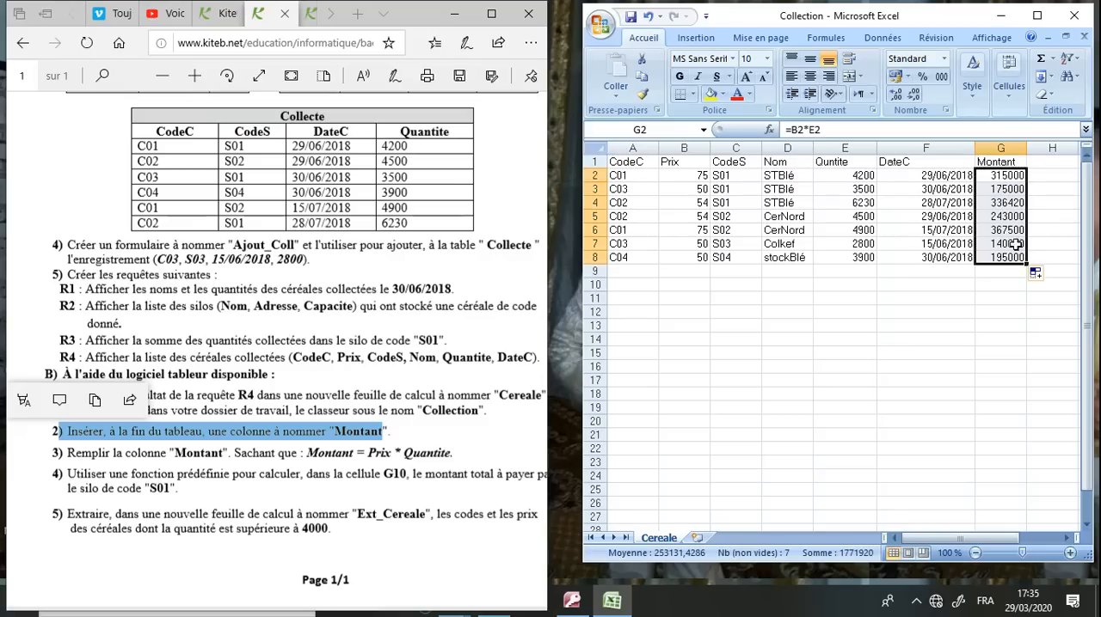
left_click(1022, 177)
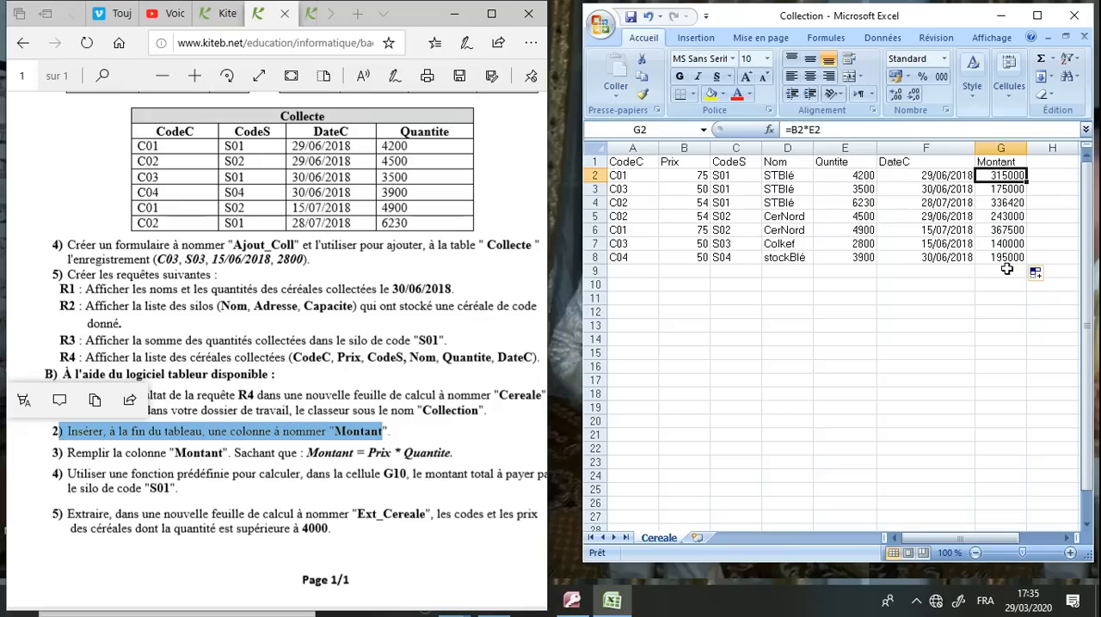
left_click(895, 297)
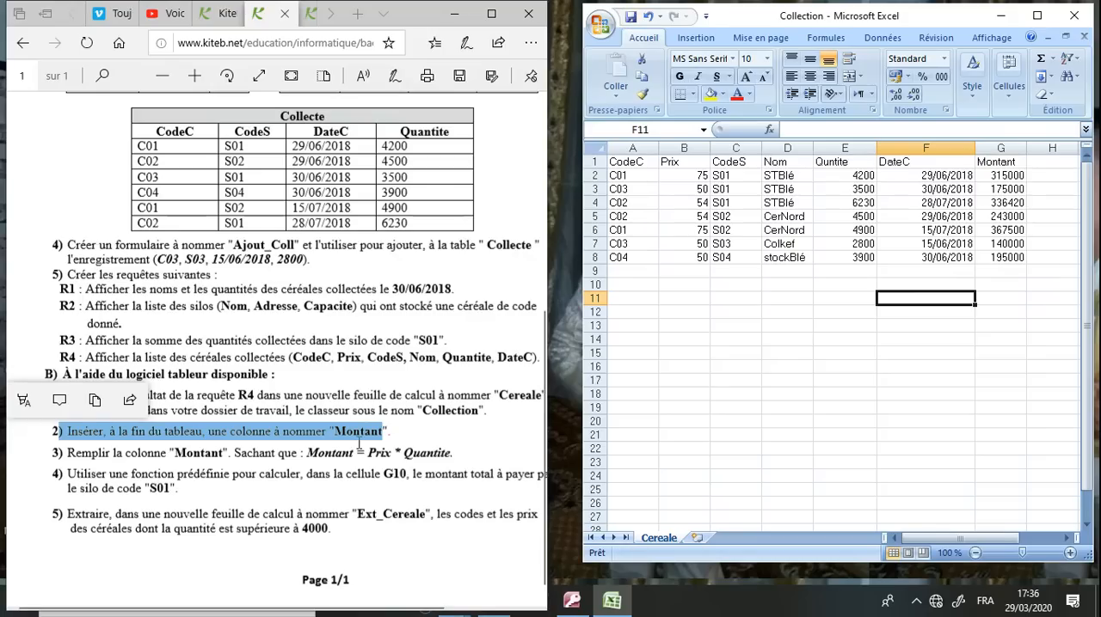
Check question B4 in the browser's exam sheet and start a SOMME.SI formula in cell G10 in Excel with the range C2:C8
left_click(359, 443)
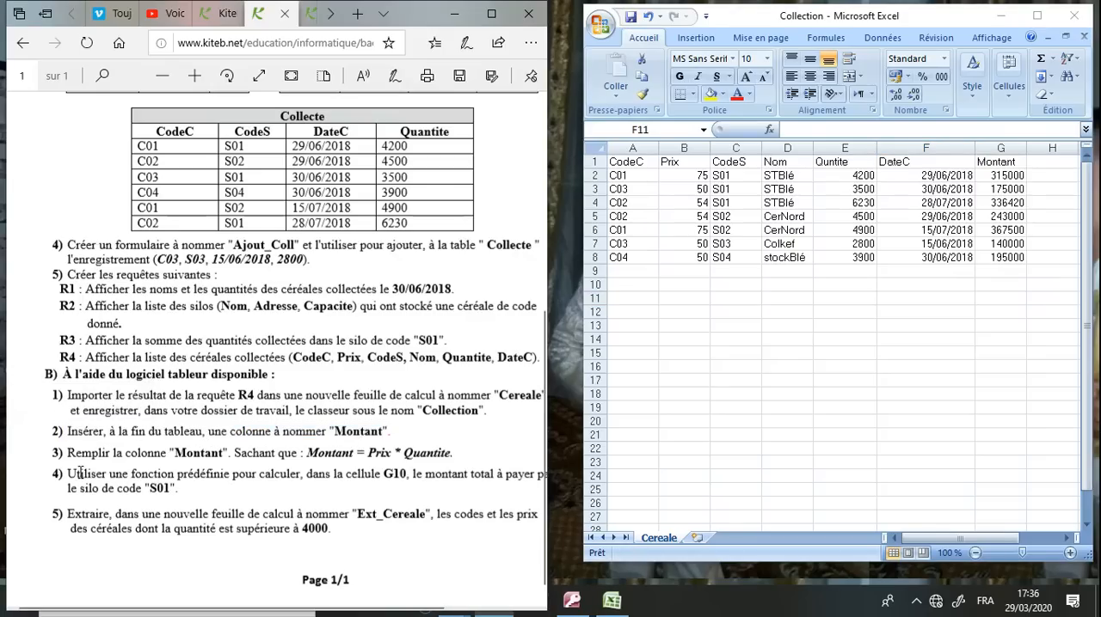
left_click_drag(69, 474, 409, 474)
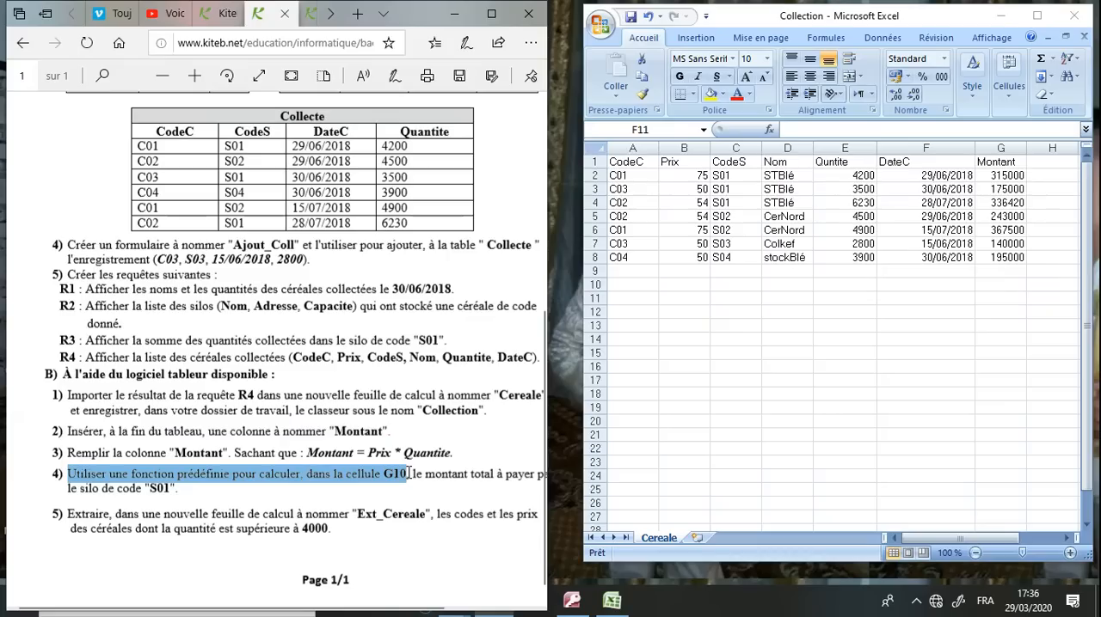
left_click_drag(409, 473, 497, 485)
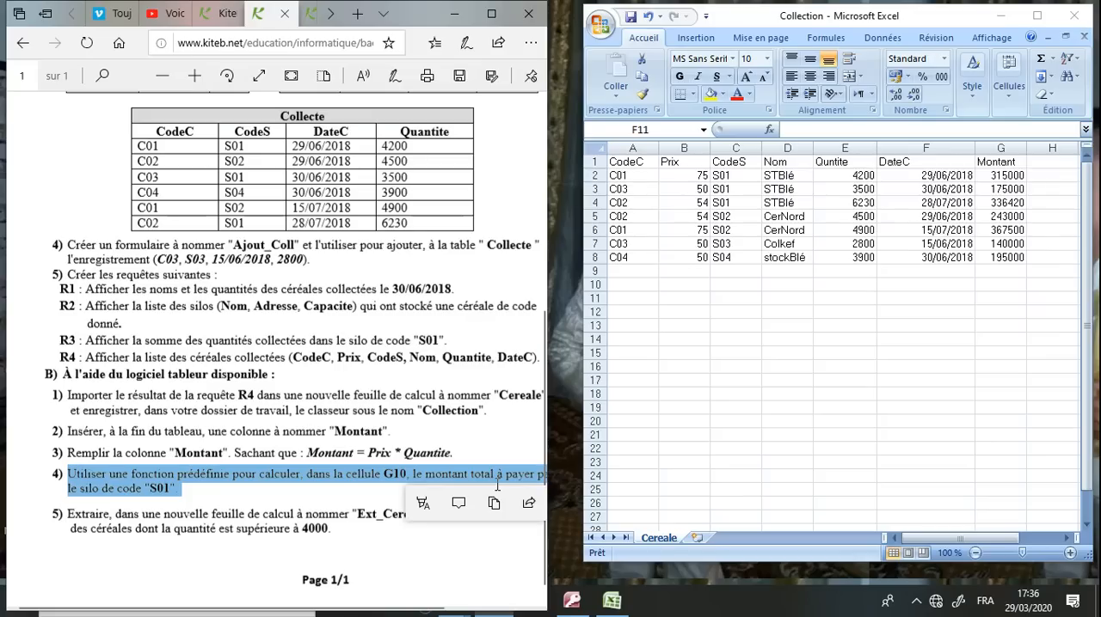
left_click(238, 477)
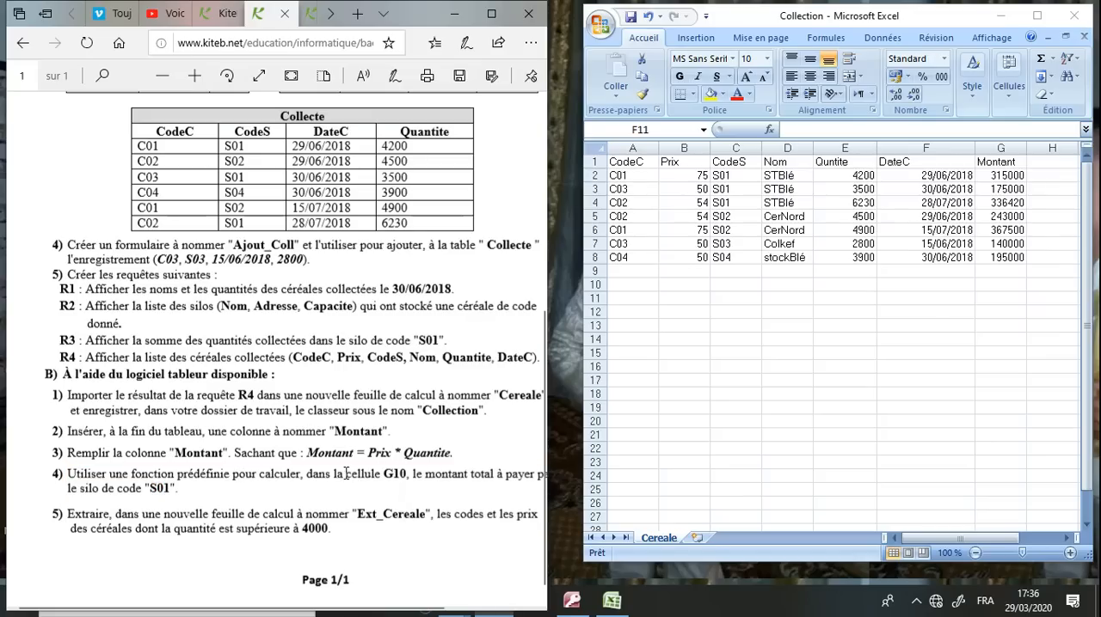
left_click(1012, 292)
left_click(1013, 286)
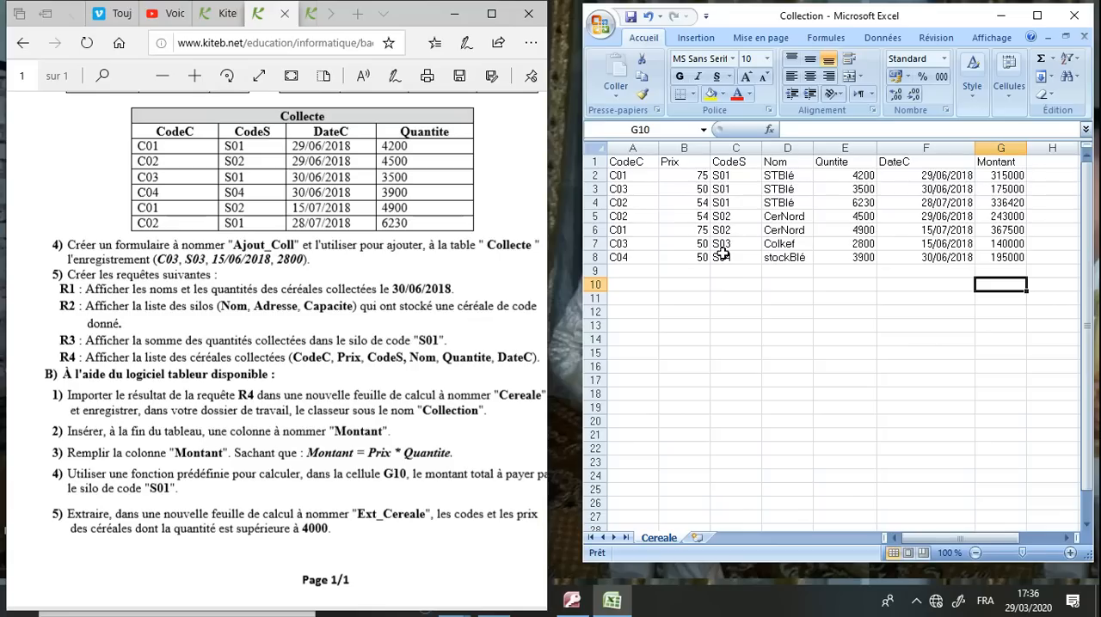
type("=somme")
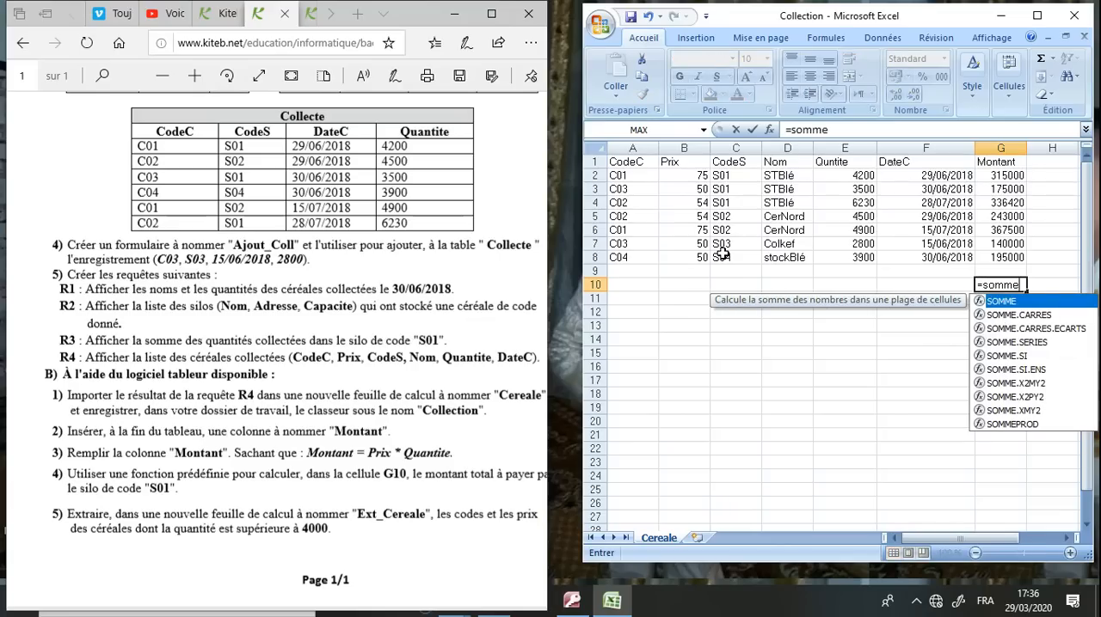
type(".si")
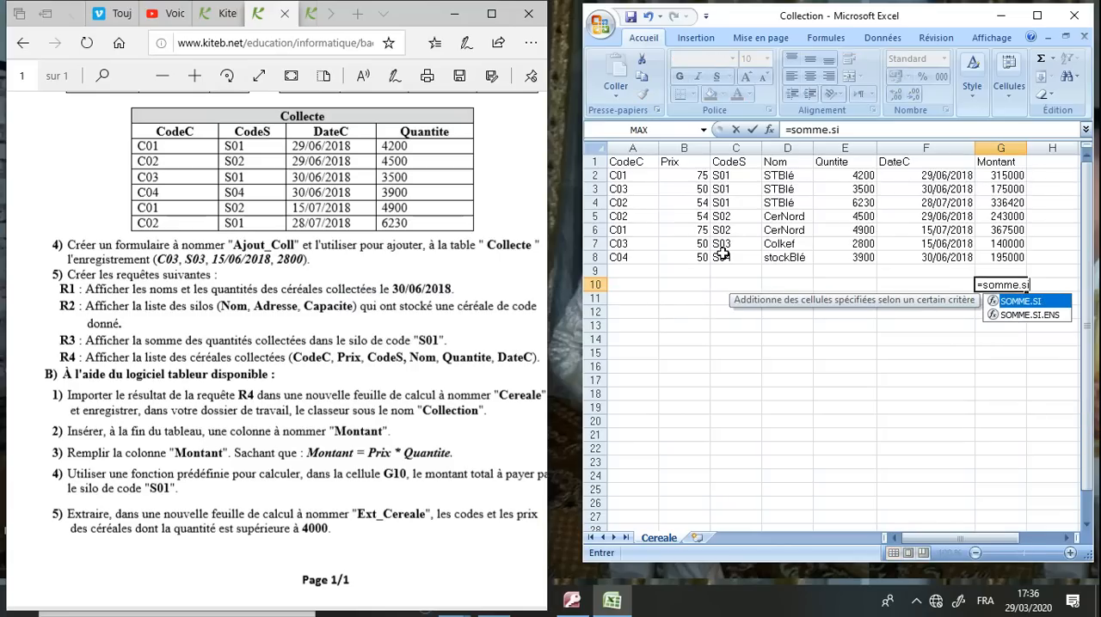
type("(")
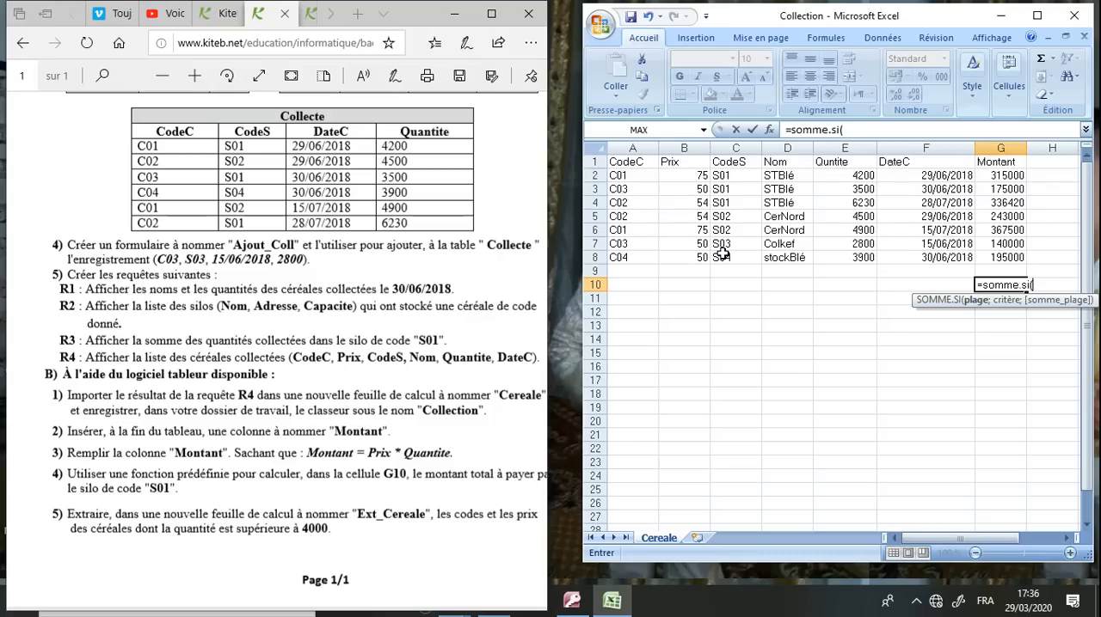
type("C")
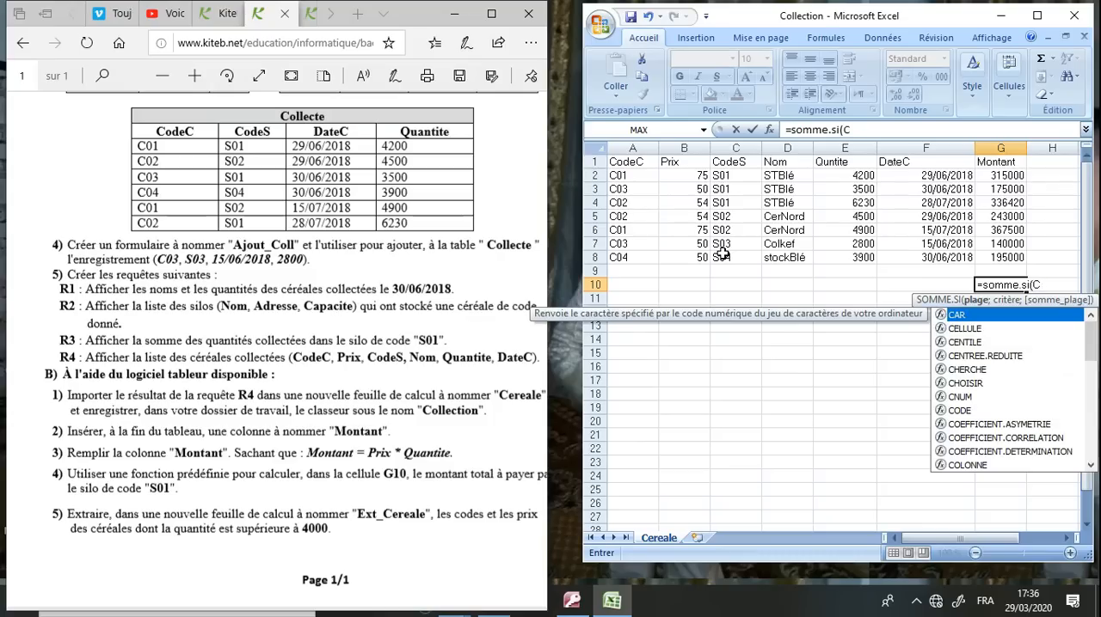
type("2:C8;")
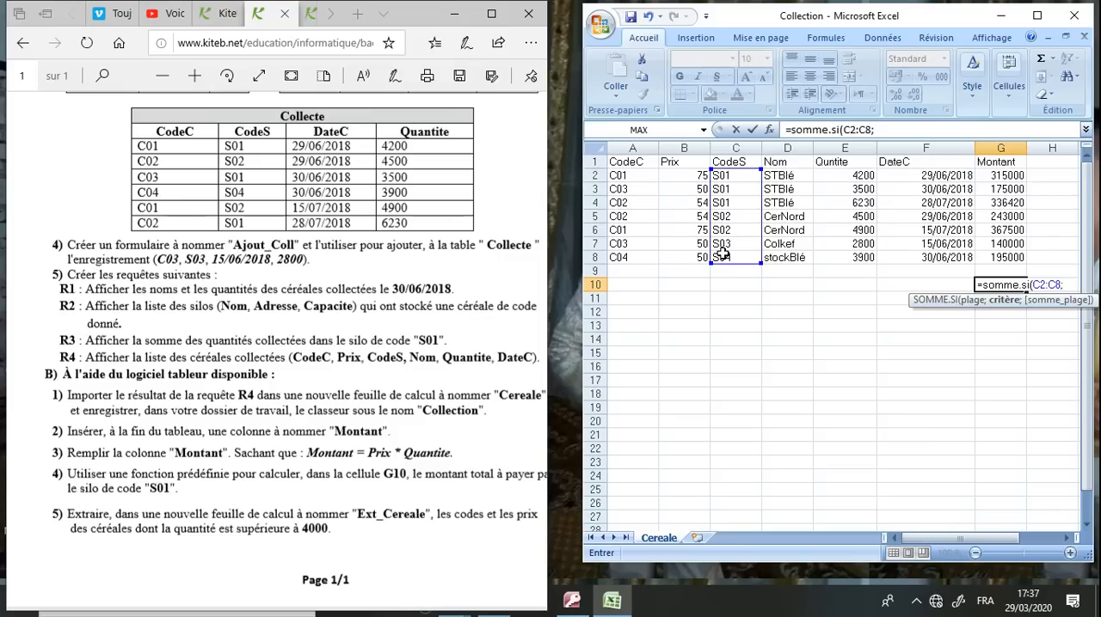
type("\"S01\"")
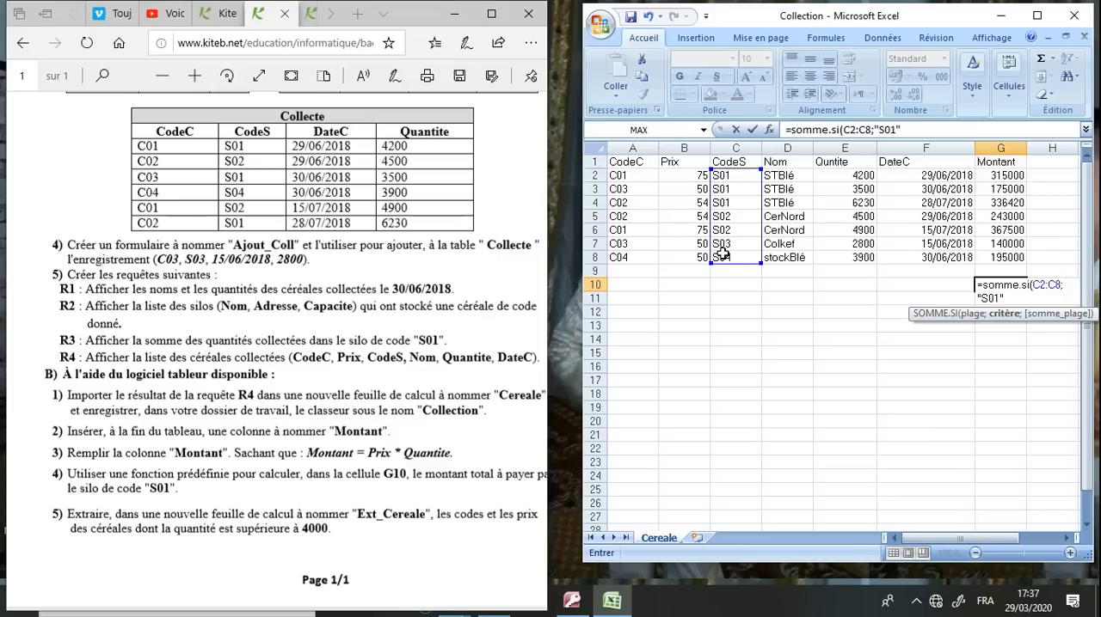
type(";")
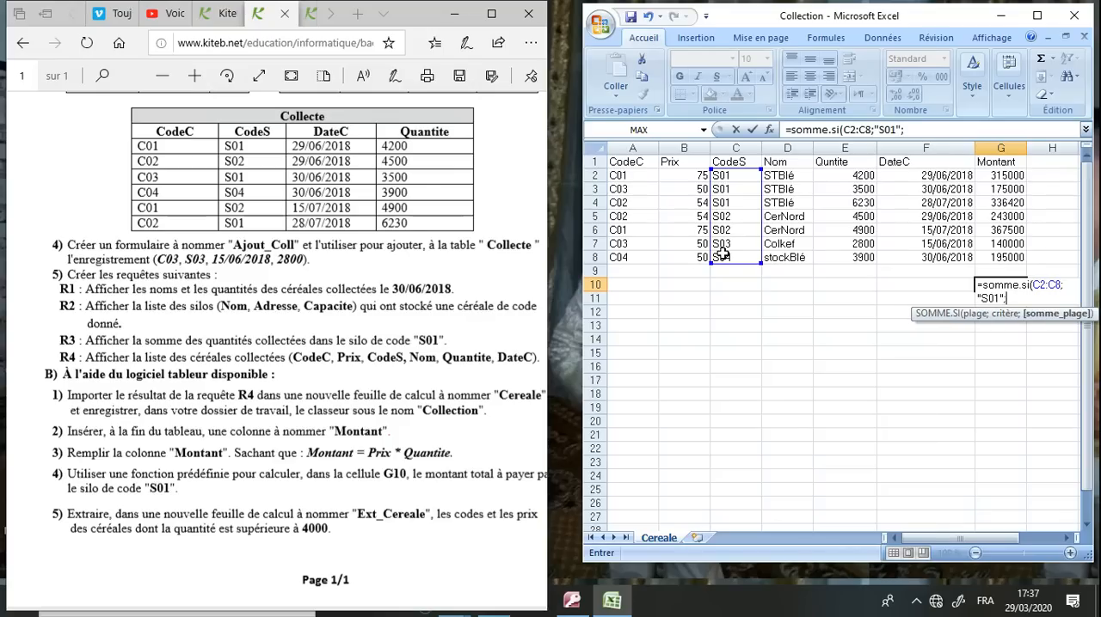
Complete the SOMME.SI formula in G10 with the criterion "S01" and the sum range G2:G8
type("G")
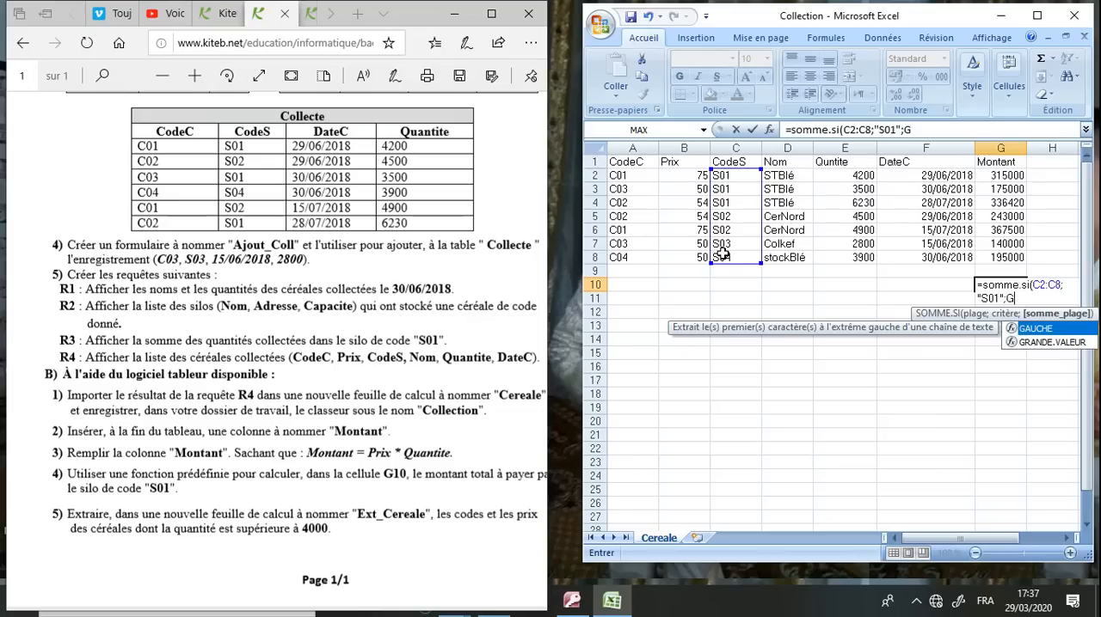
type("2:")
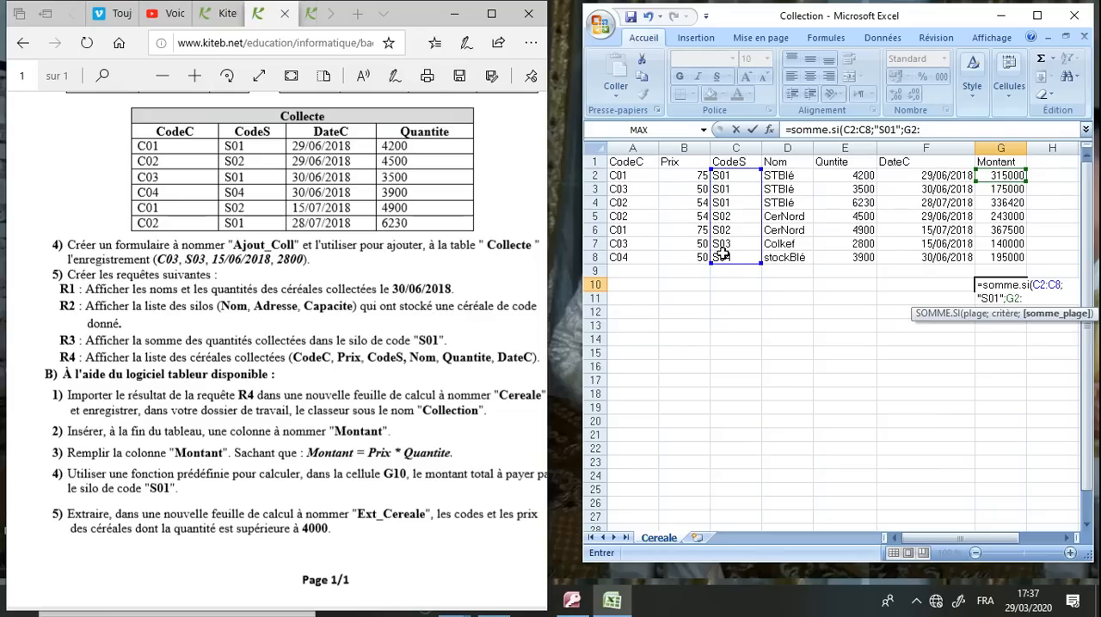
type("G")
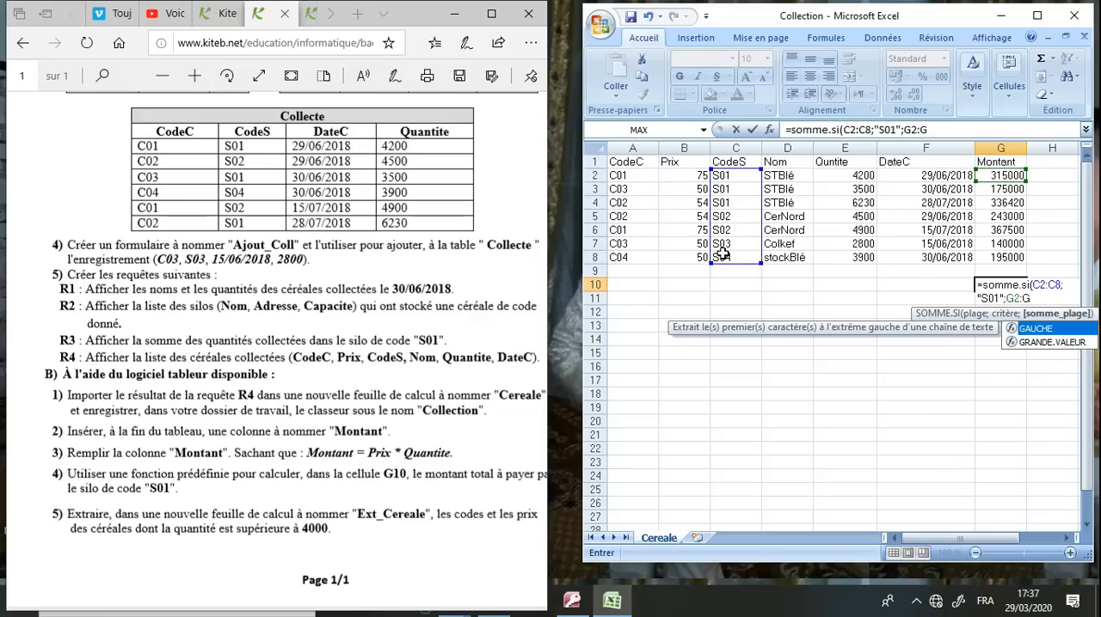
type("8")
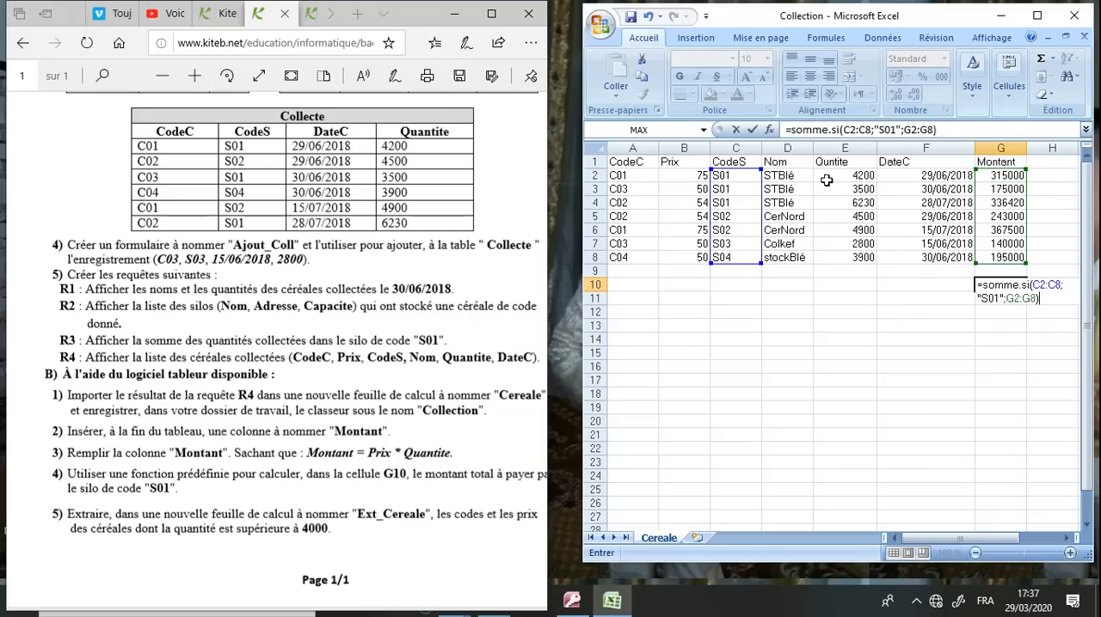
Review the range, criterion and sum range arguments of the SOMME.SI formula and confirm it in cell G10
left_click_drag(844, 130, 872, 130)
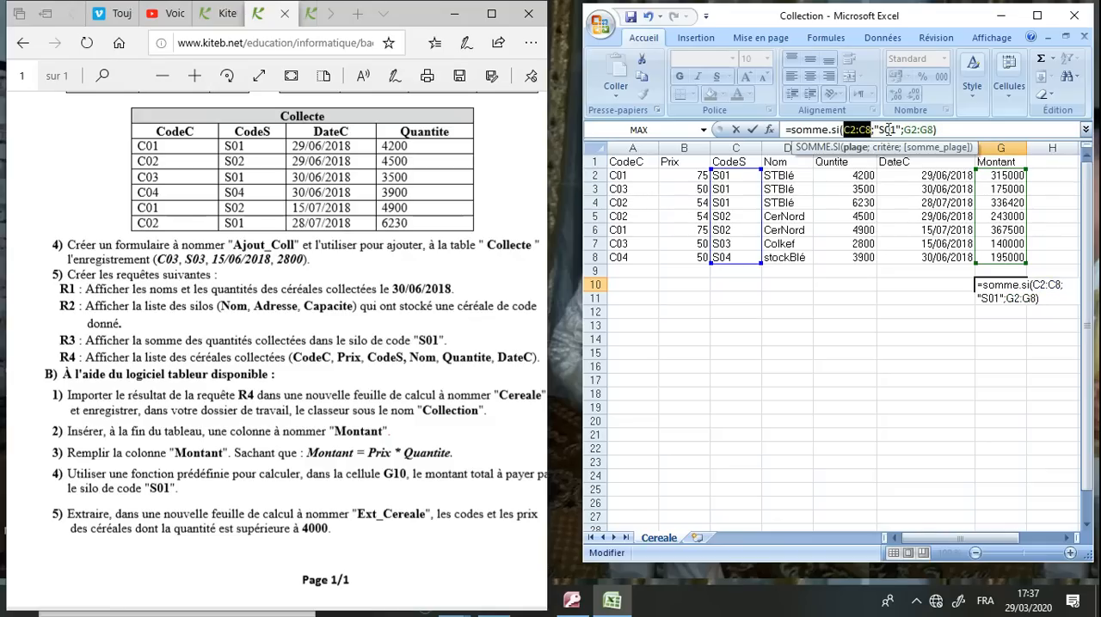
left_click(886, 129)
left_click_drag(903, 129, 934, 129)
left_click(954, 129)
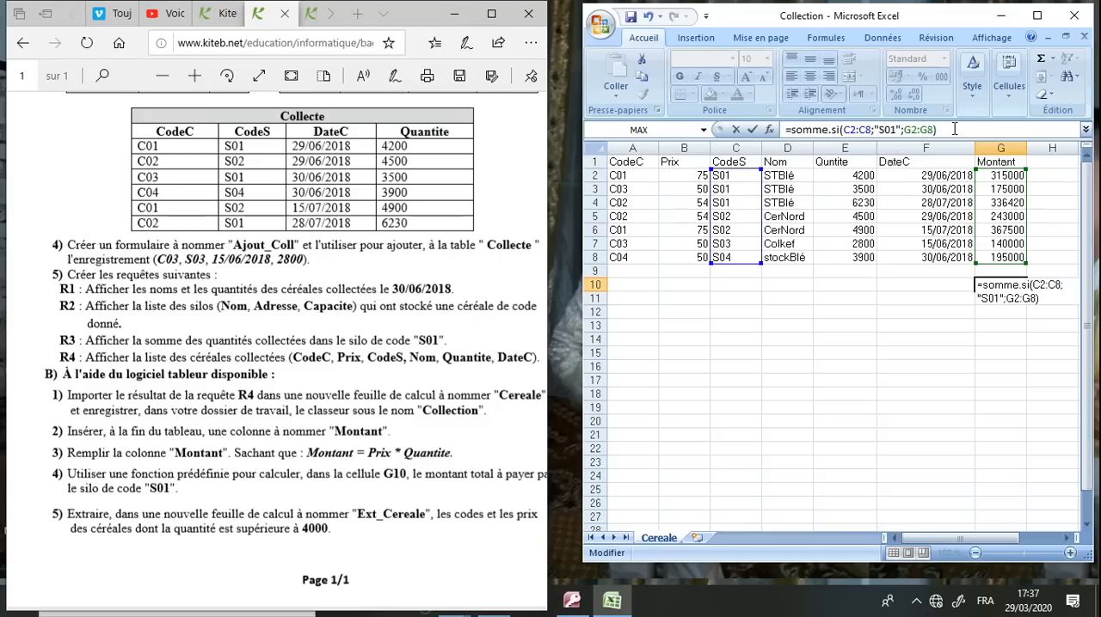
key("Return")
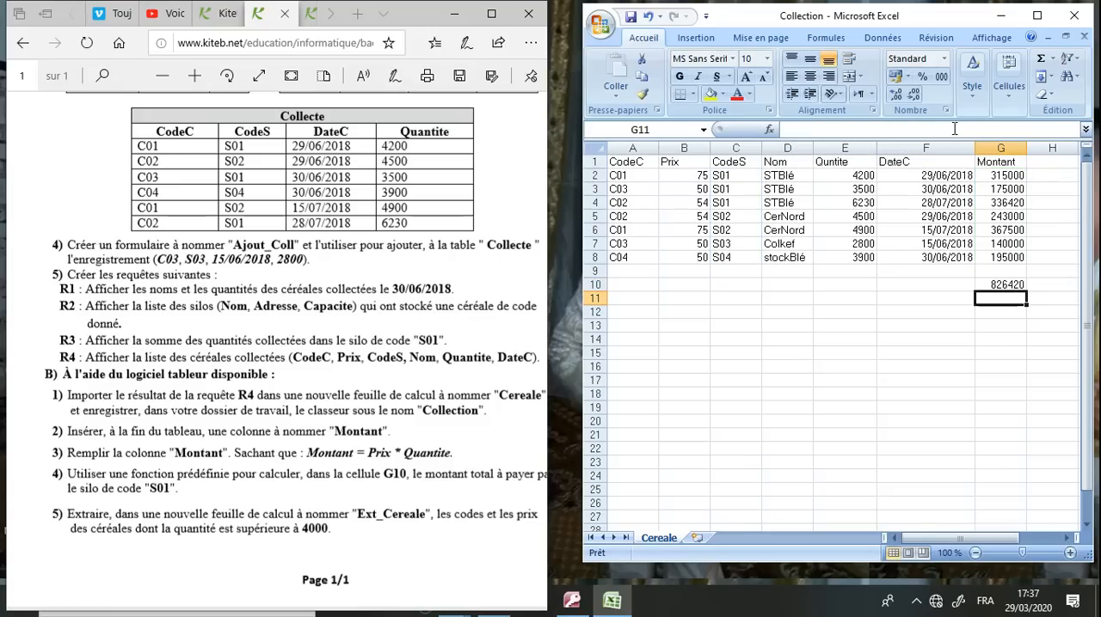
left_click(1006, 286)
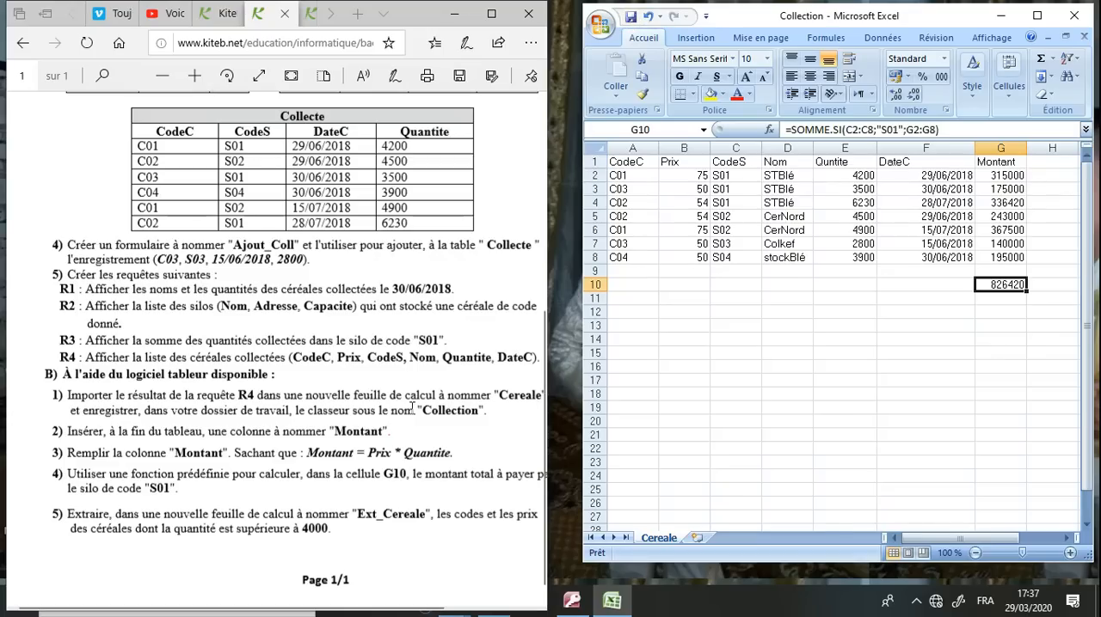
Read question B5 of the browser's exam sheet about the Ext_Cereale extraction and return to Excel
left_click(308, 482)
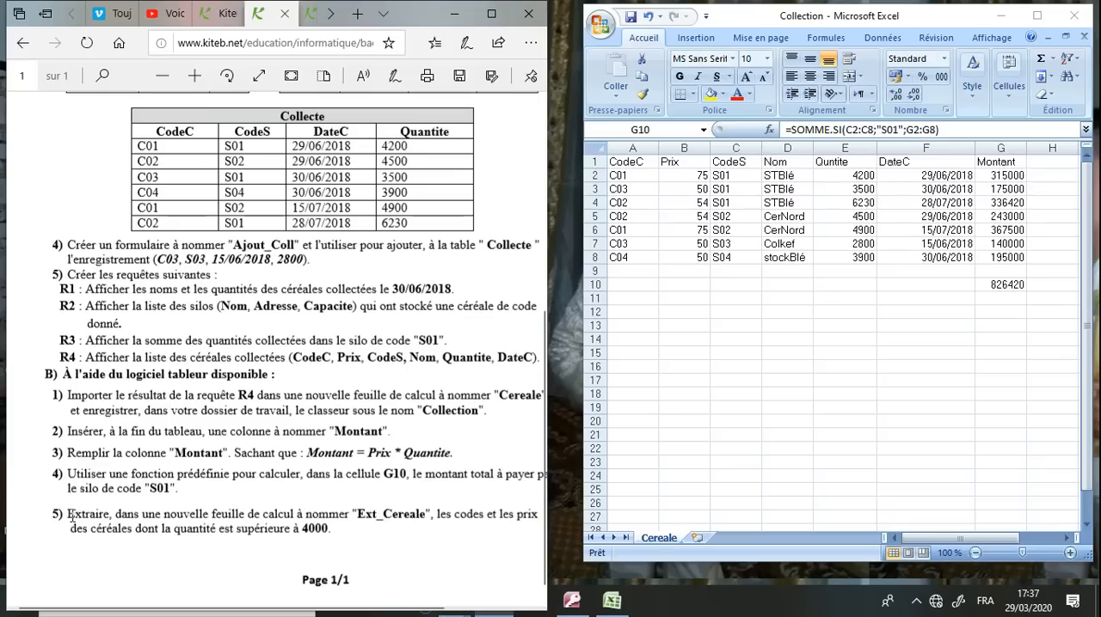
left_click_drag(69, 514, 483, 531)
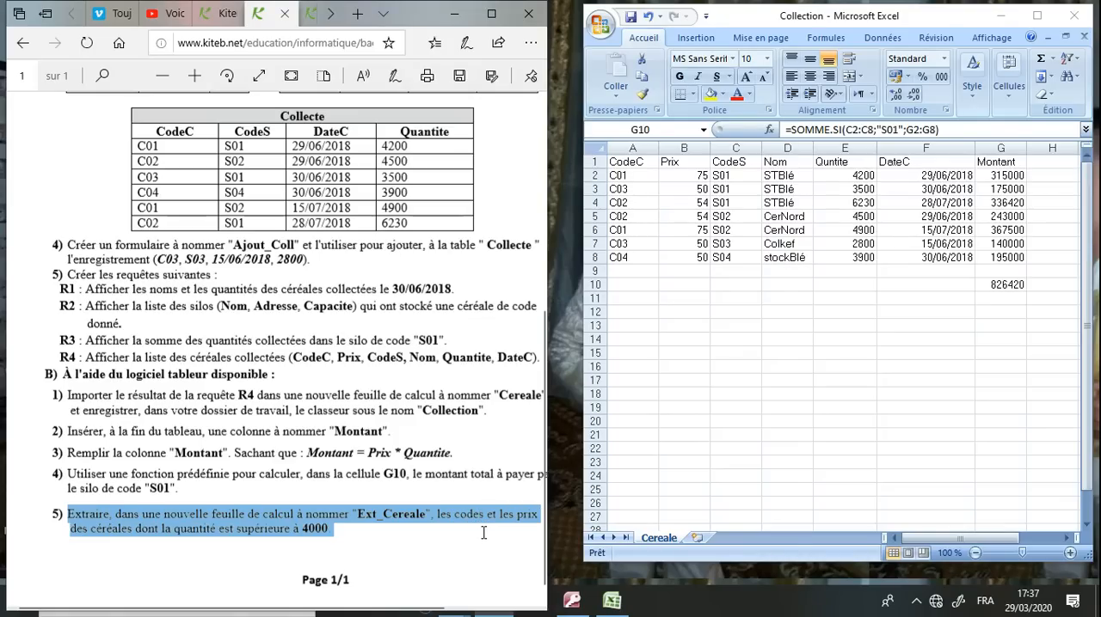
left_click(437, 515)
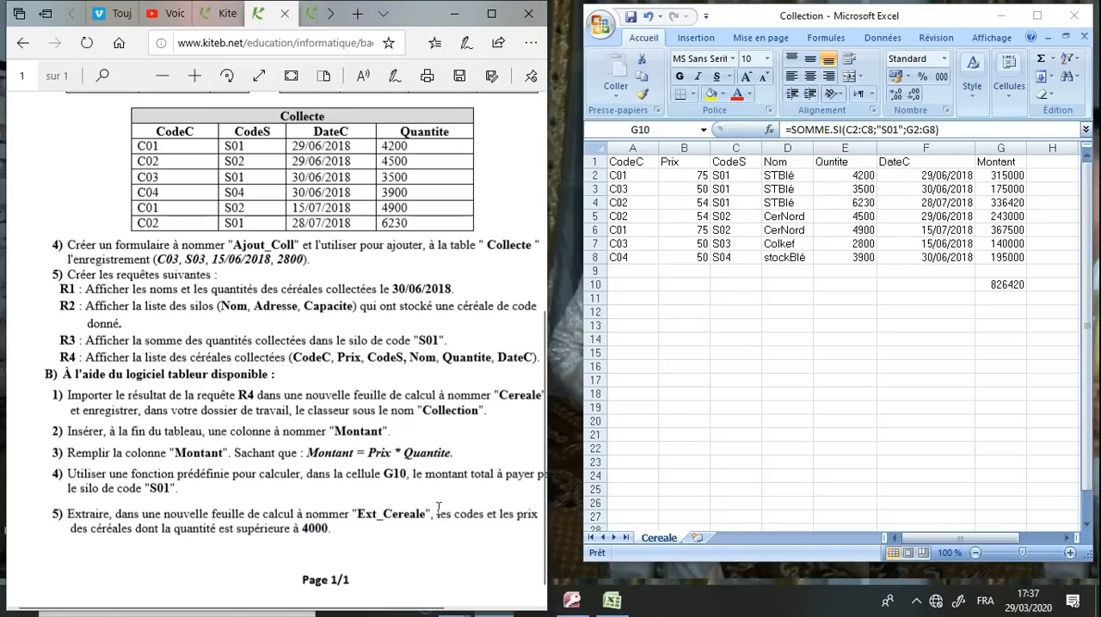
left_click(693, 367)
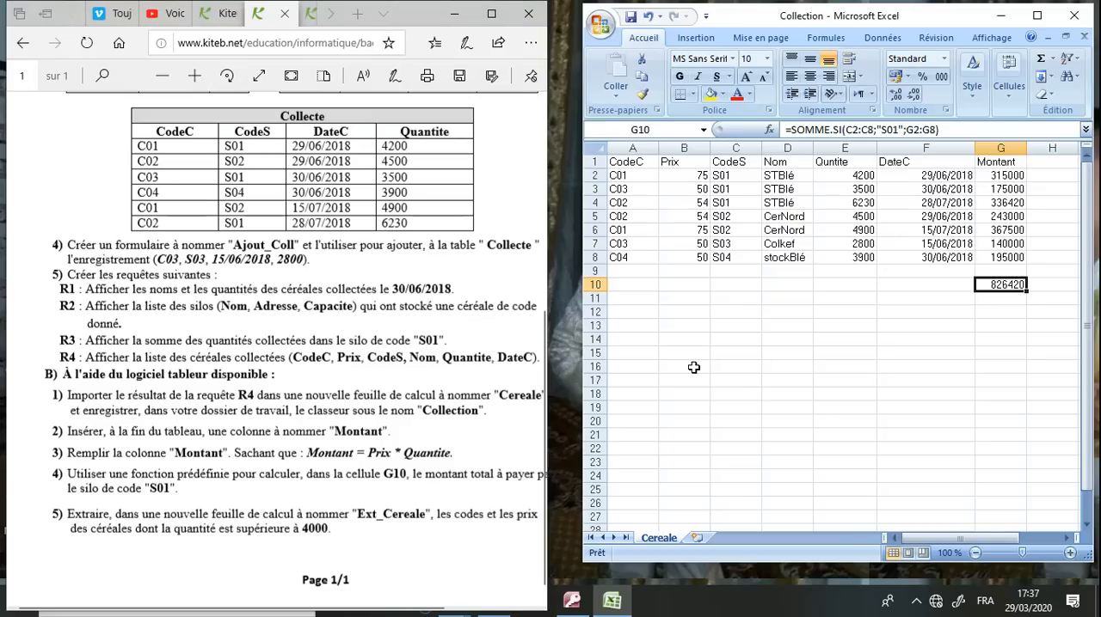
left_click(693, 368)
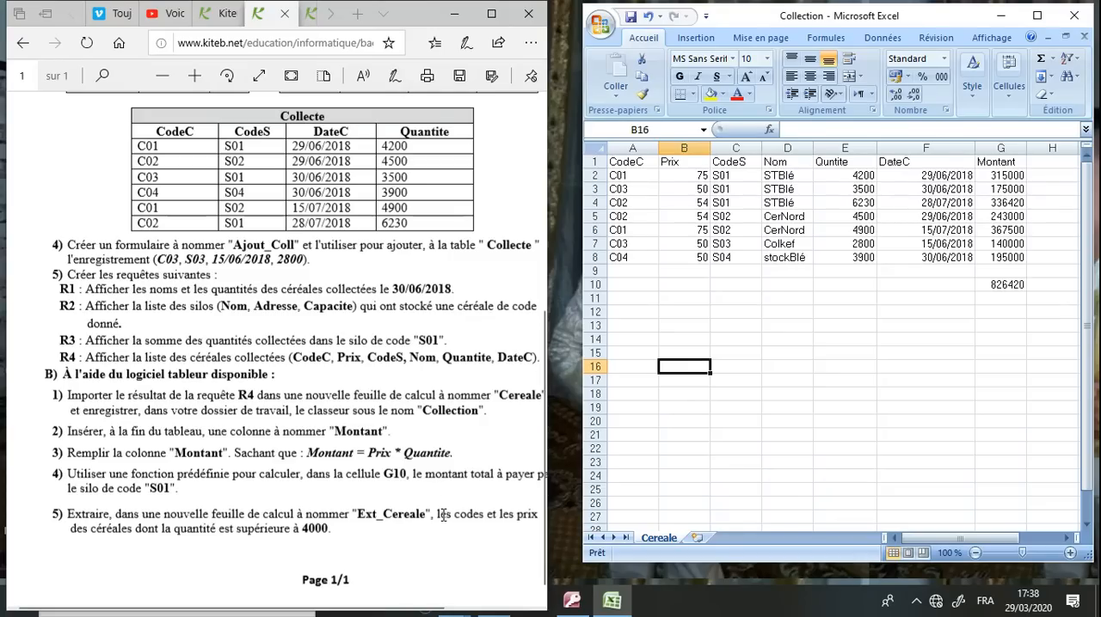
left_click(633, 162)
left_click_drag(633, 161, 676, 162)
key("ctrl+c")
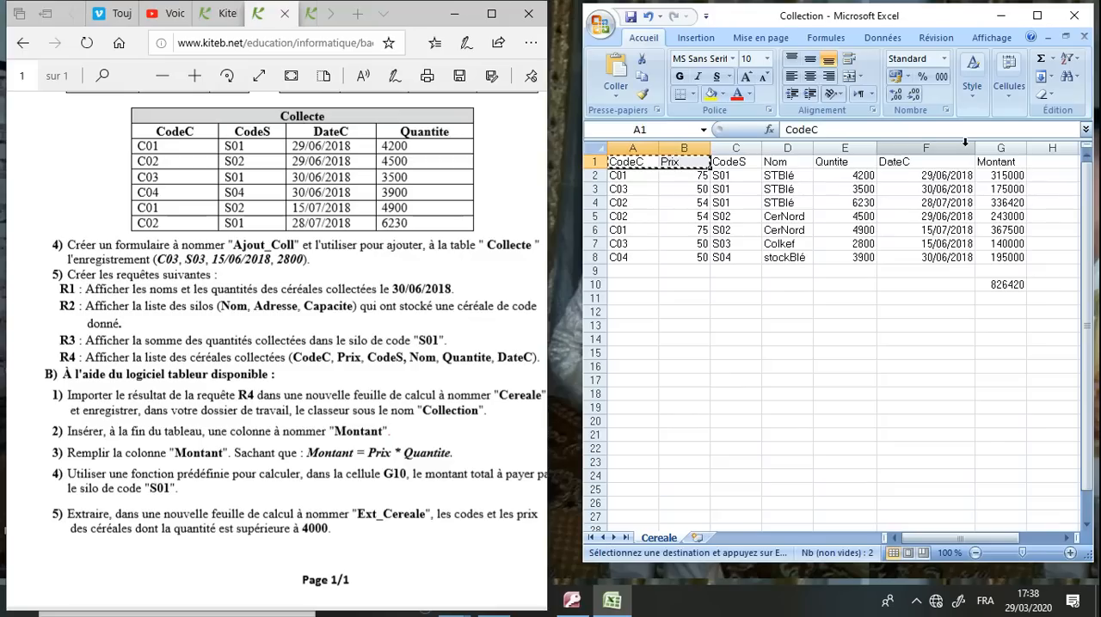
Format the header row A1:G1 as bold, centred text with a yellow fill
left_click_drag(997, 164, 641, 162)
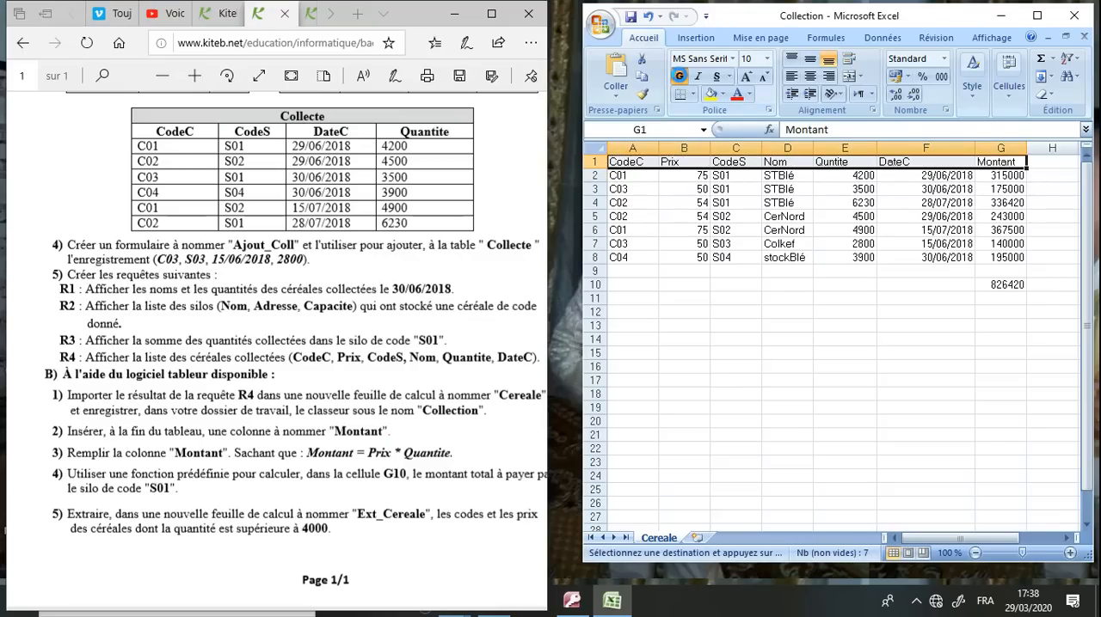
left_click(680, 77)
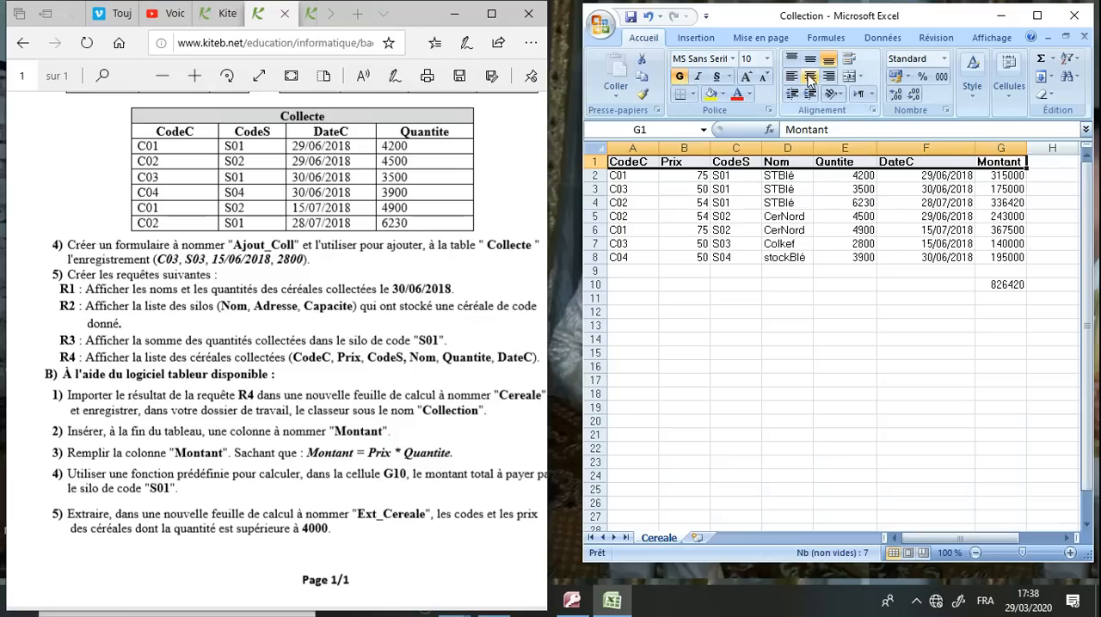
left_click(809, 76)
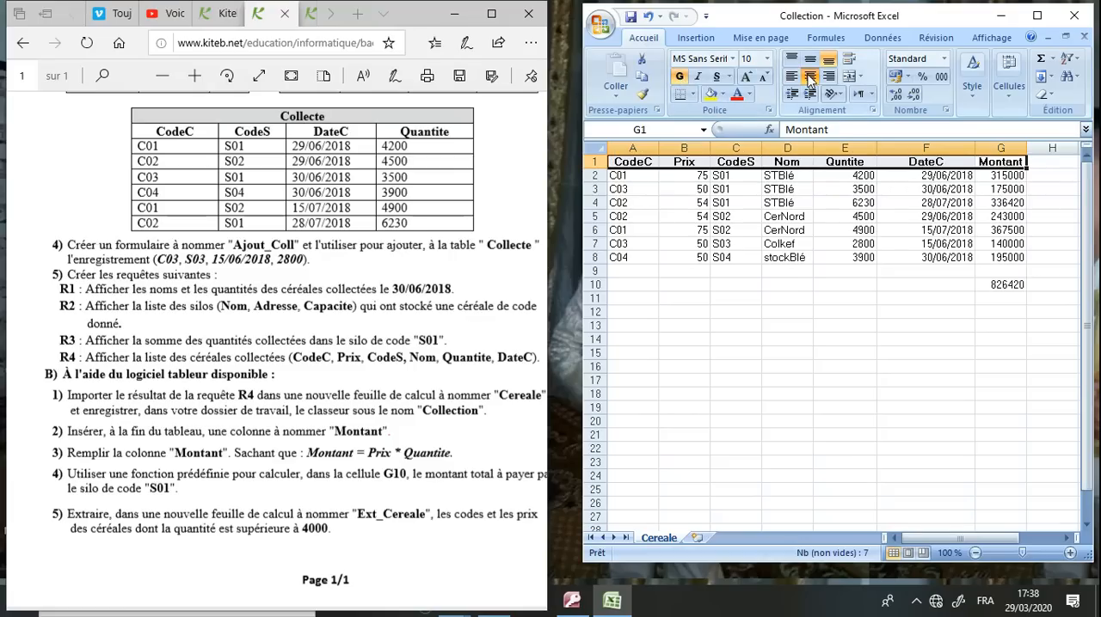
left_click(710, 94)
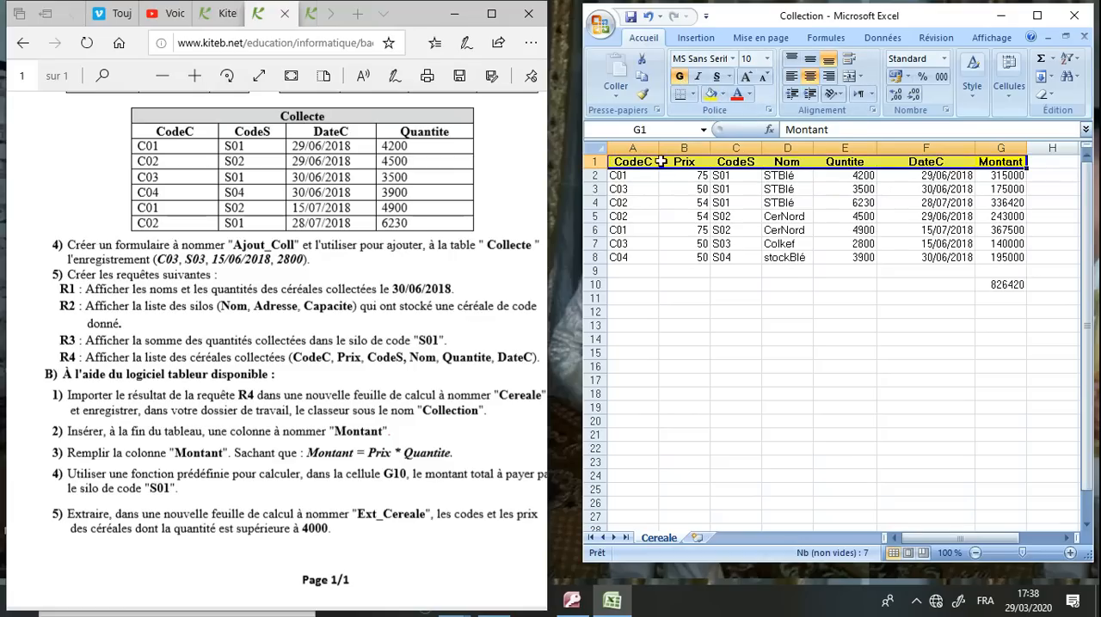
Apply all borders to the table range A1:G10
left_click(634, 162)
left_click_drag(633, 162, 999, 279)
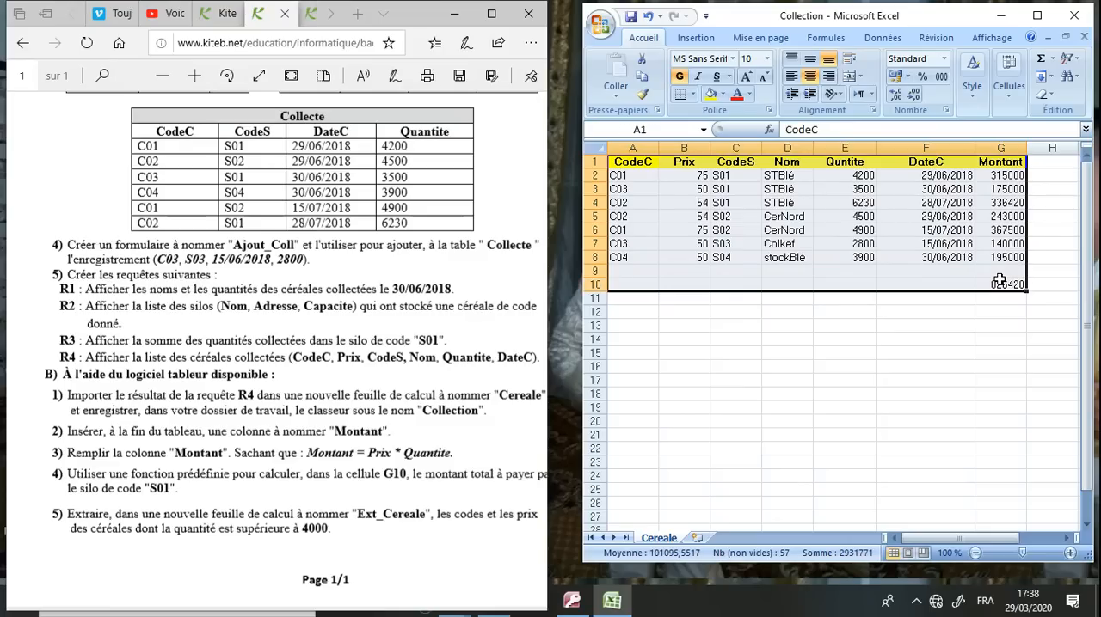
left_click(692, 93)
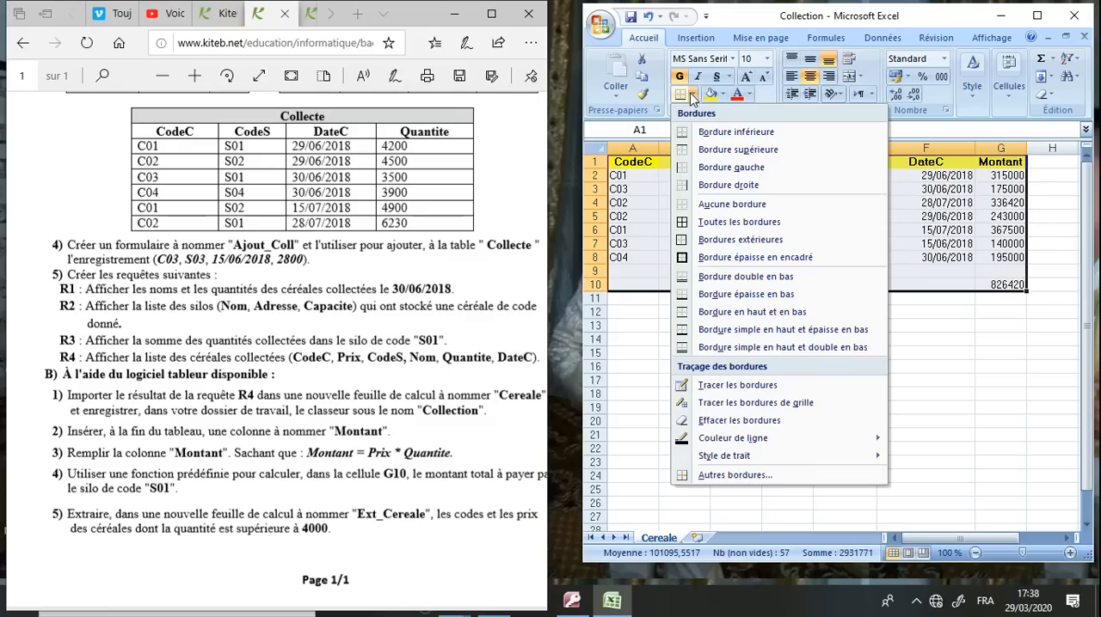
left_click(712, 221)
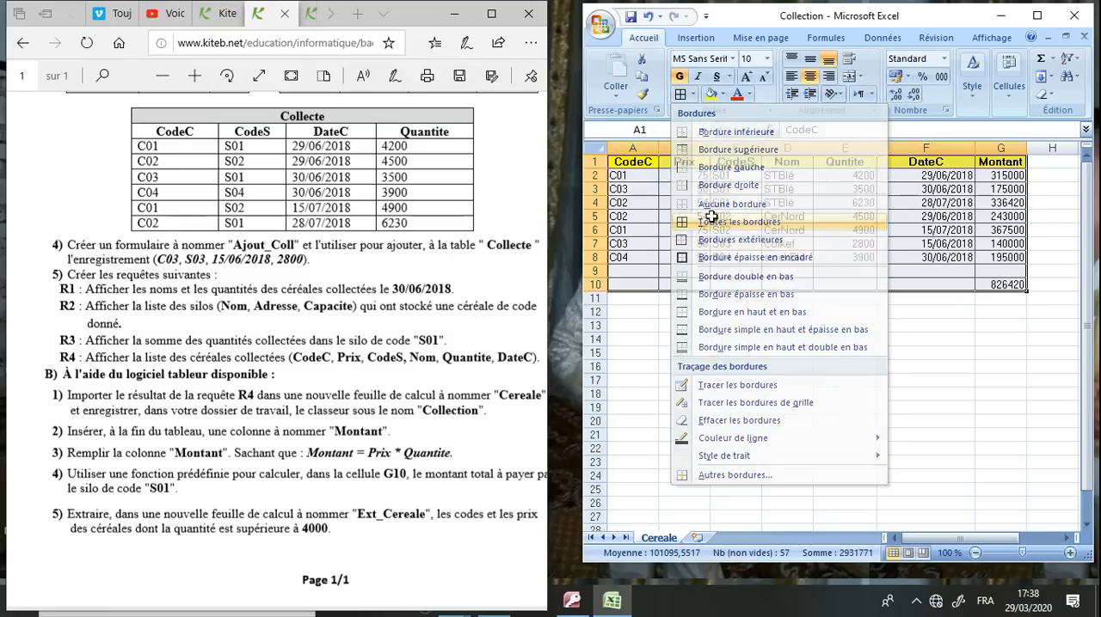
left_click(759, 351)
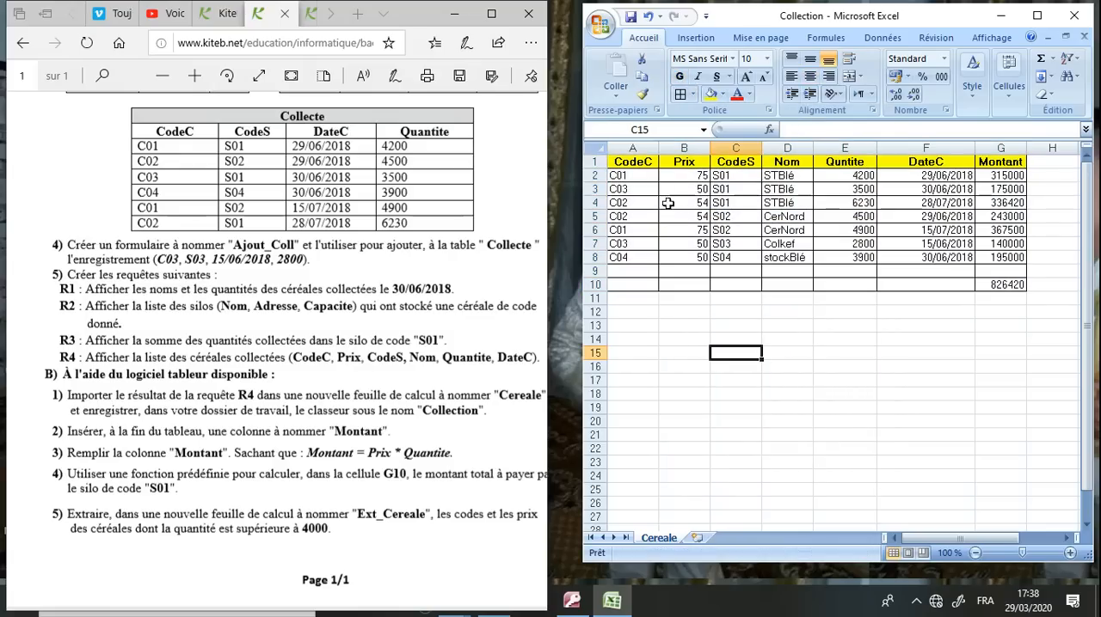
Copy the CodeC and Prix headers from A1:B1 and paste them at B15
left_click_drag(633, 160, 684, 163)
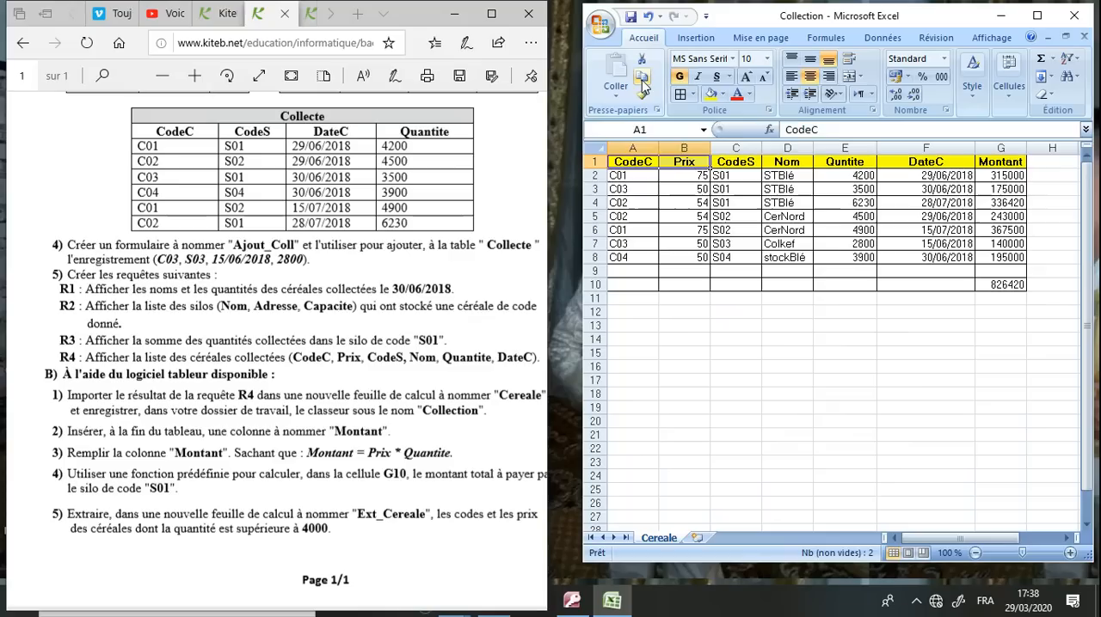
left_click(642, 78)
left_click(644, 77)
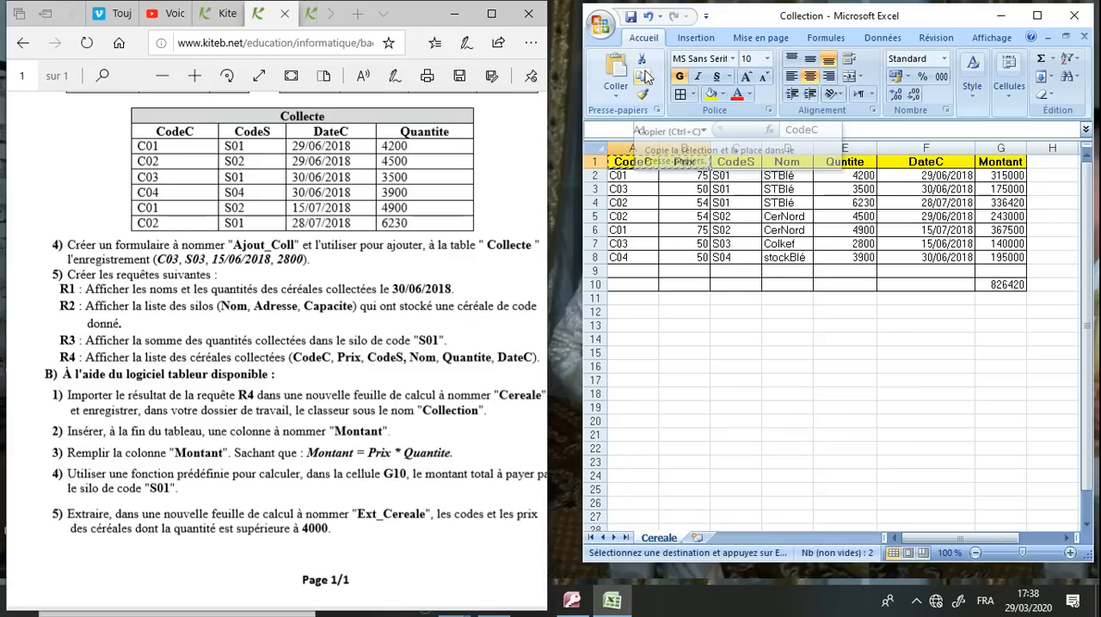
left_click(698, 358)
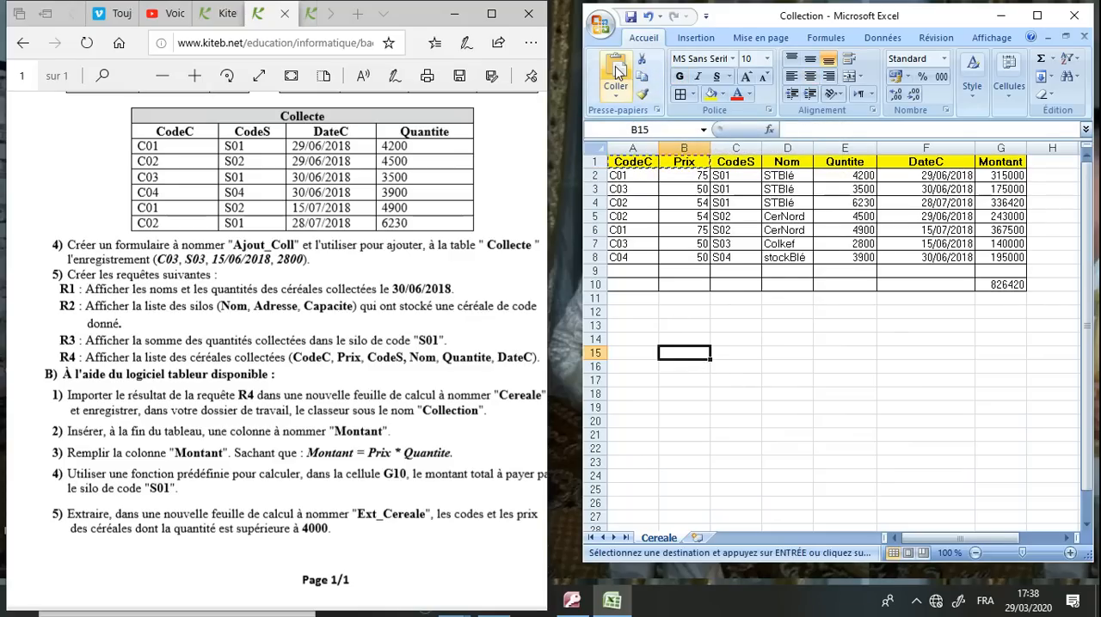
left_click(616, 71)
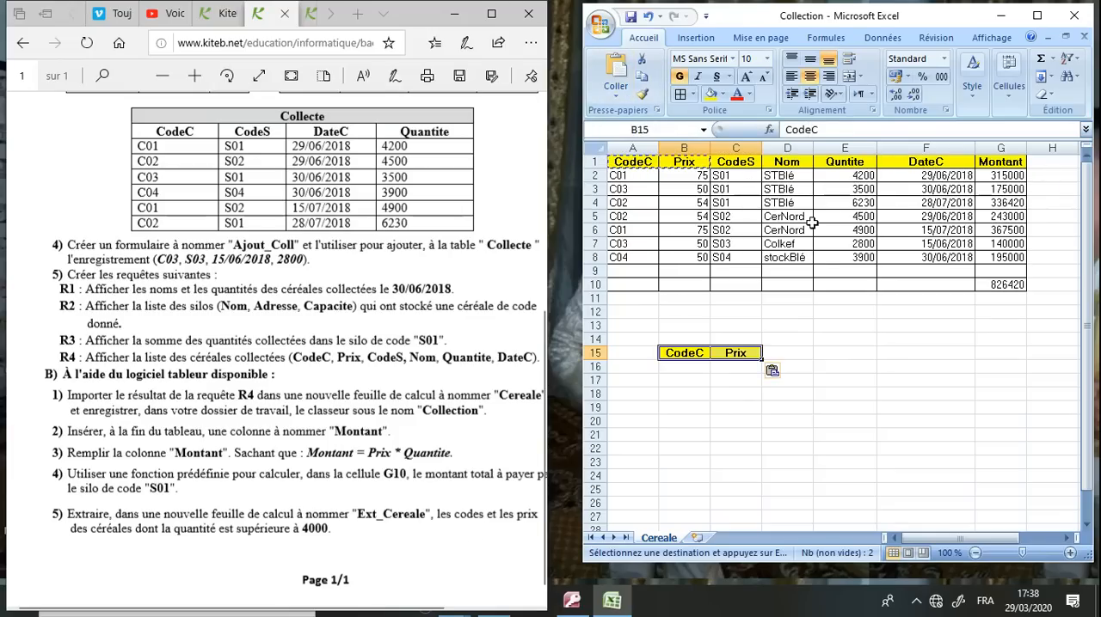
Copy the Quntite header from E1 into F15 and enter the criterion >4000 below it in F16
left_click(860, 162)
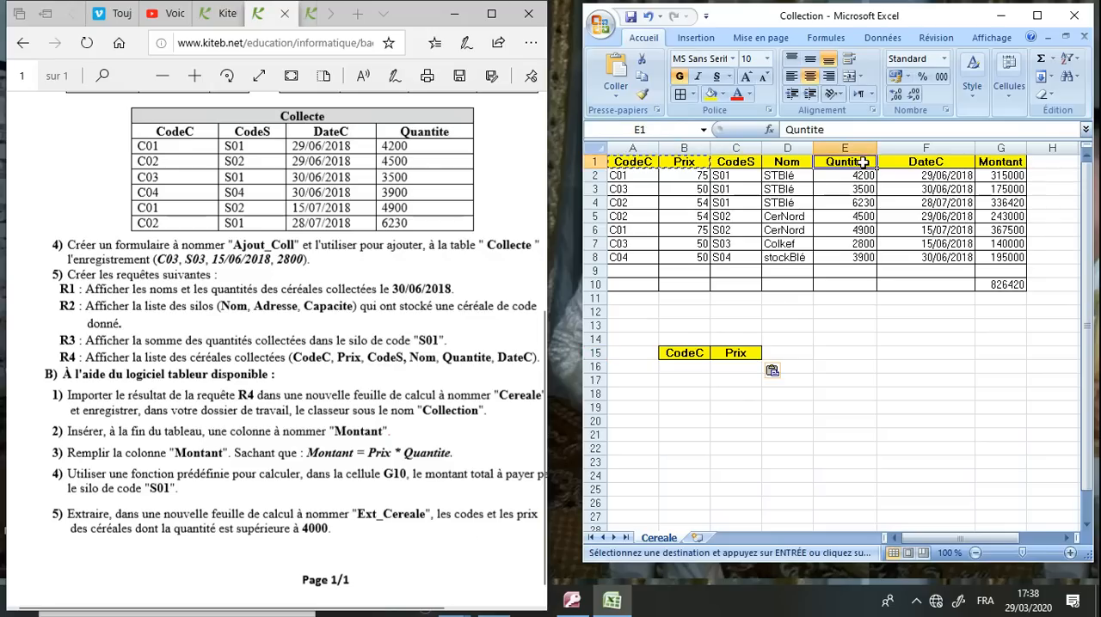
left_click(640, 76)
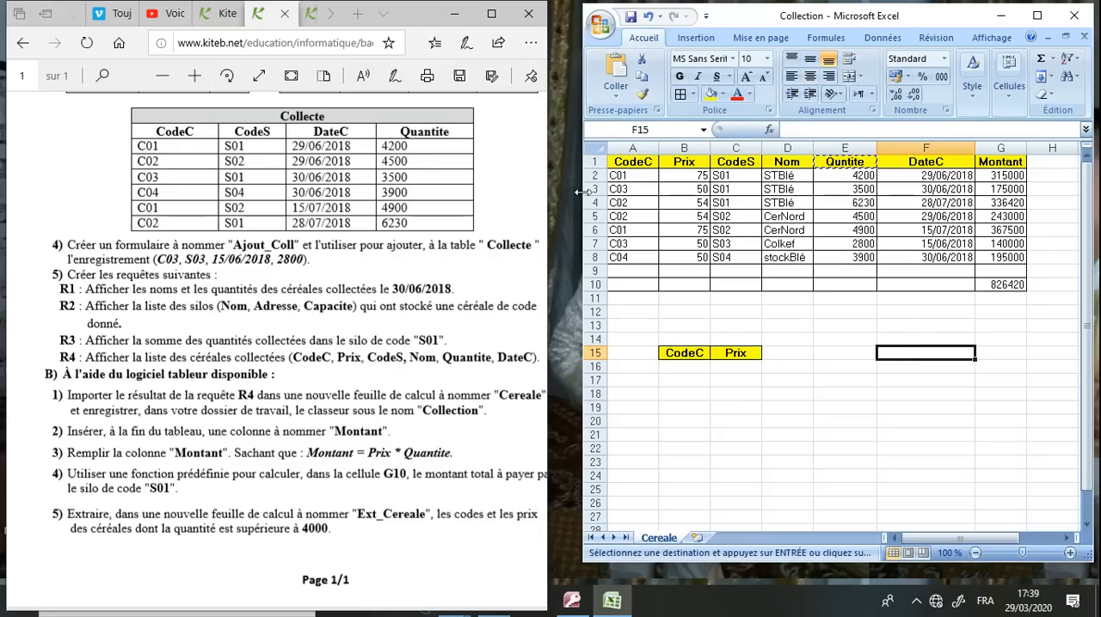
left_click(615, 67)
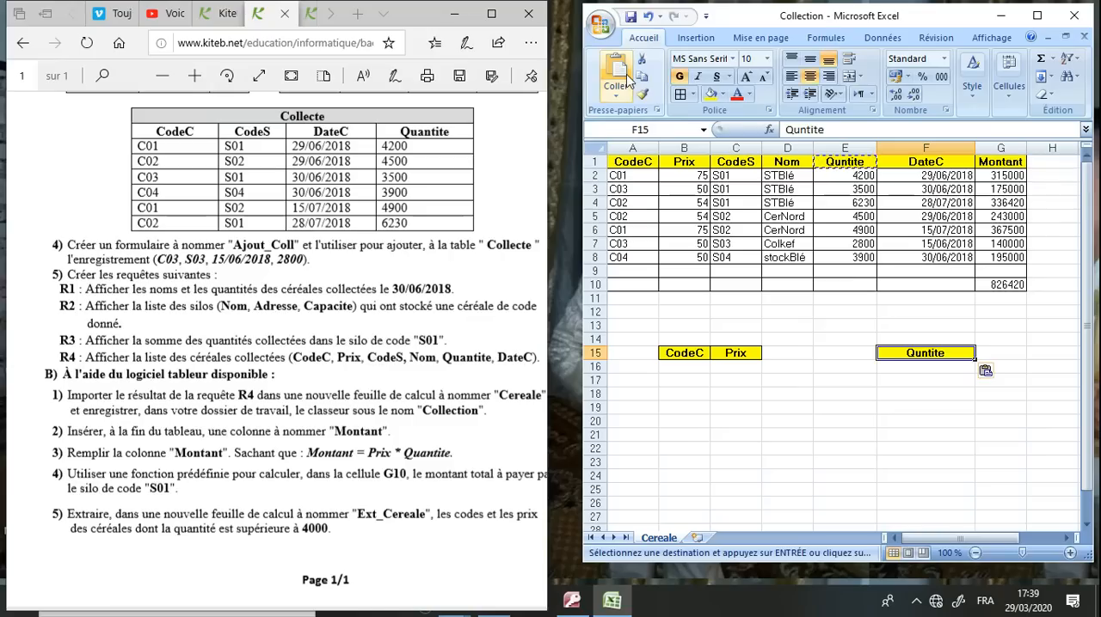
left_click(905, 367)
type(">")
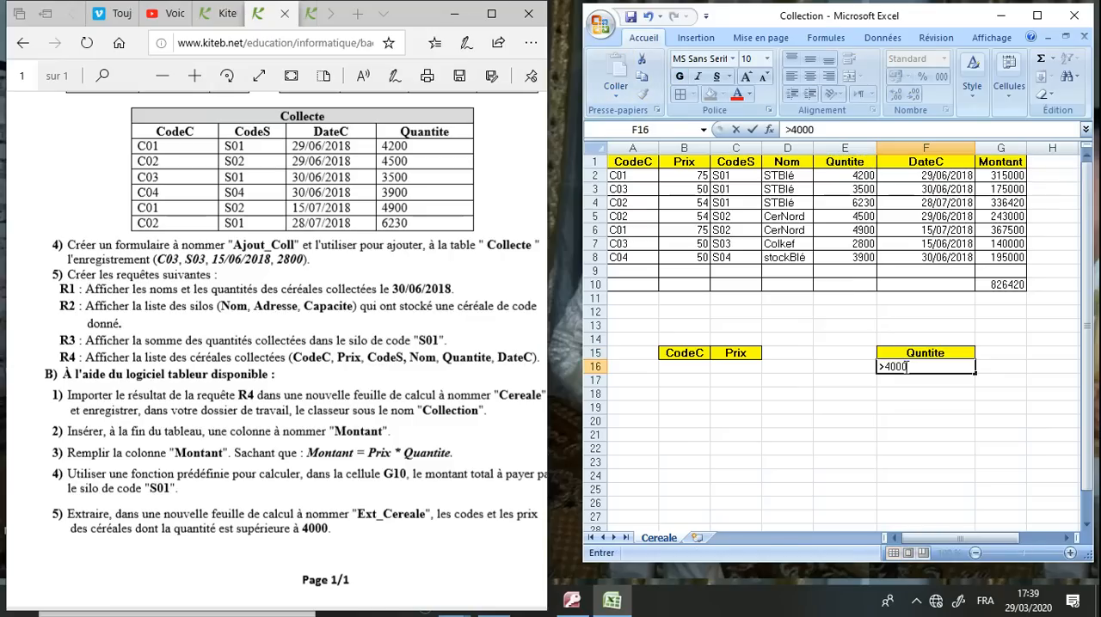
type("4000")
left_click(767, 204)
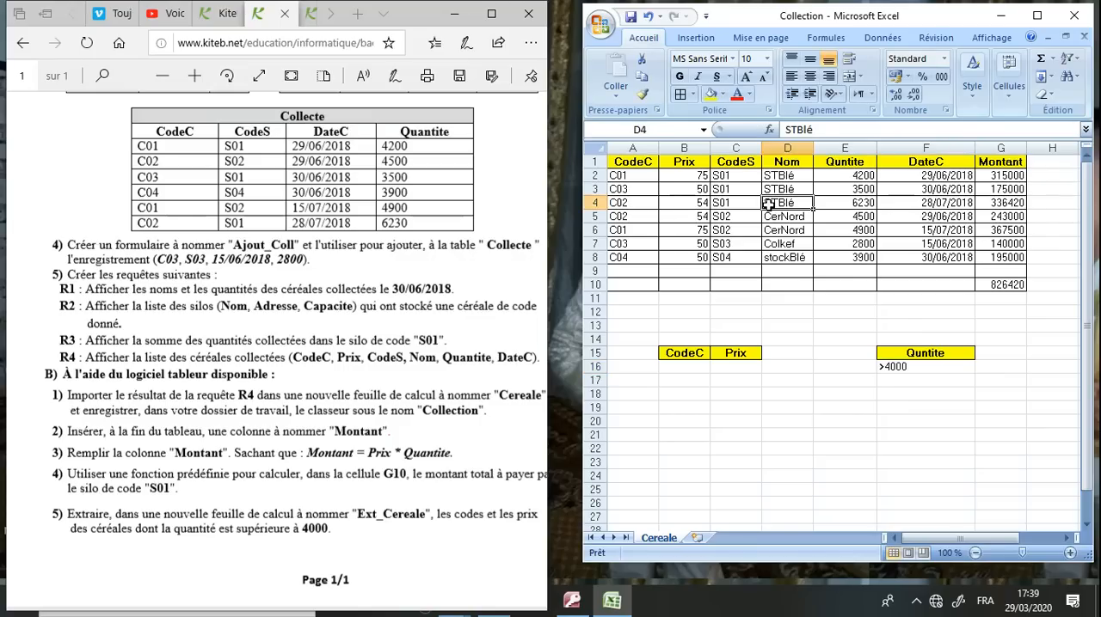
left_click_drag(653, 338, 772, 388)
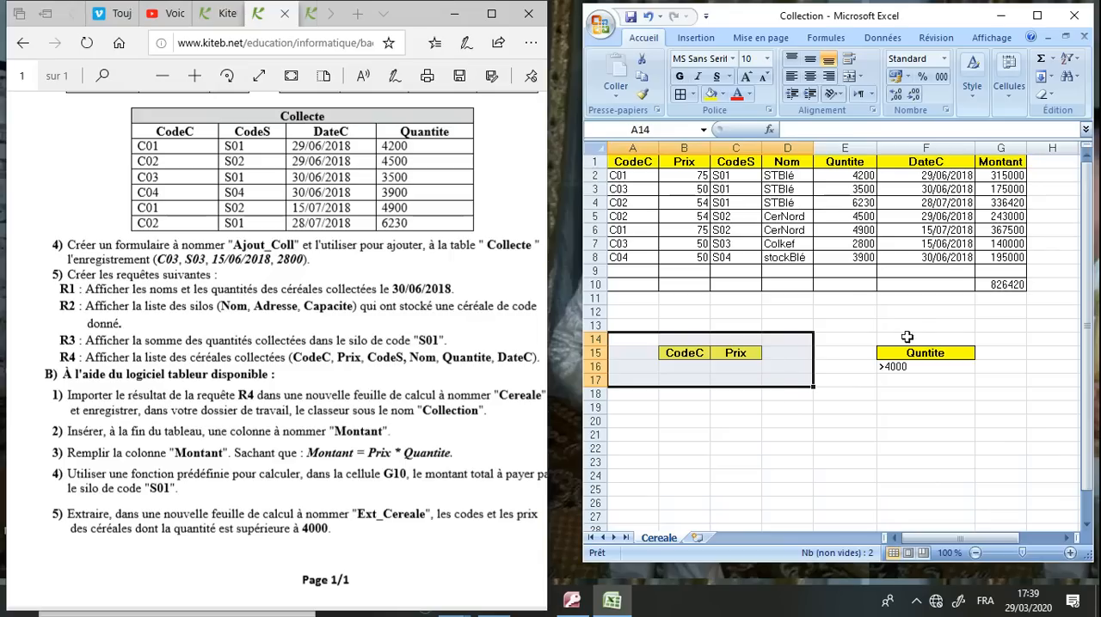
left_click_drag(906, 327, 961, 420)
left_click(946, 422)
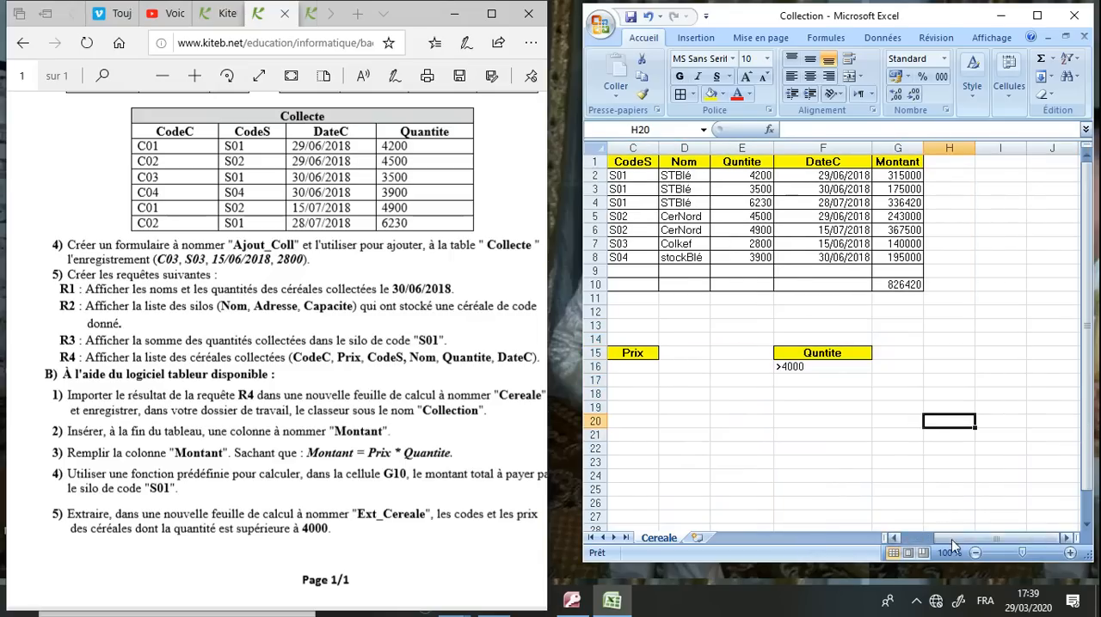
left_click_drag(951, 539, 920, 546)
Start an advanced filter on the list A1:G8 with F15:F16 as the criteria range
left_click(806, 219)
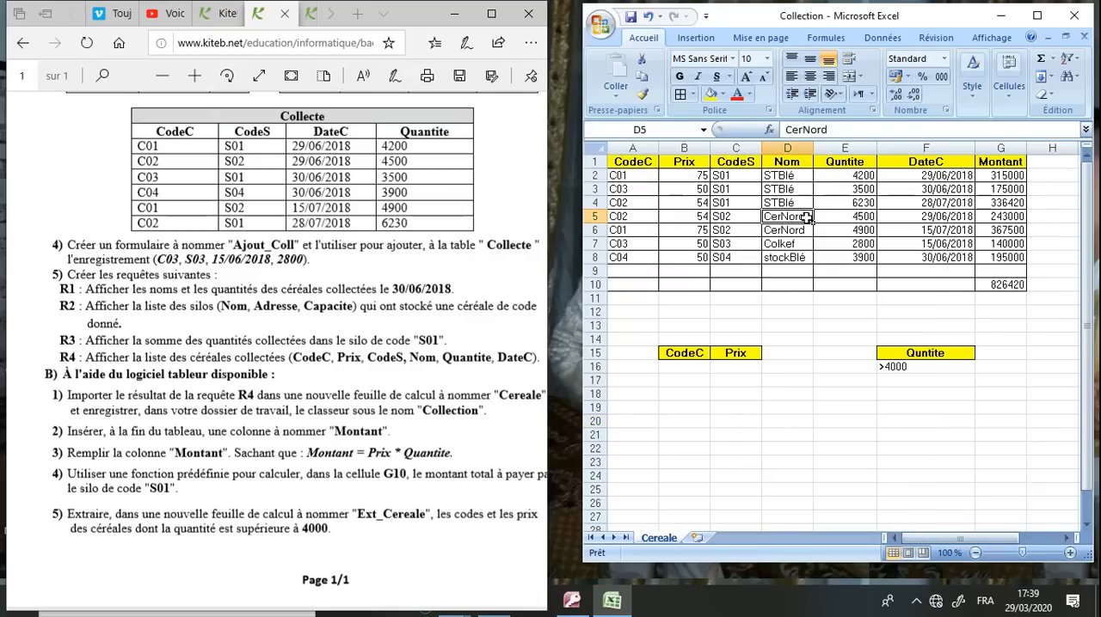
left_click(882, 38)
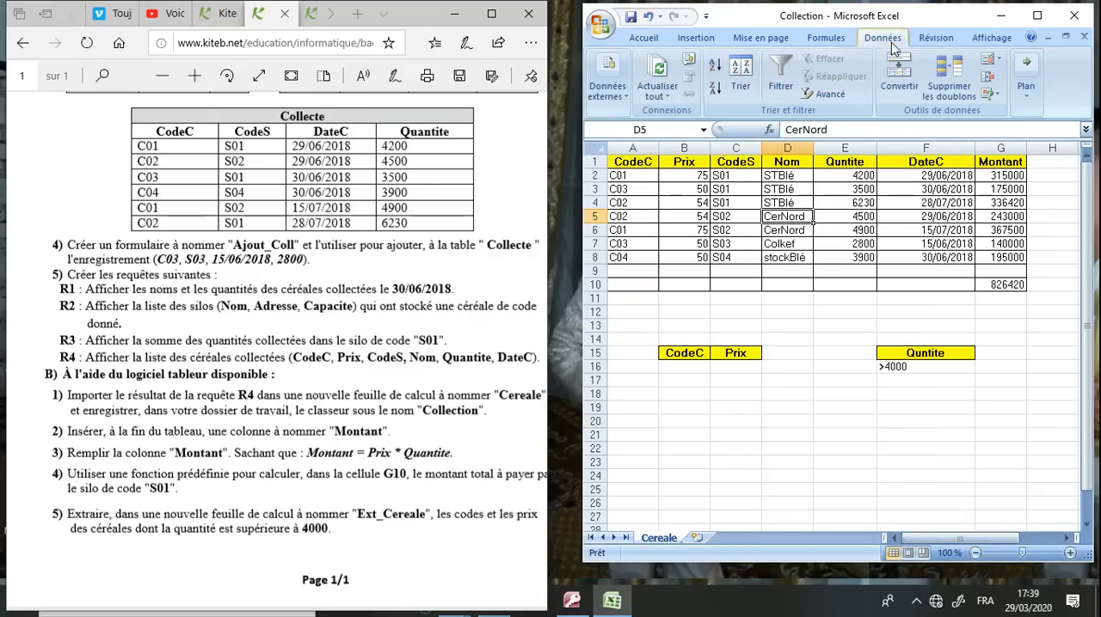
left_click(813, 96)
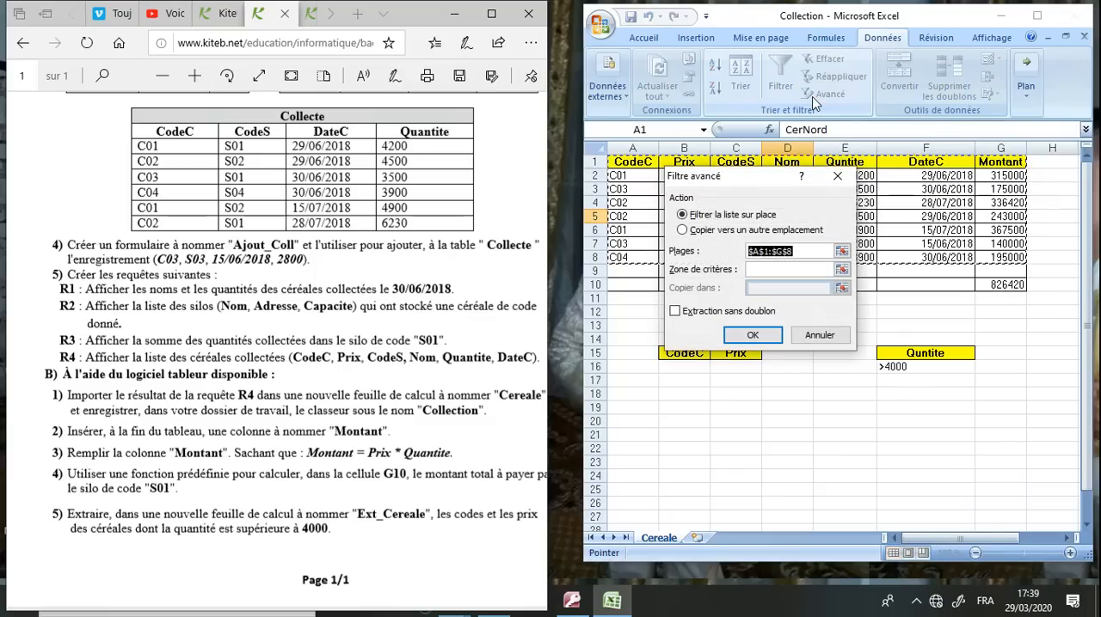
left_click_drag(774, 189, 821, 349)
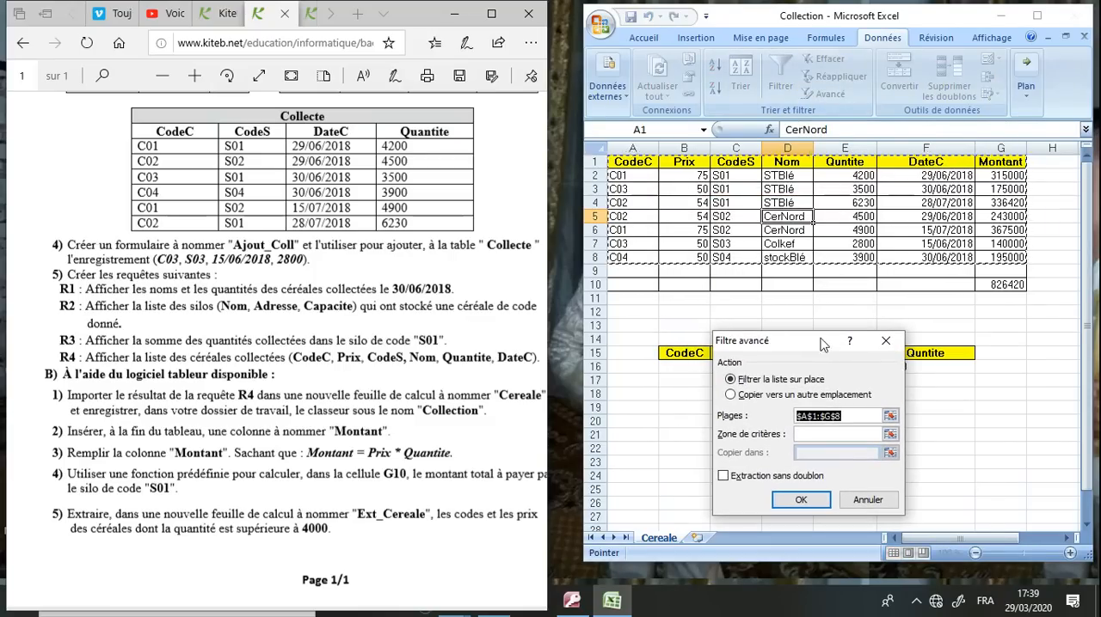
left_click(813, 433)
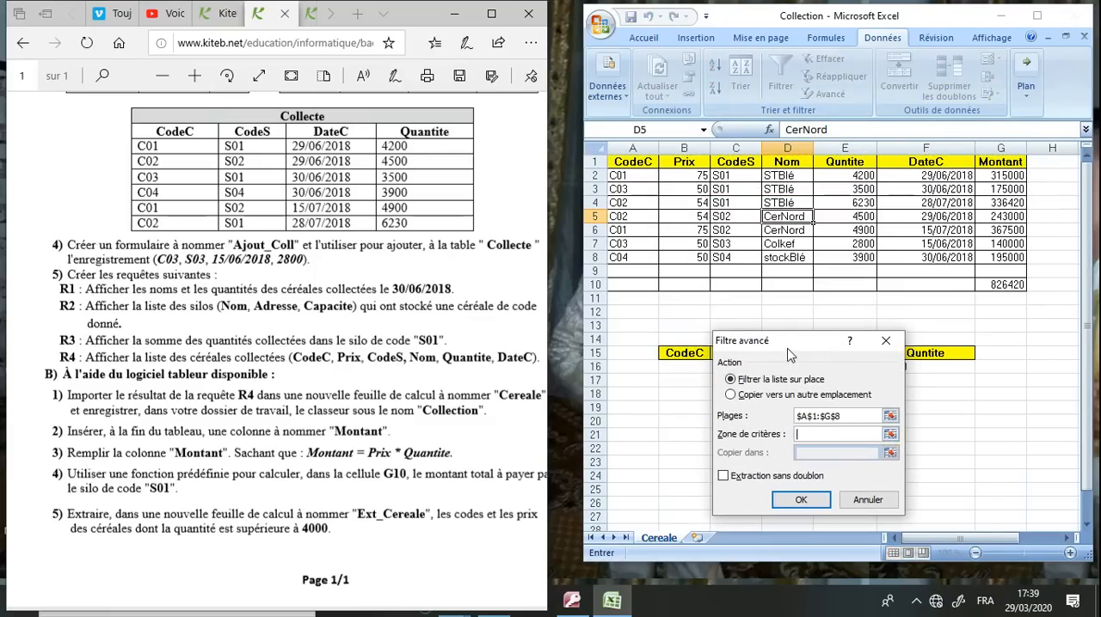
left_click_drag(796, 344, 777, 235)
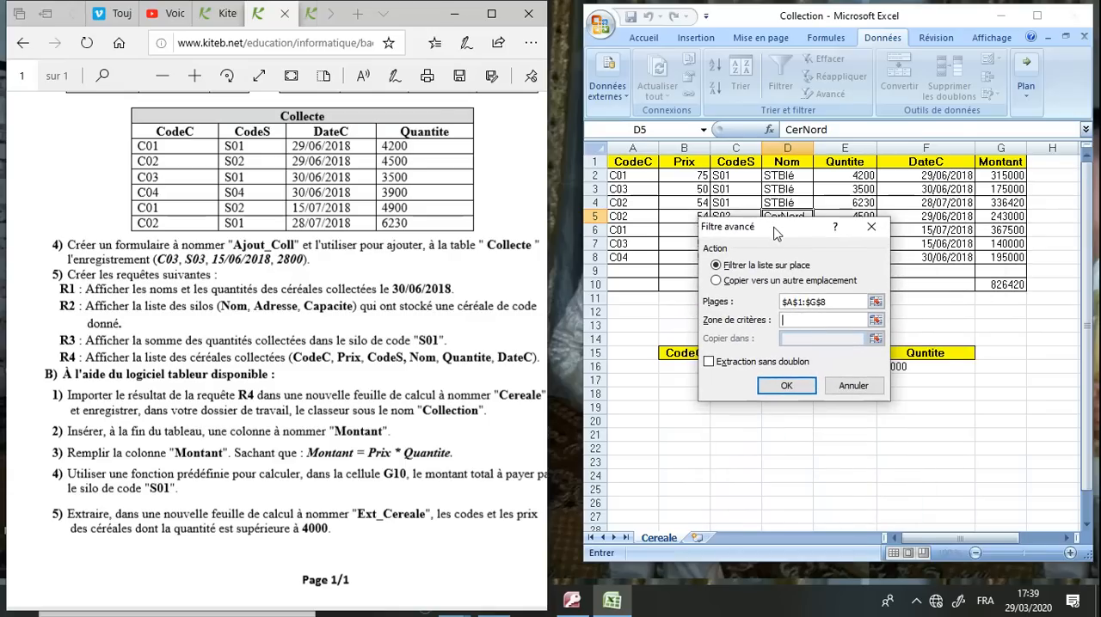
left_click_drag(935, 354, 936, 363)
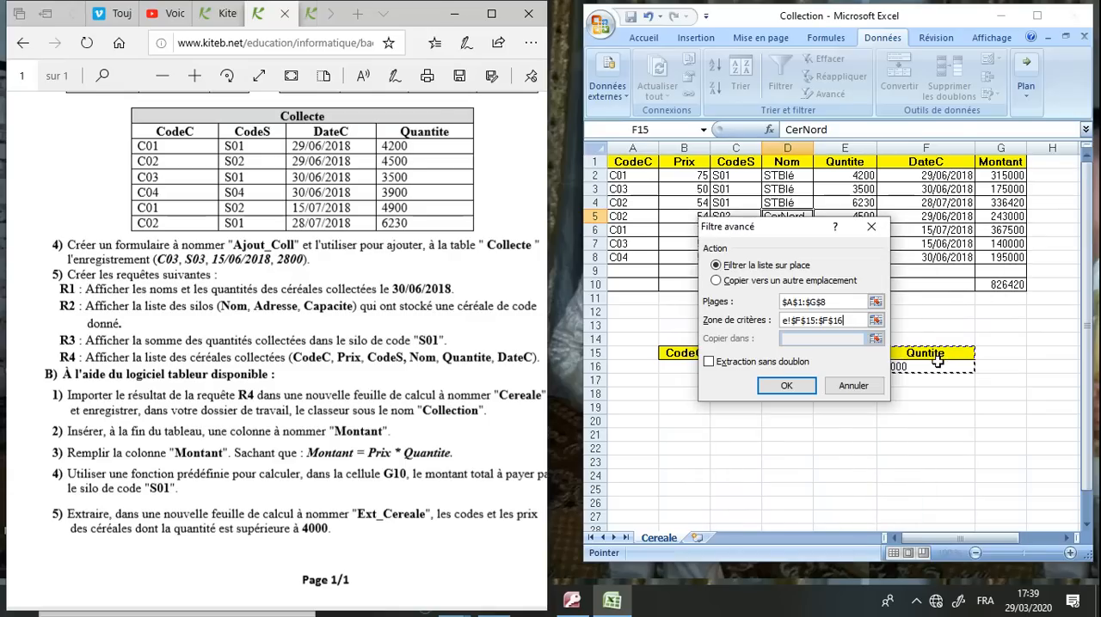
Set the advanced filter to copy its results to another location, B15:C22, and run the extraction
left_click(779, 281)
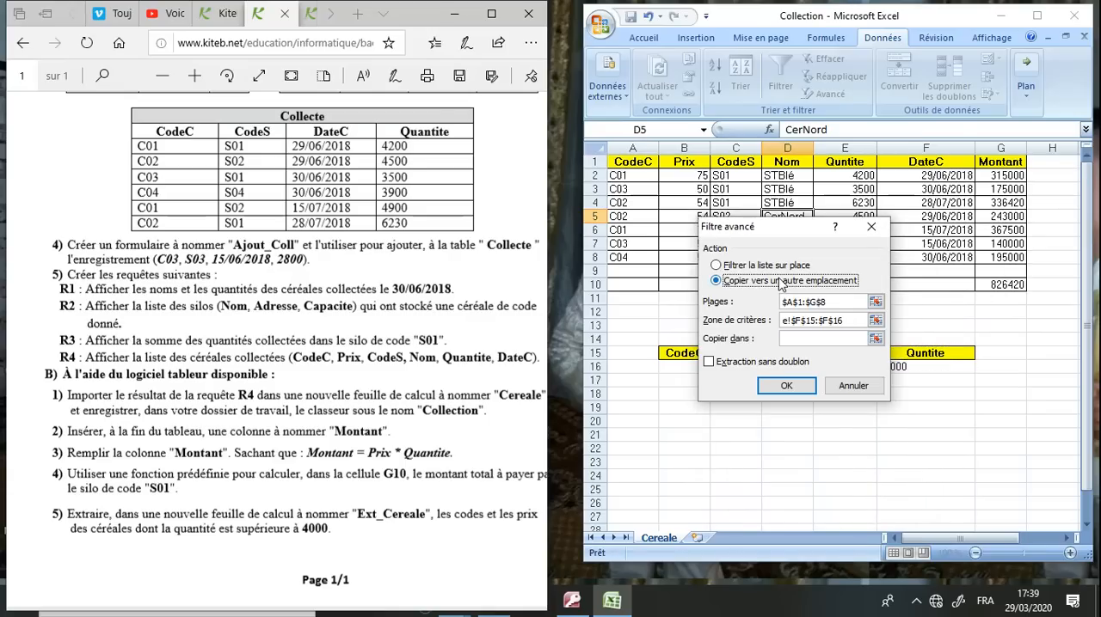
left_click(808, 340)
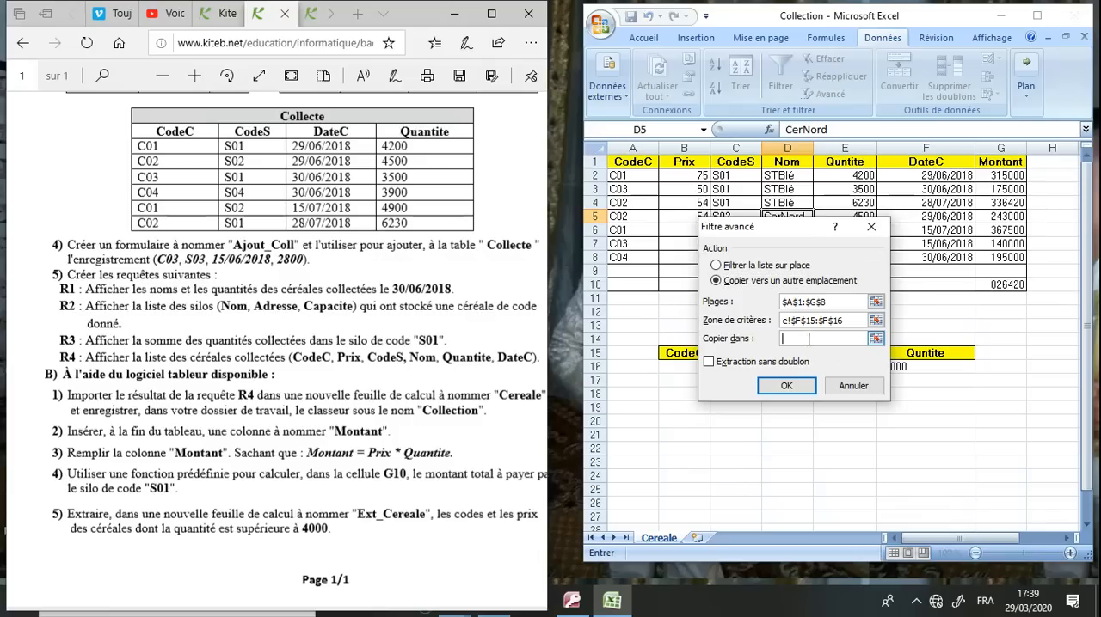
left_click_drag(798, 233, 900, 147)
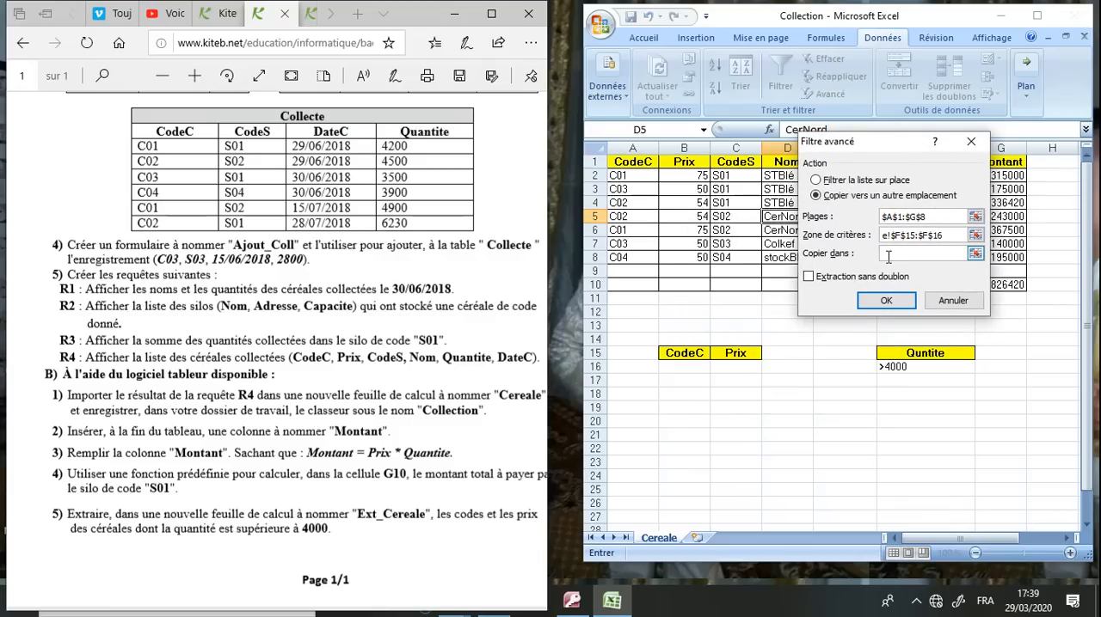
left_click_drag(700, 358, 727, 442)
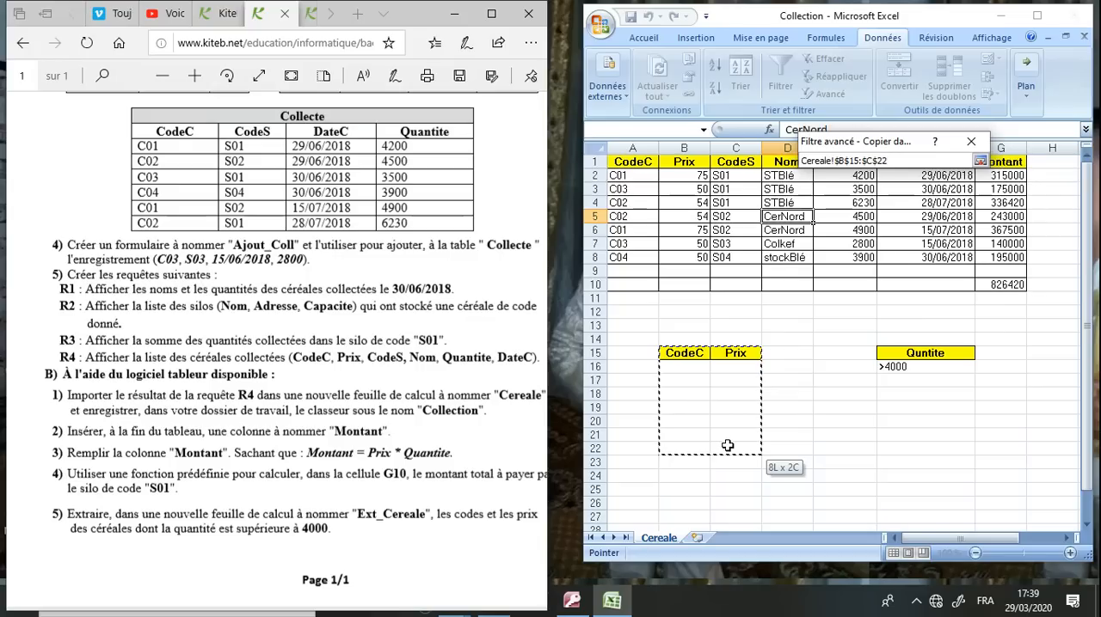
left_click_drag(728, 449, 727, 450)
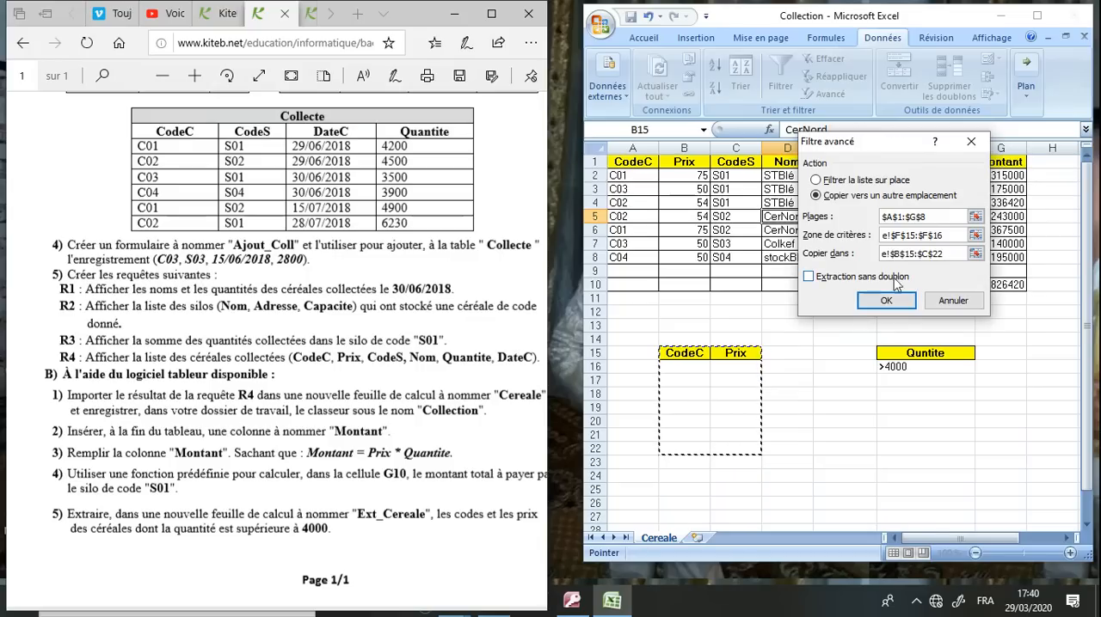
left_click(886, 303)
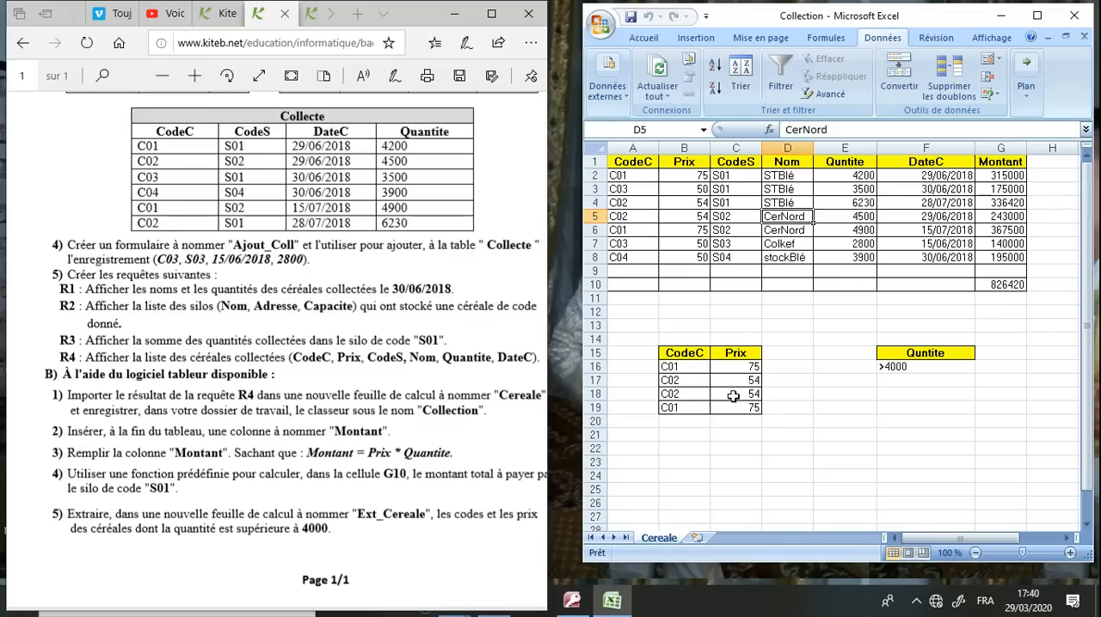
Check the extracted codes and prices against the quantities above 4000 in the Quntite column
left_click(750, 368)
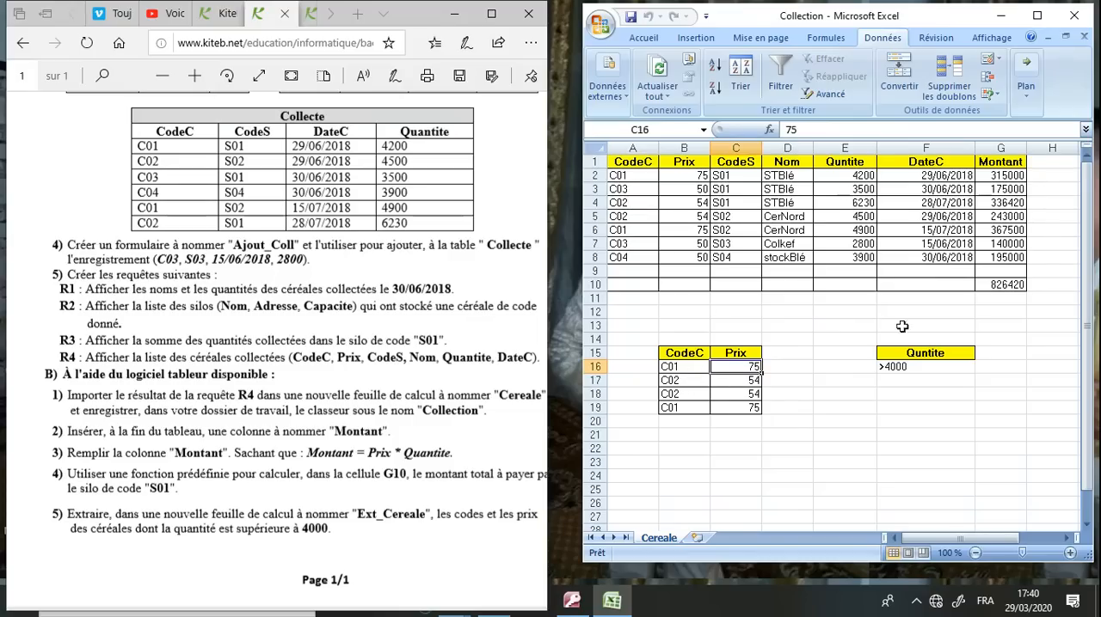
left_click(859, 174)
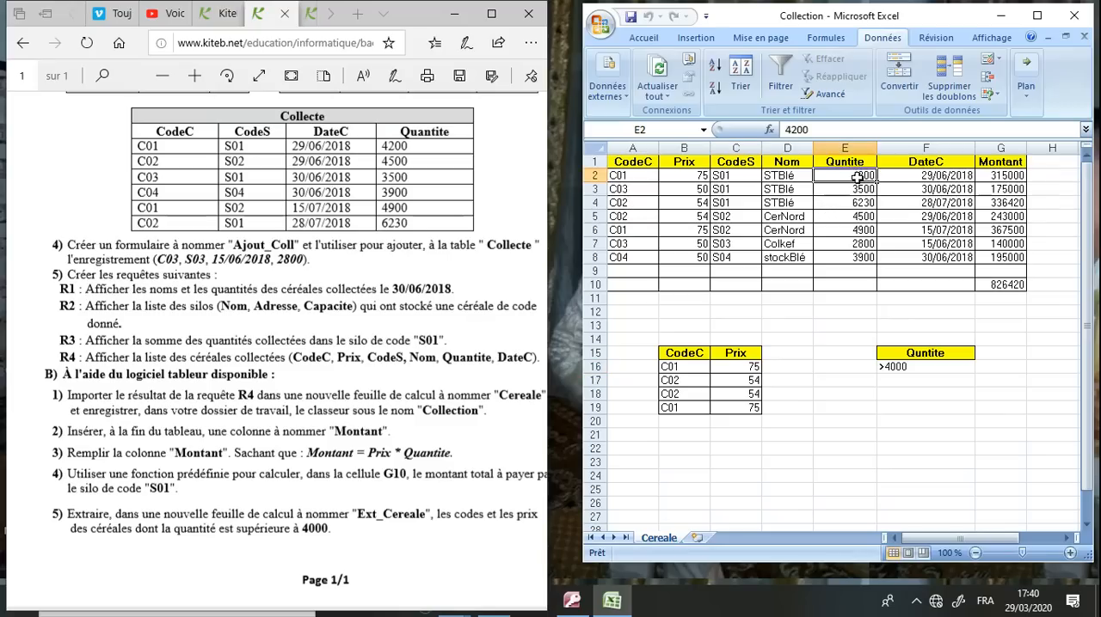
left_click(850, 202)
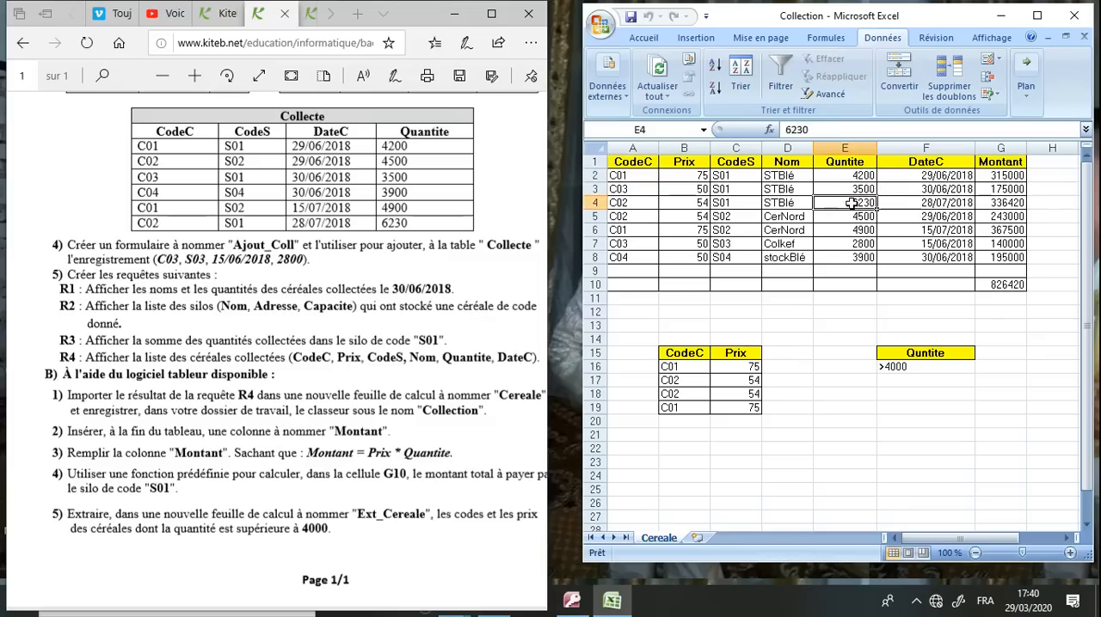
left_click(849, 218)
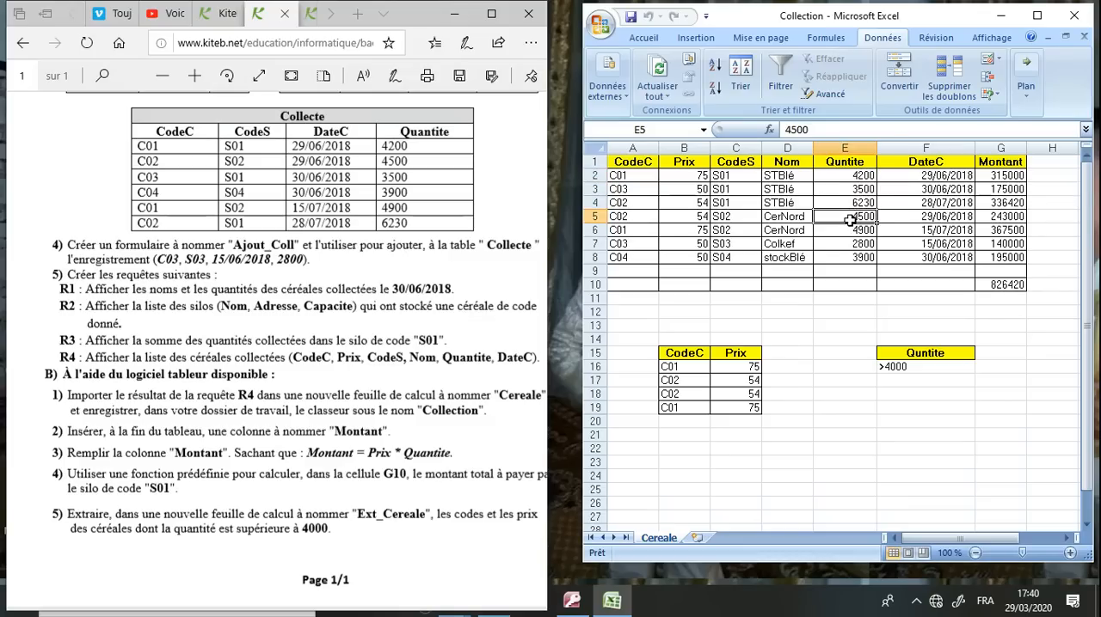
left_click(852, 232)
left_click(828, 321)
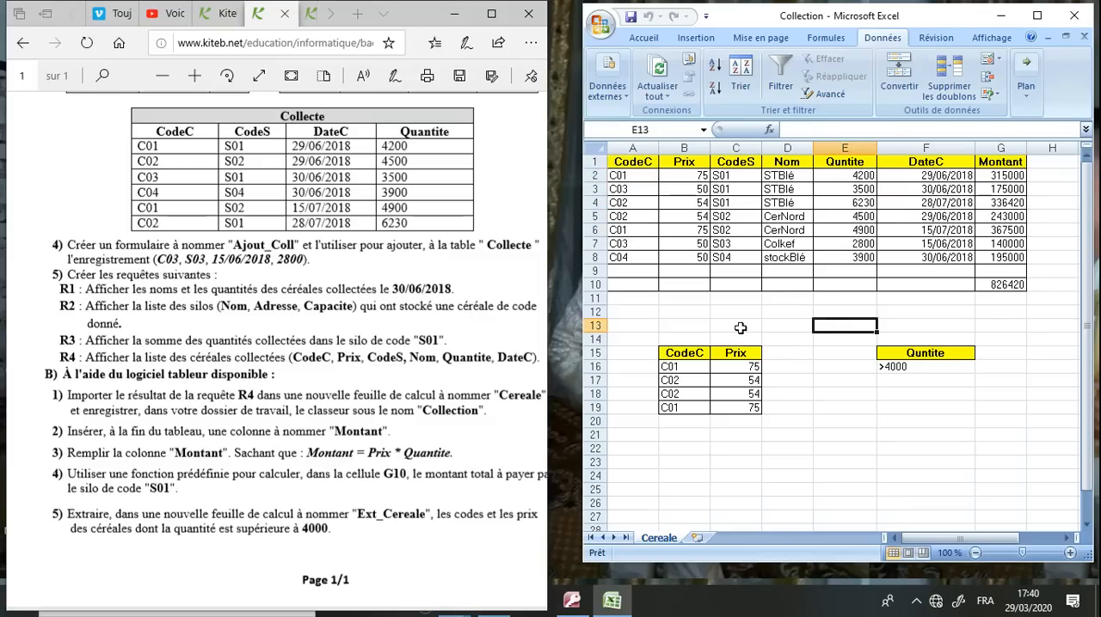
Cut the range A14:D21 holding the extracted CodeC and Prix table from the Cereale sheet
left_click_drag(659, 340, 773, 431)
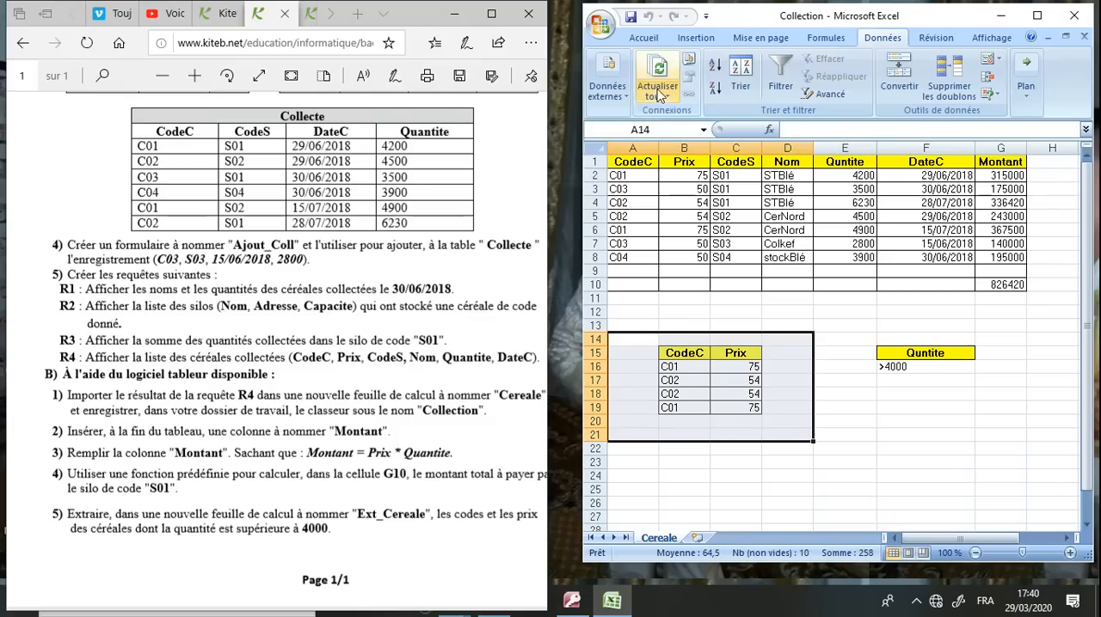
left_click(642, 39)
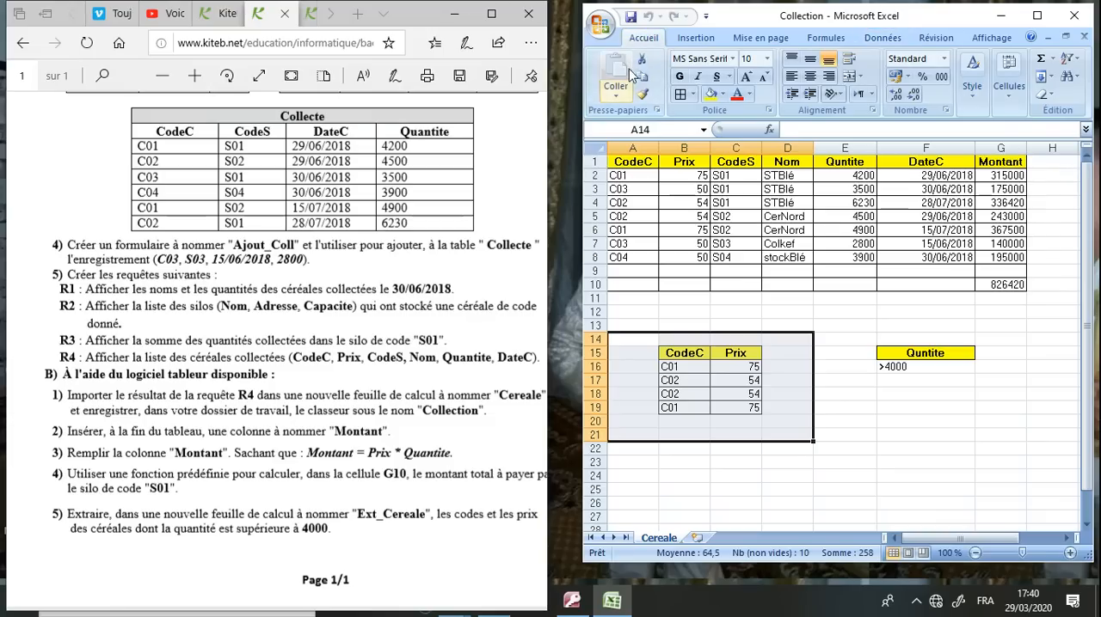
left_click(642, 60)
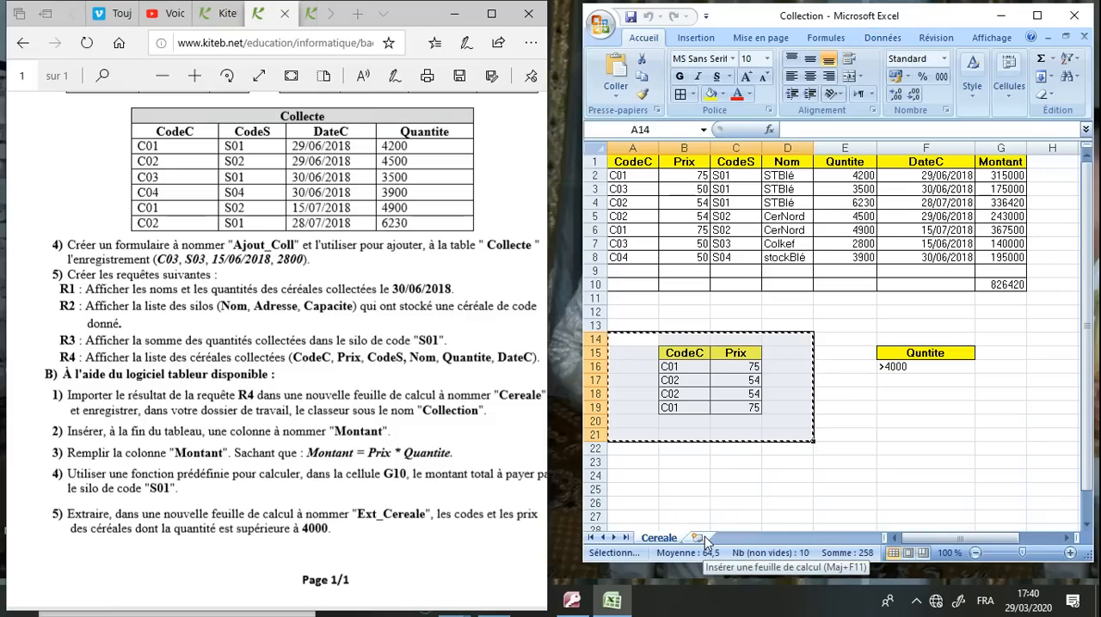
Insert a new worksheet in the maximized workbook and paste the cut extraction table at cell A1
left_click(1037, 16)
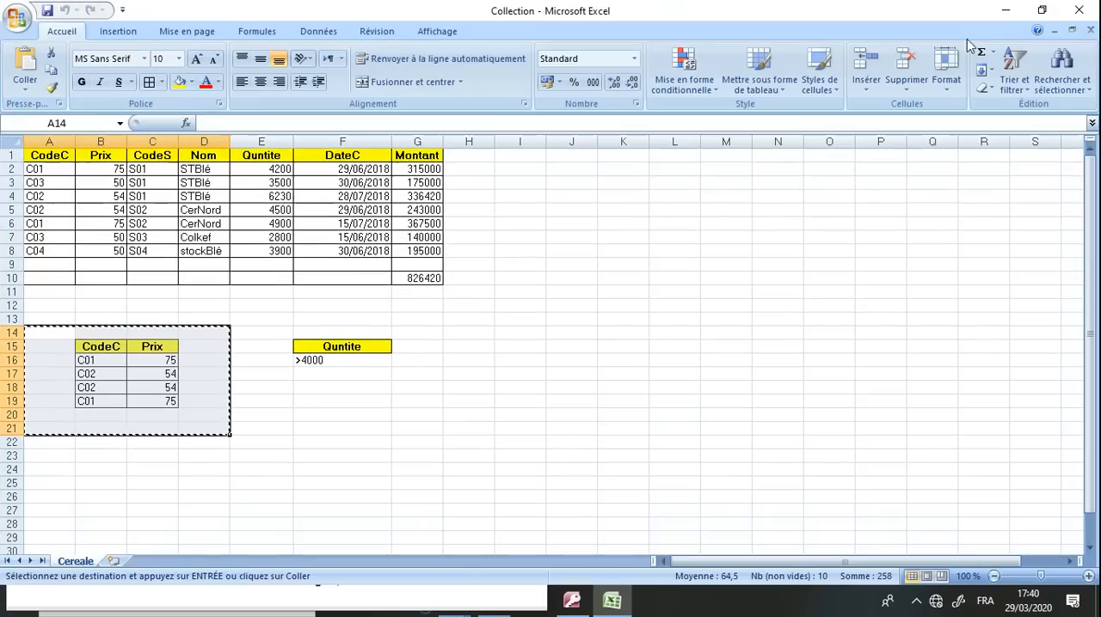
left_click(116, 565)
right_click(118, 566)
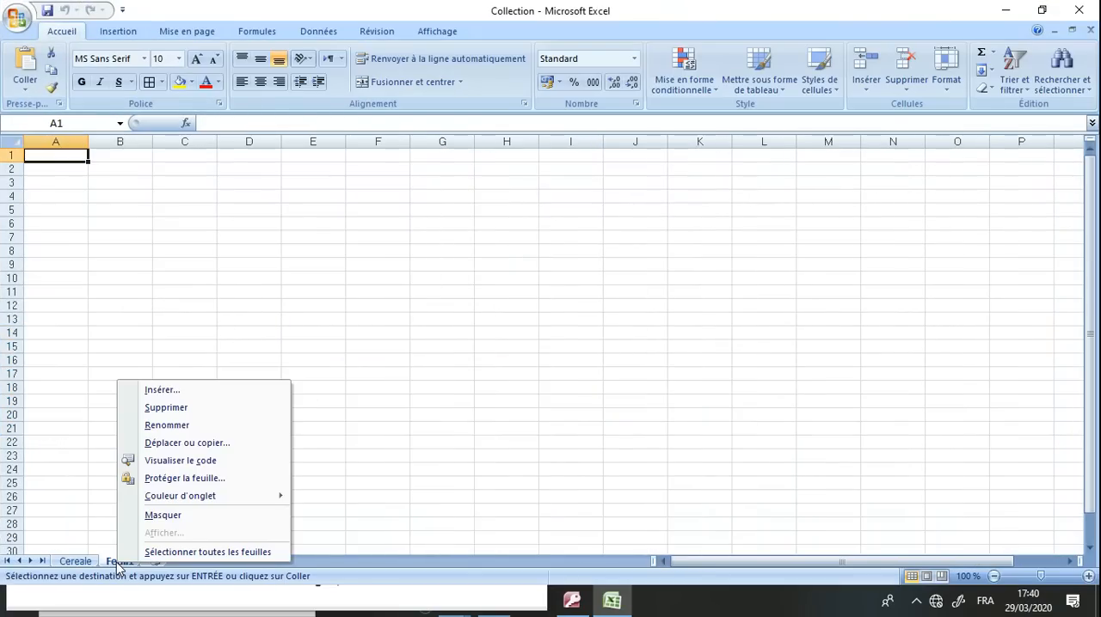
key("Escape")
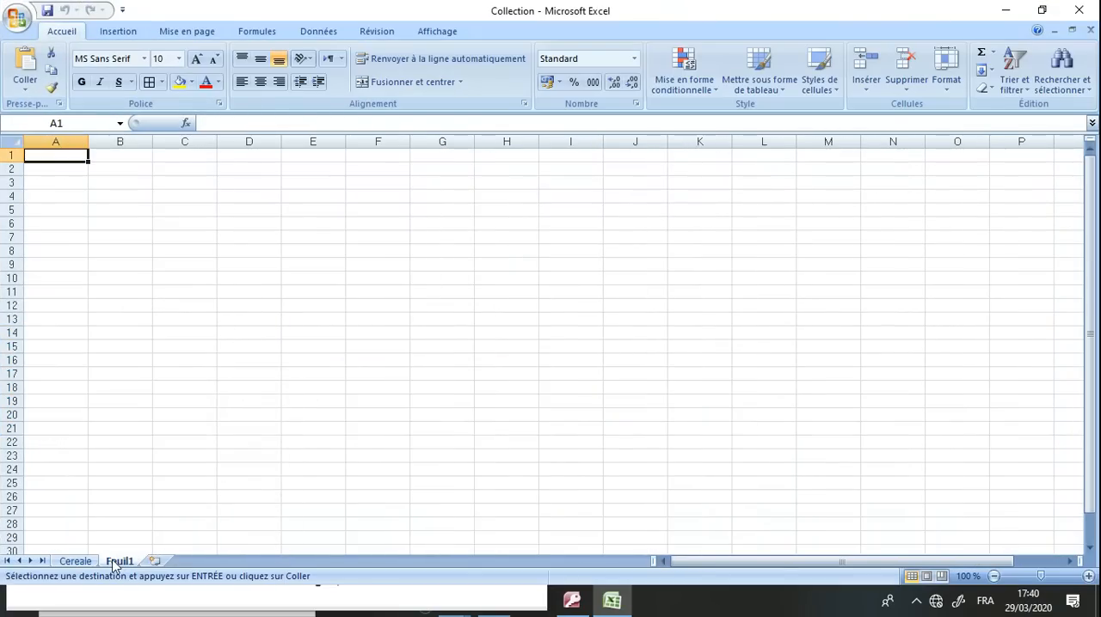
right_click(73, 158)
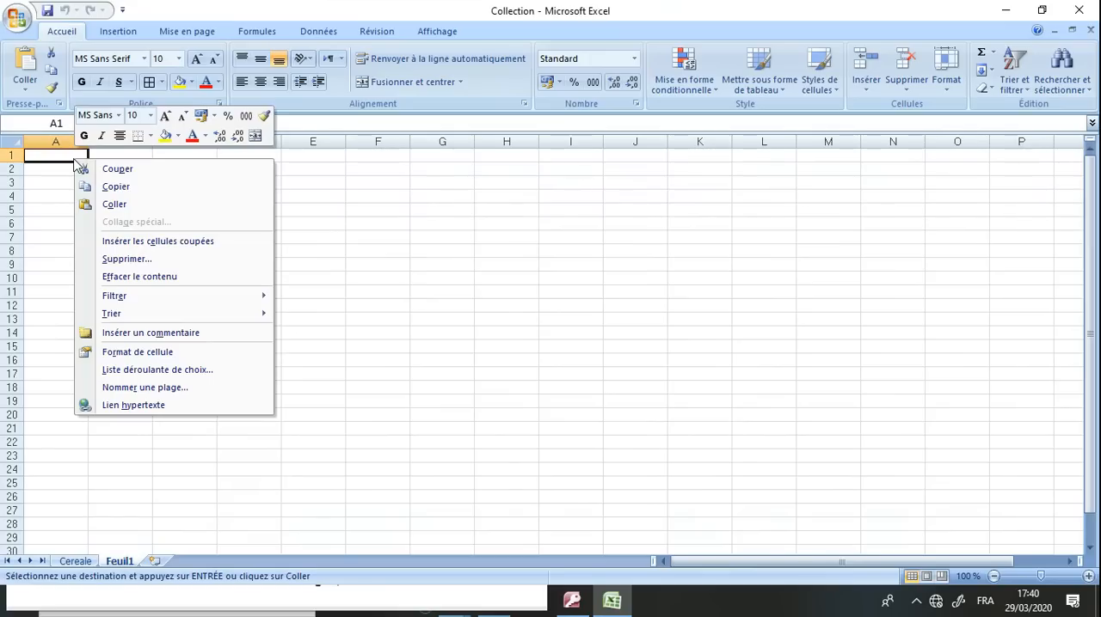
left_click(112, 204)
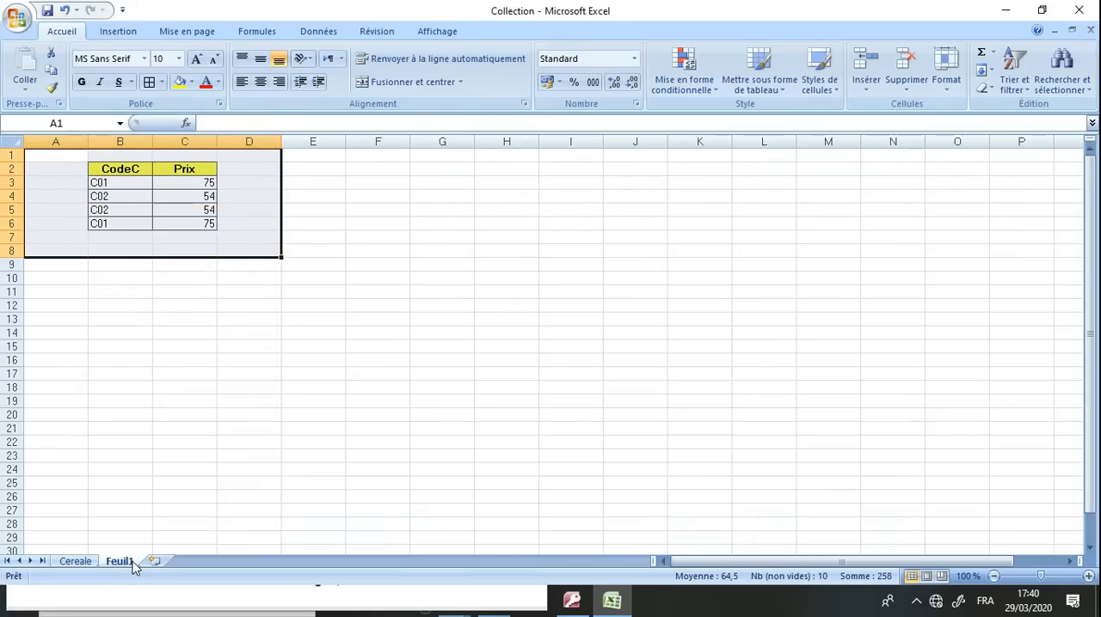
Rename the new sheet Ext_collecte and save the Collection workbook
right_click(131, 567)
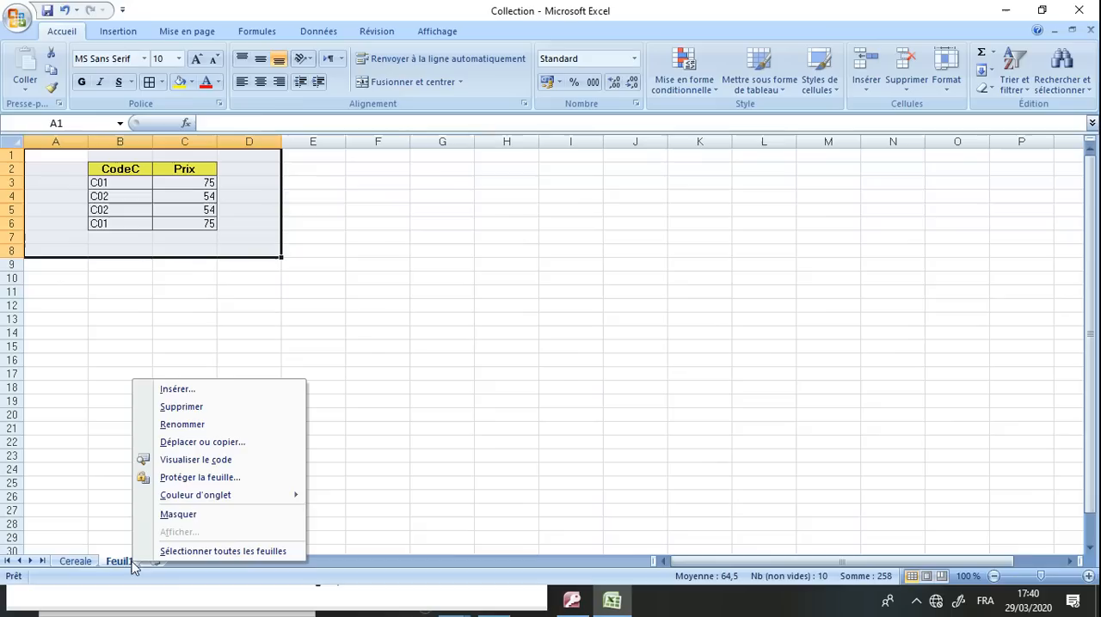
left_click(200, 425)
type("Ex")
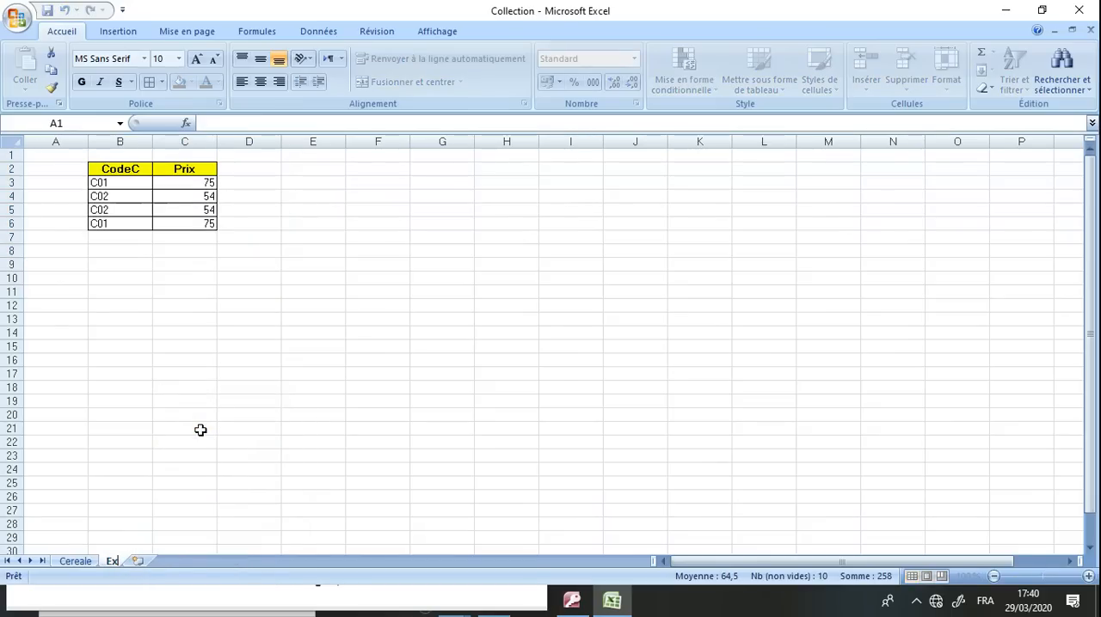
type("t_colle")
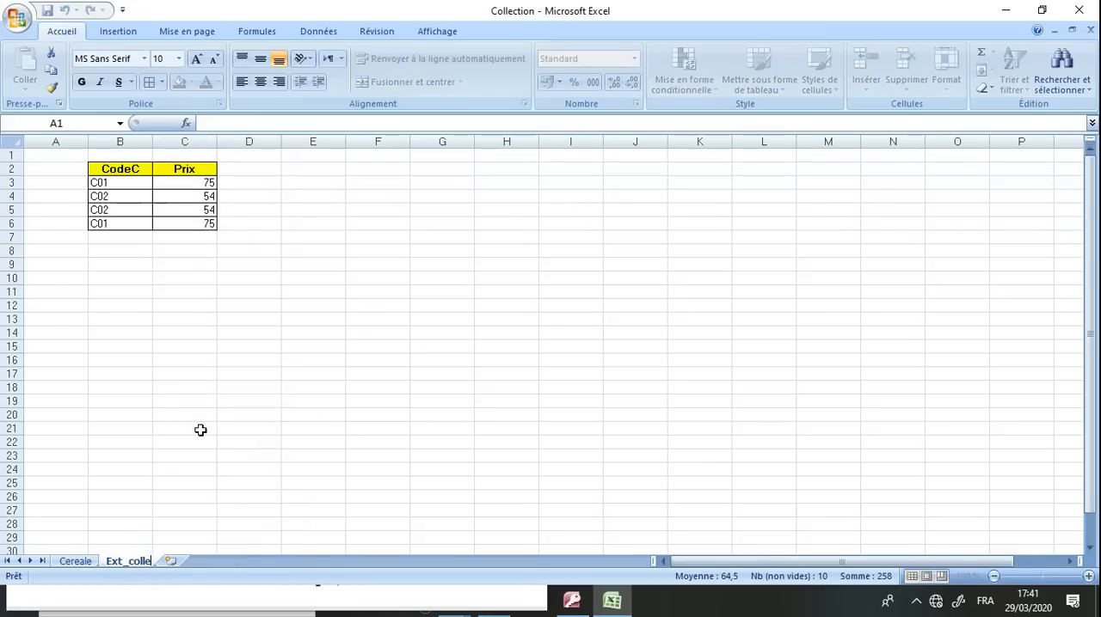
type("cte")
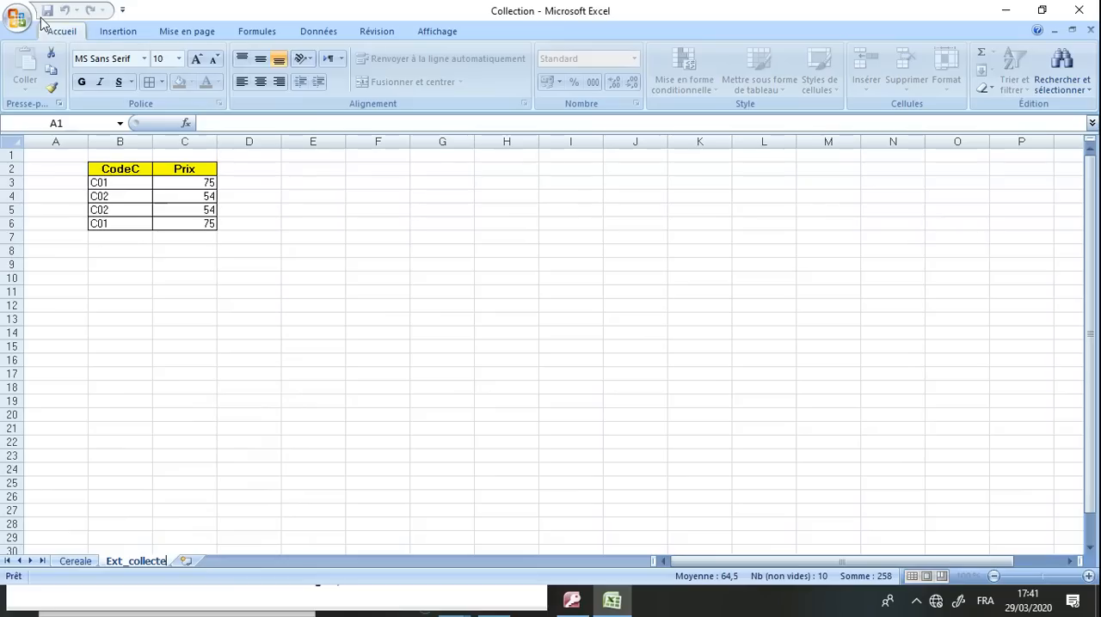
double_click(241, 390)
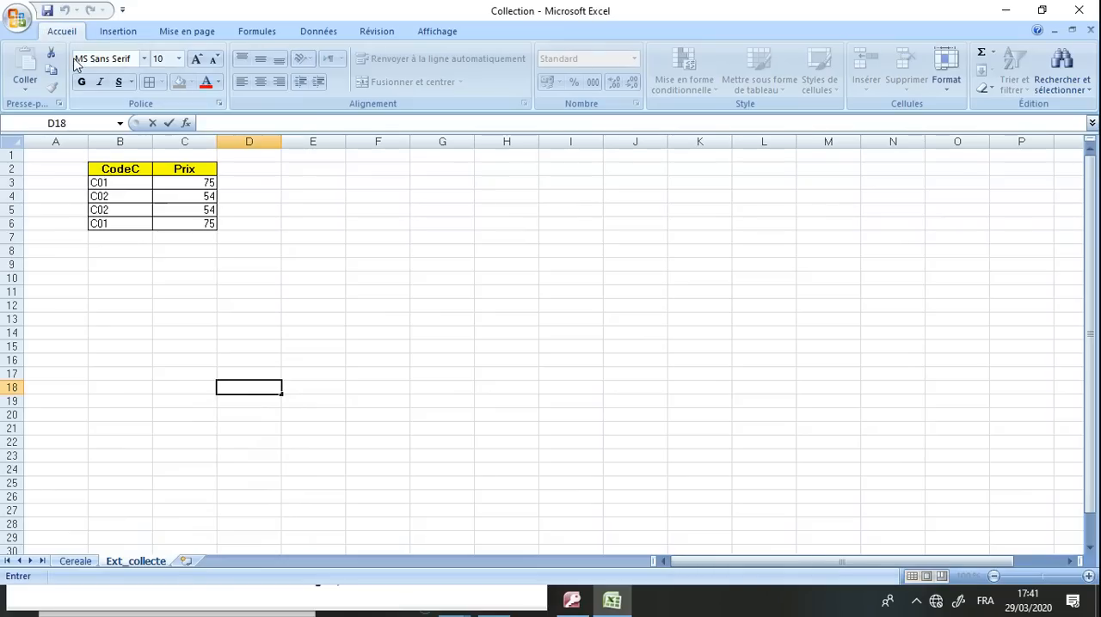
left_click(48, 13)
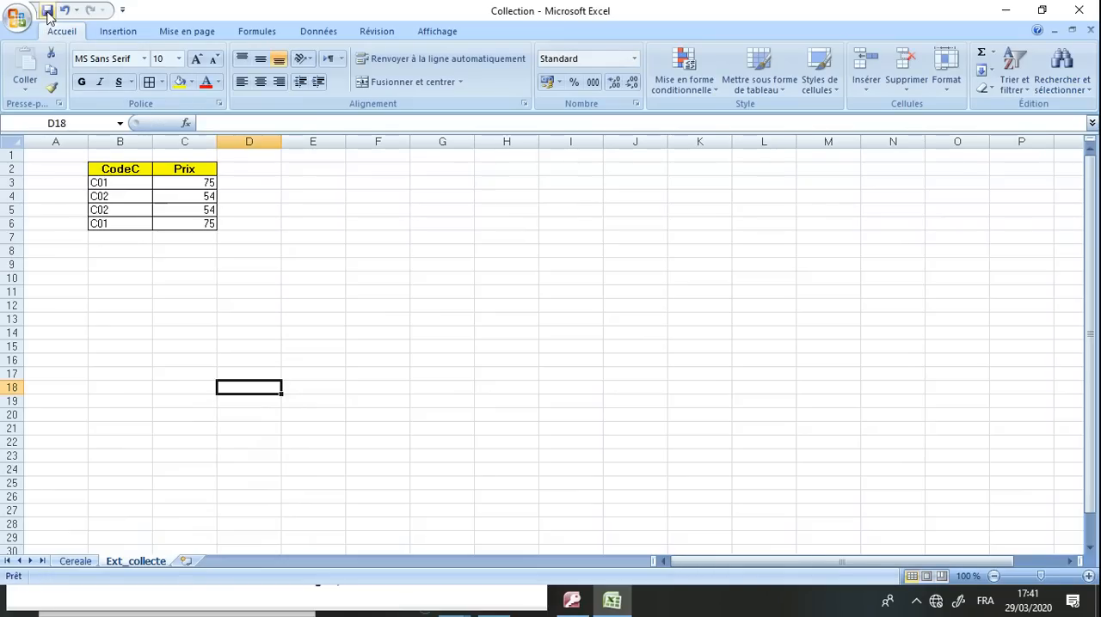
Restore the workbook window to its smaller size and minimize both it and the exam paper's browser window to reveal the desktop
double_click(680, 15)
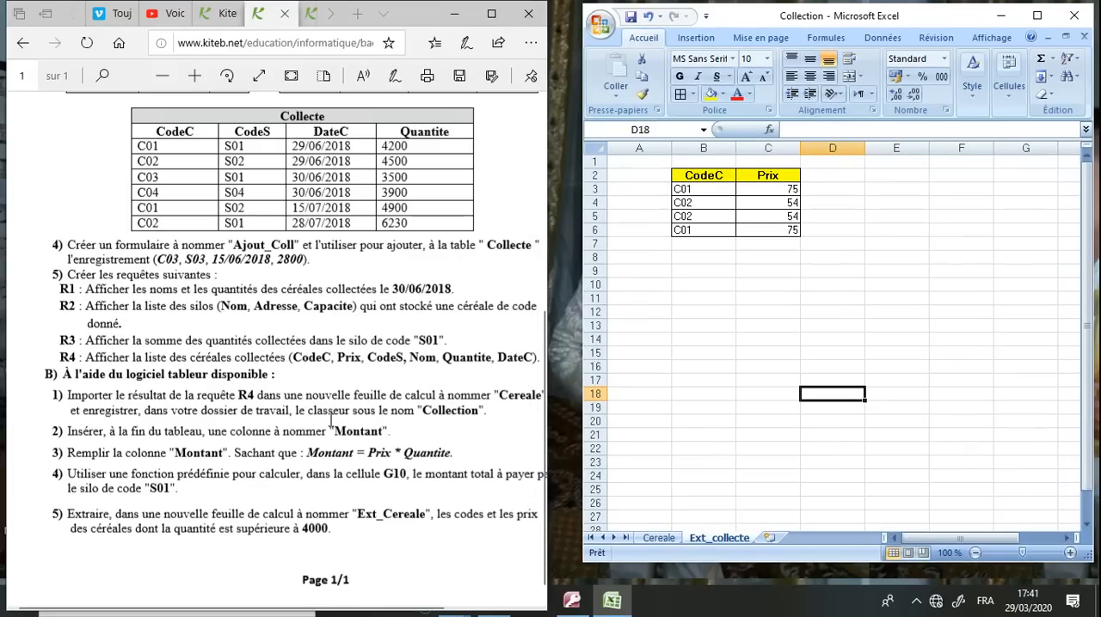
left_click(331, 420)
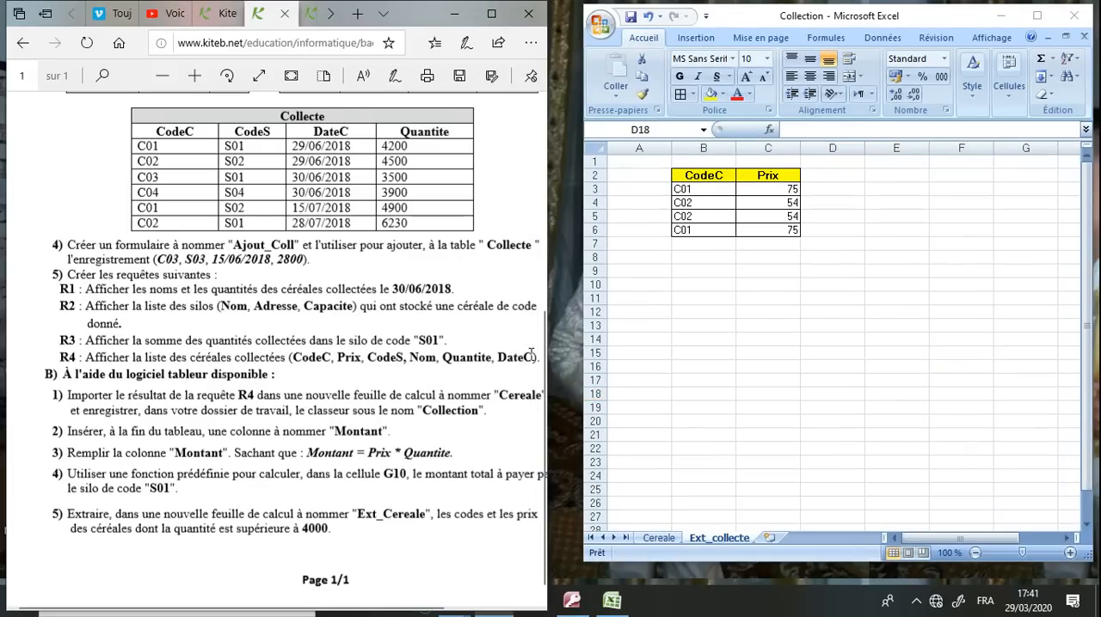
left_click(454, 13)
left_click(1000, 16)
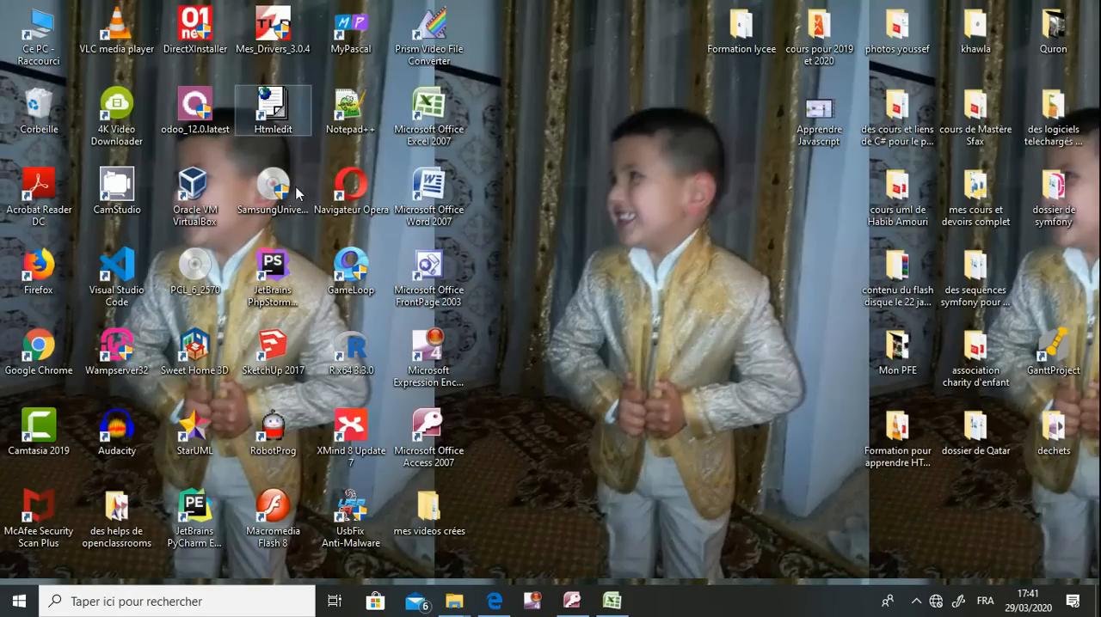